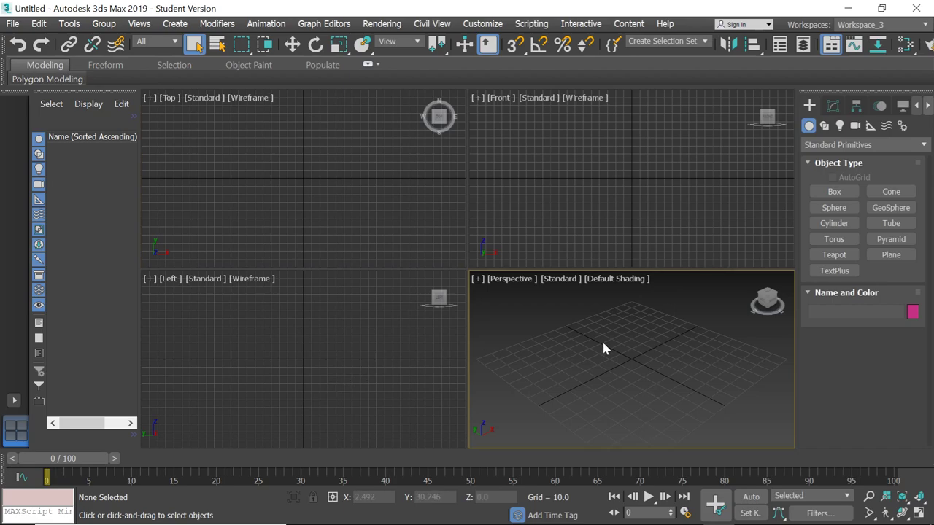
left_click_drag(765, 301, 723, 304)
scroll(619, 325, "up", 5)
scroll(620, 328, "down", 8)
scroll(625, 335, "up", 4)
middle_click_drag(656, 379, 642, 374, "alt")
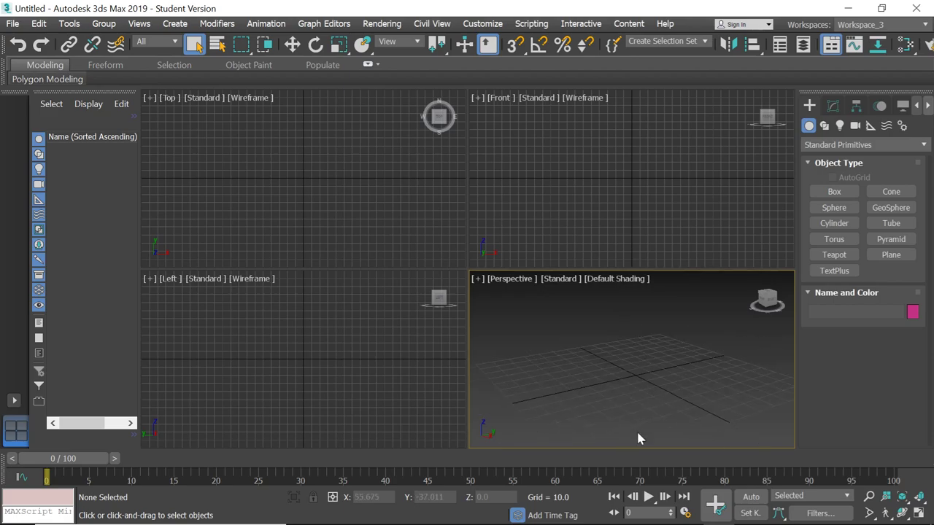
left_click(765, 303)
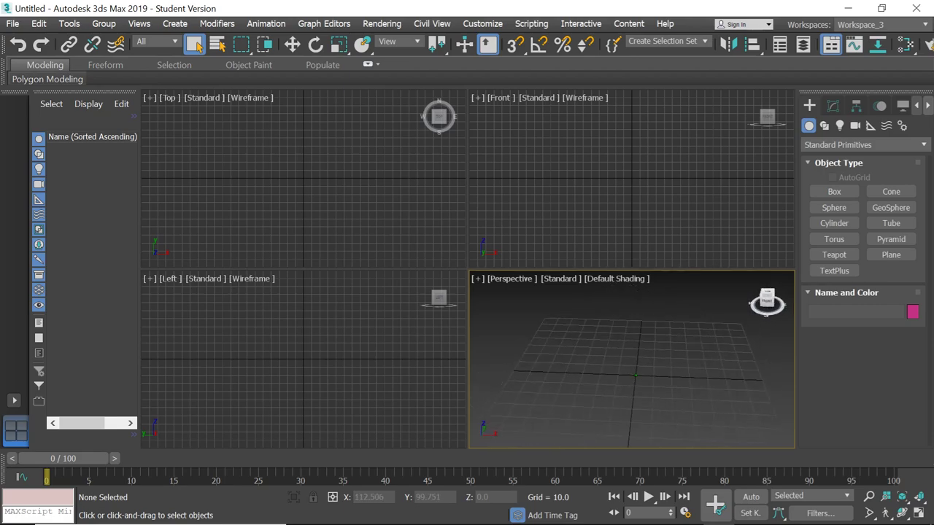
left_click_drag(764, 304, 785, 317)
scroll(653, 361, "up", 4)
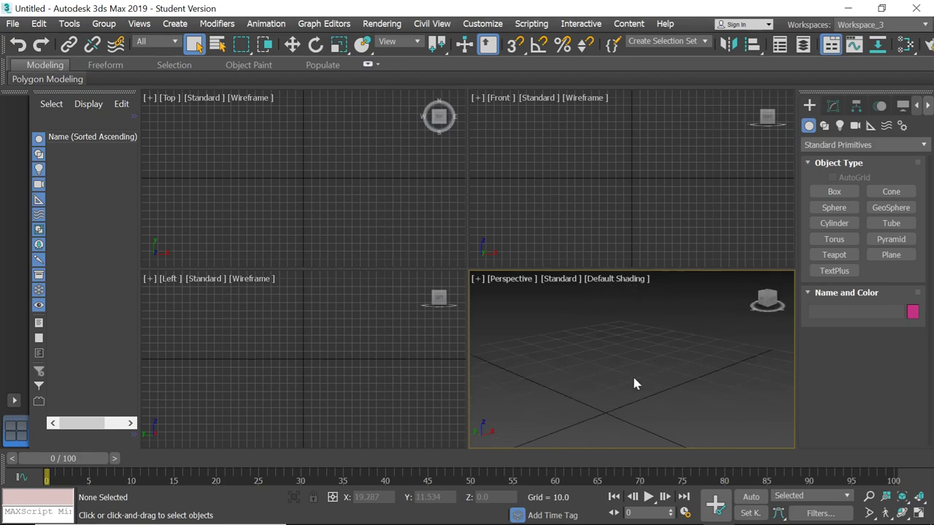
scroll(634, 382, "down", 7)
scroll(631, 387, "up", 4)
middle_click_drag(628, 394, 635, 392, "alt")
scroll(634, 392, "down", 10)
scroll(639, 404, "up", 8)
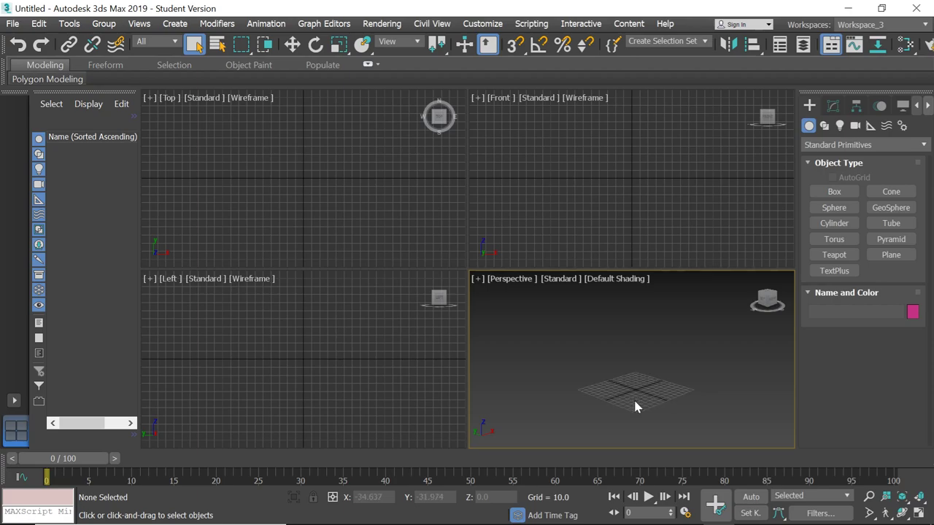
scroll(640, 399, "down", 2)
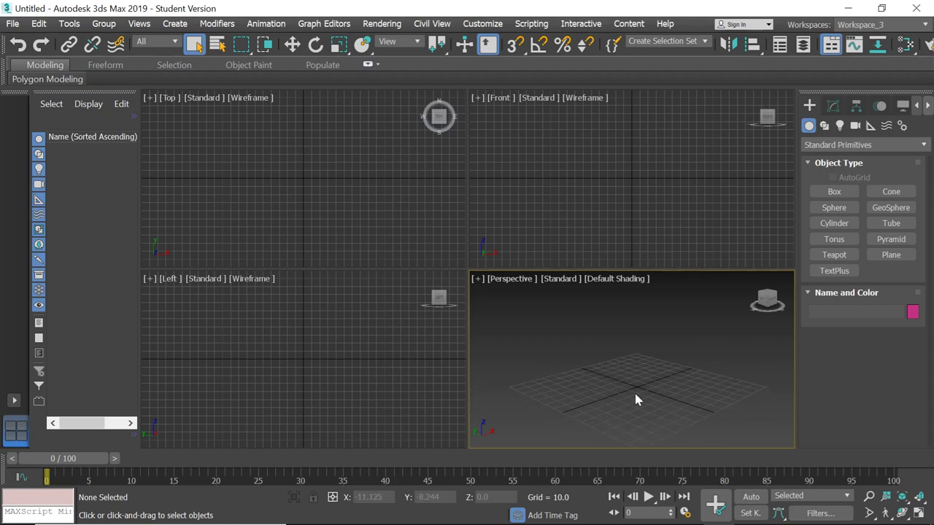
scroll(636, 399, "up", 3)
scroll(642, 396, "down", 3)
scroll(641, 391, "up", 3)
scroll(643, 394, "down", 3)
scroll(642, 394, "up", 2)
mouse_move(760, 319)
mouse_move(771, 305)
left_mouse_down()
mouse_move(780, 317)
mouse_move(774, 334)
mouse_move(771, 307)
left_mouse_up()
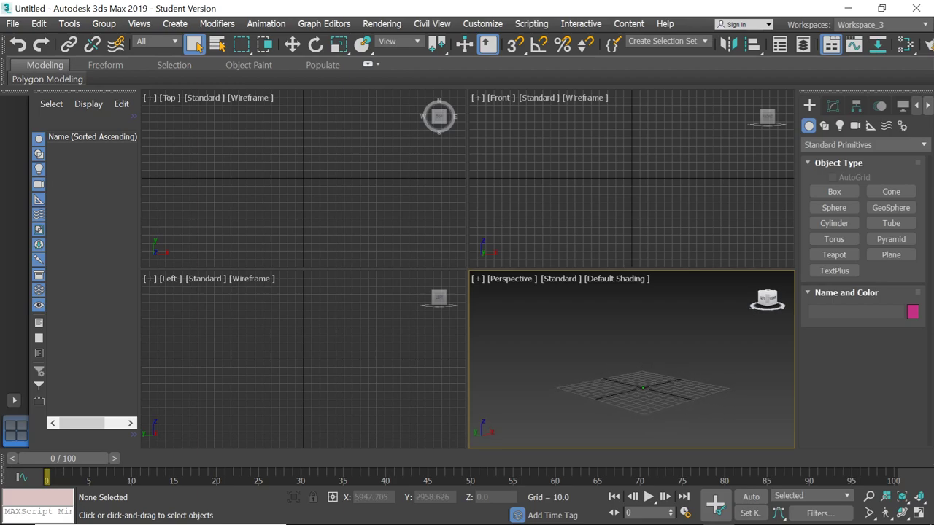
scroll(663, 367, "down", 2)
scroll(662, 373, "up", 2)
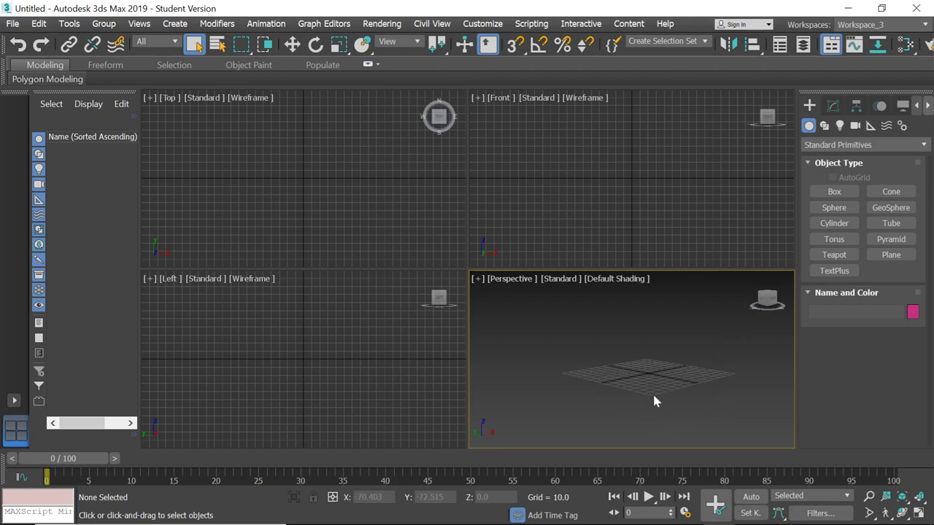
middle_click_drag(655, 395, 663, 353, "alt")
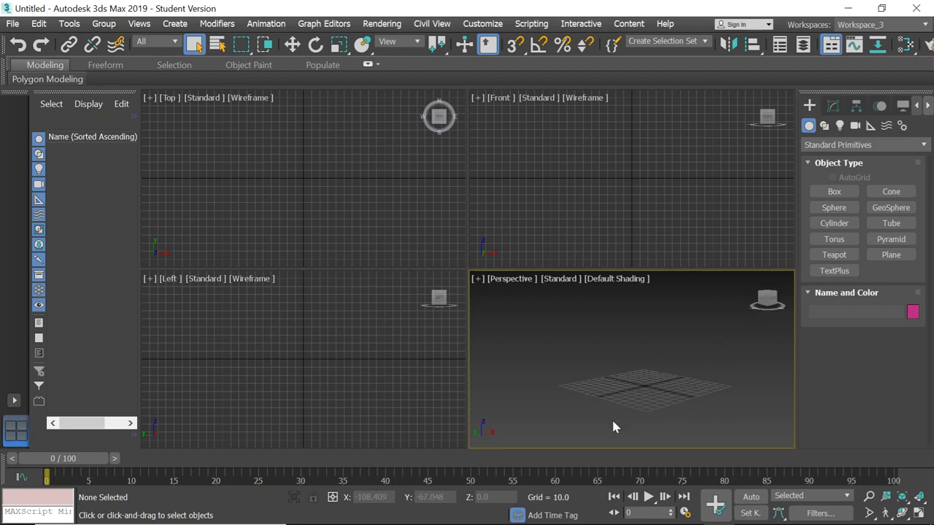
Step: Start importing a file and browse to the mods folder on the Desktop
left_click(14, 23)
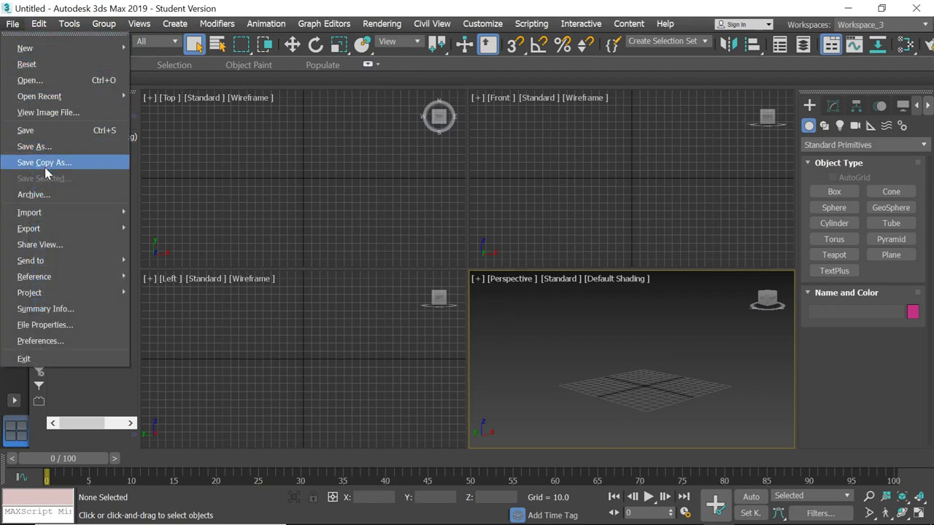
mouse_move(65, 211)
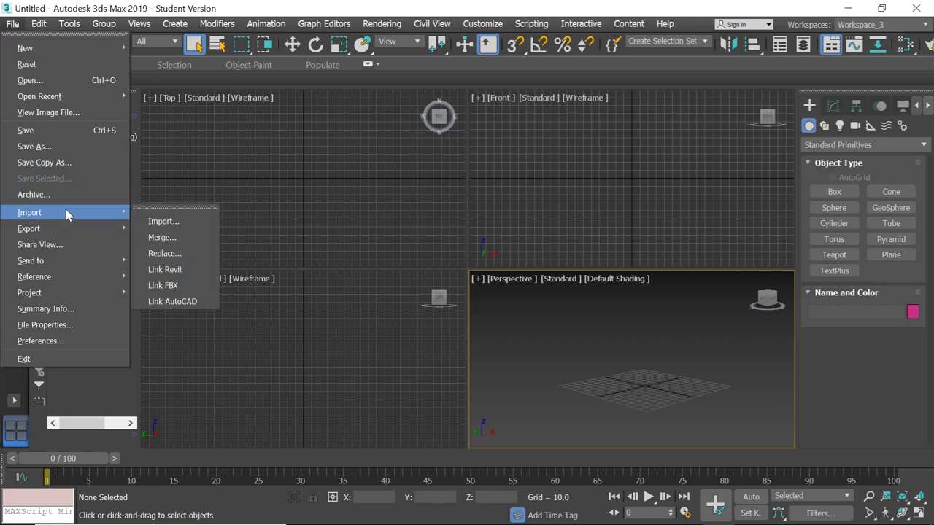
left_click(153, 223)
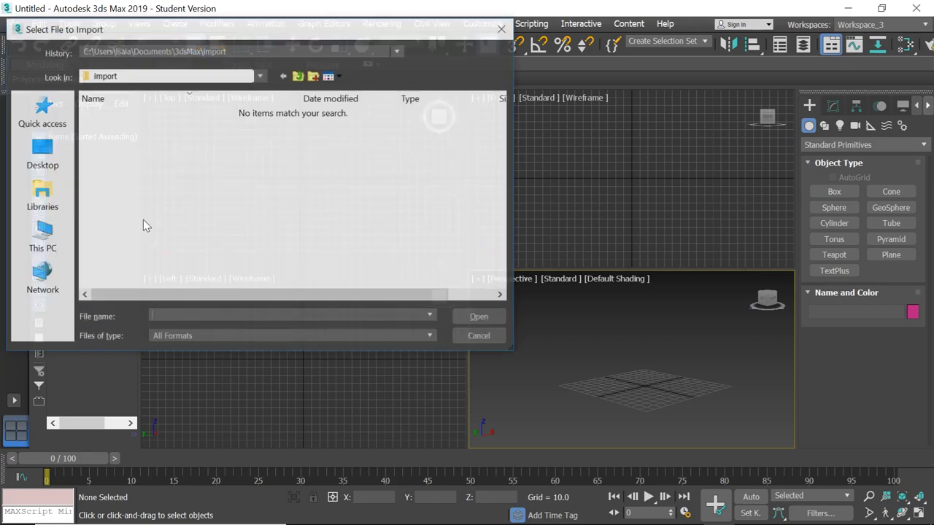
left_click(64, 169)
scroll(142, 194, "down", 3)
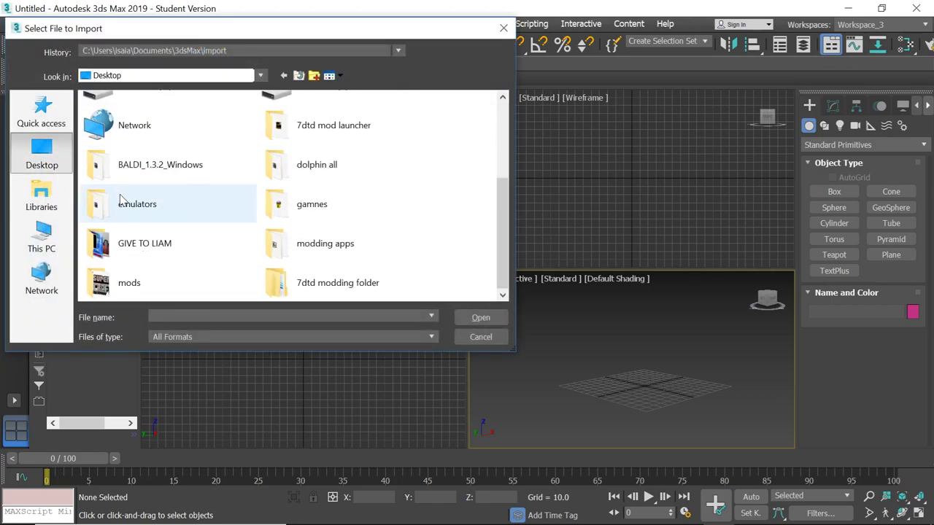
double_click(120, 282)
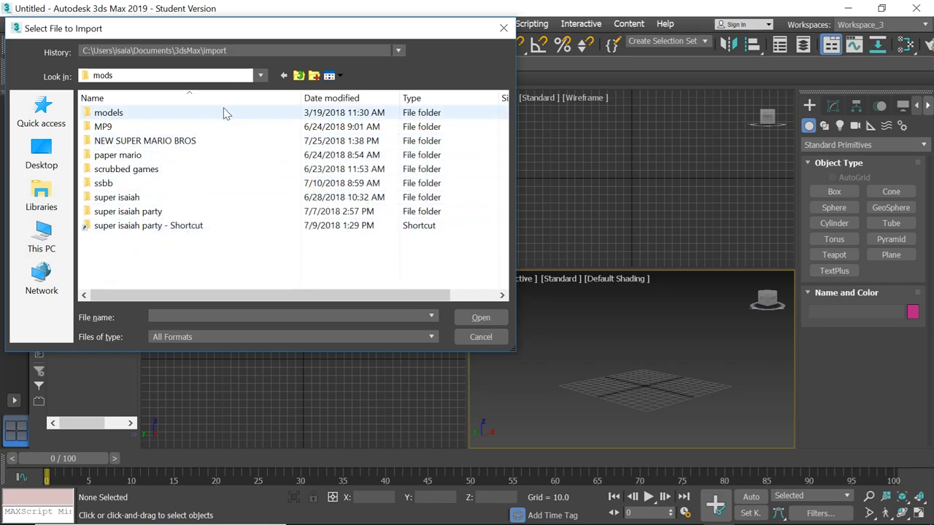
left_click_drag(222, 123, 216, 144)
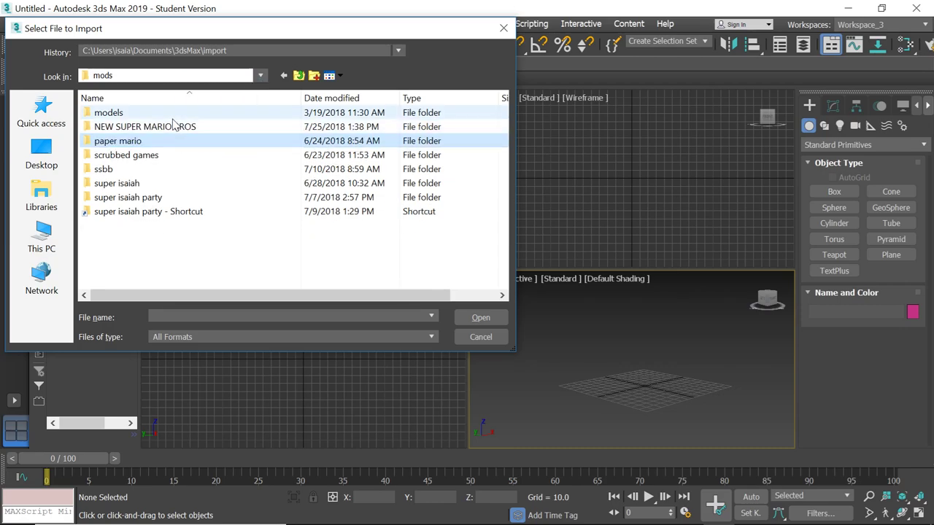
double_click(177, 129)
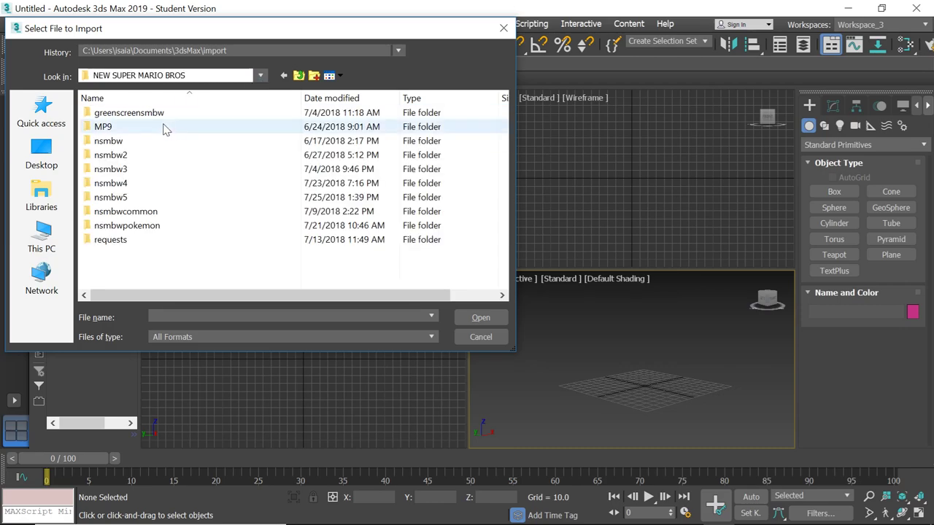
left_click(162, 125)
right_click(153, 125)
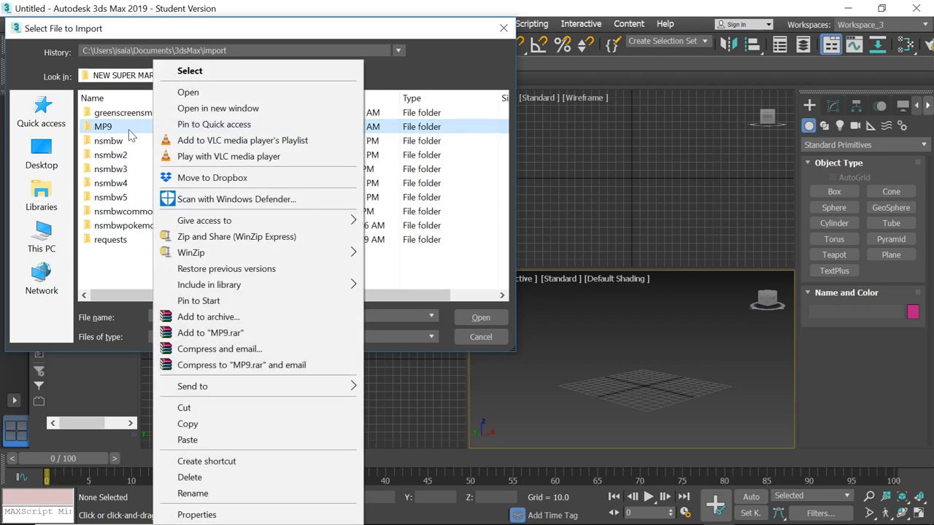
left_click(127, 129)
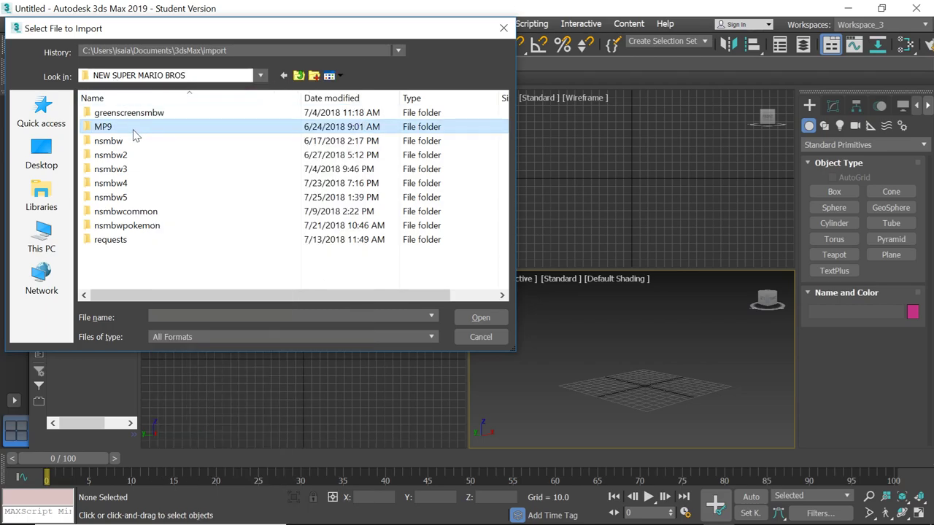
mouse_move(135, 135)
left_mouse_down()
mouse_move(119, 108)
mouse_move(125, 77)
mouse_move(136, 126)
left_mouse_up()
left_click(122, 78)
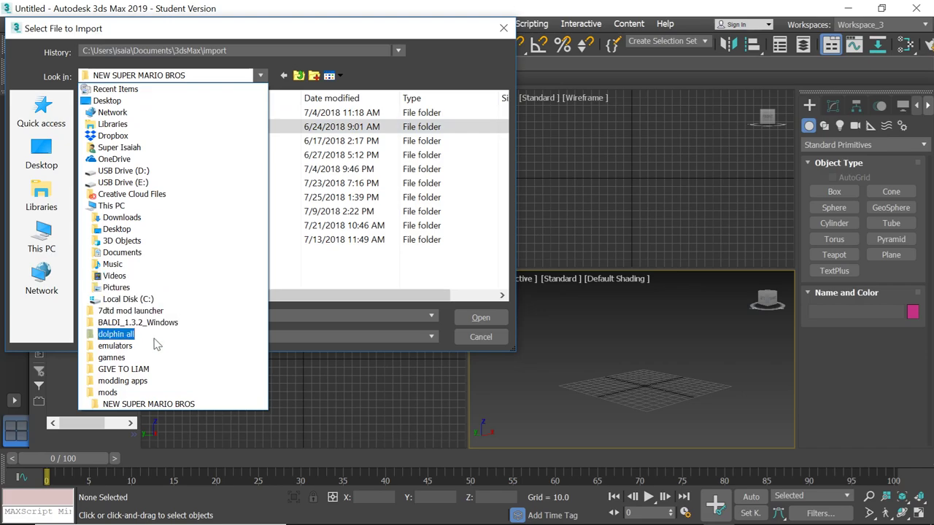
left_click(117, 392)
right_click(207, 264)
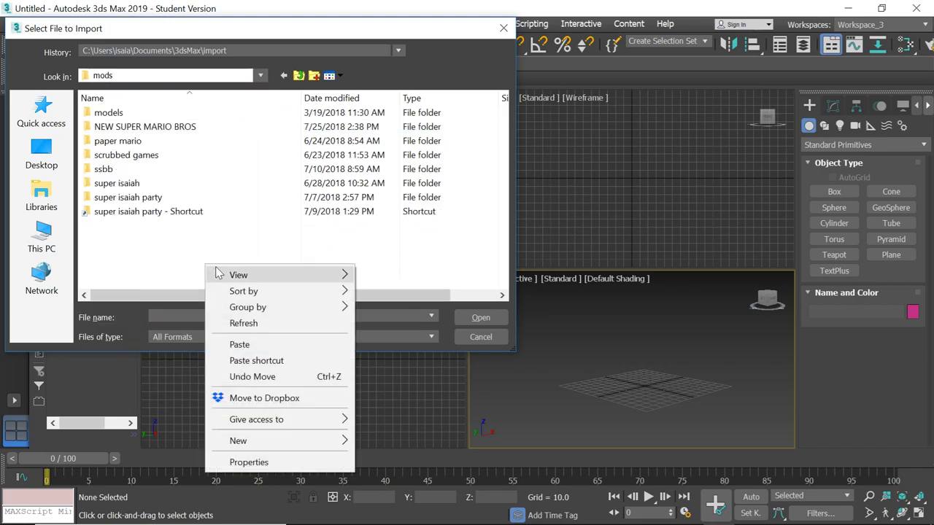
left_click(262, 380)
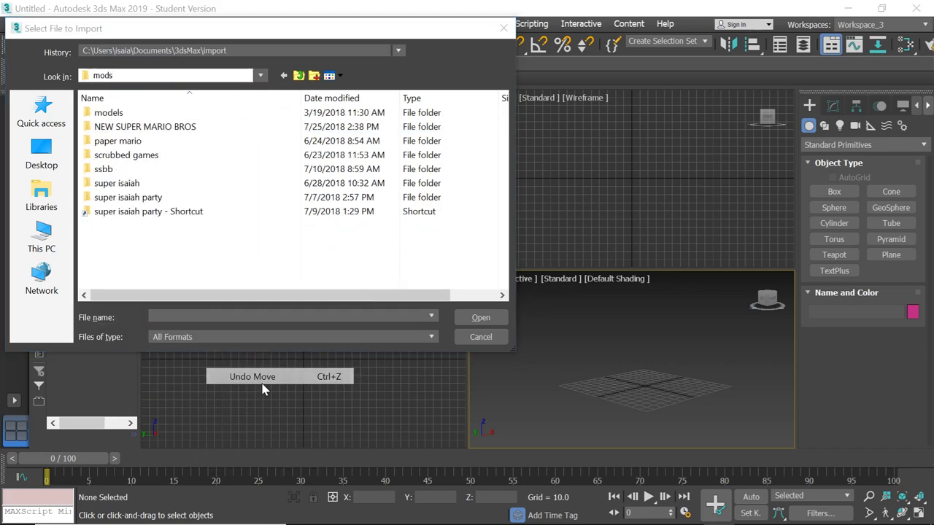
Step: Browse through NEW SUPER MARIO BROS, nsmbw5 and 3DS - Pokemon Ultra Sun Ultra Moon - Giovanni to the Giovanni folder
double_click(171, 128)
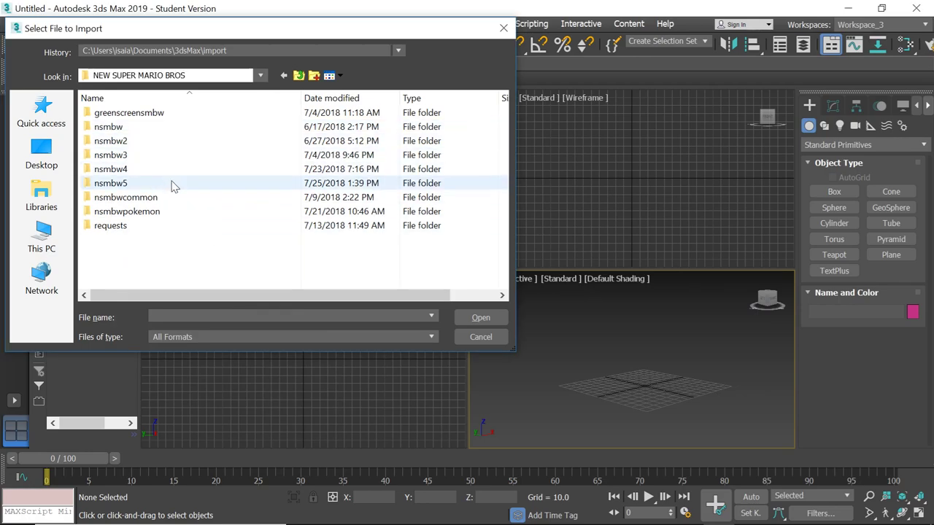
right_click(169, 180)
double_click(129, 183)
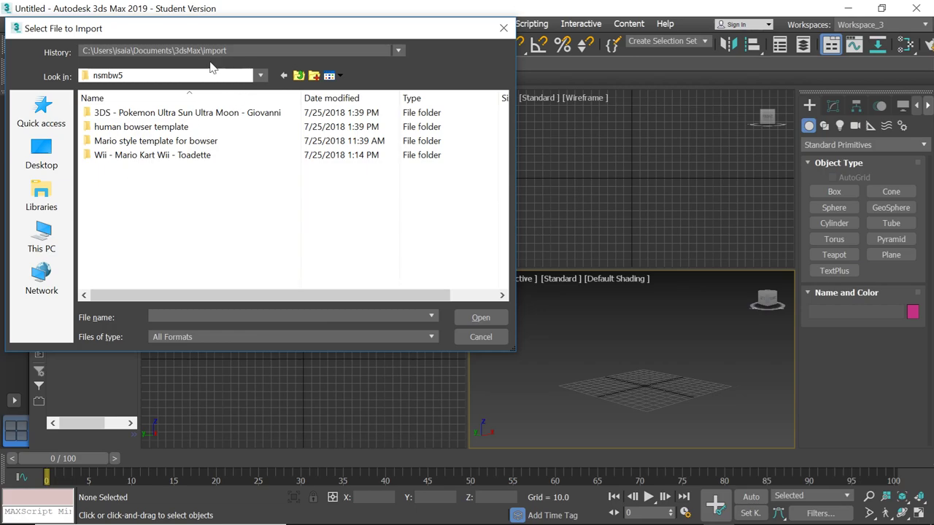
double_click(218, 116)
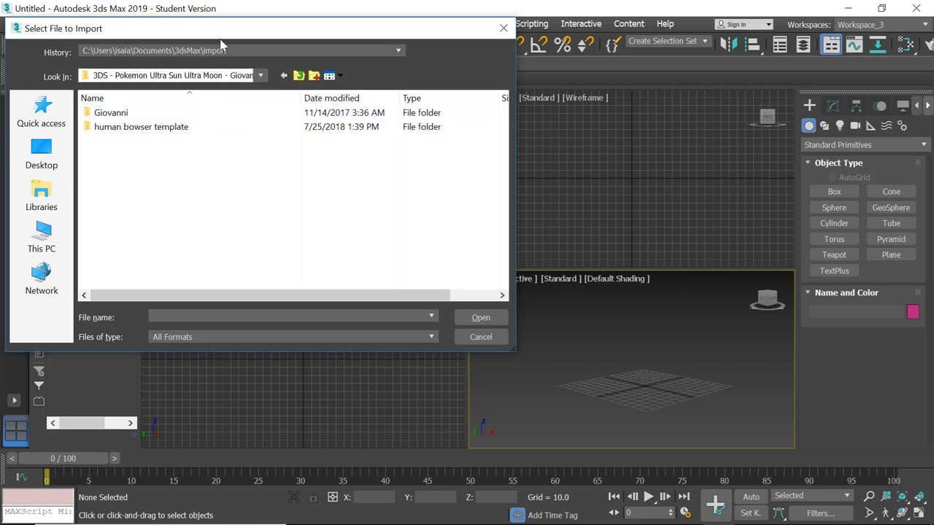
double_click(236, 112)
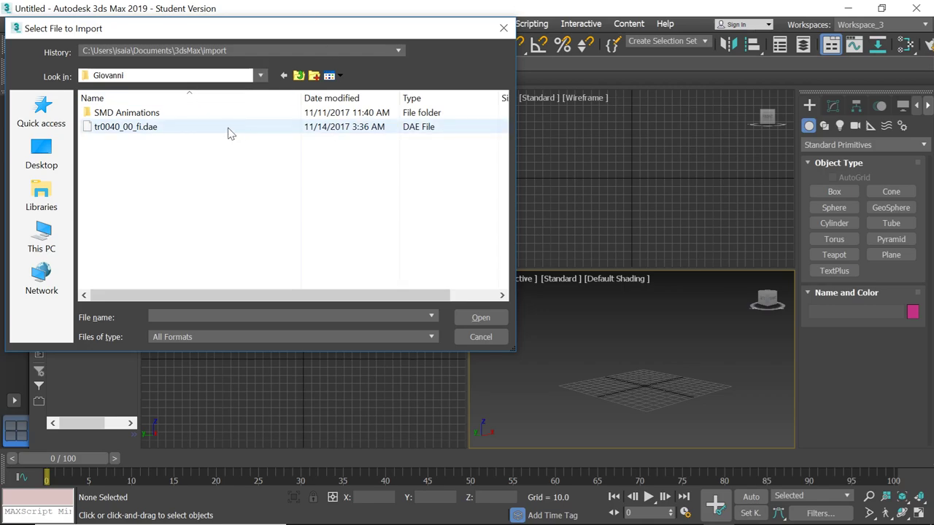
double_click(117, 113)
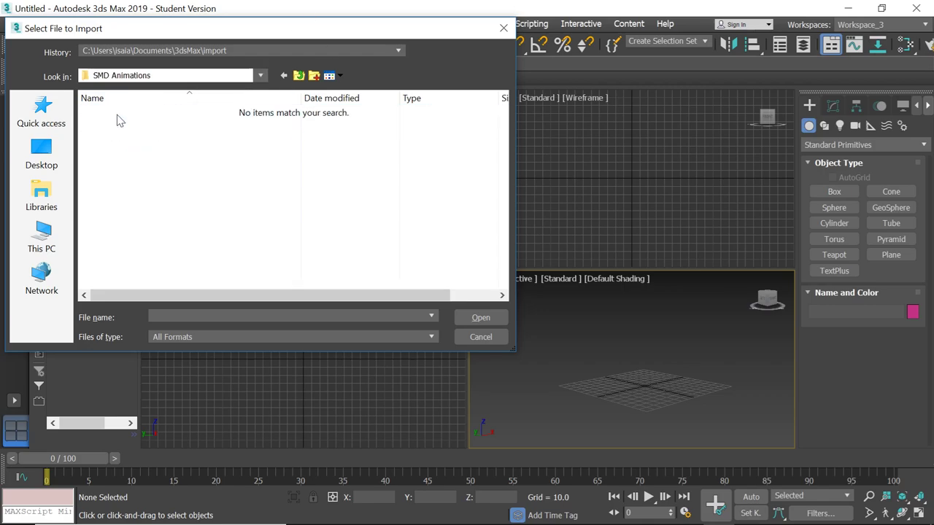
left_click(128, 76)
left_click(133, 356)
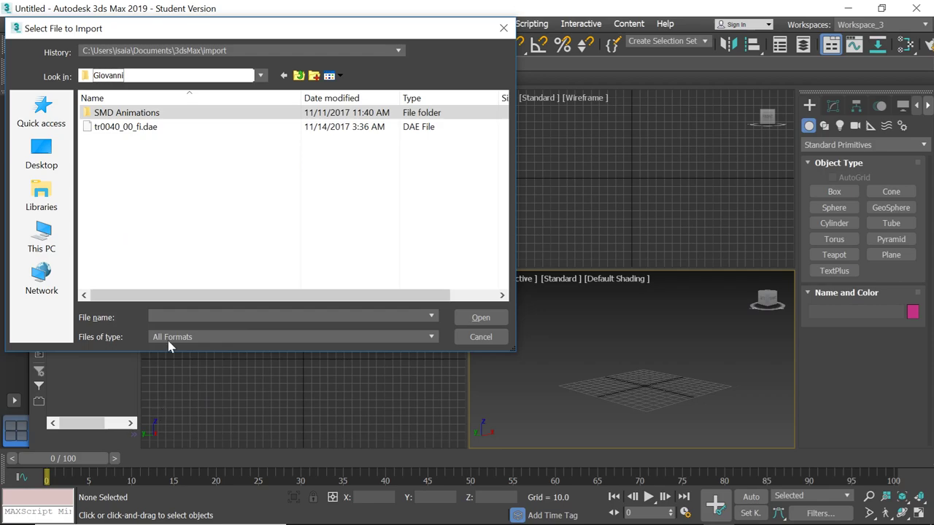
Step: Import tr0040_00_fi.dae with the Autodesk Media & Entertainment preset and dismiss the import warnings
double_click(167, 132)
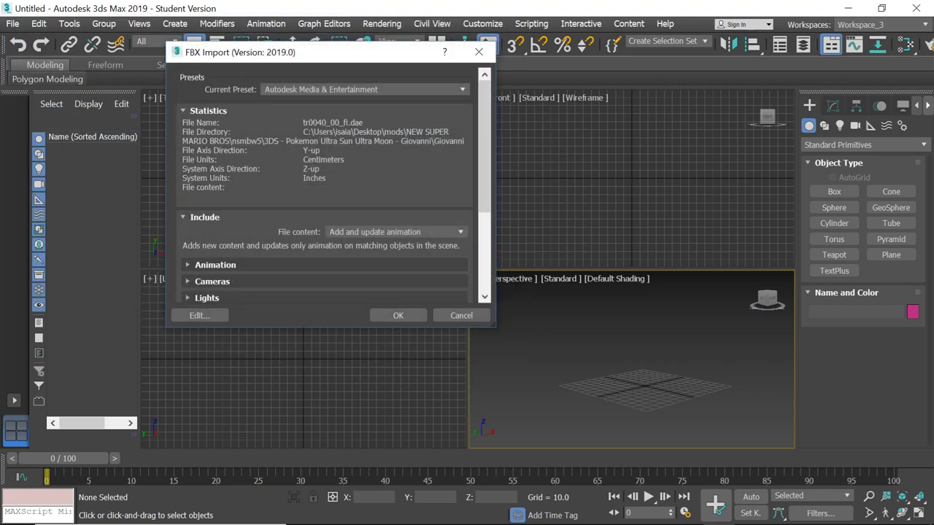
left_click(385, 321)
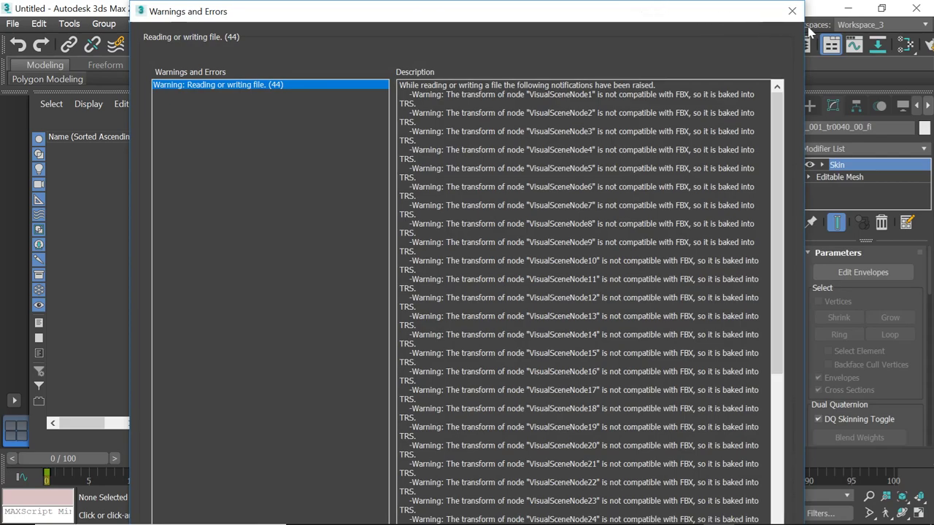
left_click(791, 11)
Step: Collapse the tr0040_00_fi helper hierarchy, select it with all its child helpers, and delete it
scroll(660, 299, "up", 5)
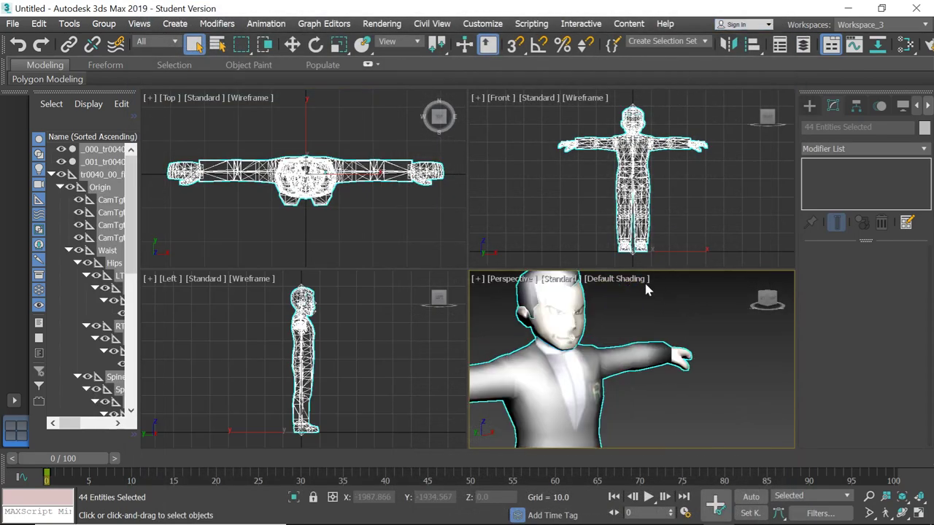
scroll(605, 308, "down", 2)
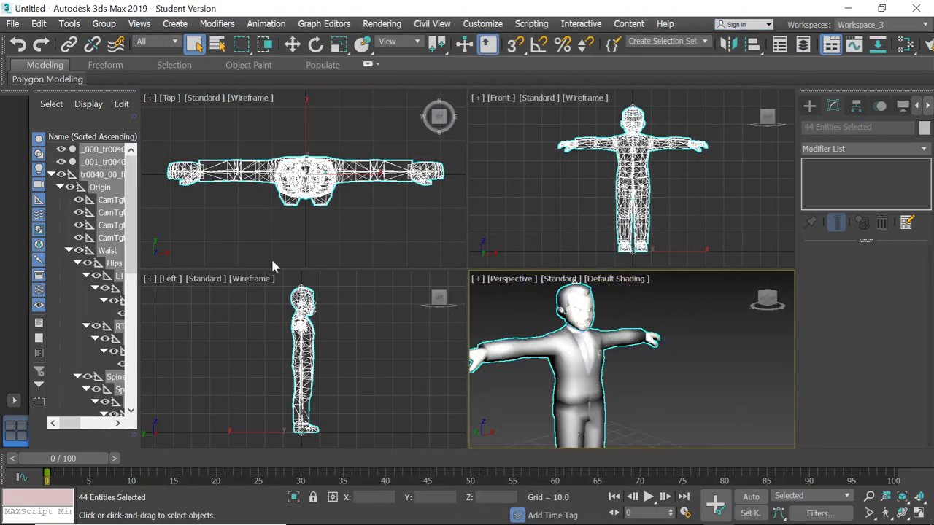
left_click(51, 174)
left_click(89, 178)
right_click(140, 169)
left_click(179, 186)
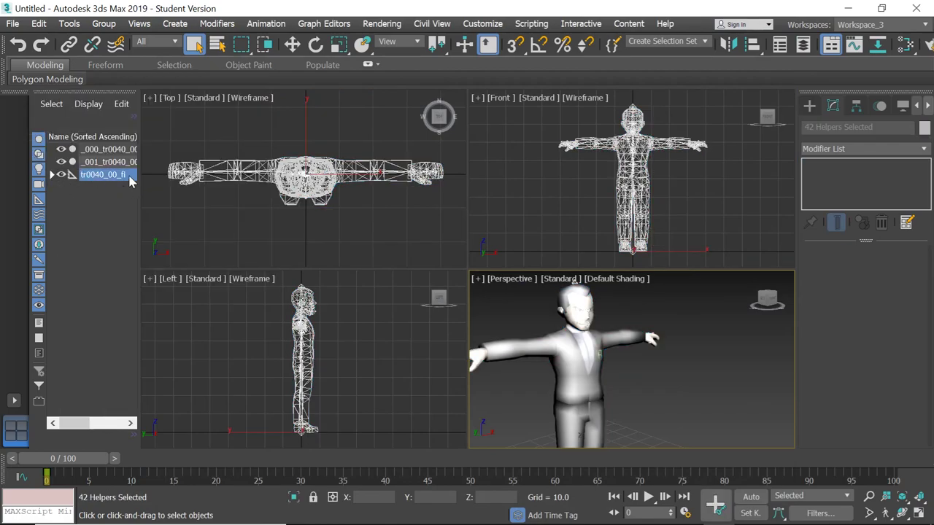
key("Delete")
Step: Examine the imported character from the front and check the extent of the separate face mesh
scroll(587, 305, "up", 2)
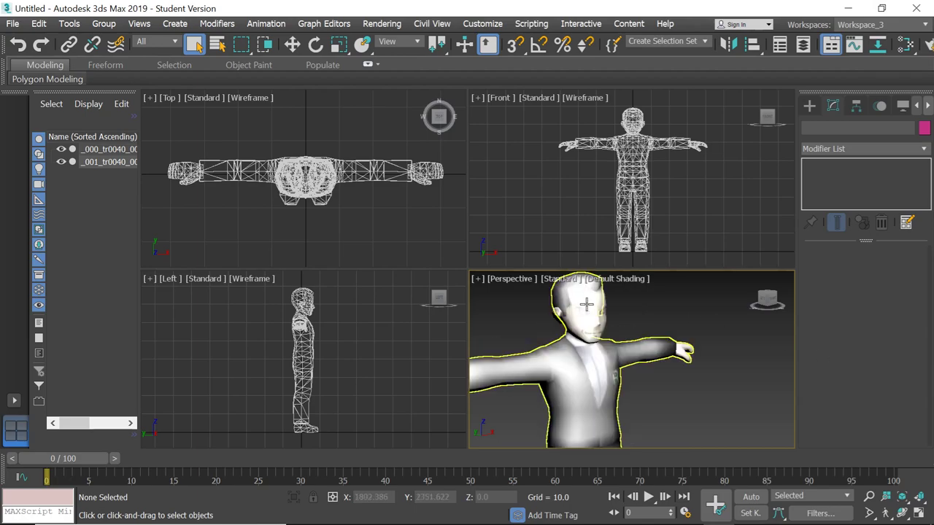
scroll(587, 305, "up", 3)
left_click_drag(766, 301, 731, 300)
scroll(616, 315, "down", 5)
left_click(615, 313)
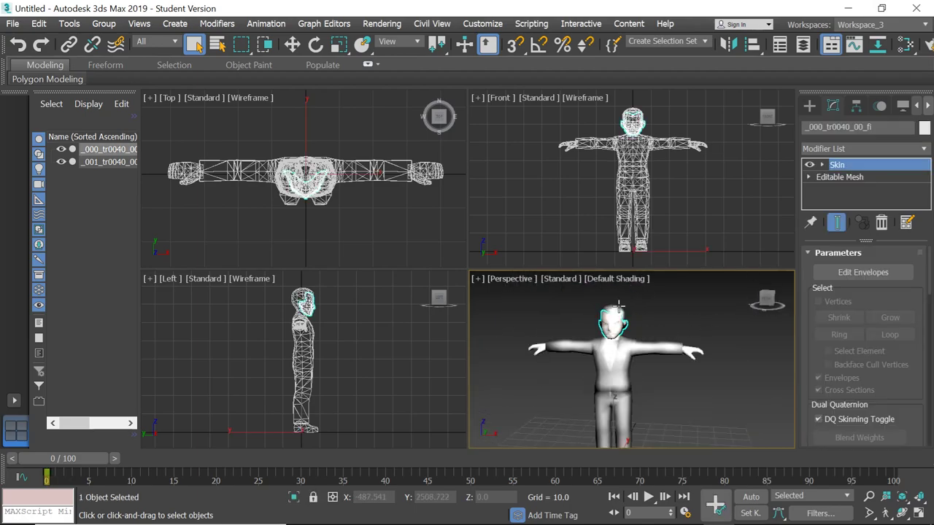
scroll(621, 316, "up", 4)
scroll(621, 316, "down", 3)
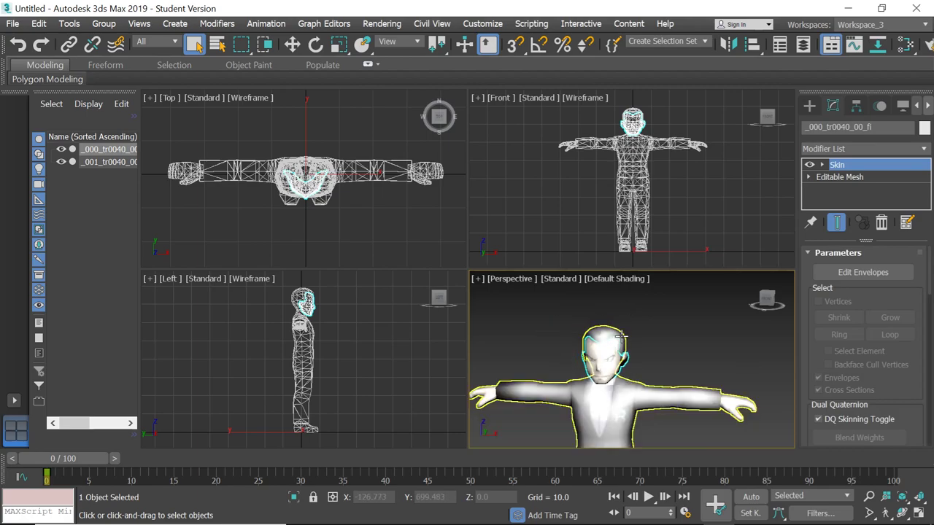
Step: Select the body mesh _001_tr0040_00_fi and delete its Skin modifier, leaving only the Editable Mesh
left_click(621, 387)
left_click(621, 386)
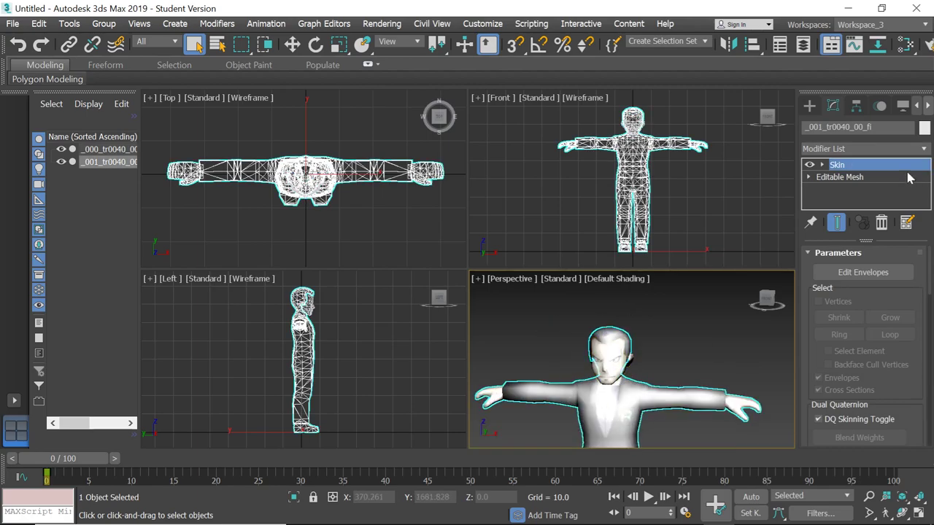
left_click(809, 178)
scroll(834, 187, "down", 1)
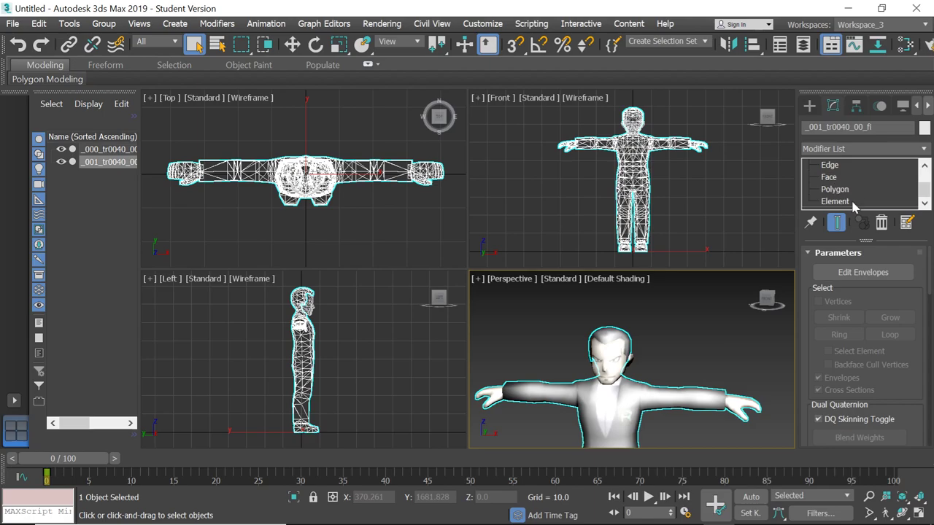
left_click(839, 201)
left_click(606, 197)
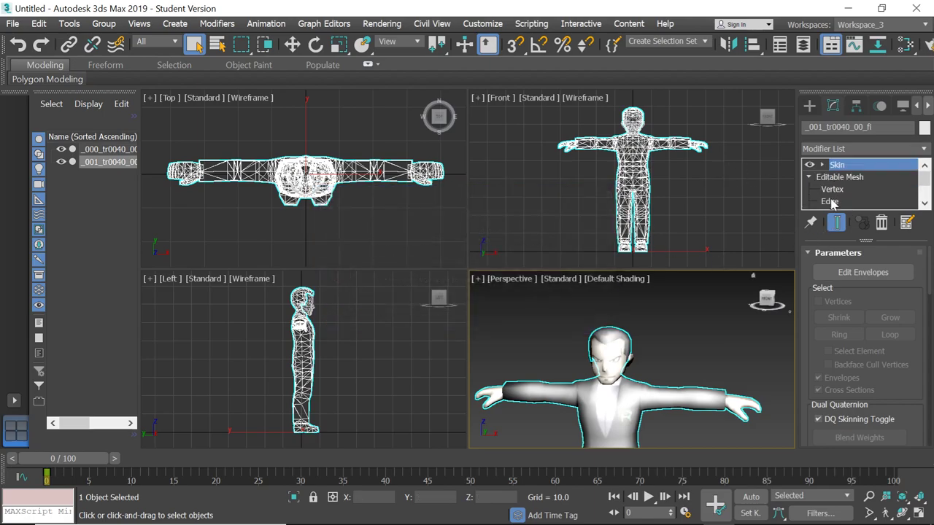
right_click(876, 169)
left_click(798, 185)
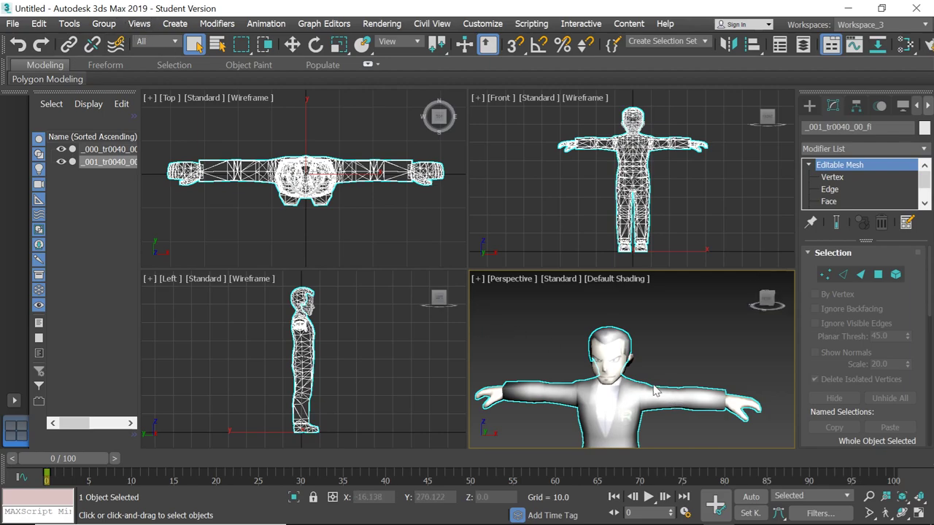
Step: Select the hair faces of the body mesh with a region selection at Polygon level
scroll(837, 193, "down", 1)
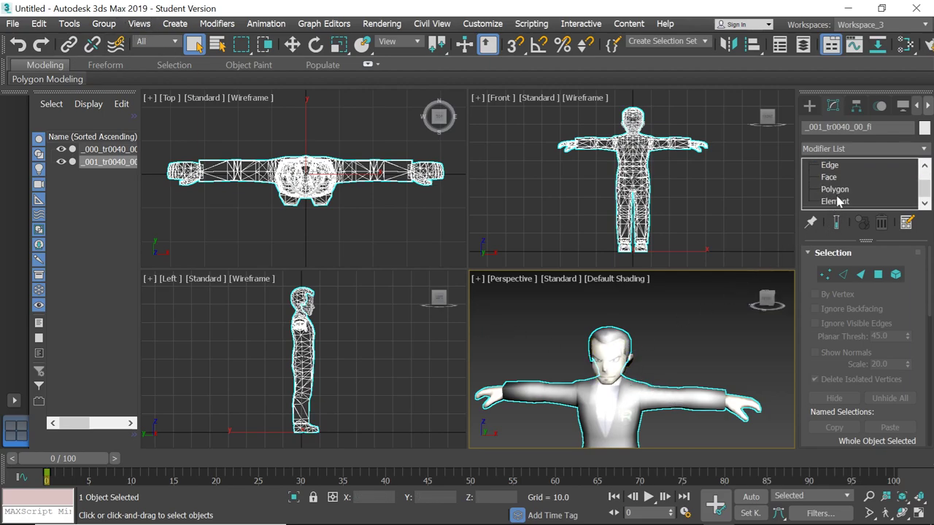
left_click(836, 190)
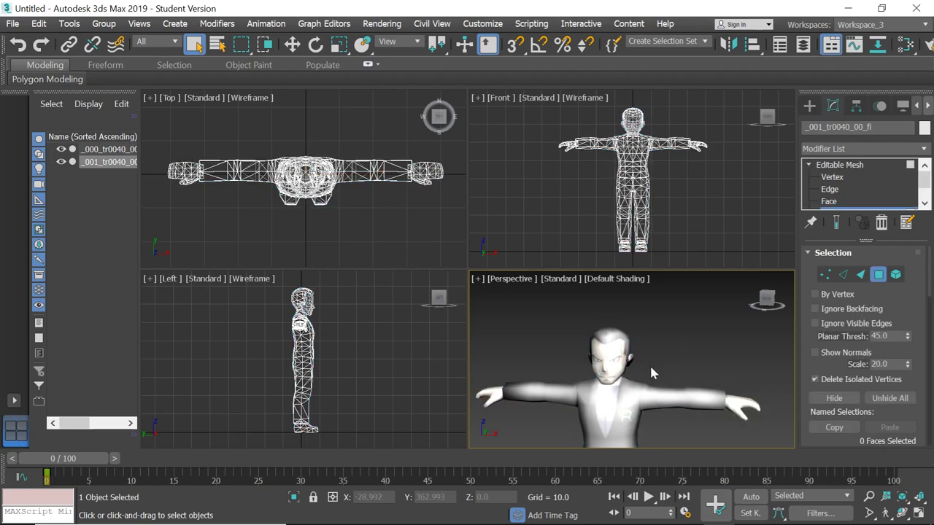
left_click_drag(648, 357, 553, 329)
scroll(661, 128, "up", 3)
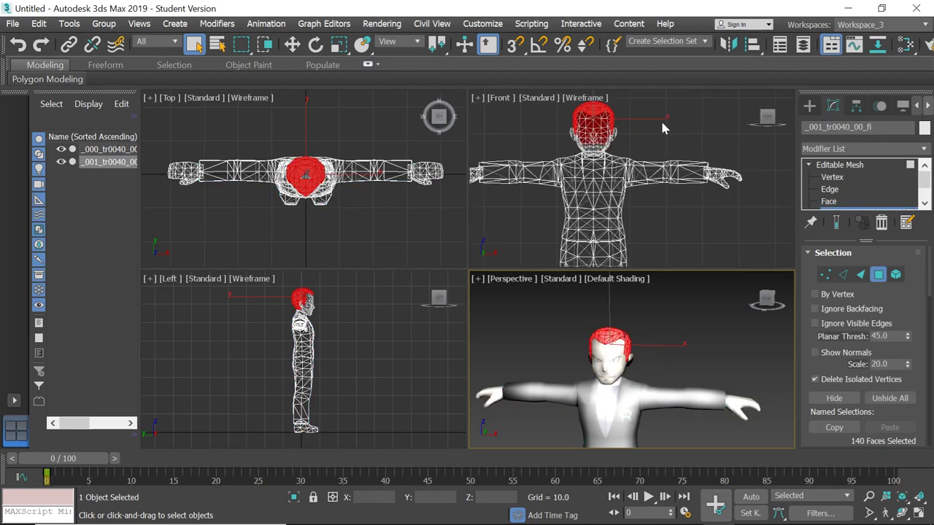
scroll(591, 130, "up", 4)
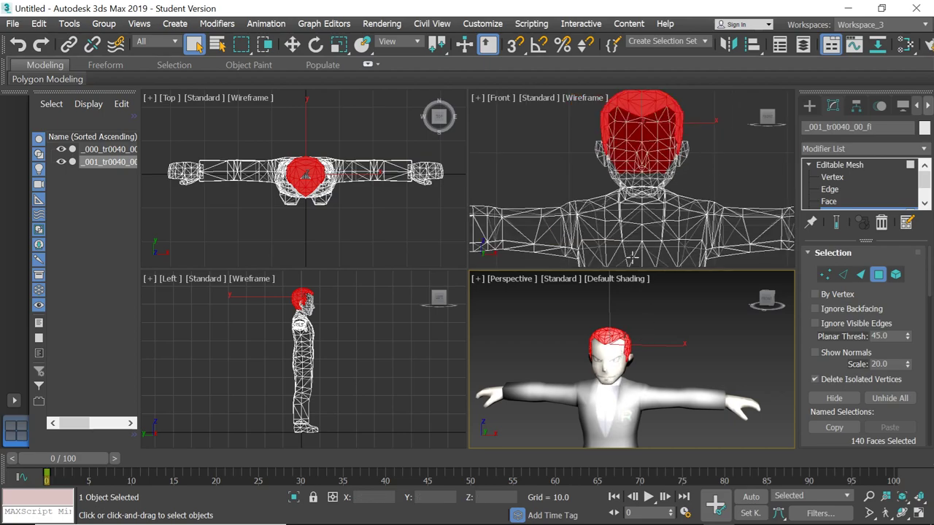
scroll(646, 314, "down", 3)
scroll(638, 319, "up", 5)
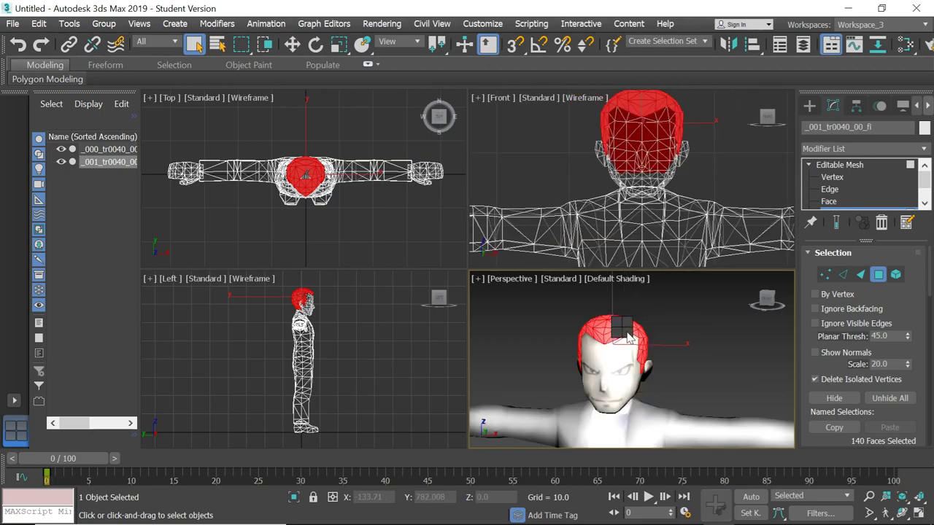
Step: Detach the region-selected head faces as a separate object named hair
right_click(629, 337)
left_click(612, 366)
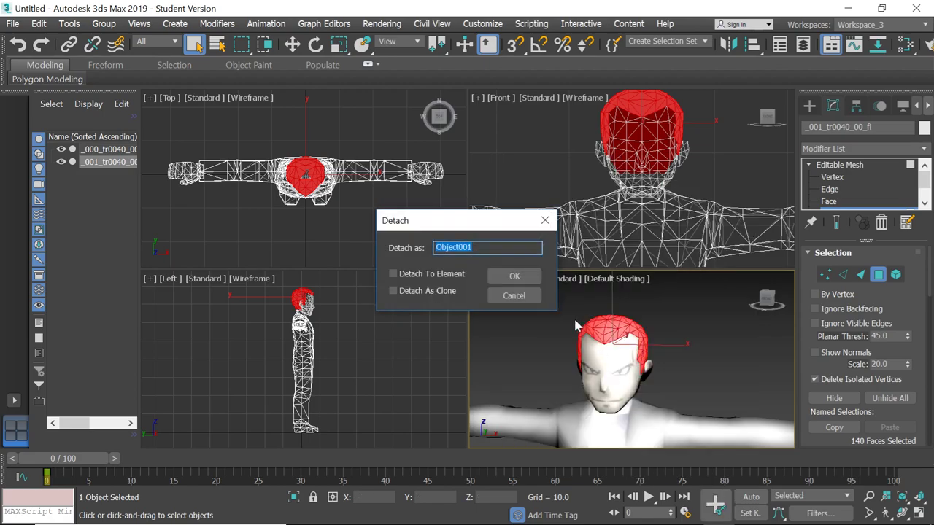
type("hair")
left_click(514, 276)
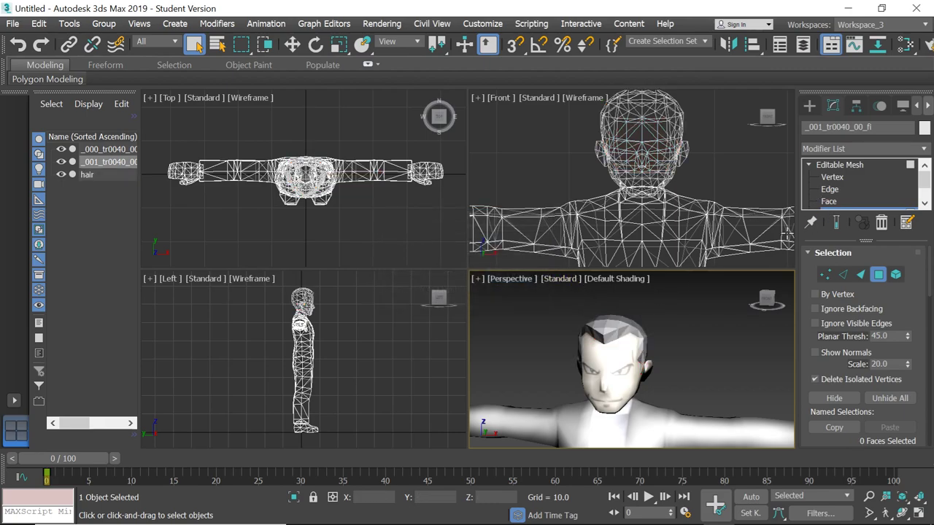
Step: Inspect the head for wrongly detached faces and undo the hair detachment
scroll(868, 175, "down", 1)
left_click(860, 190)
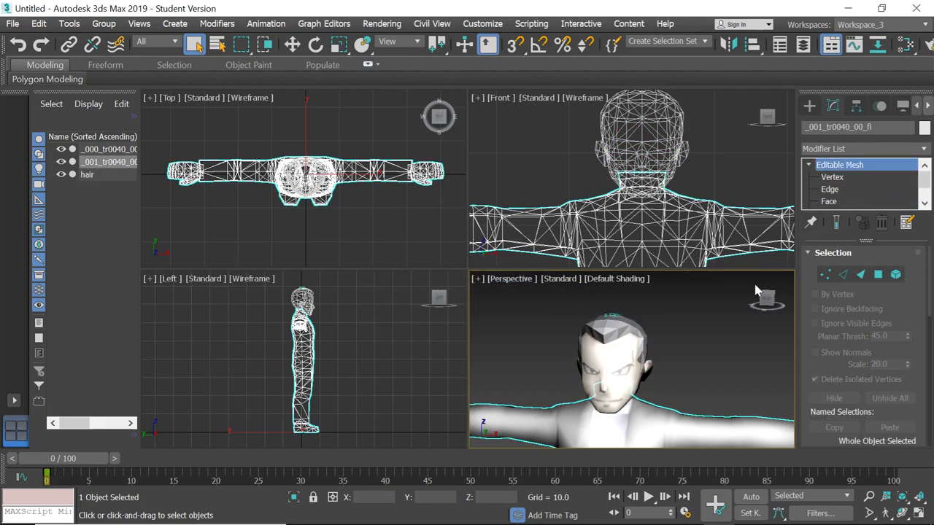
scroll(659, 346, "down", 5)
scroll(660, 354, "up", 5)
scroll(631, 307, "down", 3)
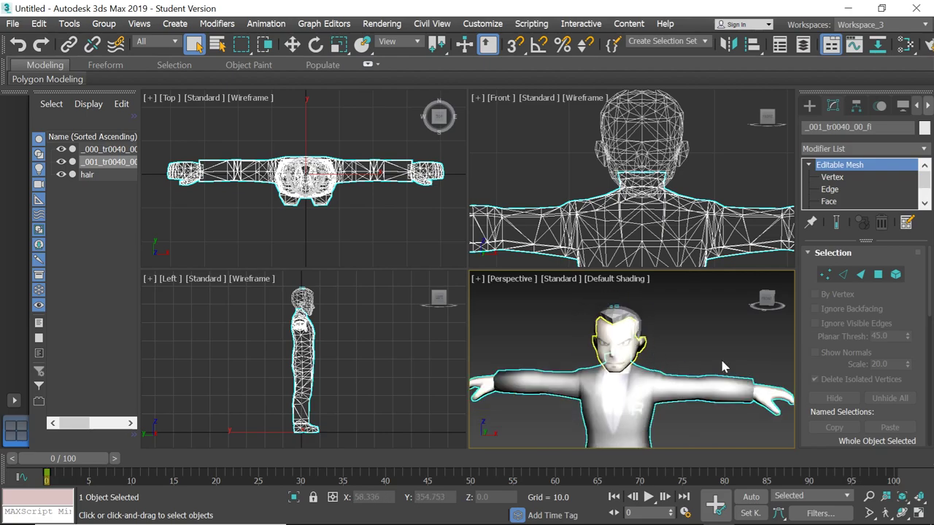
scroll(647, 303, "up", 6)
scroll(651, 378, "down", 2)
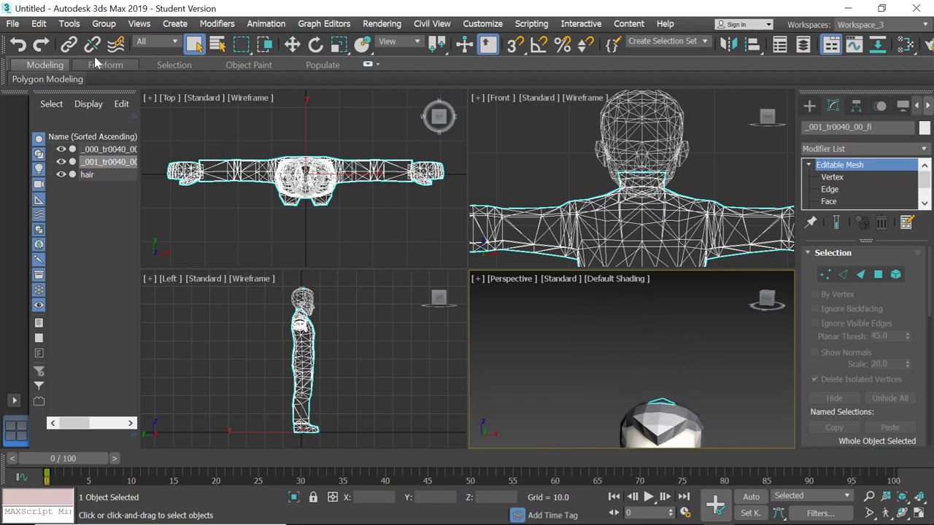
left_click(18, 44)
scroll(646, 346, "down", 3)
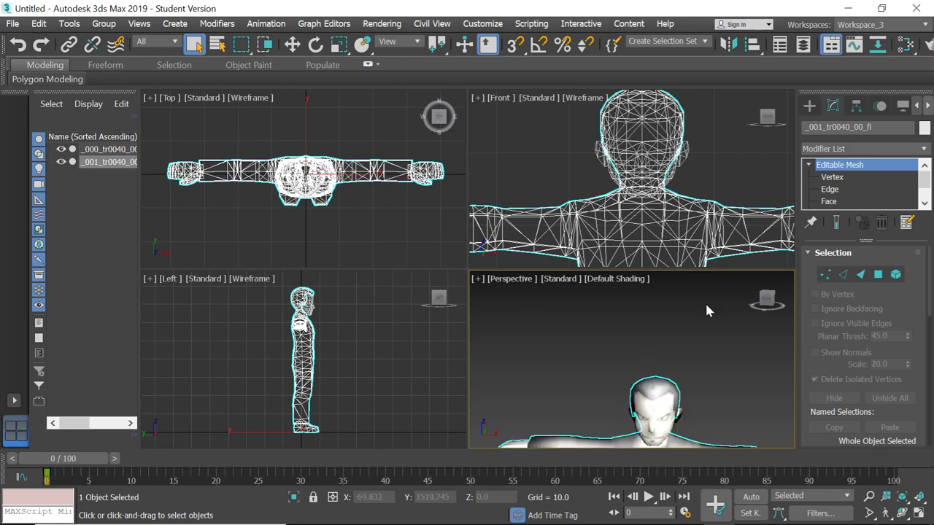
Step: Switch the body mesh to Element level, clear the old face selection and select only the hair element
scroll(853, 175, "down", 2)
left_click(851, 200)
scroll(852, 203, "down", 1)
left_click(846, 202)
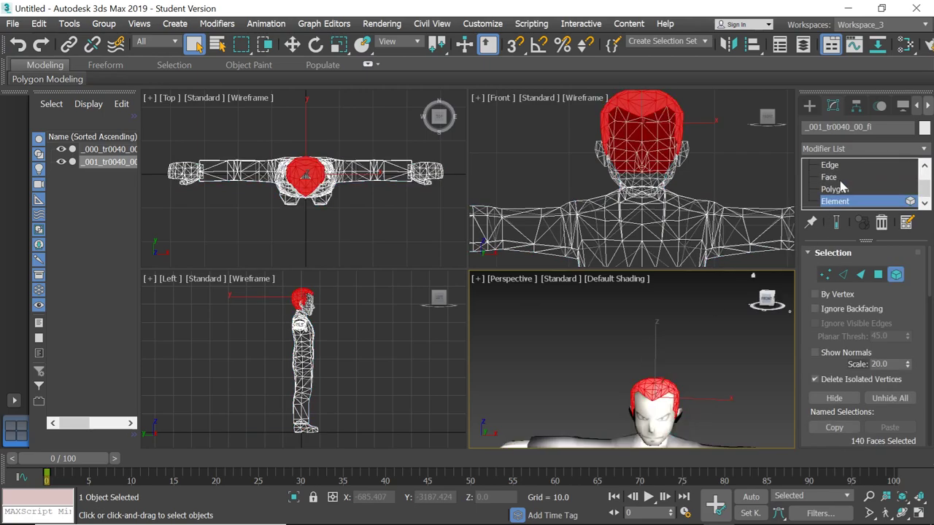
scroll(706, 388, "down", 3)
left_click(700, 392)
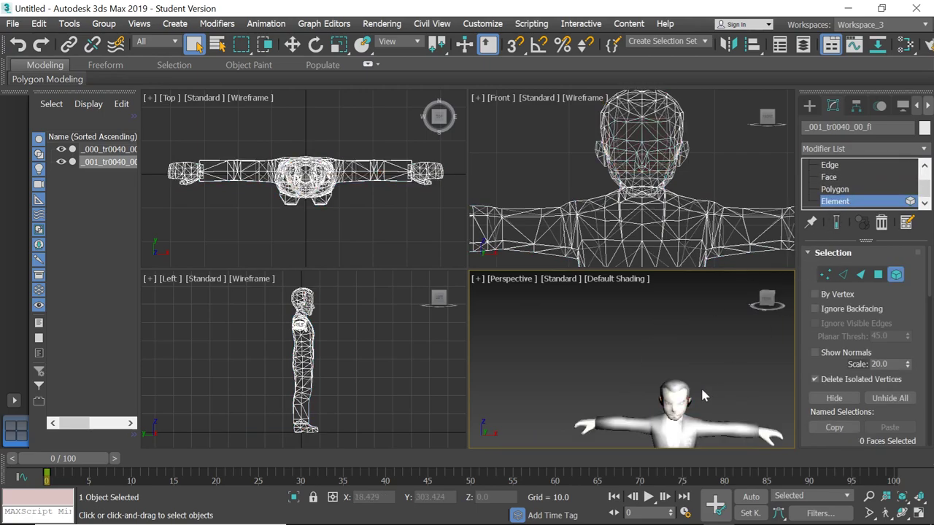
left_click(679, 385)
scroll(679, 385, "up", 4)
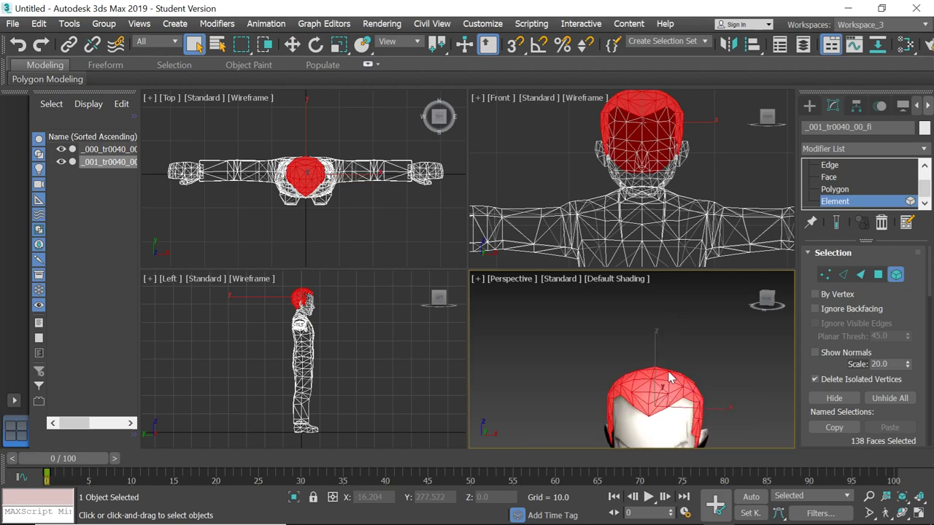
Step: Detach the hair element as a new object named hair and leave Element level
right_click(668, 367)
left_click(652, 405)
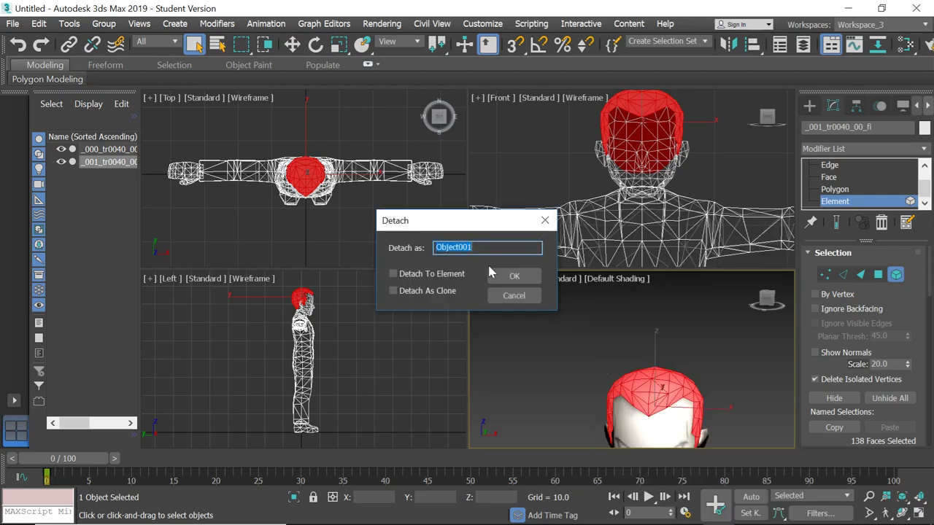
type("hair")
left_click(514, 277)
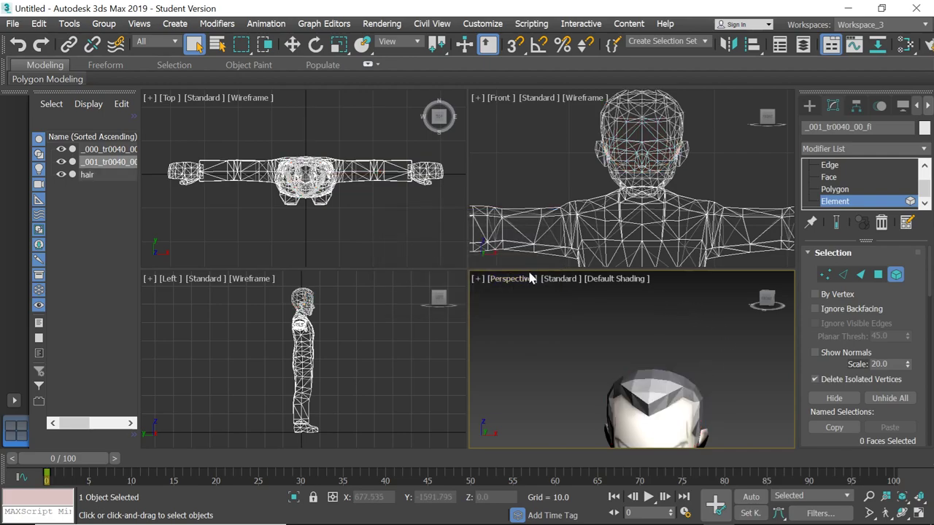
left_click(839, 202)
Step: Select the face mesh _000_tr0040_00_fi and delete its Skin modifier
scroll(720, 362, "down", 5)
scroll(712, 387, "up", 8)
left_click(647, 403)
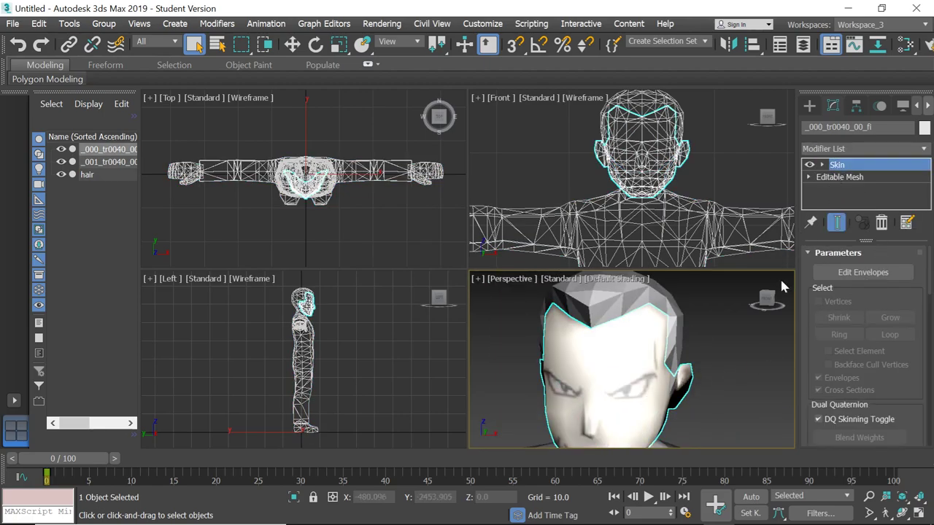
right_click(837, 165)
left_click(829, 192)
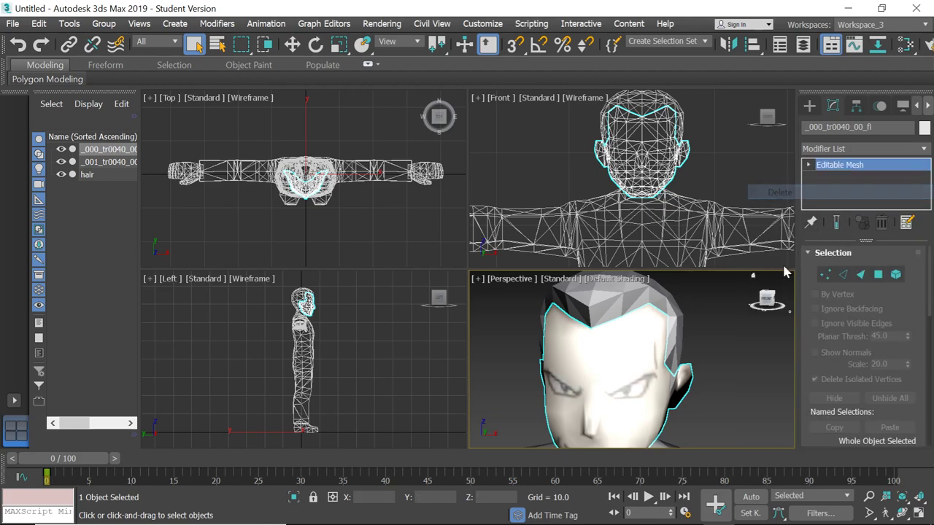
Step: Select the body mesh and examine its geometry around the neck and behind the face from the side and front
scroll(782, 292, "down", 4)
left_click(737, 377)
scroll(736, 377, "up", 5)
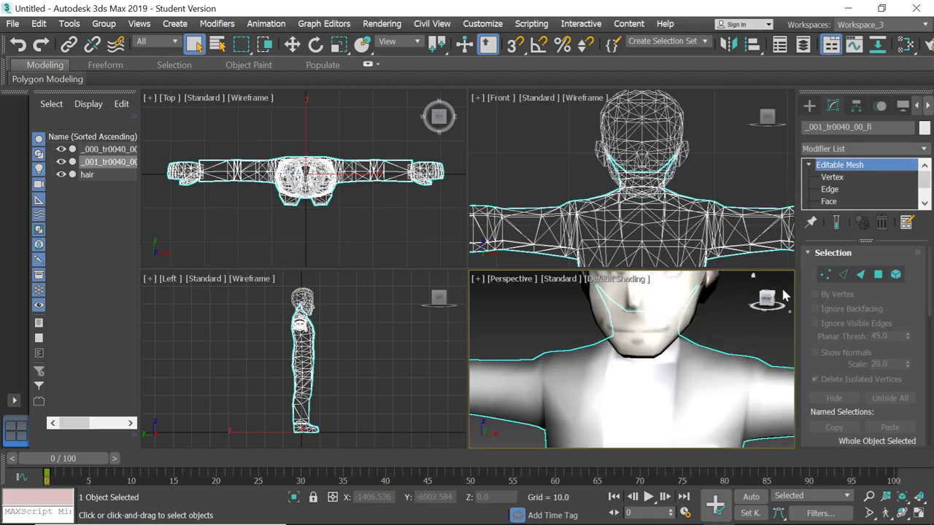
left_click_drag(775, 300, 847, 296)
scroll(487, 280, "down", 1)
scroll(556, 300, "up", 4)
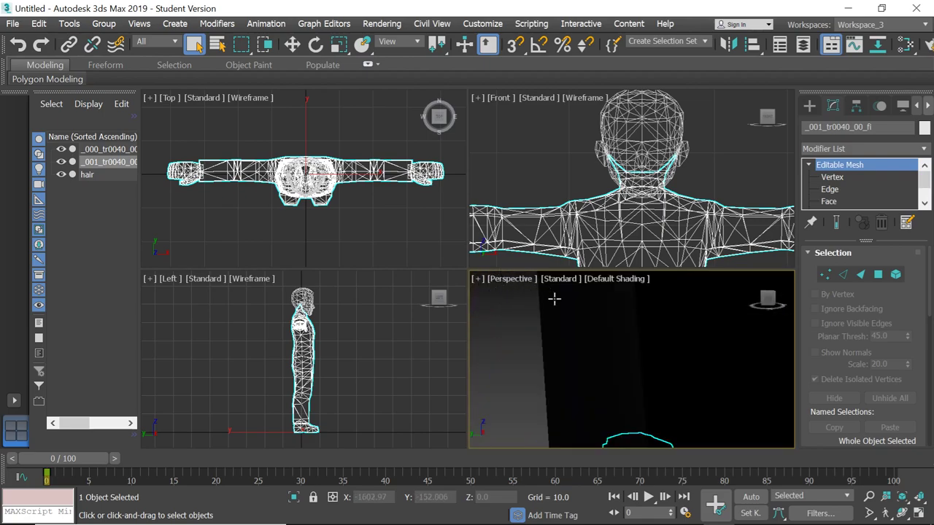
scroll(665, 336, "down", 1)
scroll(664, 336, "down", 4)
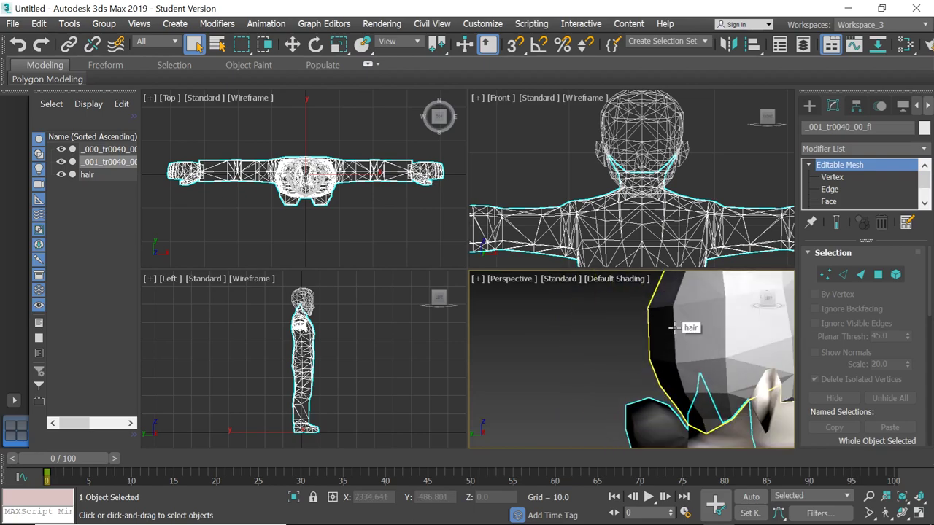
scroll(578, 394, "down", 5)
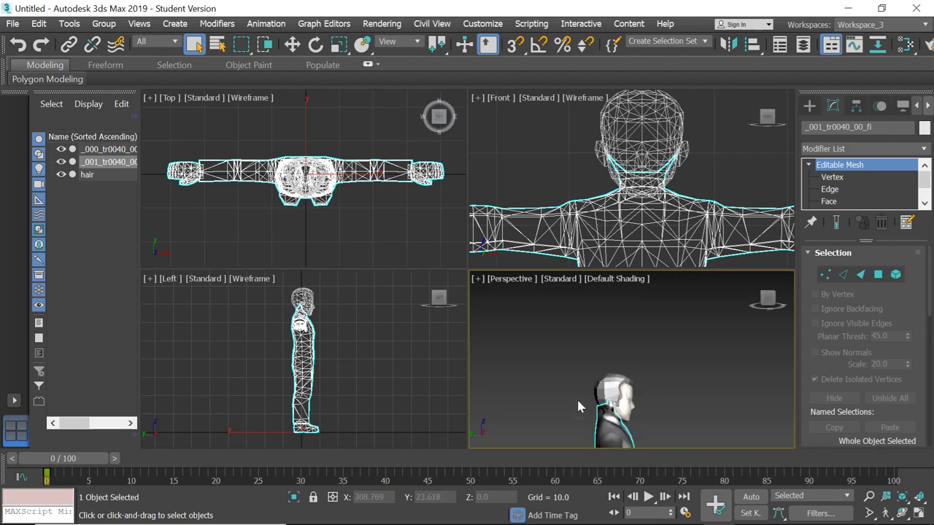
scroll(639, 435, "up", 4)
scroll(592, 442, "down", 3)
scroll(591, 443, "up", 3)
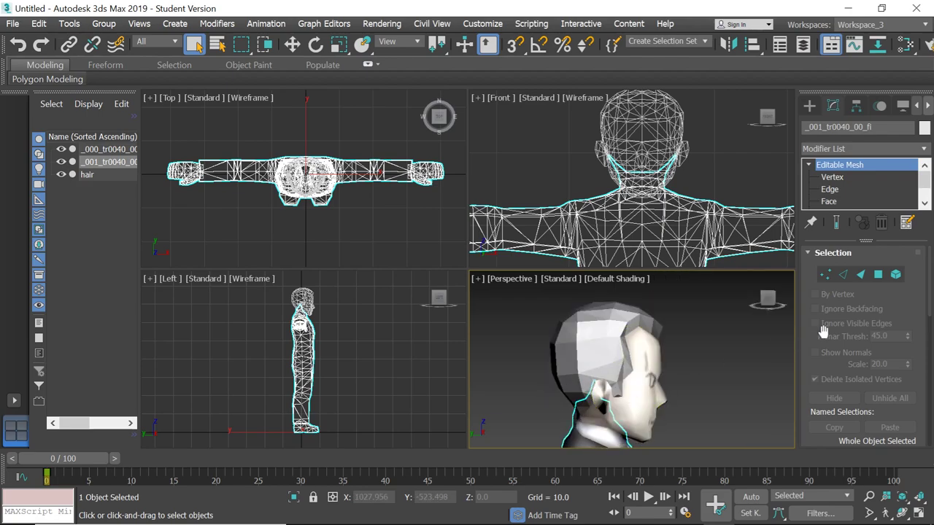
left_click_drag(765, 306, 752, 275)
scroll(625, 371, "down", 5)
scroll(686, 393, "up", 3)
scroll(664, 389, "up", 3)
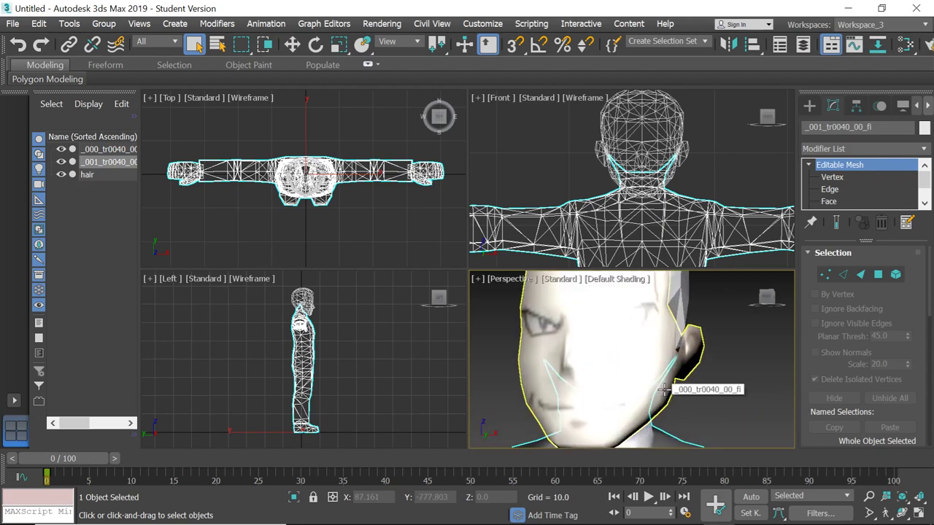
scroll(655, 345, "down", 3)
scroll(854, 198, "down", 2)
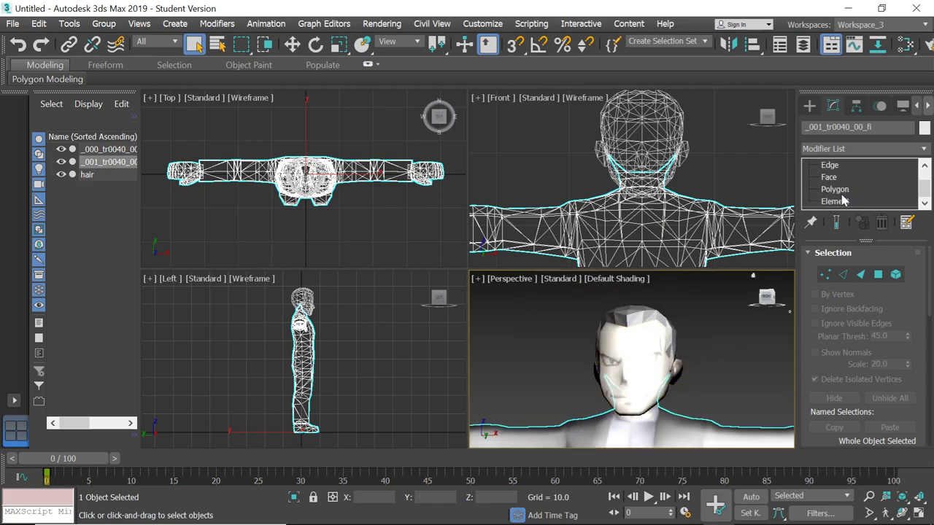
Step: Switch the body mesh to Polygon level and select the neck faces beneath the back of the head
scroll(839, 196, "up", 2)
scroll(833, 192, "down", 2)
left_click(832, 189)
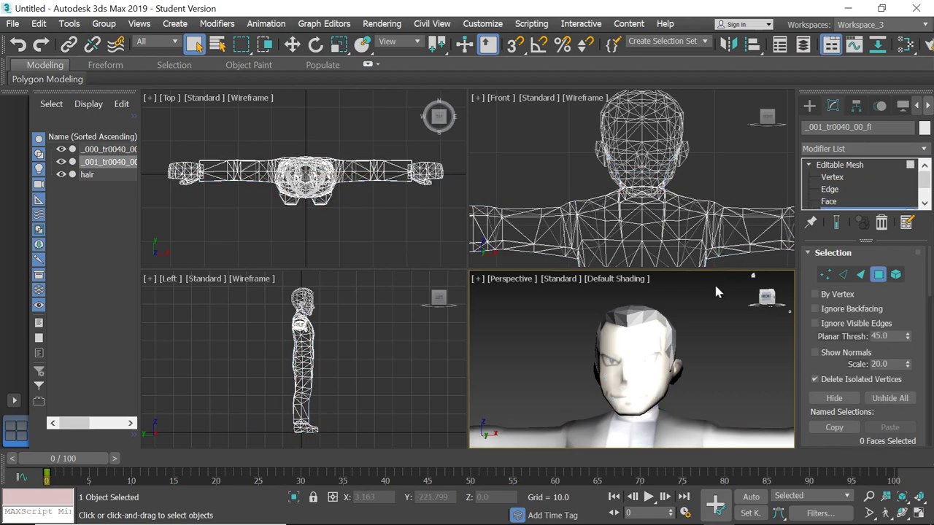
left_click_drag(653, 379, 607, 384)
mouse_move(674, 407)
left_mouse_down()
mouse_move(676, 399)
mouse_move(542, 357)
left_mouse_up()
scroll(659, 180, "up", 5)
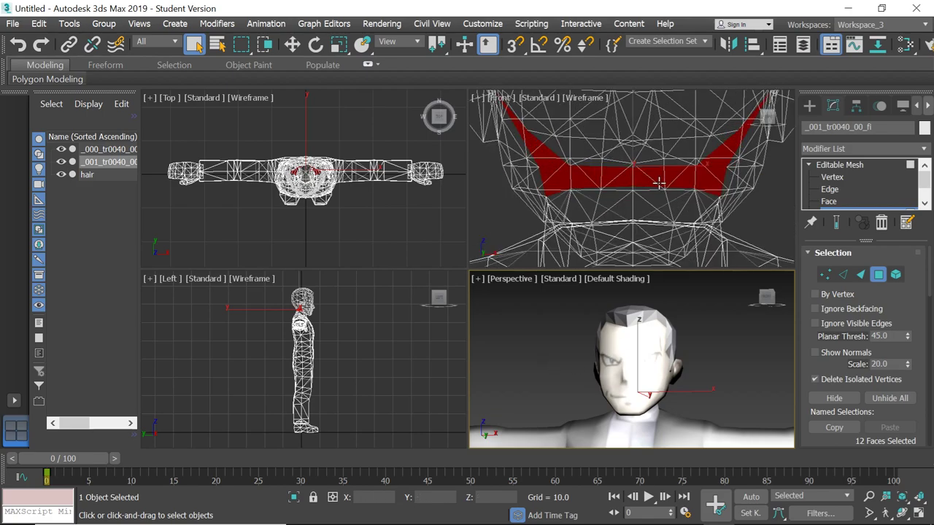
scroll(659, 183, "down", 2)
scroll(657, 190, "down", 2)
scroll(651, 396, "up", 3)
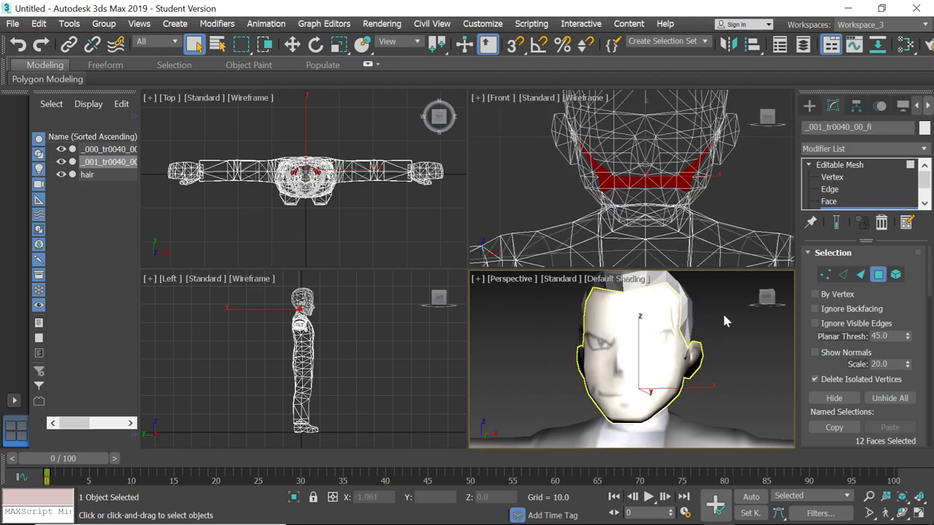
Step: Detach the selected neck faces as a new object named hair2
left_click_drag(771, 296, 795, 314)
middle_click_drag(514, 321, 432, 320, "alt")
left_click_drag(767, 297, 768, 299)
right_click(497, 361)
left_click(477, 401)
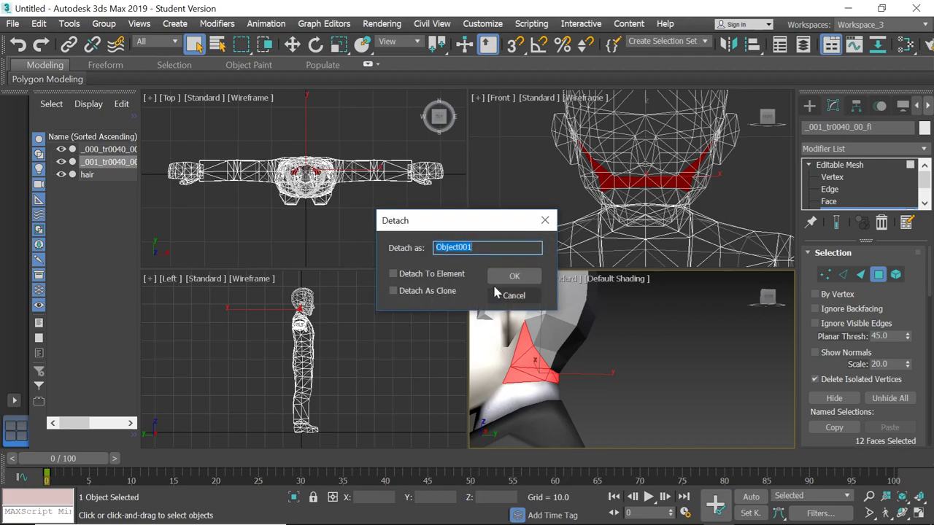
type("hair2")
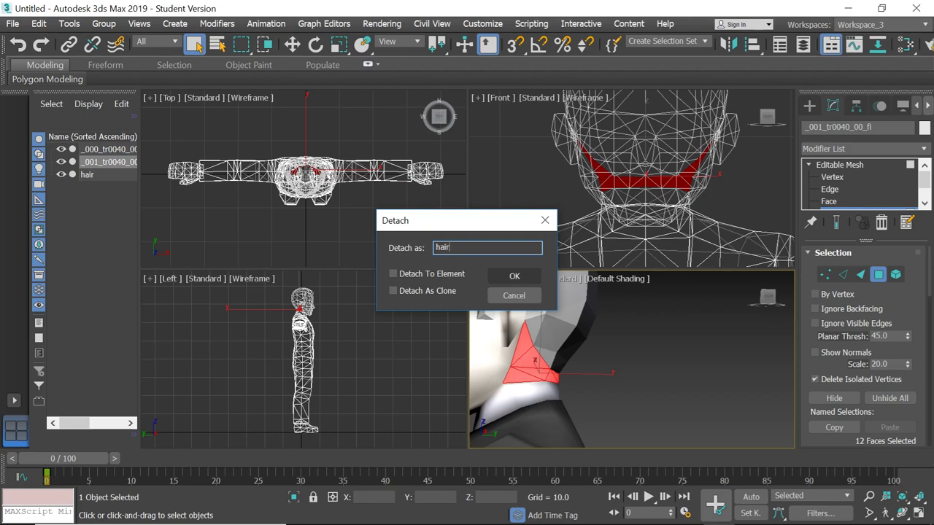
left_click(537, 278)
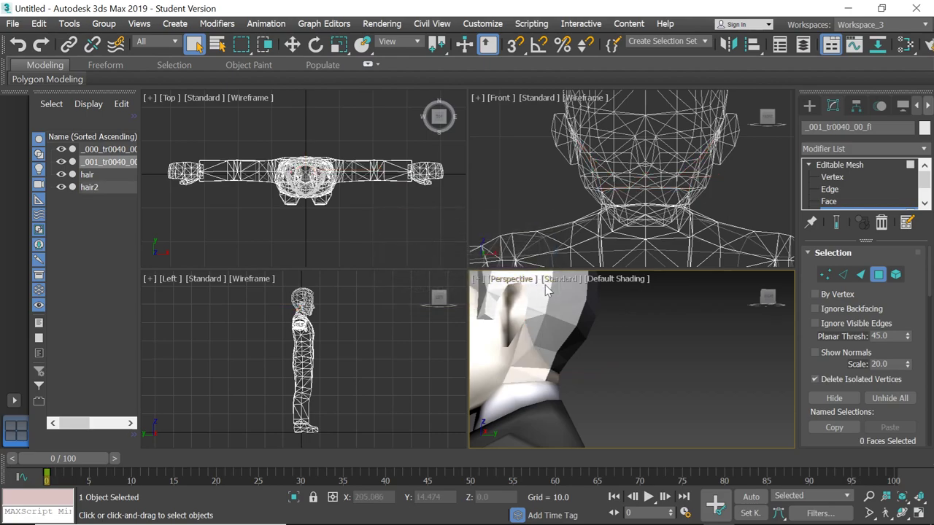
Step: Try deleting the hair2 object, then restore it and clear the selection
left_click(78, 187)
right_click(140, 184)
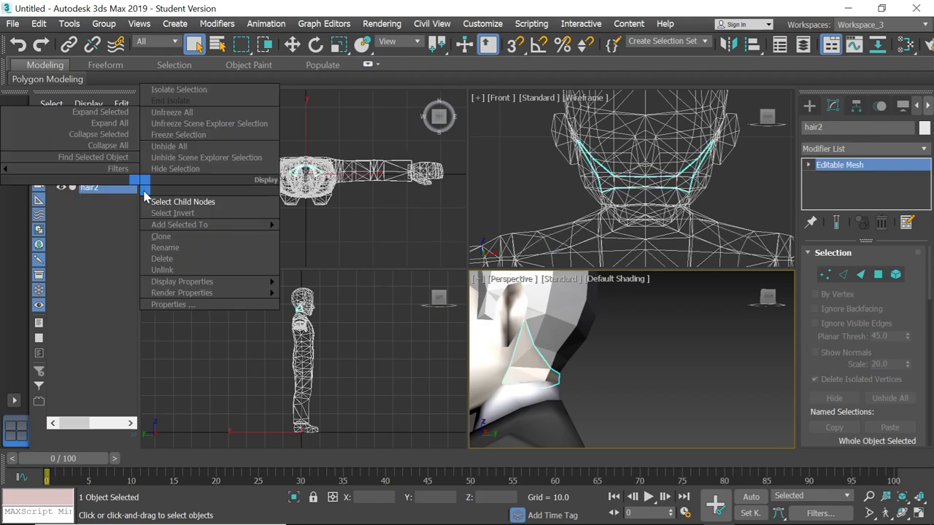
left_click(161, 258)
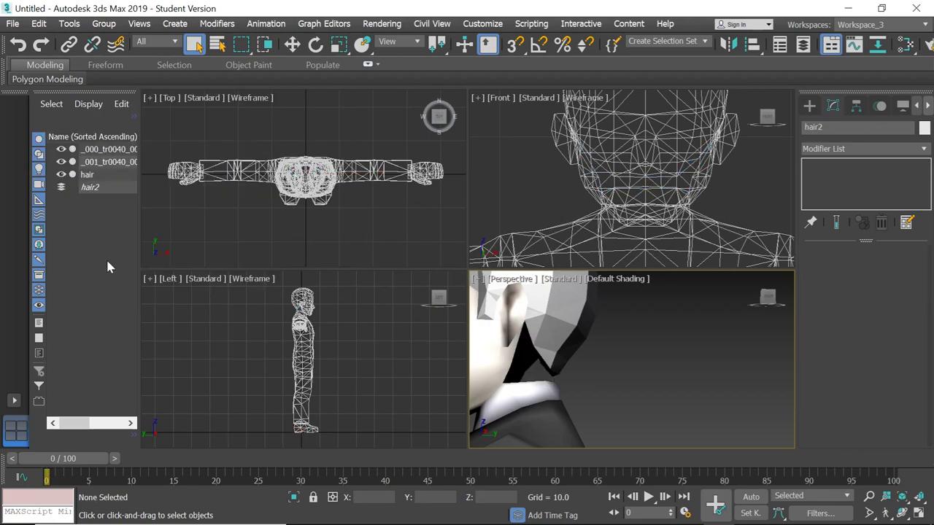
left_click(90, 187)
mouse_move(46, 78)
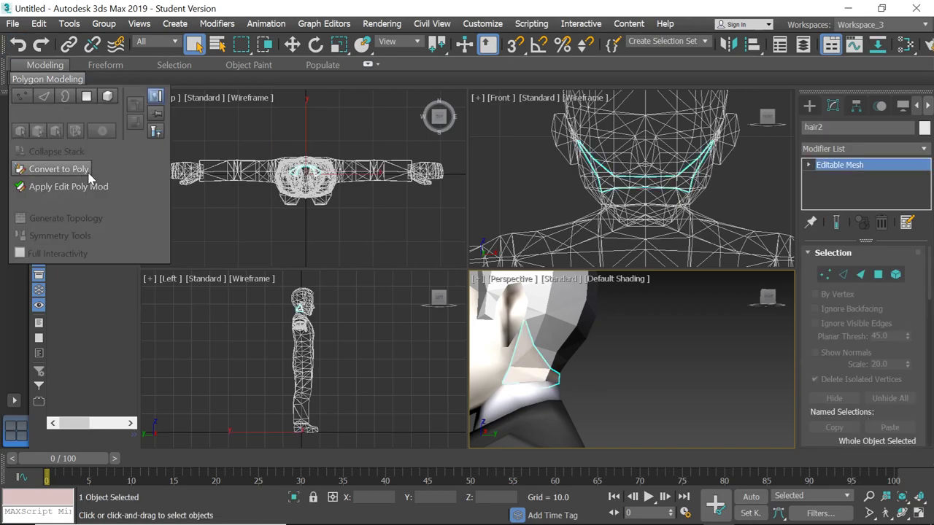
left_click(111, 306)
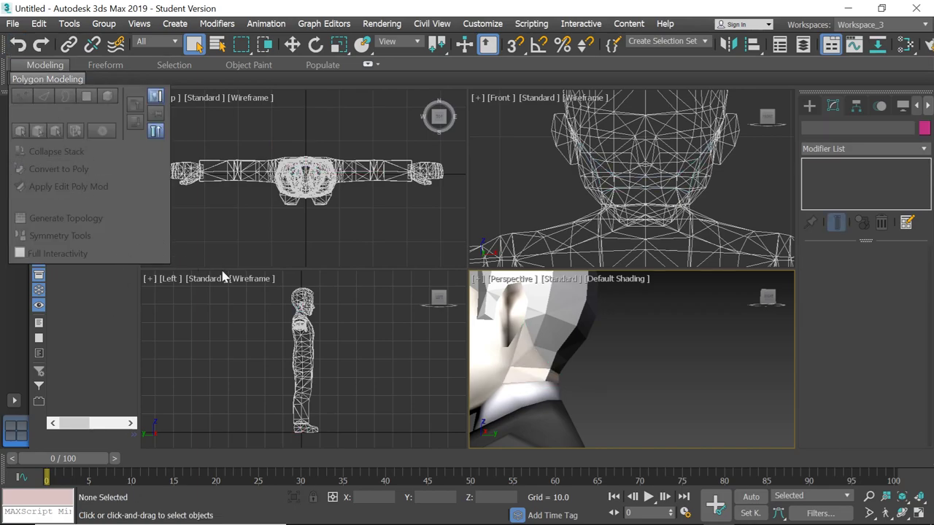
left_click(223, 241)
Step: Rename the hair2 object as neck and deselect it
right_click(107, 183)
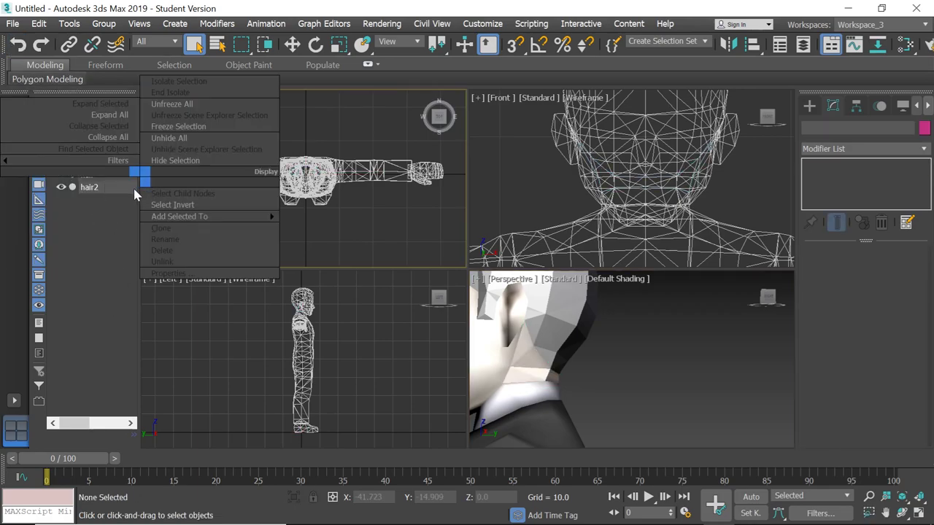
left_click(81, 192)
right_click(78, 192)
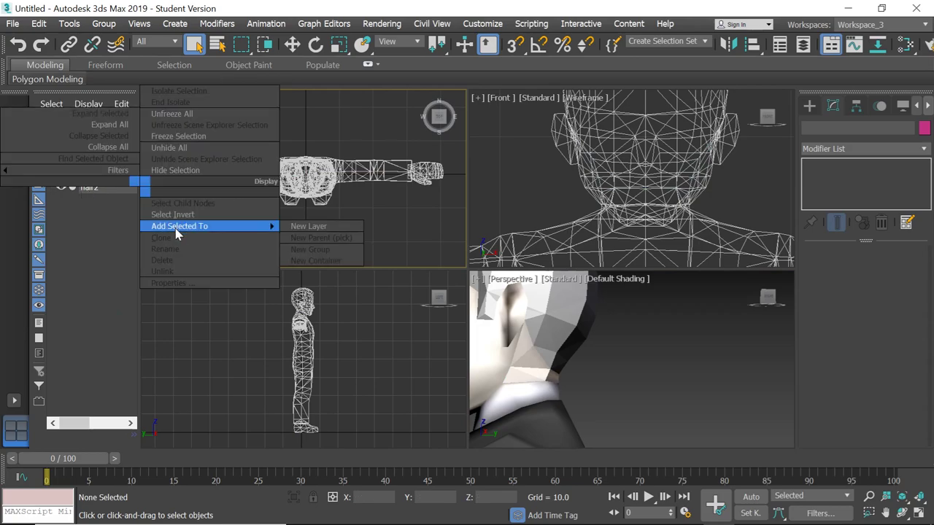
left_click(123, 252)
left_click(101, 188)
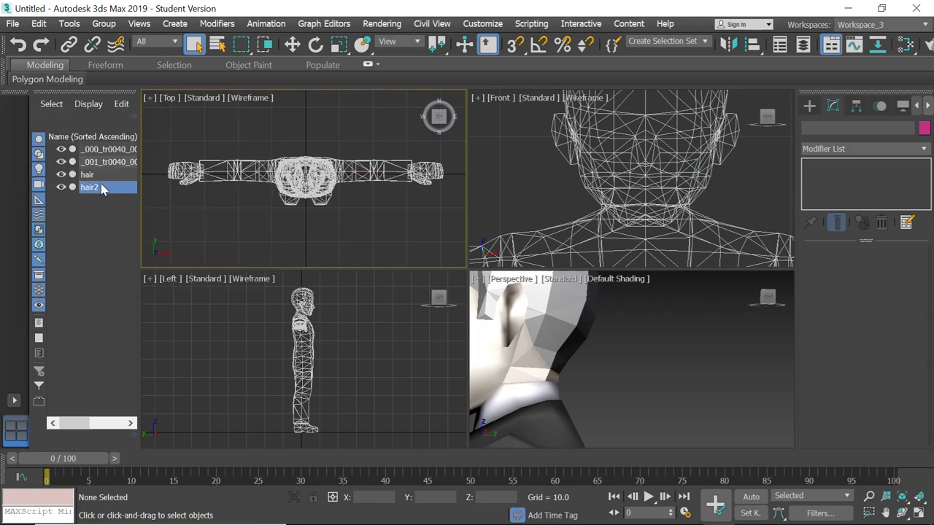
right_click(137, 182)
left_click(162, 246)
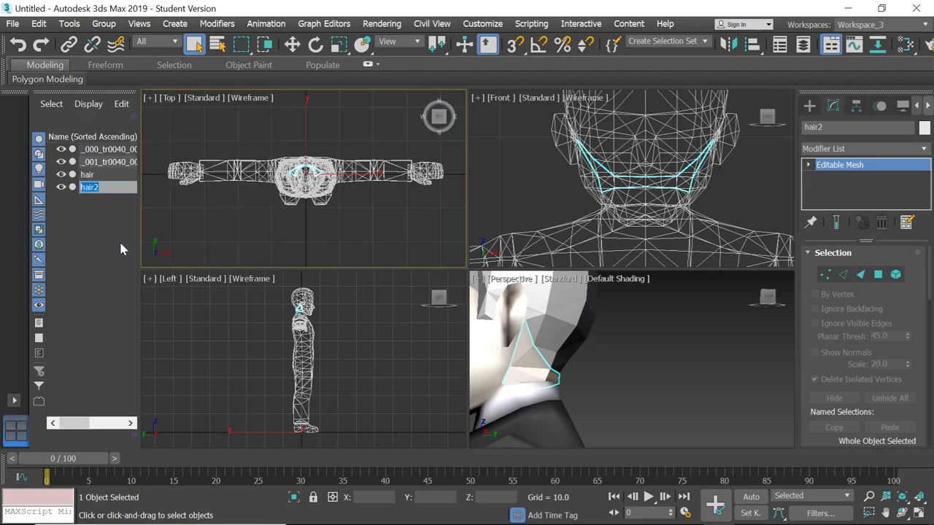
type("neck")
left_click(99, 245)
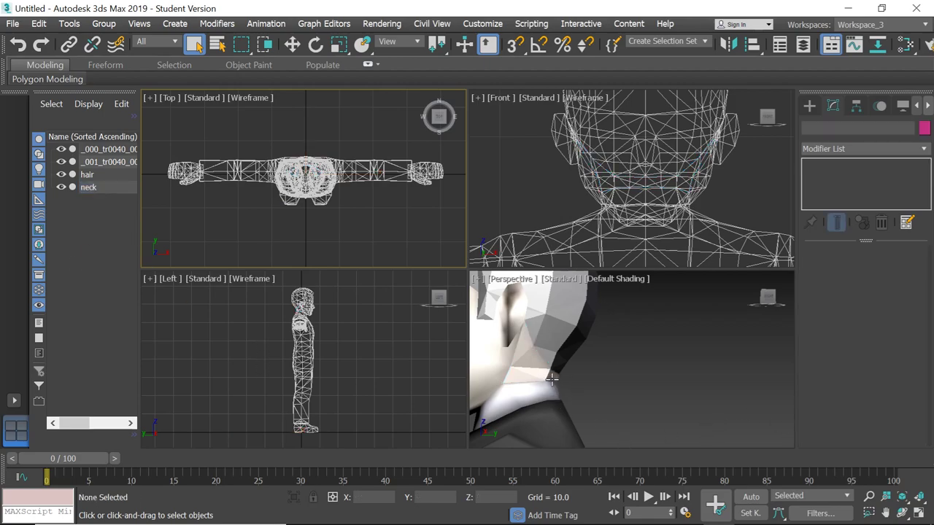
Step: Examine the whole model in the perspective view from above and from the front, both close up and at a distance
scroll(552, 379, "down", 5)
scroll(537, 373, "up", 4)
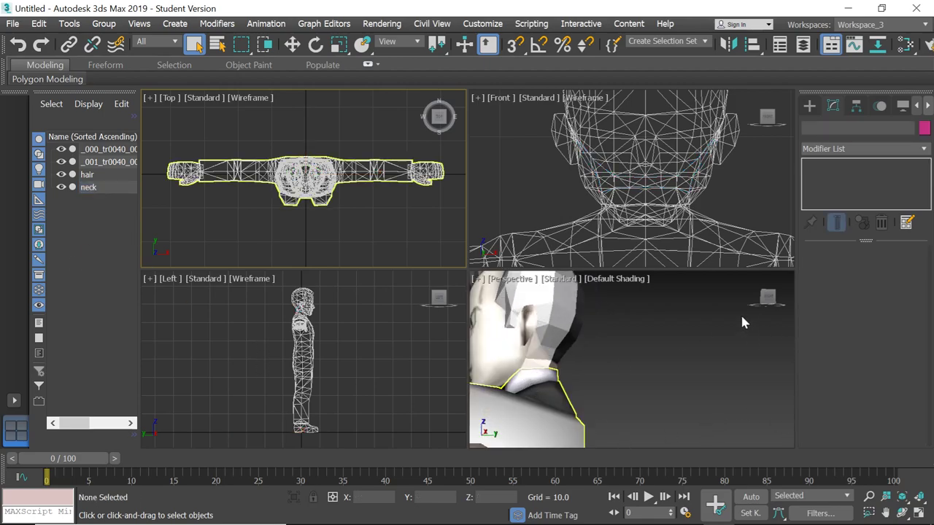
left_click_drag(766, 299, 784, 318)
scroll(560, 358, "down", 3)
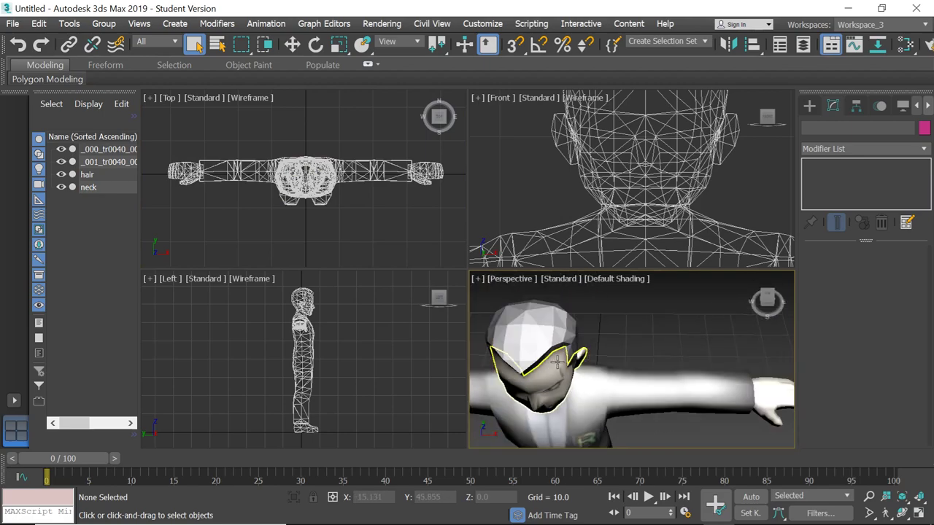
scroll(560, 358, "down", 6)
scroll(577, 369, "up", 5)
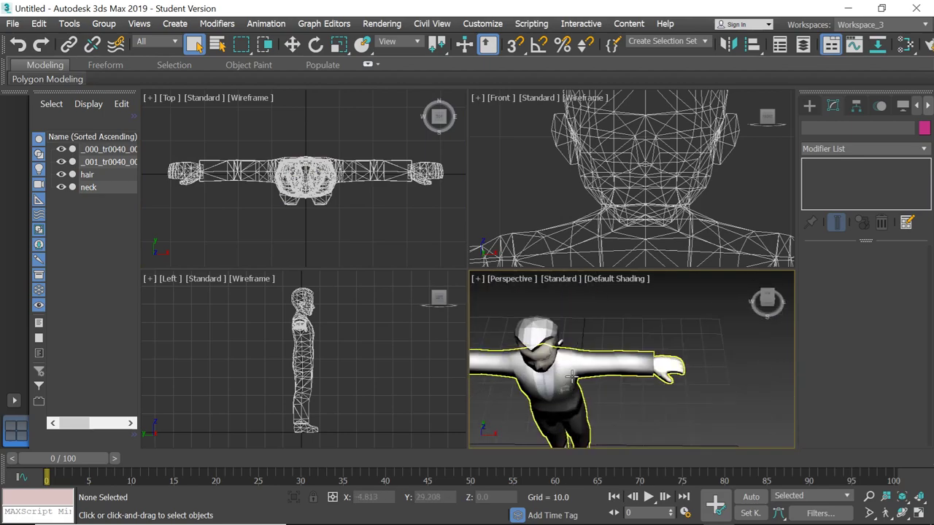
left_click_drag(767, 300, 769, 289)
scroll(559, 381, "down", 6)
scroll(554, 395, "up", 6)
scroll(569, 398, "down", 4)
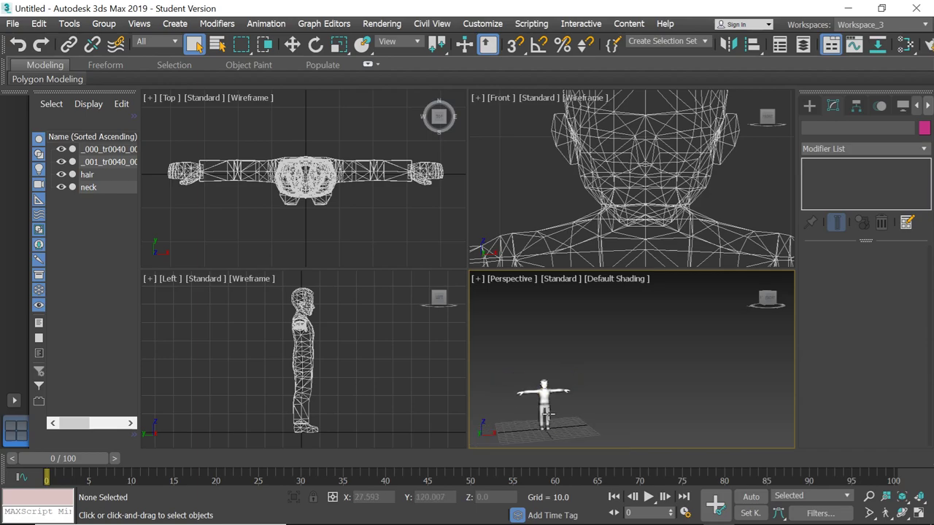
scroll(544, 365, "up", 3)
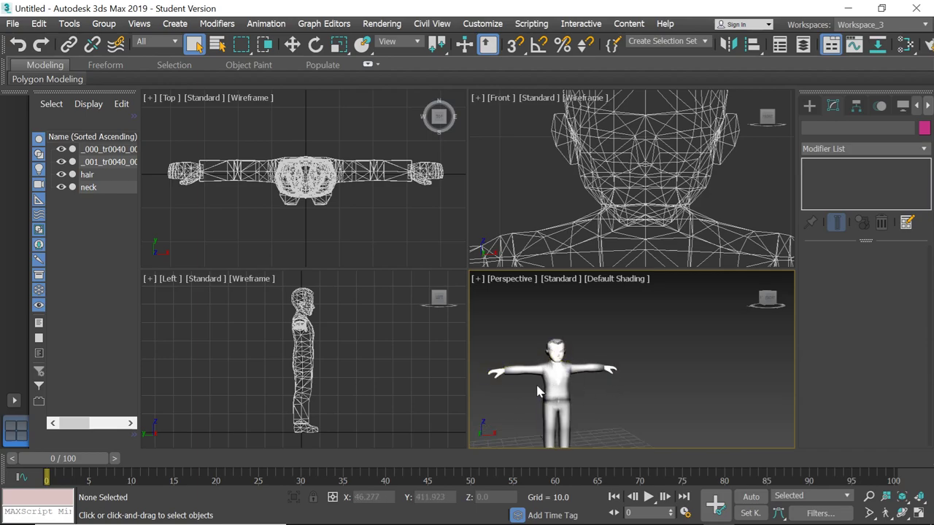
scroll(616, 403, "up", 2)
scroll(554, 368, "down", 4)
scroll(533, 391, "up", 3)
scroll(583, 379, "up", 4)
scroll(579, 378, "down", 4)
scroll(620, 364, "down", 2)
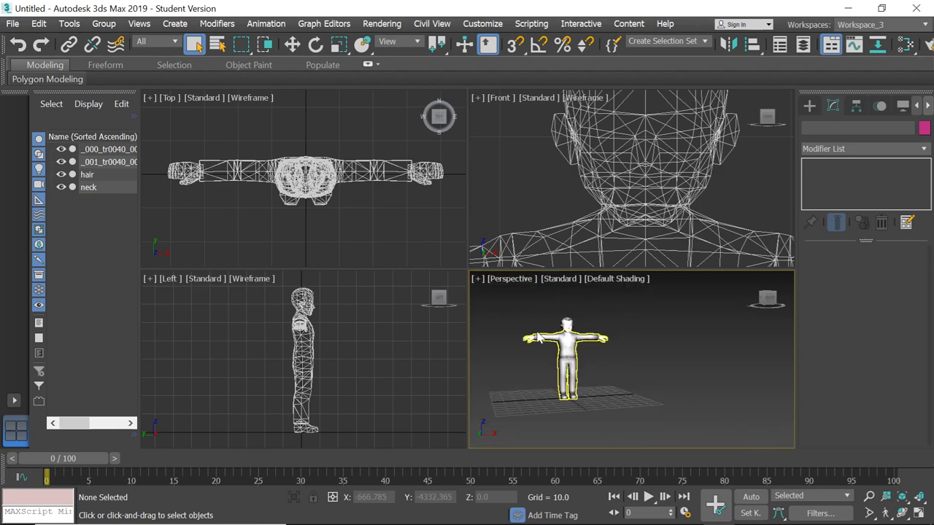
scroll(635, 346, "up", 5)
scroll(631, 357, "down", 4)
scroll(618, 373, "up", 4)
scroll(600, 374, "down", 4)
Step: Import koopa.dae from the human bowser template folder with the offered import settings and dismiss the warning
left_click(12, 23)
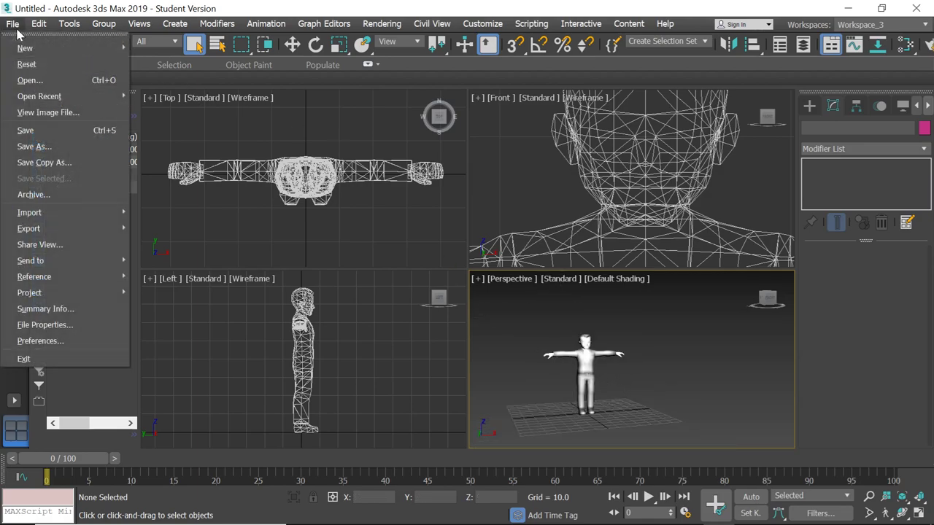
mouse_move(58, 213)
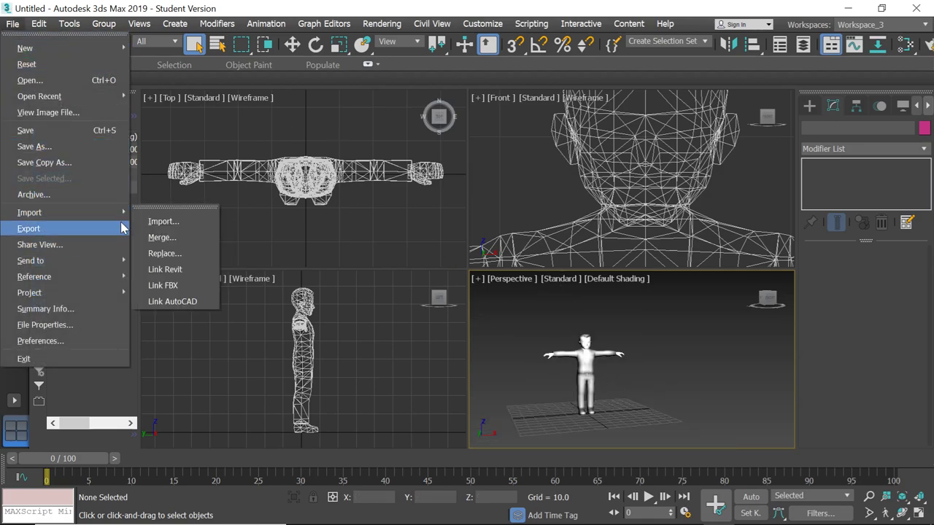
left_click(154, 219)
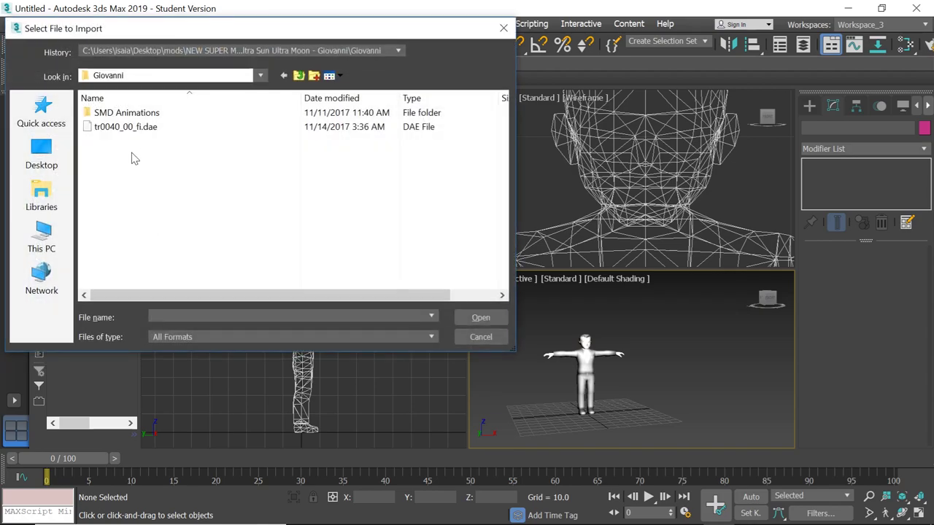
left_click(131, 79)
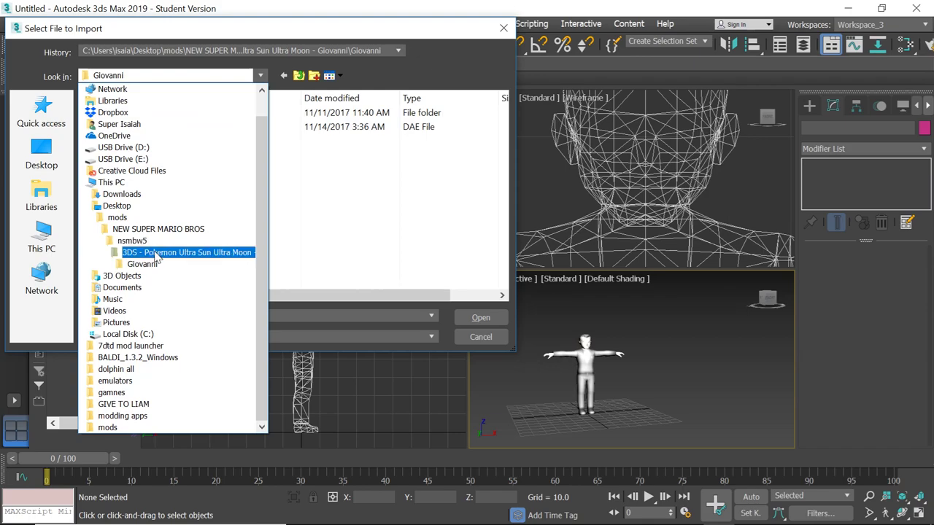
left_click(155, 252)
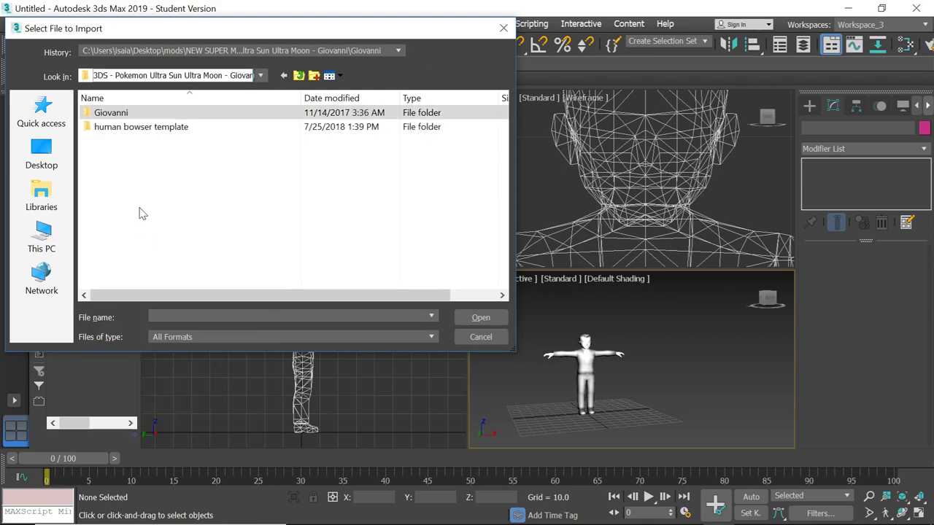
double_click(124, 126)
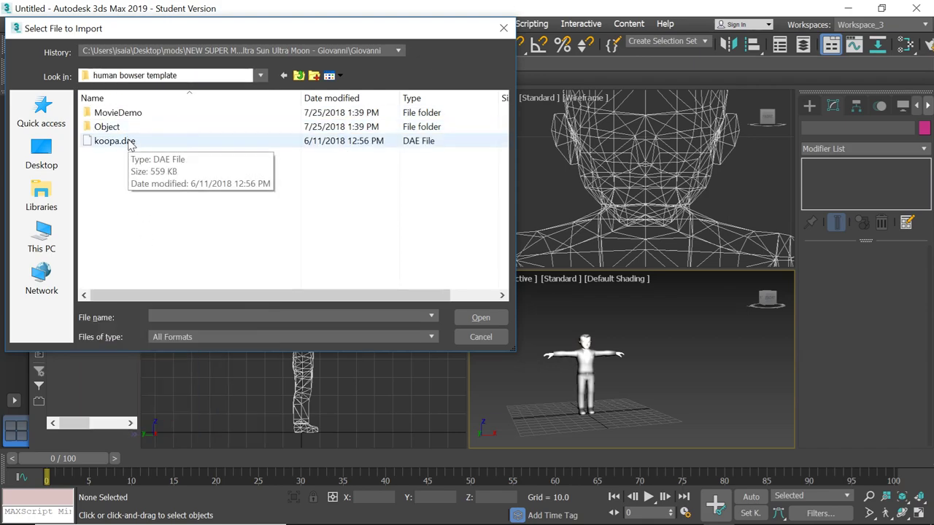
left_click(130, 145)
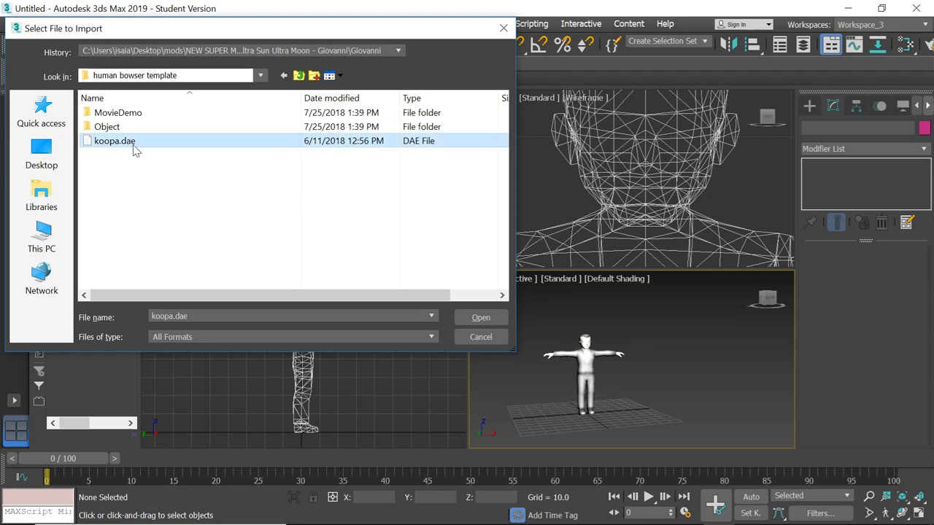
double_click(130, 142)
left_click(384, 315)
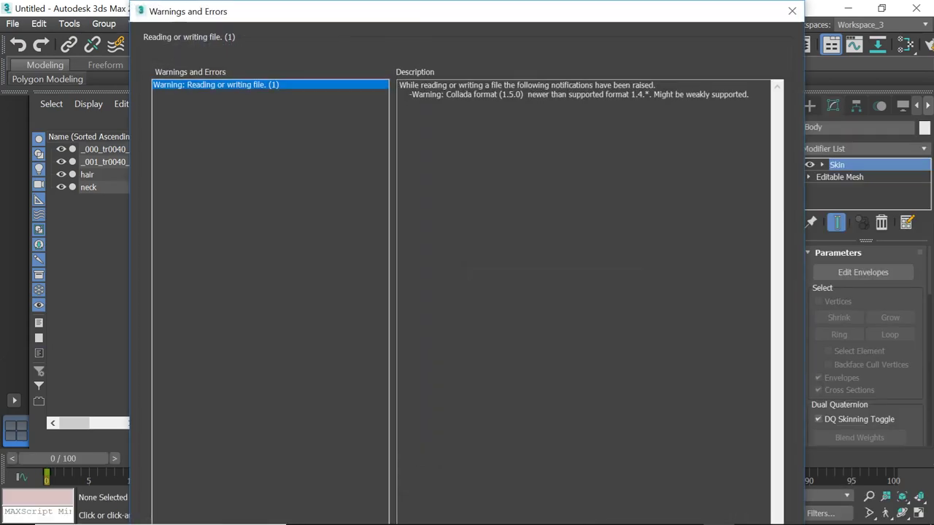
left_click(792, 11)
Step: Select the four Giovanni meshes, scale them down uniformly close to the template's size and move them down onto the template figure
scroll(542, 393, "down", 5)
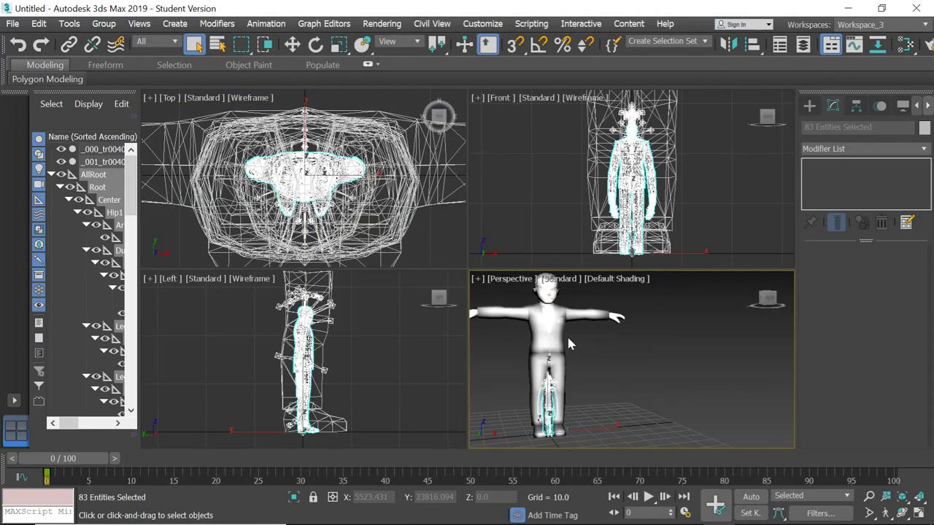
left_click_drag(623, 327, 491, 278)
left_click(338, 44)
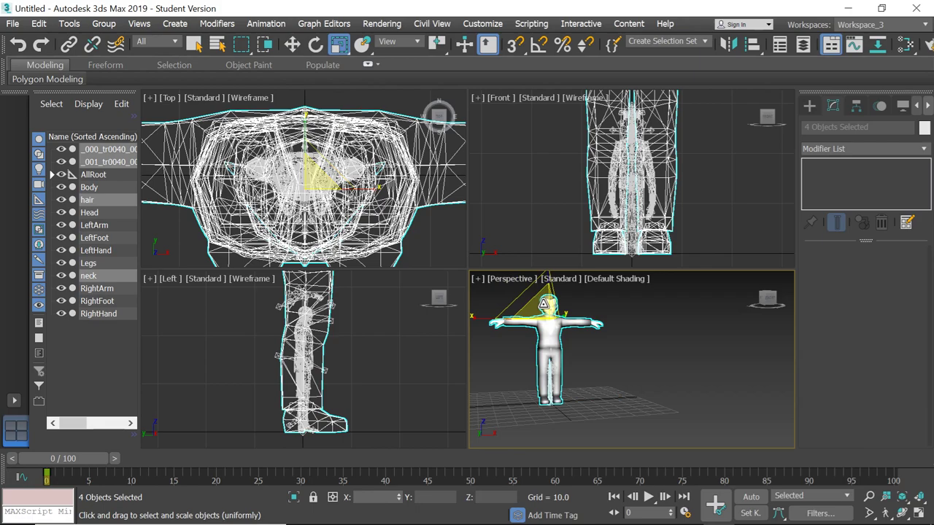
left_click_drag(543, 303, 537, 453)
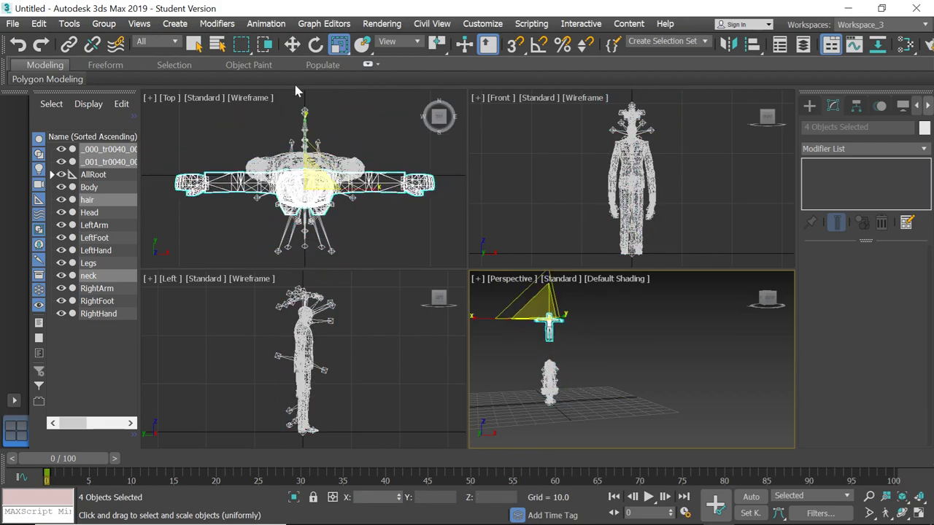
left_click(292, 43)
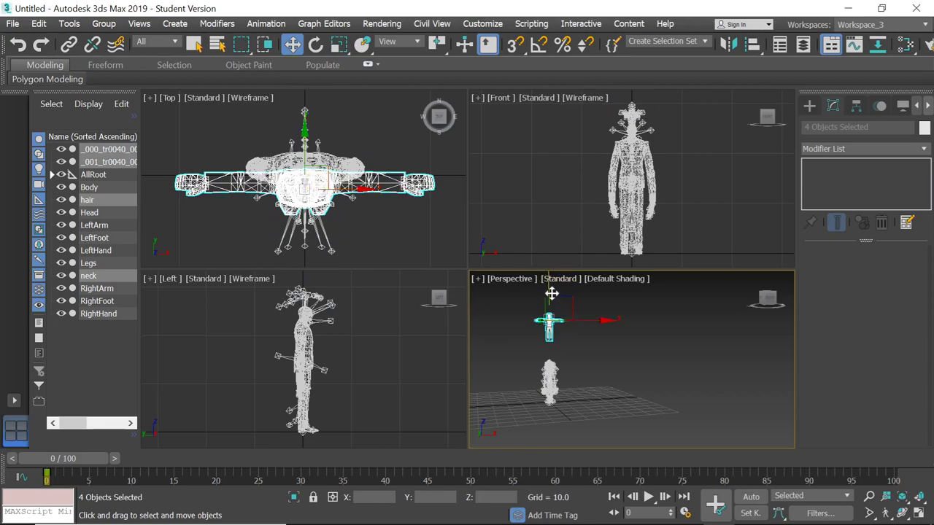
left_click_drag(552, 293, 539, 346)
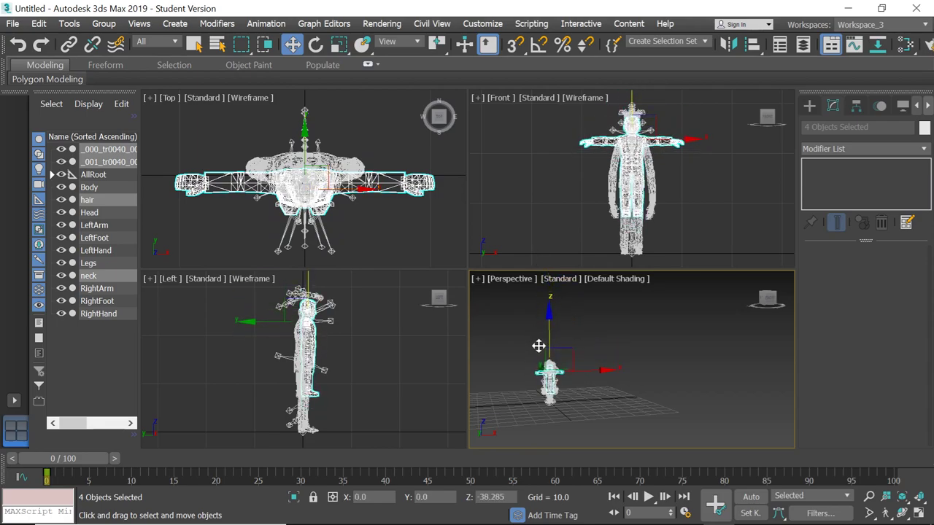
Step: Scale the four Giovanni meshes up uniformly to the template's height and lower them to line up with the template figure
left_click(338, 45)
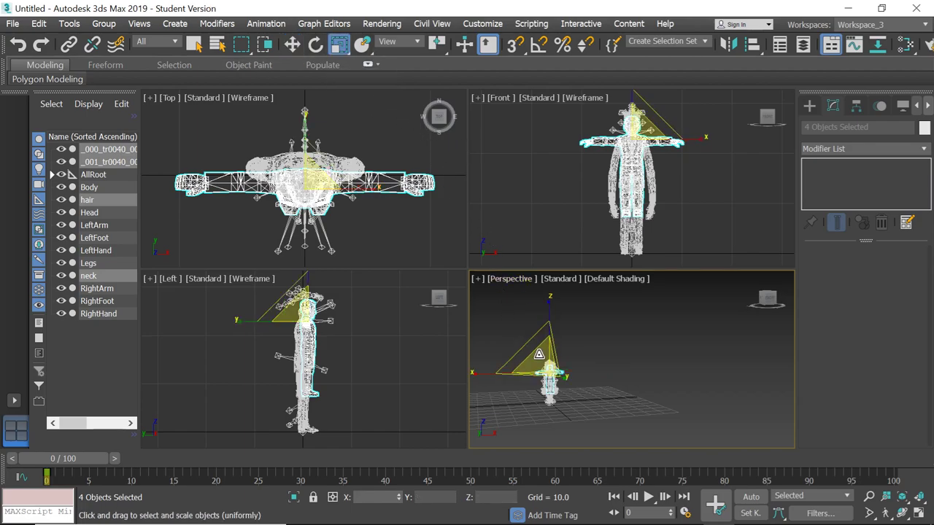
mouse_move(538, 355)
left_mouse_down()
mouse_move(535, 329)
mouse_move(542, 354)
left_mouse_up()
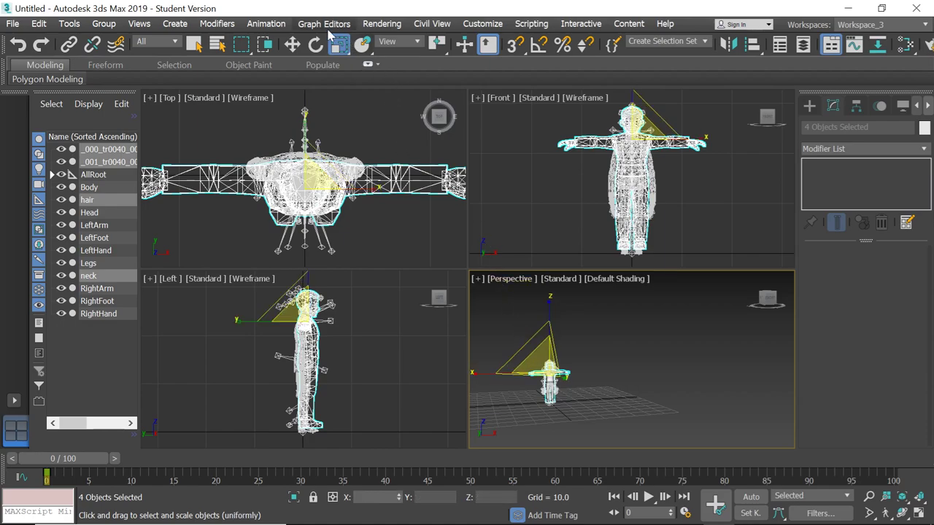
left_click(292, 45)
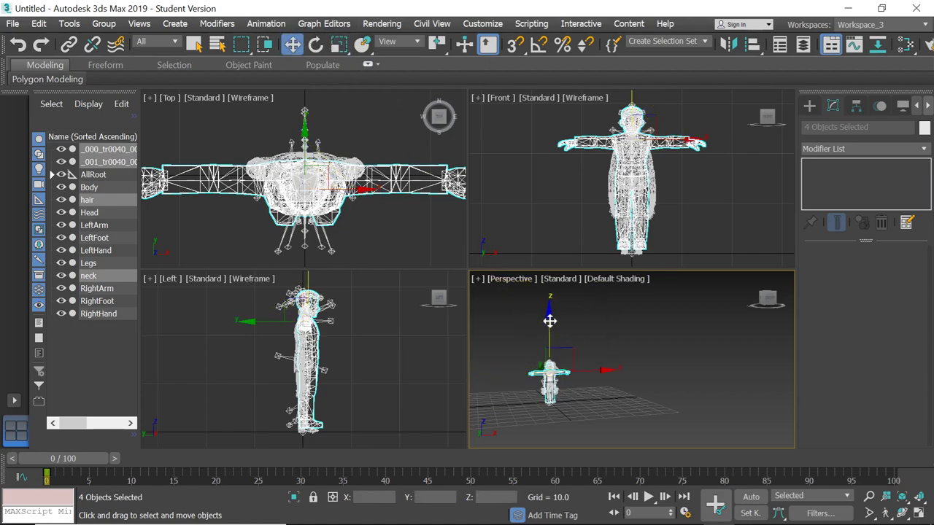
left_click_drag(549, 321, 551, 323)
key("z")
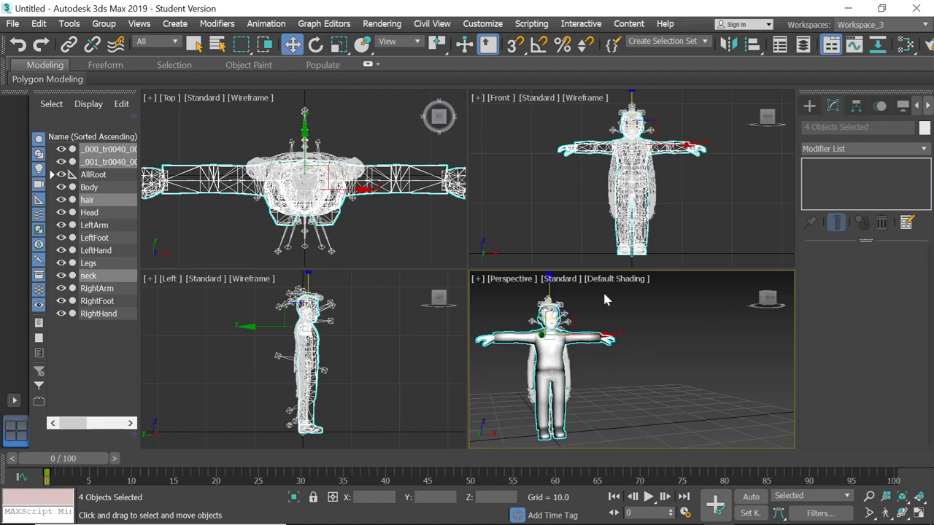
Step: Shift the four Giovanni meshes backward along the Y axis to align them with the template body in side view
scroll(373, 368, "up", 5)
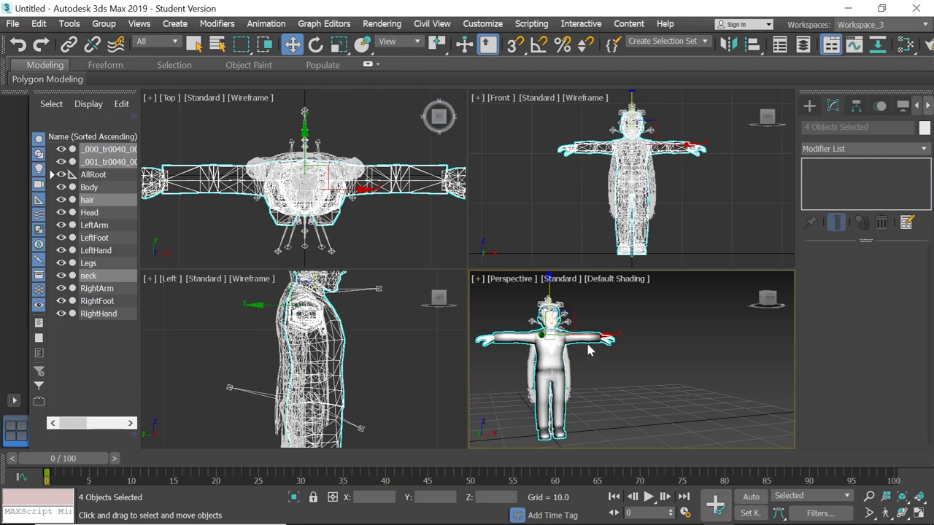
scroll(583, 341, "up", 3)
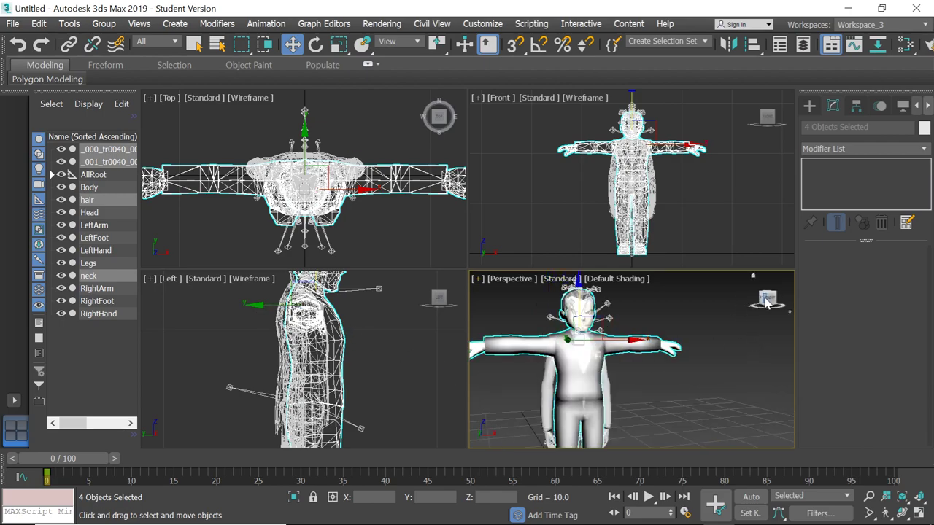
left_click_drag(765, 301, 777, 306)
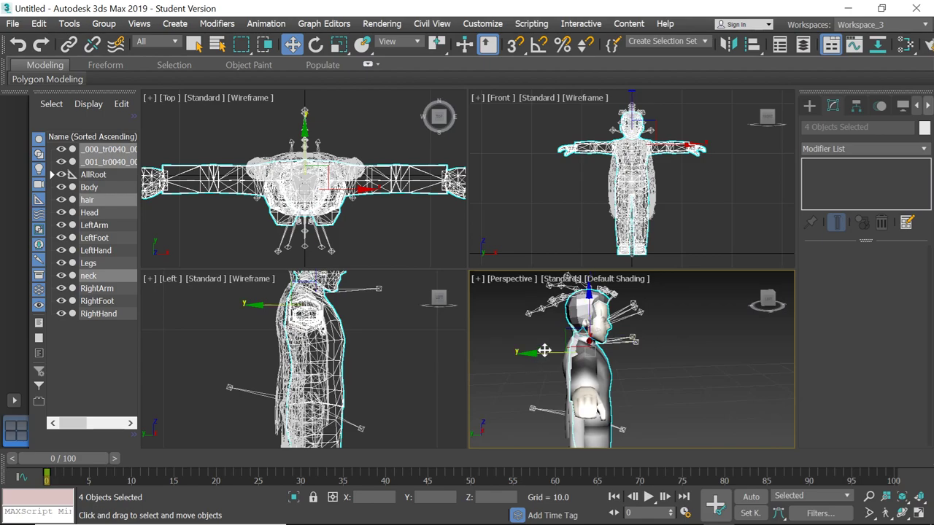
left_click_drag(545, 351, 541, 355)
Step: Examine how the Giovanni meshes fit over the template from the side and front, both close up and at a distance
scroll(725, 347, "down", 3)
scroll(661, 206, "up", 6)
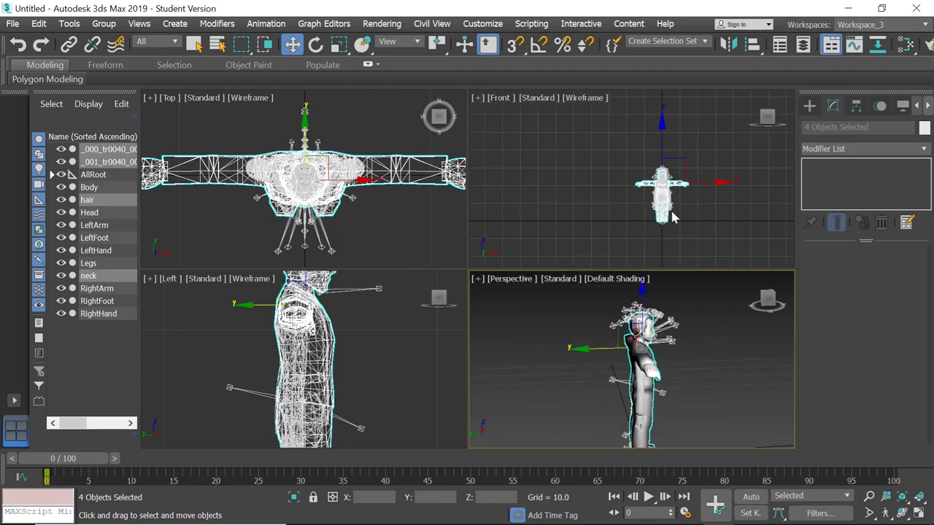
scroll(660, 205, "down", 6)
scroll(622, 168, "up", 7)
scroll(622, 167, "down", 2)
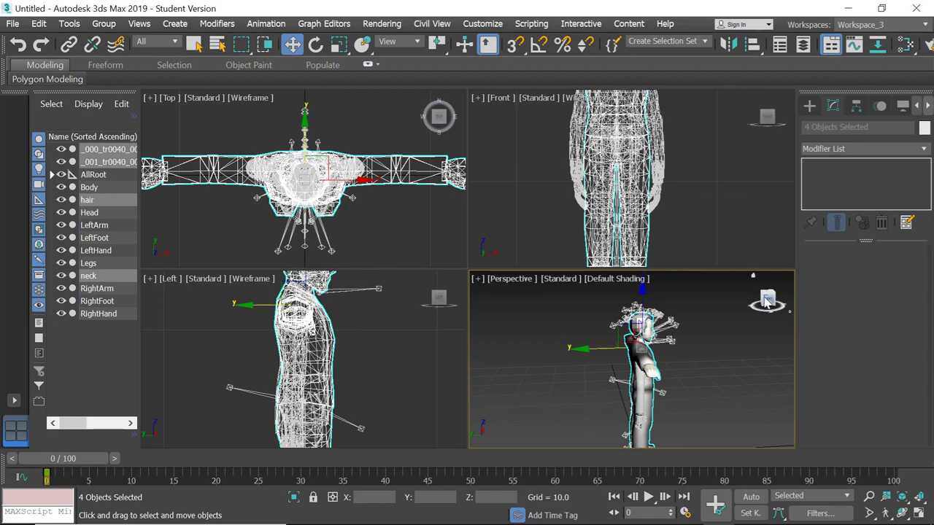
left_click_drag(769, 299, 735, 295)
scroll(656, 326, "up", 6)
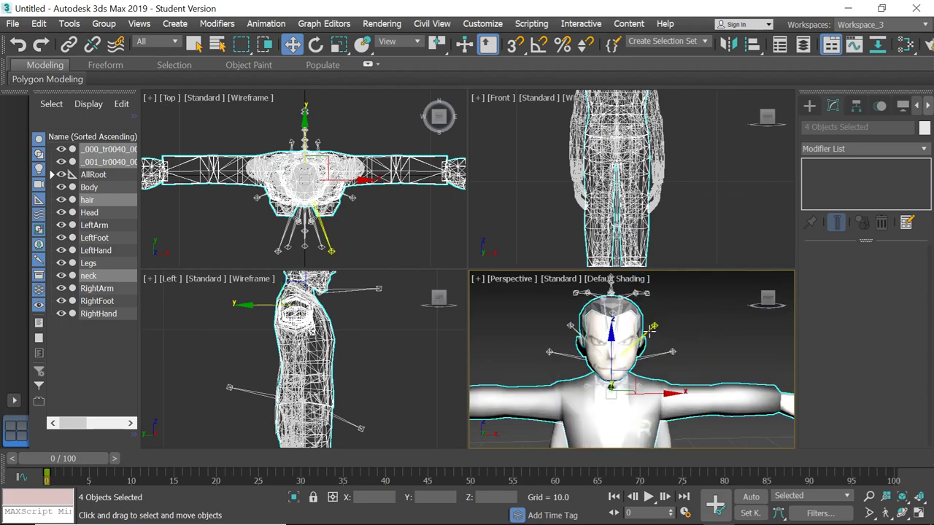
scroll(645, 359, "down", 4)
scroll(659, 374, "up", 3)
scroll(658, 386, "down", 7)
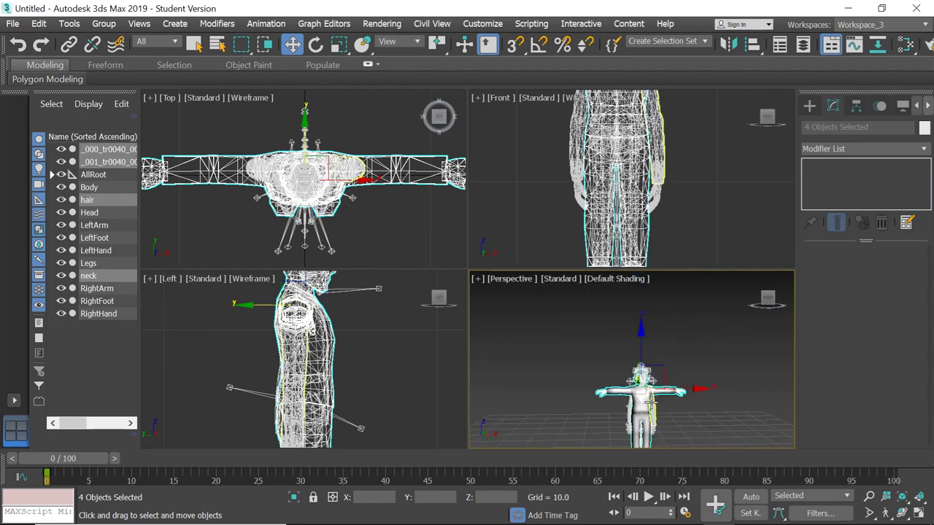
scroll(656, 416, "up", 7)
scroll(656, 418, "down", 3)
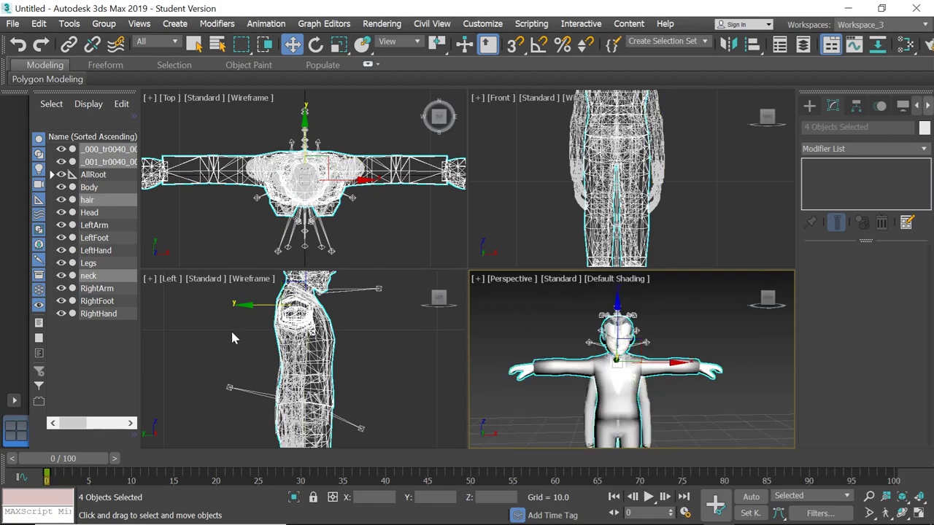
Step: Delete the template's AllRoot with its child nodes and its head, body, arm, hand, leg and foot meshes, keeping the Giovanni meshes
left_click(755, 394)
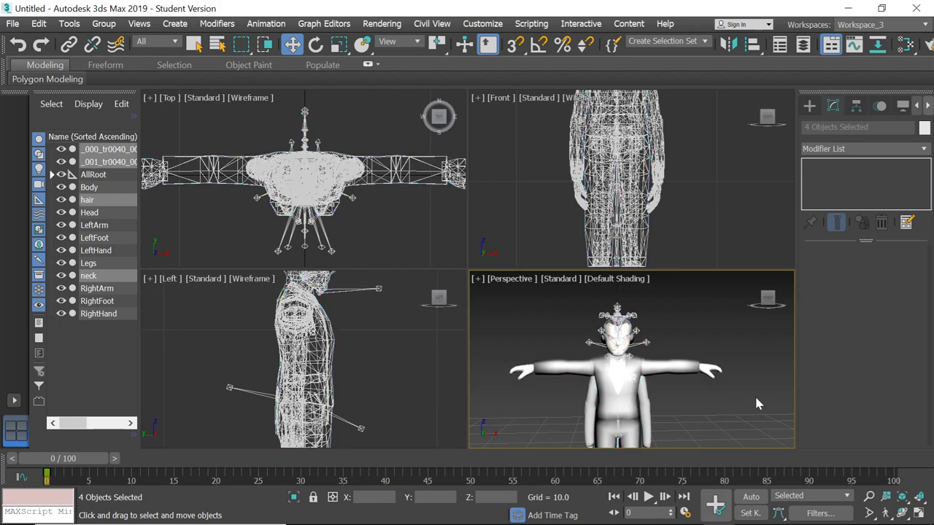
left_click(91, 175)
right_click(139, 175)
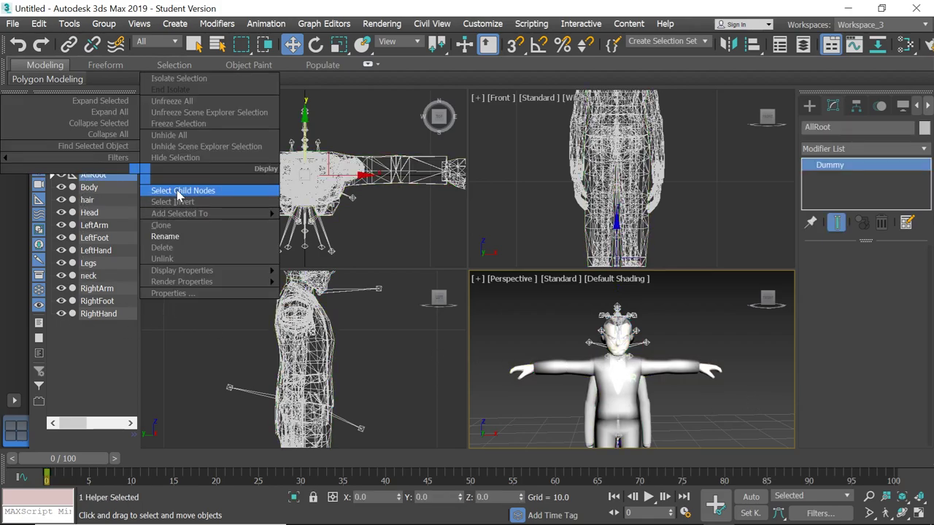
left_click(179, 193)
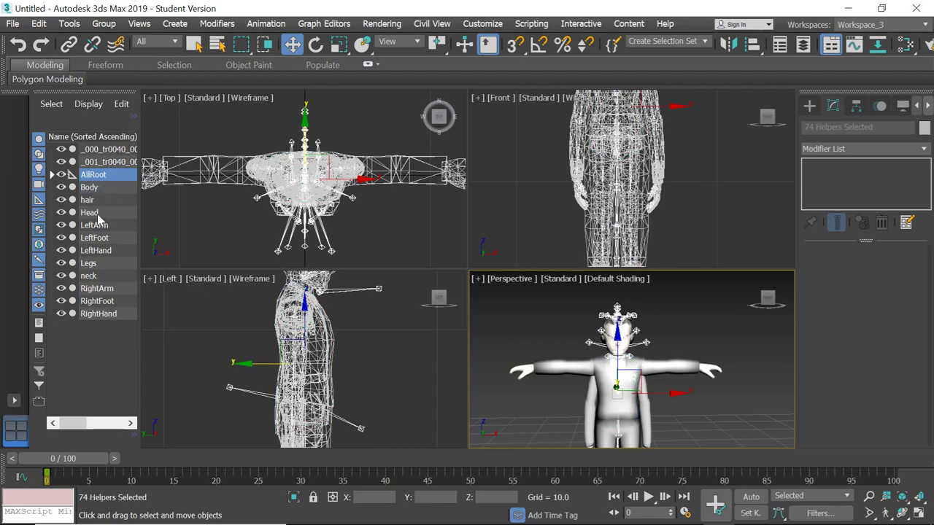
left_click(91, 213, "ctrl")
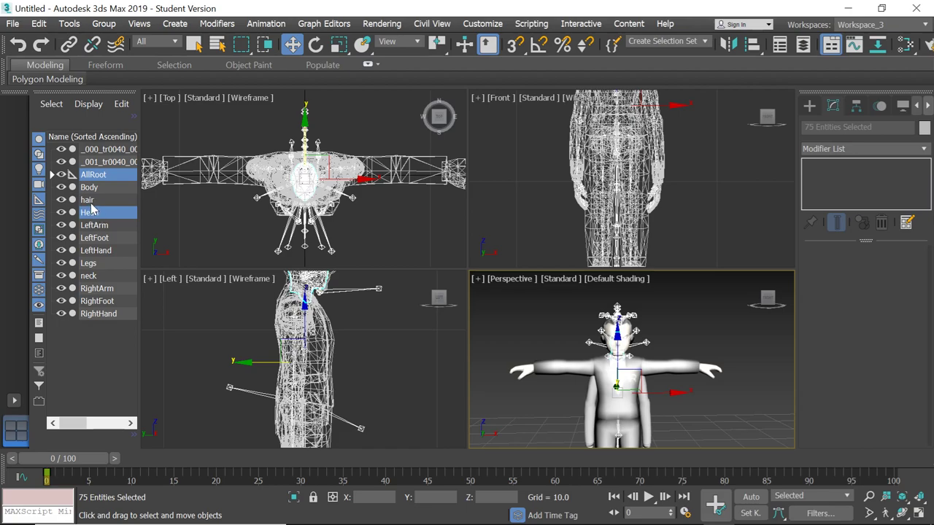
left_click(90, 187, "ctrl")
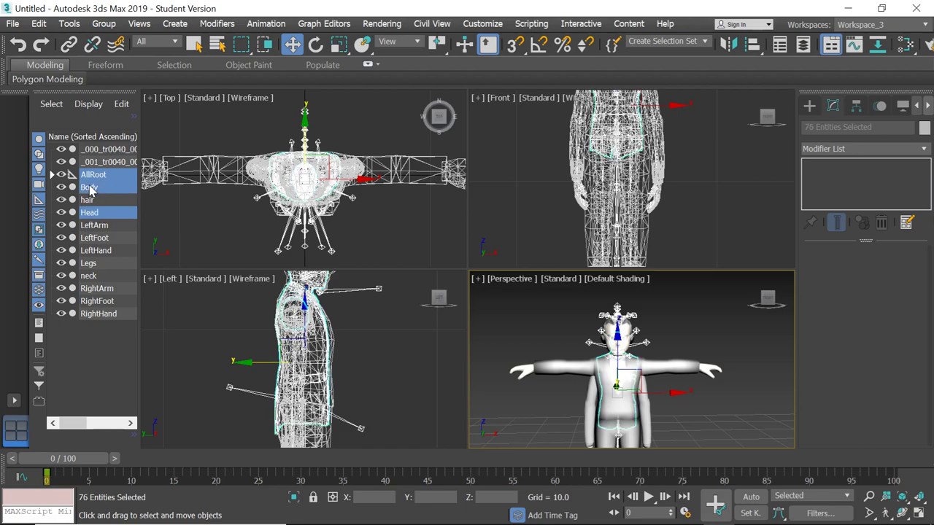
left_click(102, 226, "ctrl")
left_click(104, 238, "ctrl")
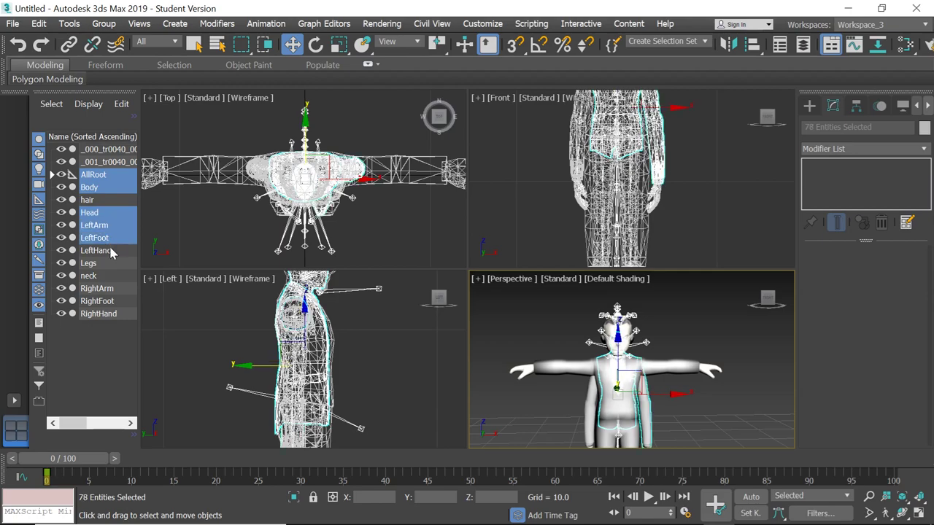
left_click(108, 251, "ctrl")
left_click(109, 264, "ctrl")
left_click(111, 289, "ctrl")
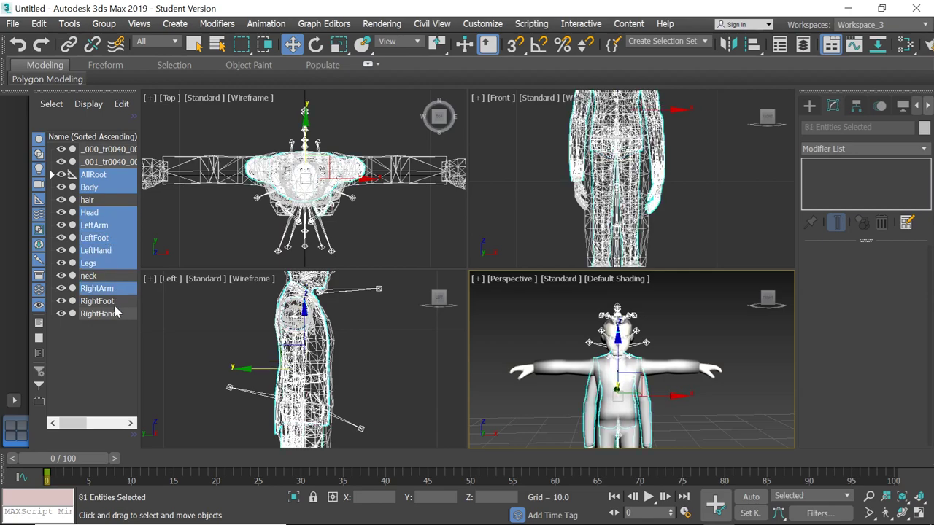
left_click(114, 302, "ctrl")
left_click(115, 315, "ctrl")
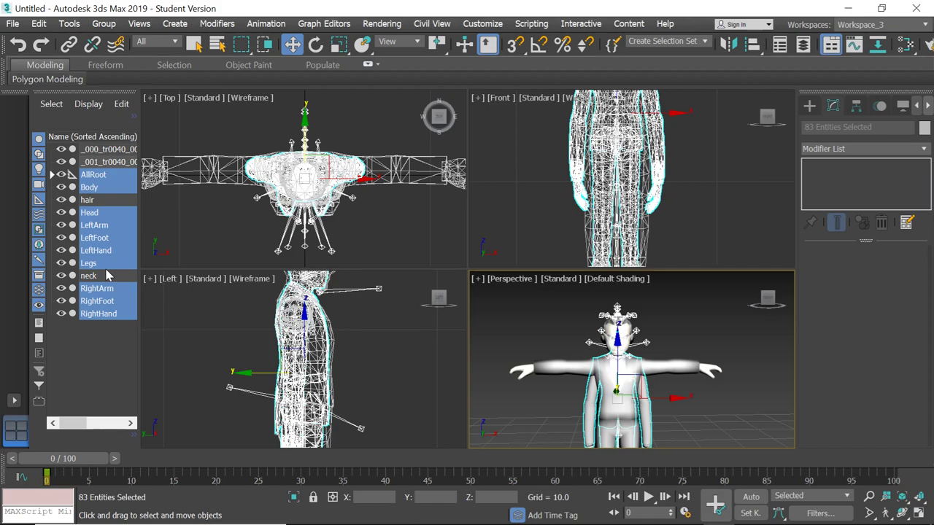
key("Delete")
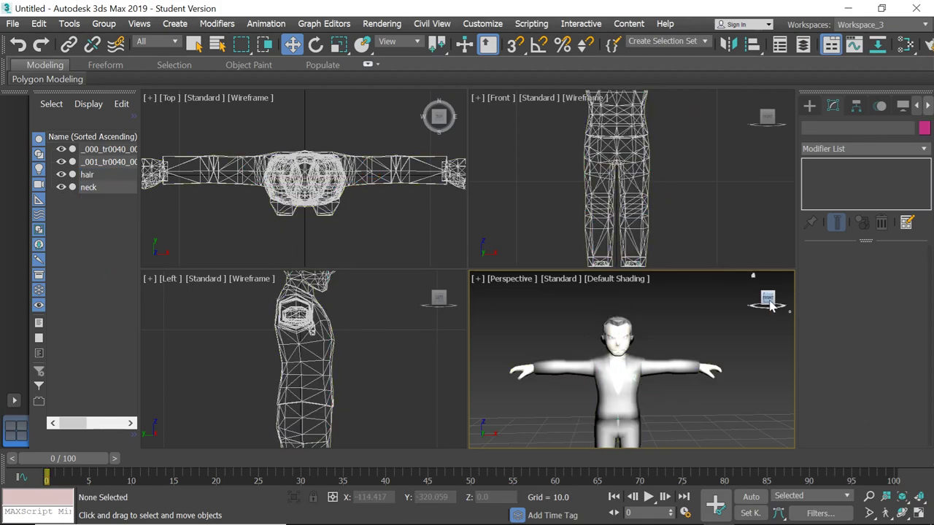
left_click_drag(770, 302, 732, 309)
scroll(697, 364, "down", 4)
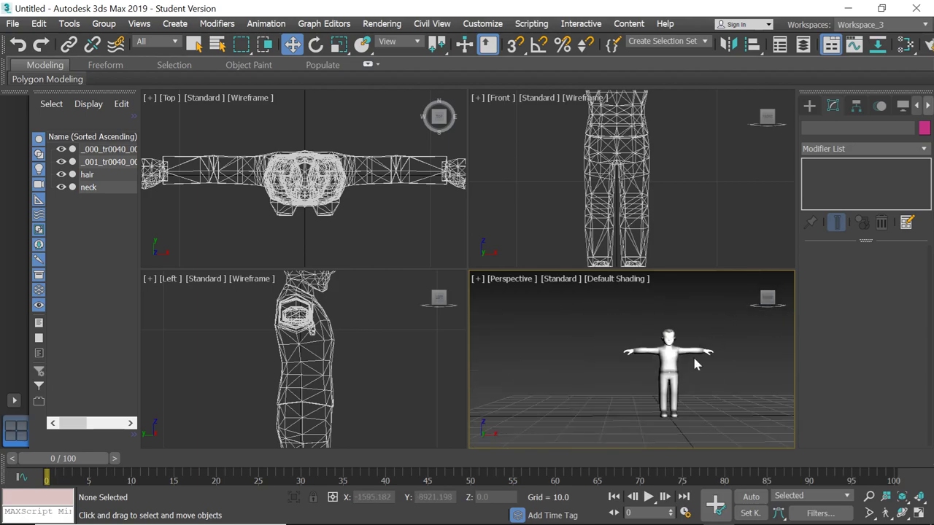
scroll(697, 367, "up", 2)
left_click_drag(7, 33, 10, 31)
left_click(12, 30)
left_click(12, 30)
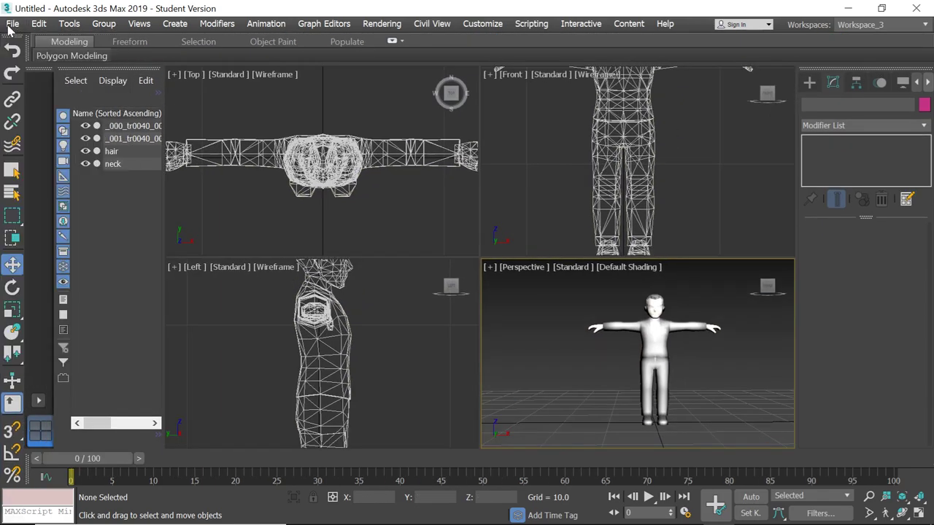
left_click(12, 30)
left_click(13, 24)
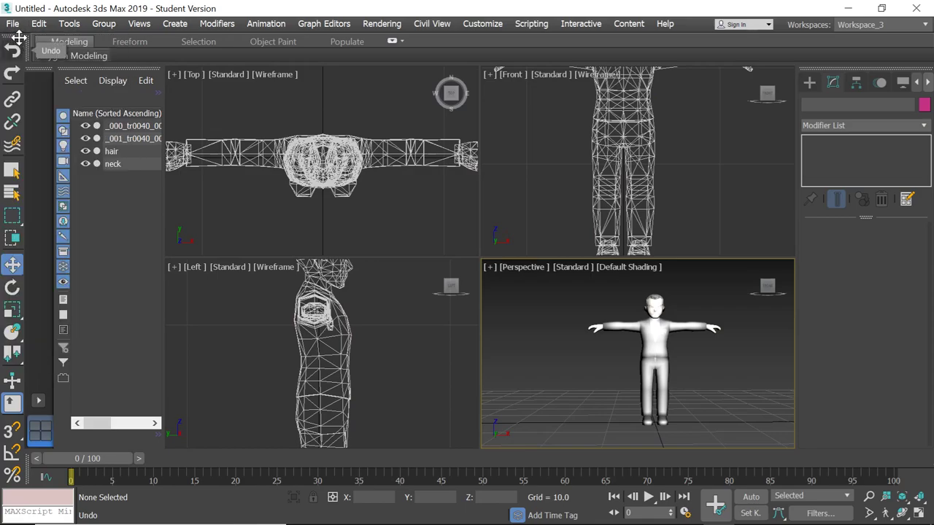
mouse_move(41, 34)
left_mouse_down()
mouse_move(73, 32)
mouse_move(41, 26)
left_mouse_up()
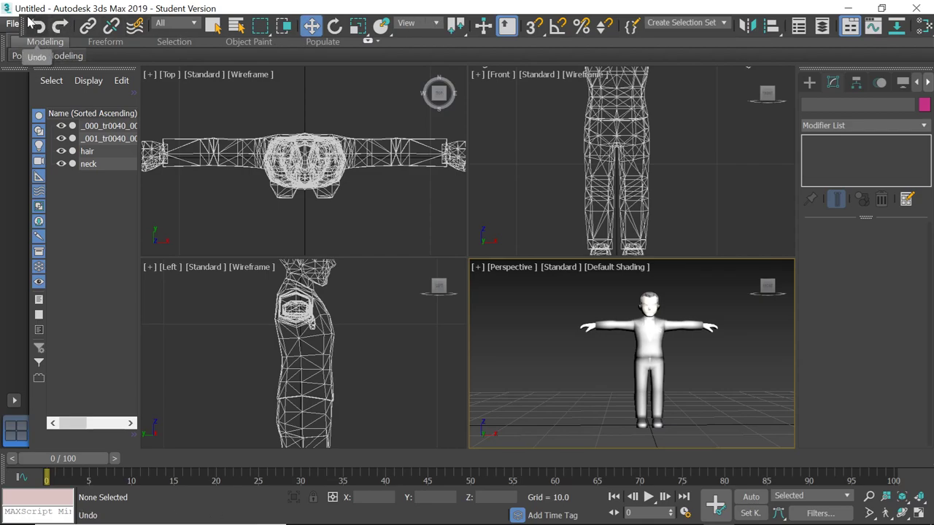
left_click_drag(24, 18, 7, 40)
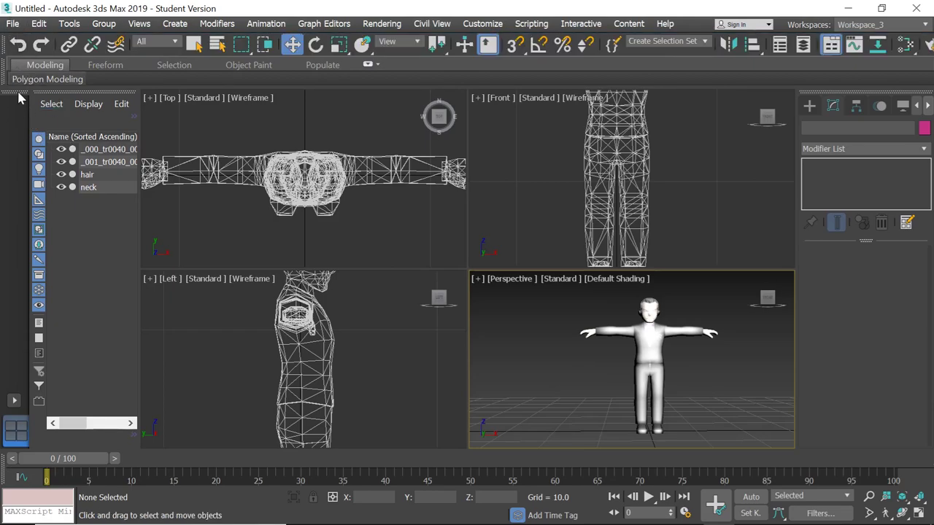
Step: Undock the viewport layout bar from beside the scene explorer and remove it from the workspace
mouse_move(20, 98)
left_mouse_down()
mouse_move(27, 117)
mouse_move(19, 103)
left_mouse_up()
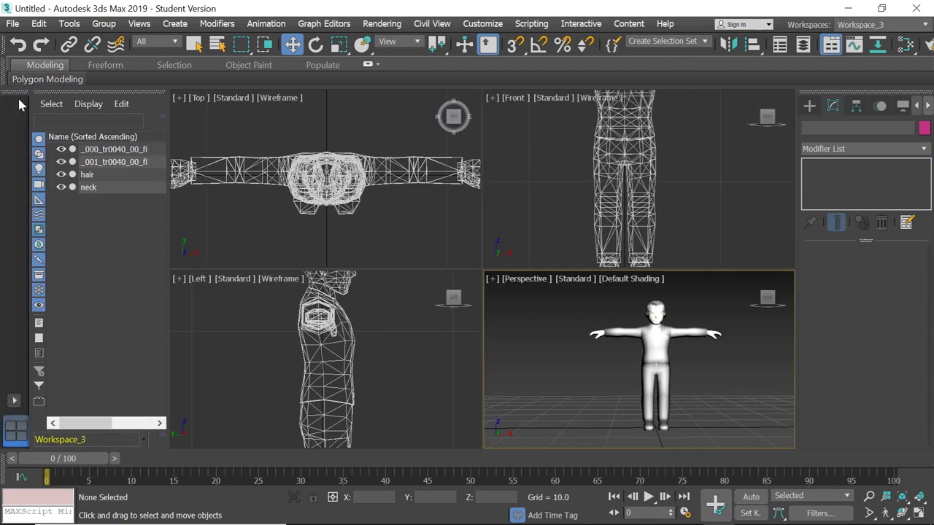
left_click_drag(20, 106, 790, 91)
left_click(786, 88)
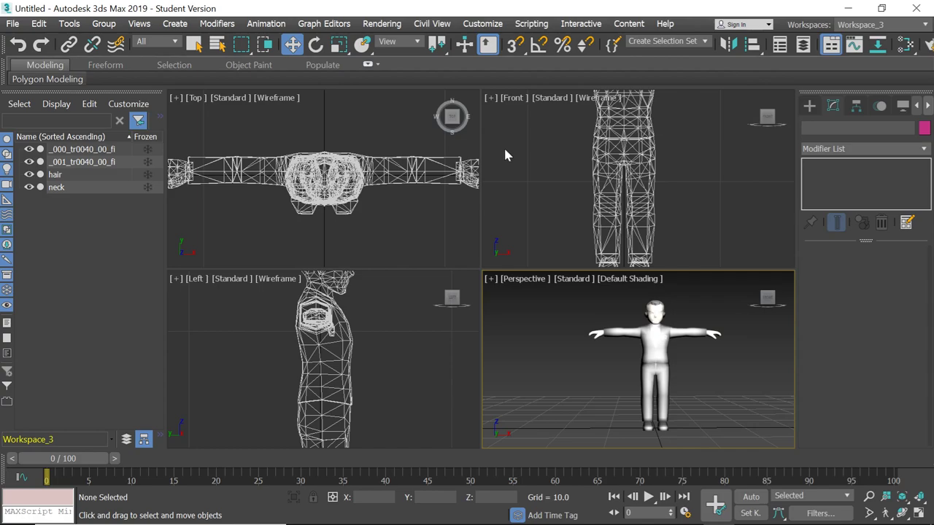
Step: Start importing a file and browse to the Mario style template for bowser folder inside nsmbw5
left_click(12, 24)
mouse_move(73, 213)
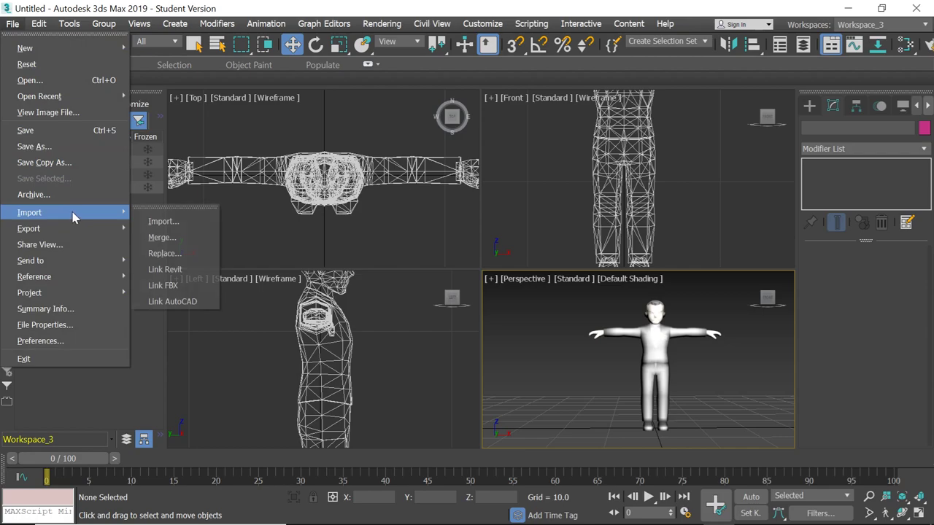
left_click(172, 223)
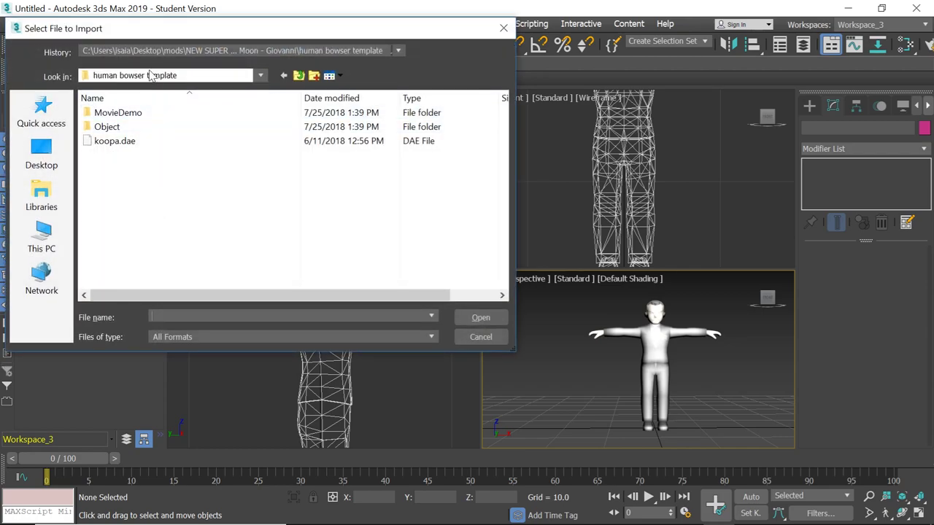
left_click(201, 76)
left_click(146, 244)
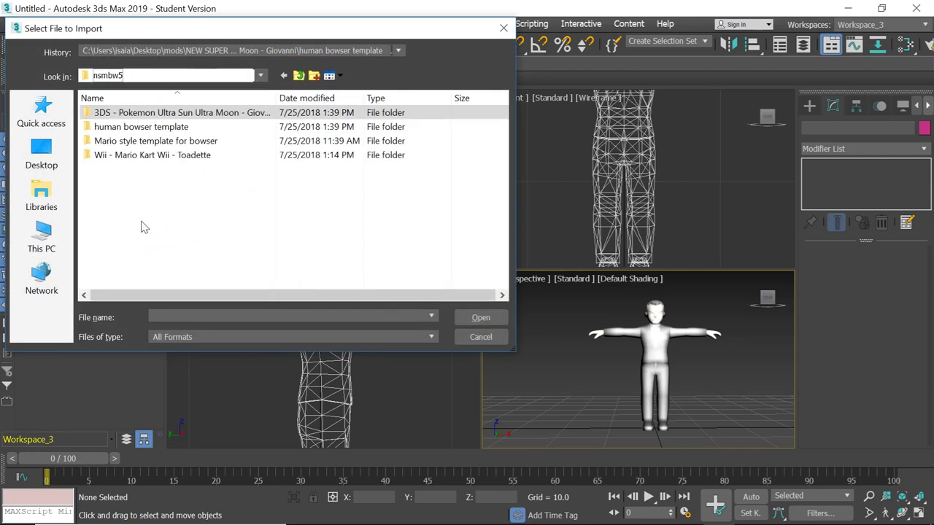
left_click(161, 143)
double_click(160, 142)
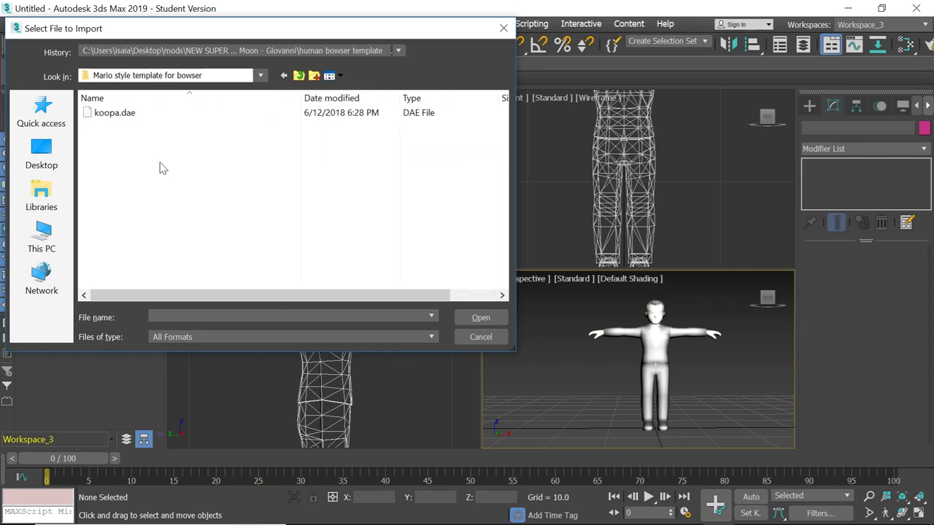
left_click(133, 113)
right_click(131, 113)
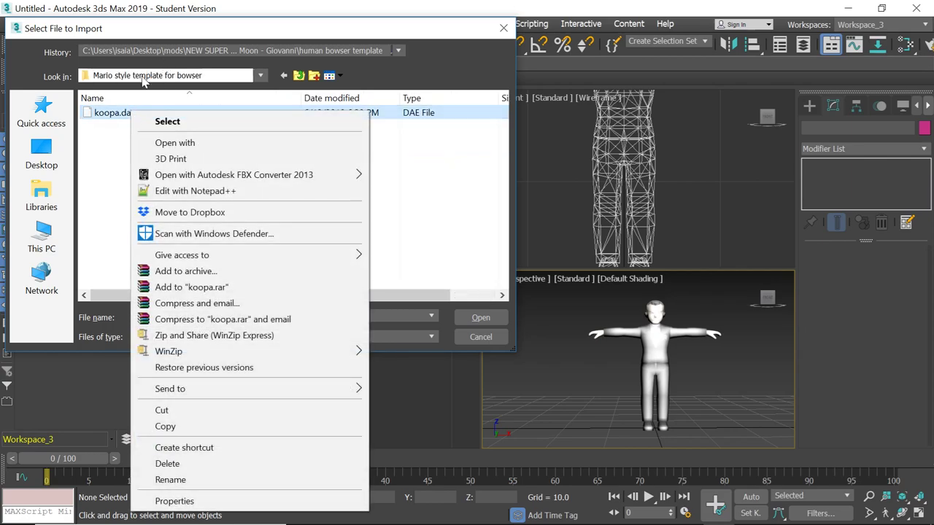
left_click(182, 76)
left_click(169, 240)
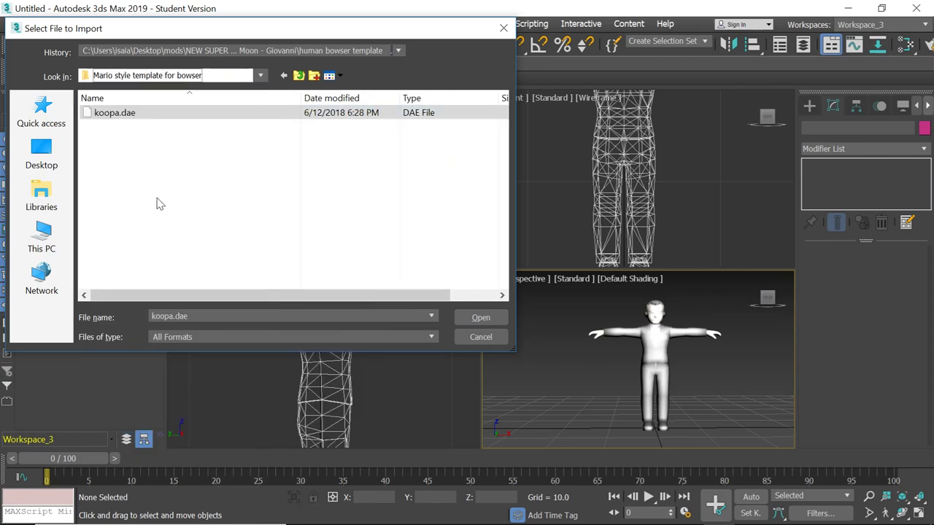
Step: Paste the Mario style template for bowser folder from nsmbw5 into the 3DS - Pokemon Ultra Sun Ultra Moon - Giovanni folder
left_click(154, 76)
left_click(169, 230)
right_click(141, 143)
left_click(202, 410)
left_click(211, 117)
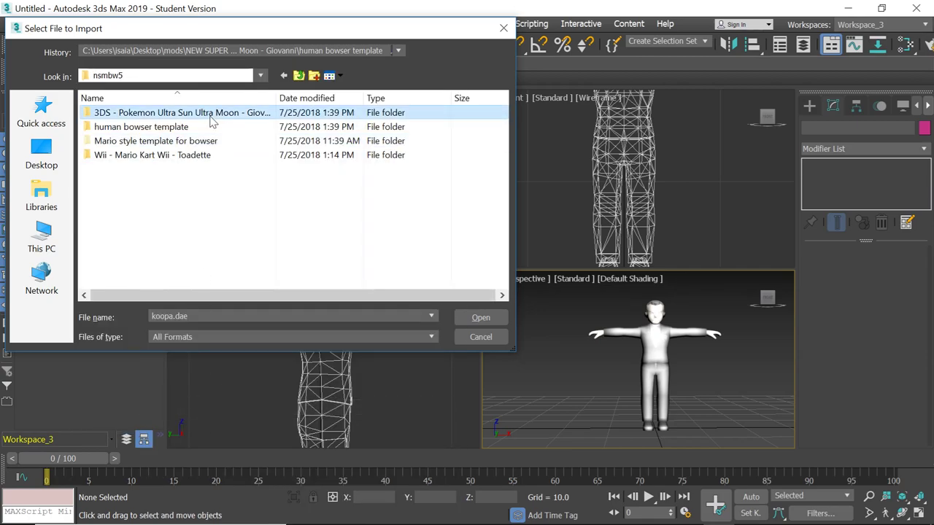
double_click(211, 116)
right_click(201, 187)
left_click(241, 273)
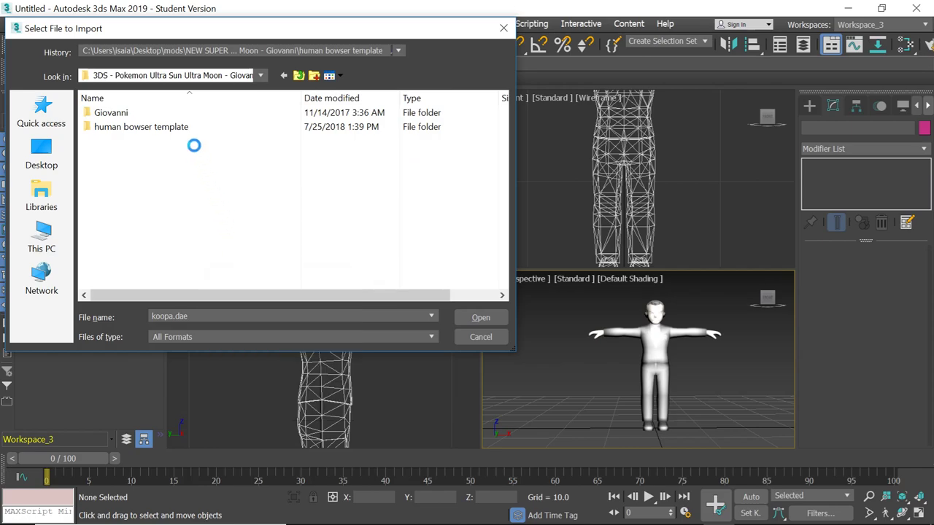
Step: Import koopa.dae from the pasted Mario style template for bowser folder and dismiss the import warnings
double_click(181, 141)
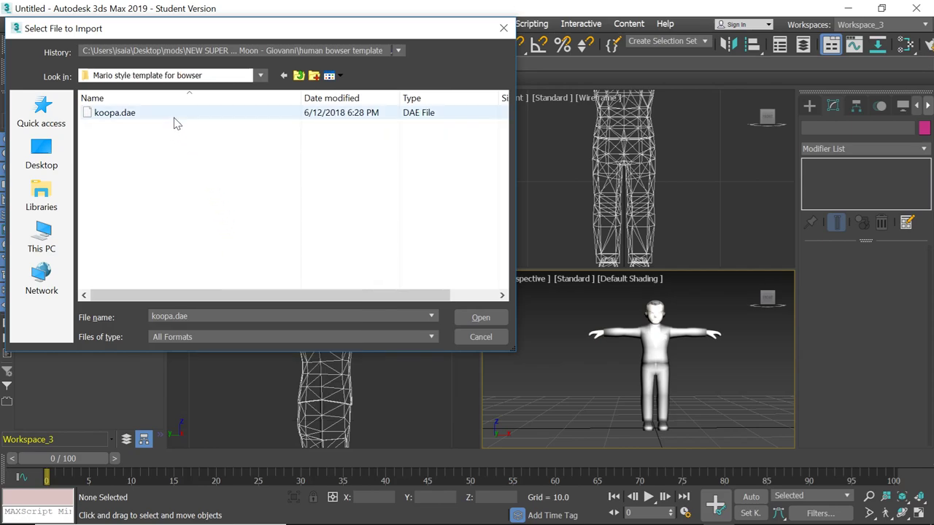
left_click(173, 117)
left_click(171, 121)
left_click(169, 120)
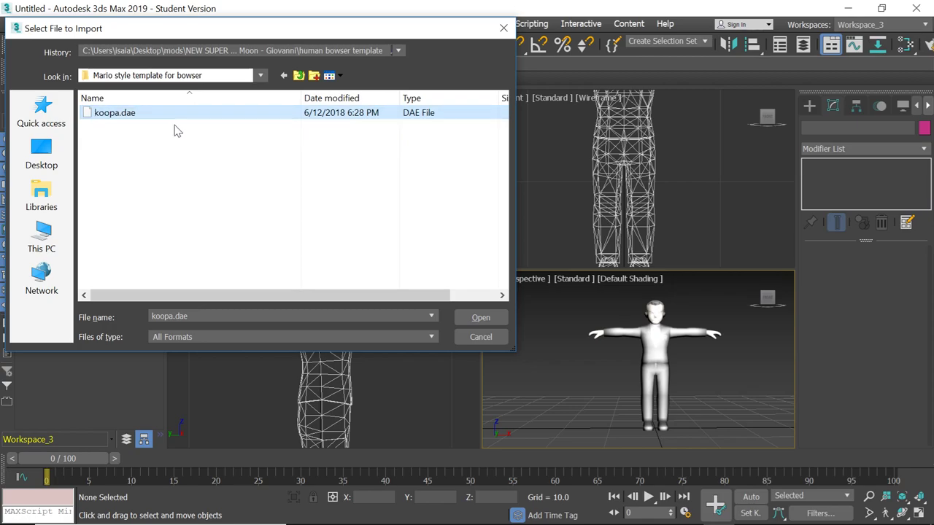
double_click(158, 116)
left_click(375, 317)
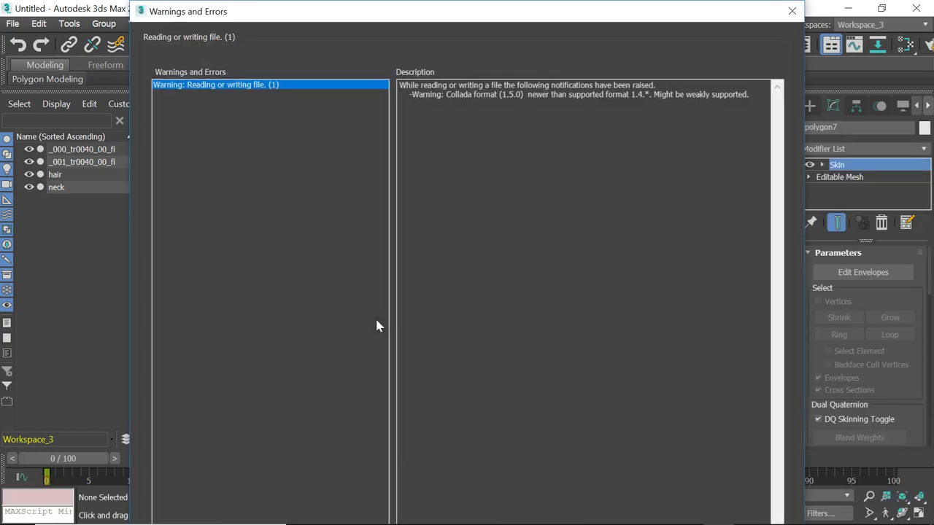
left_click(792, 11)
Step: Collapse the AllRoot hierarchy in the scene explorer and clear the selection of the imported objects
scroll(730, 379, "up", 6)
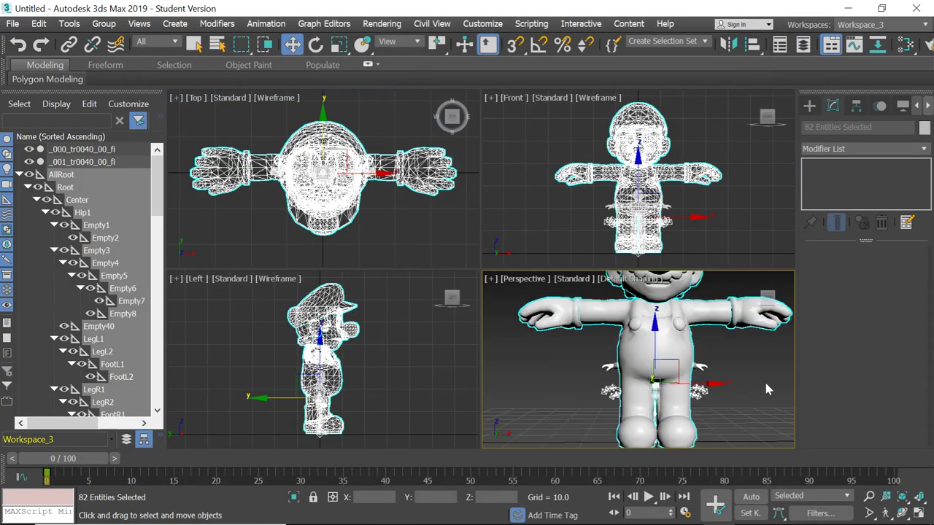
scroll(721, 384, "down", 4)
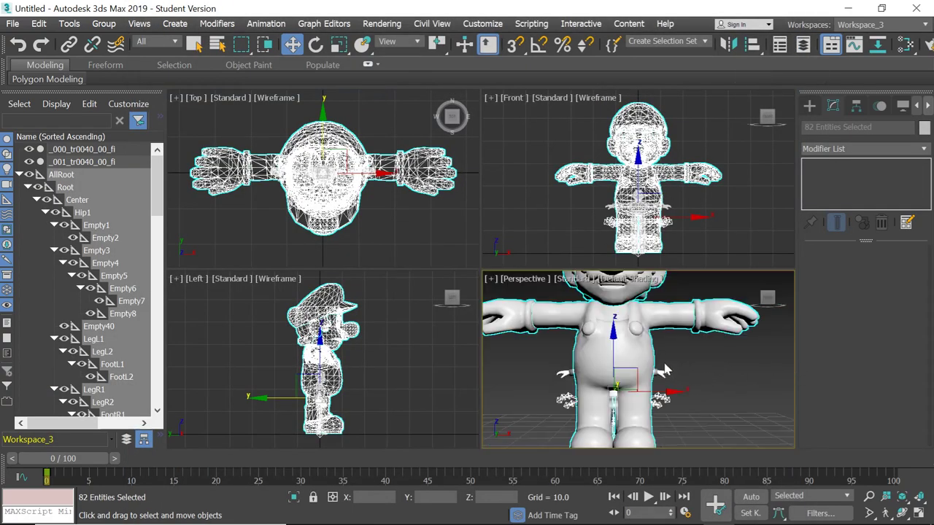
left_click(18, 174)
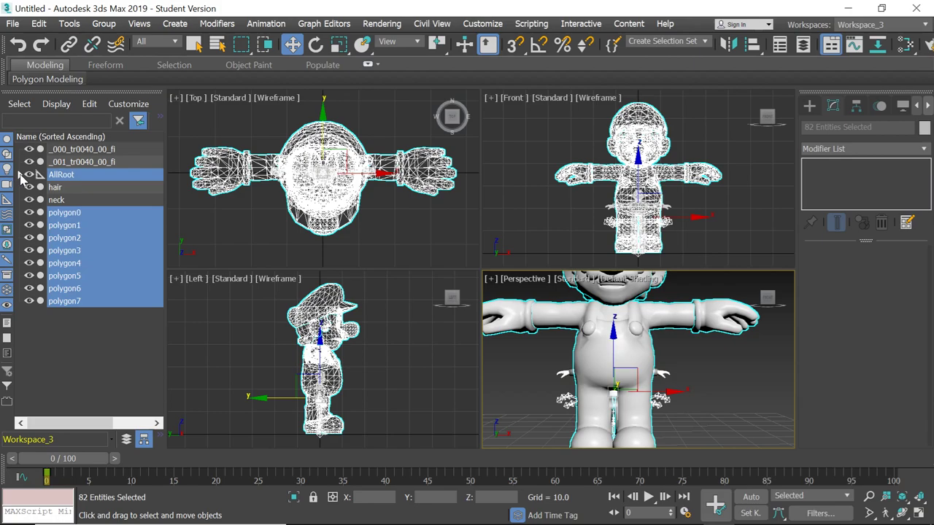
left_click(105, 322)
Step: Delete the template meshes polygon0 to polygon7, keeping the AllRoot bones and the Giovanni meshes
left_click_drag(73, 301, 76, 307)
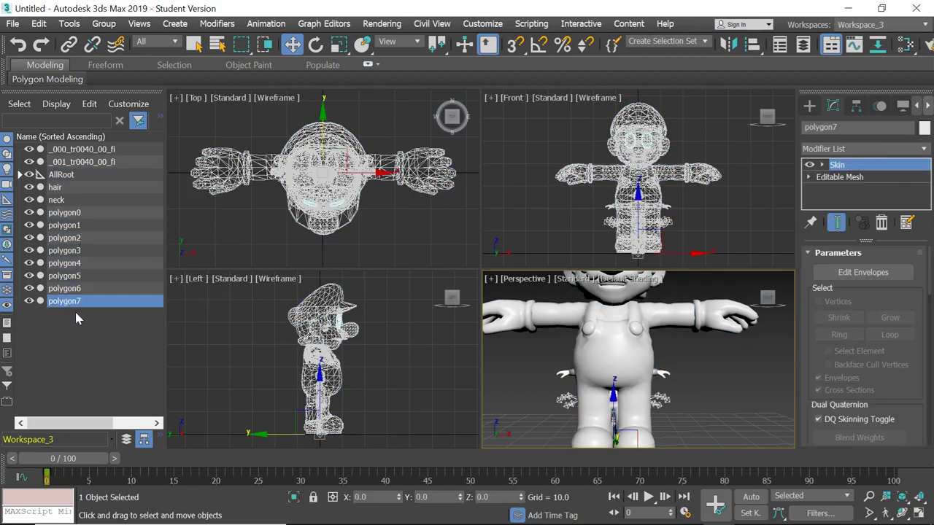
left_click(74, 289, "ctrl")
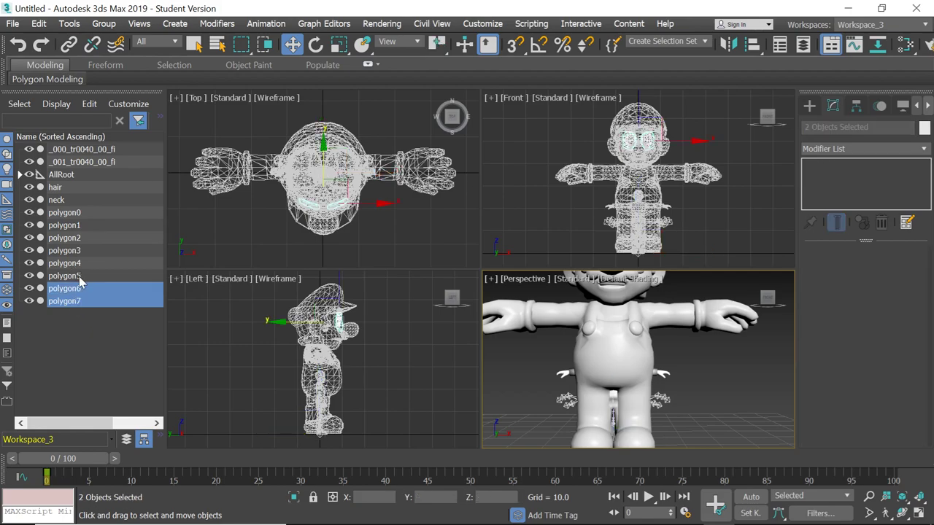
left_click(72, 276, "ctrl")
left_click(71, 264, "ctrl")
left_click(68, 241, "ctrl")
left_click(68, 250, "ctrl")
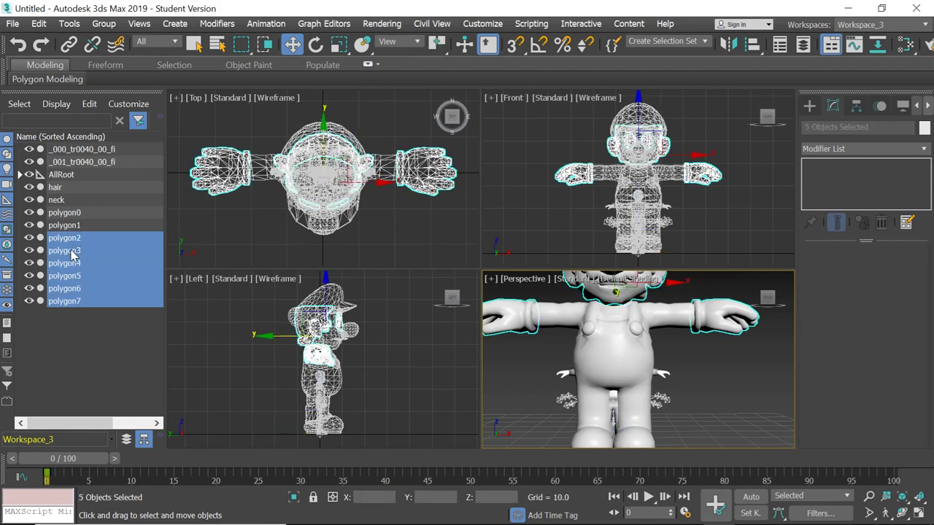
left_click(66, 226, "ctrl")
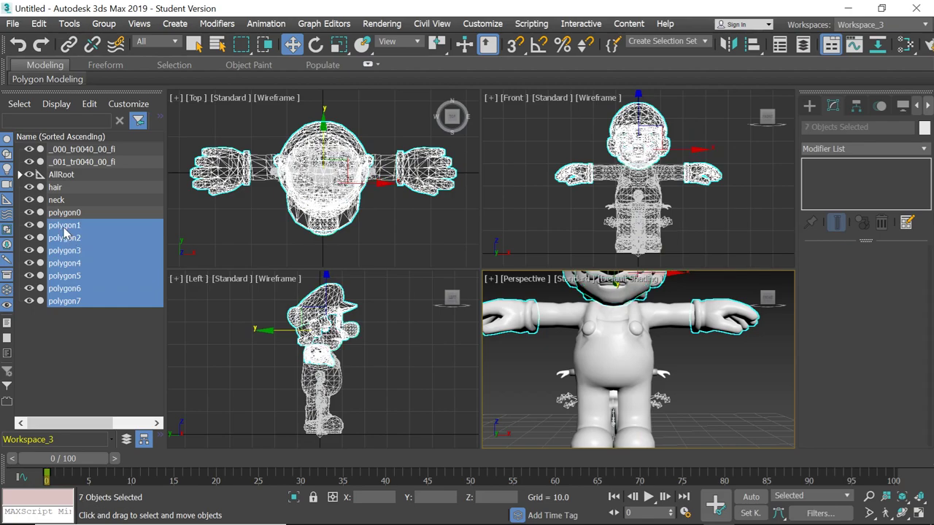
left_click(62, 214, "ctrl")
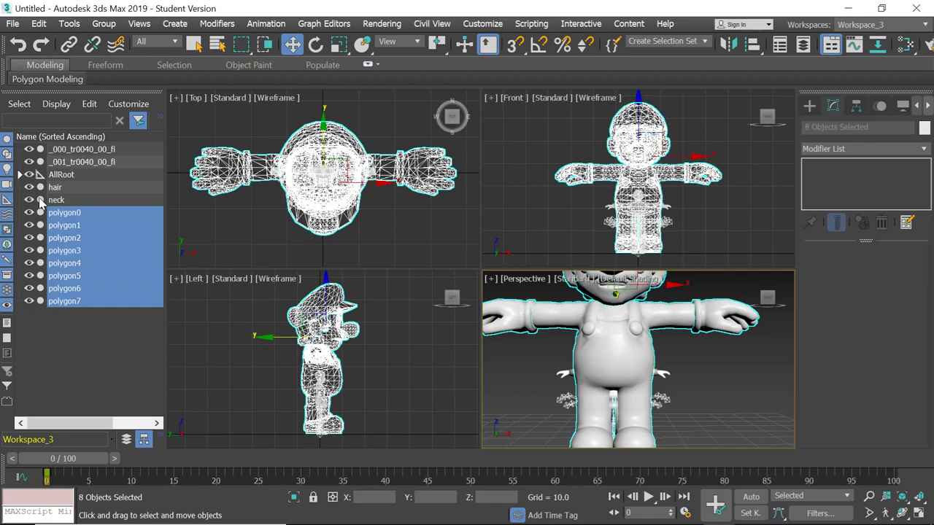
key("Delete")
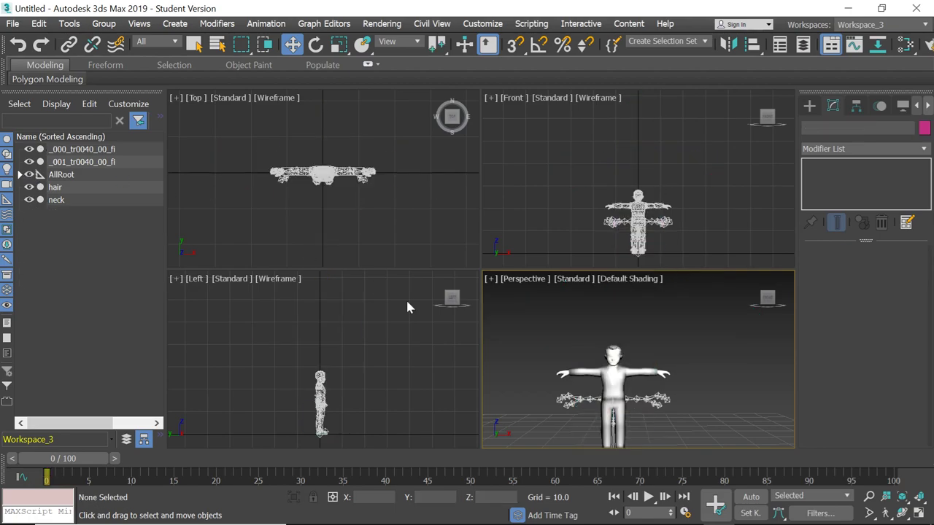
Step: Select the four Giovanni meshes without AllRoot and scale them down uniformly towards the size of the template bones
scroll(673, 417, "up", 3)
scroll(501, 427, "down", 3)
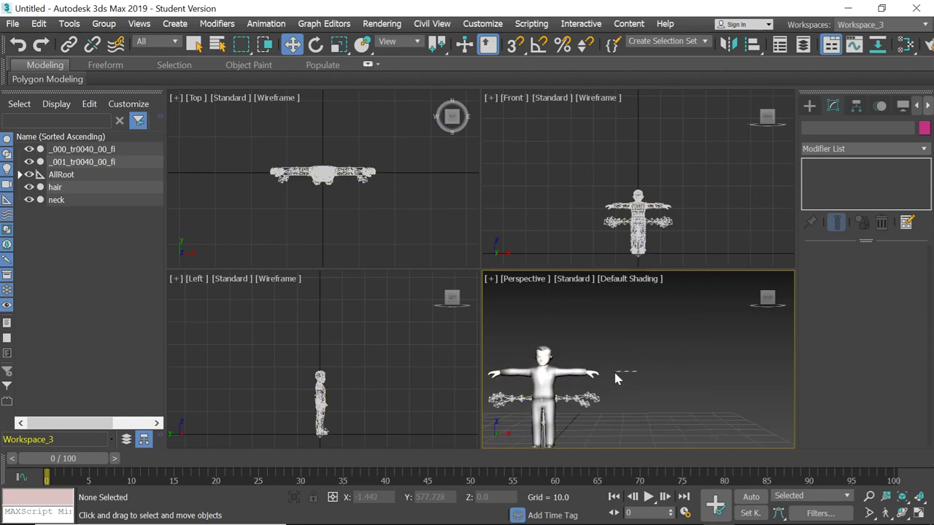
left_click_drag(494, 337, 599, 404)
scroll(620, 371, "down", 2)
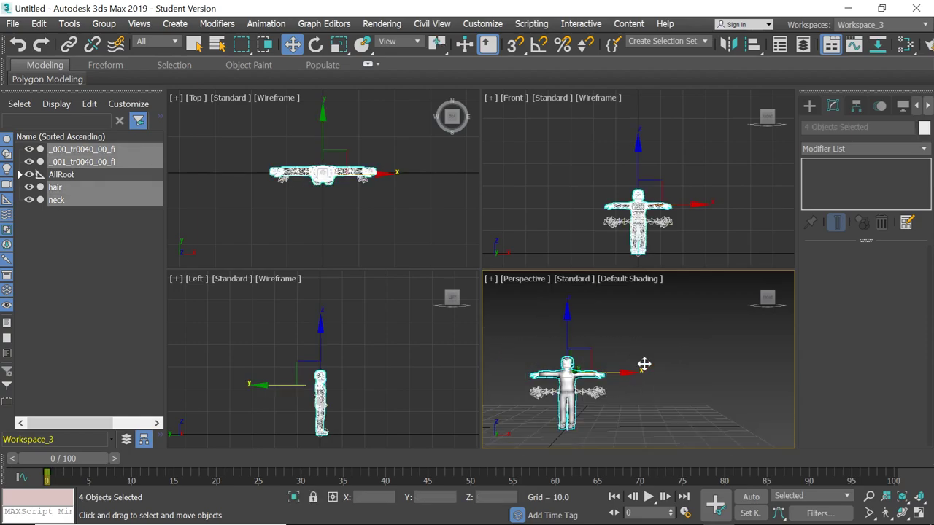
left_click(339, 45)
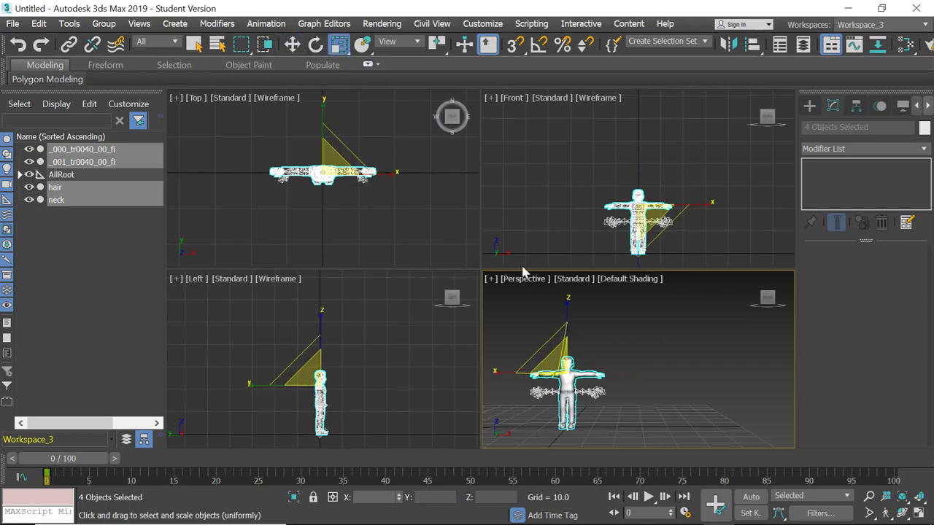
scroll(602, 366, "up", 2)
scroll(576, 394, "up", 3)
scroll(562, 402, "down", 5)
scroll(555, 406, "up", 3)
scroll(556, 406, "down", 3)
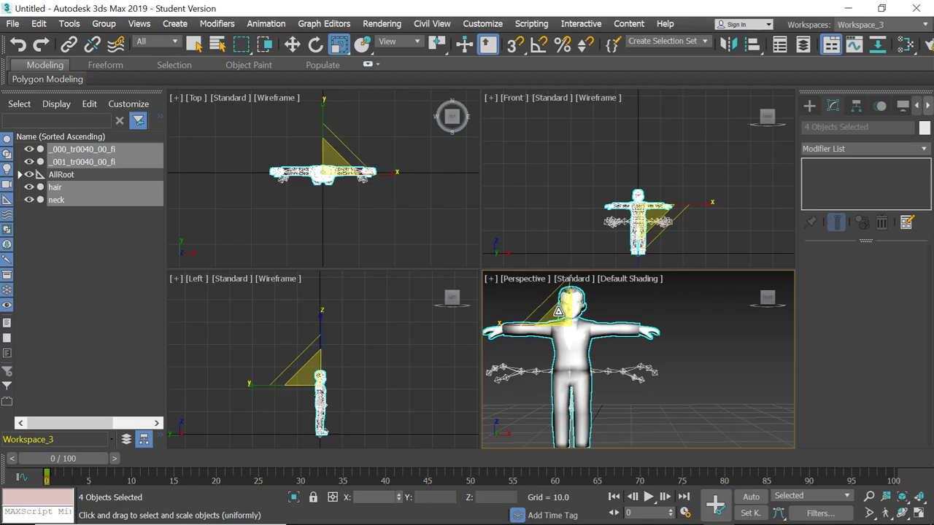
left_click_drag(558, 312, 558, 330)
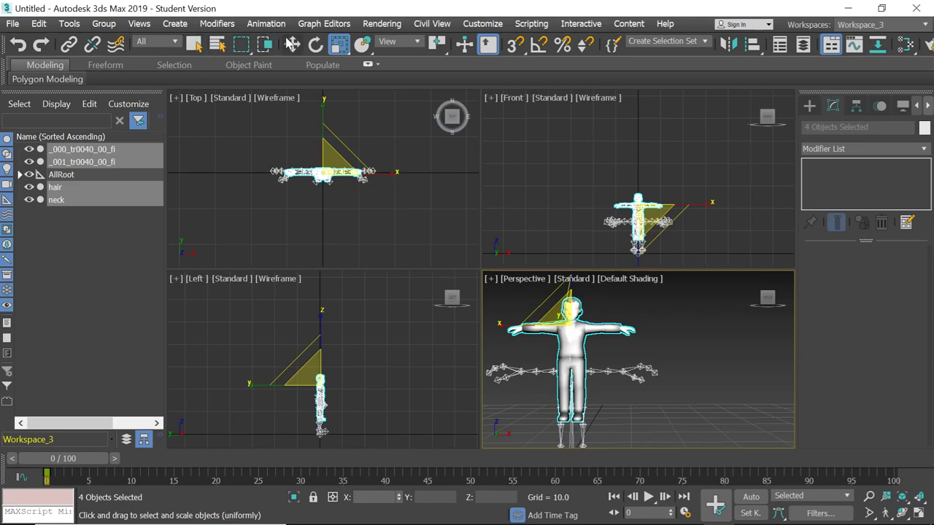
Step: Move the Giovanni meshes straight down until the arms line up with the template's arm bones
left_click(292, 45)
left_click_drag(569, 296, 568, 332)
scroll(643, 259, "up", 8)
scroll(641, 216, "down", 5)
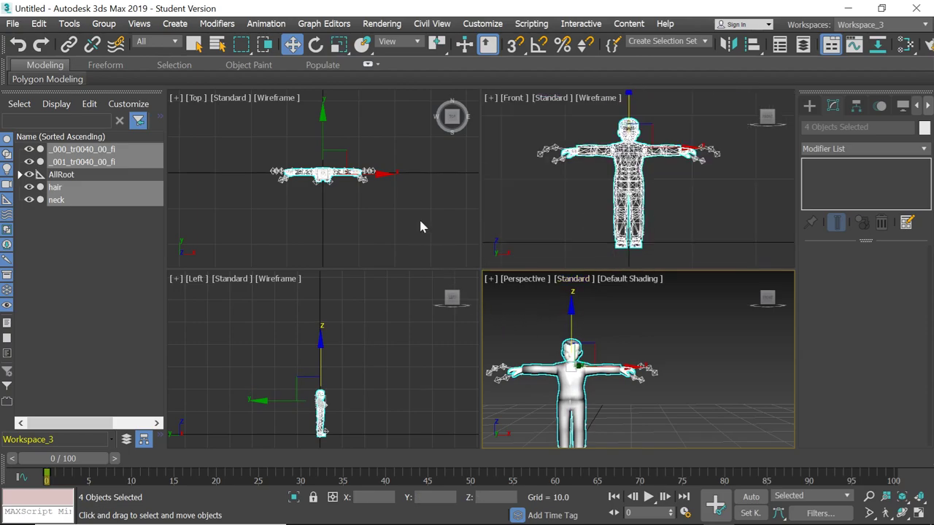
Step: Scale the four Giovanni meshes uniformly slightly smaller to bring the feet up to the ground line
left_click(338, 43)
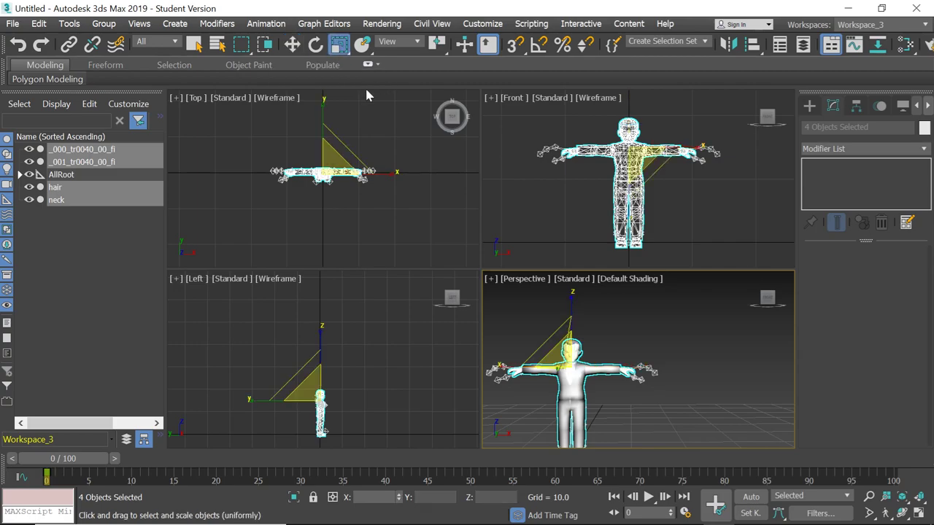
left_click(768, 296)
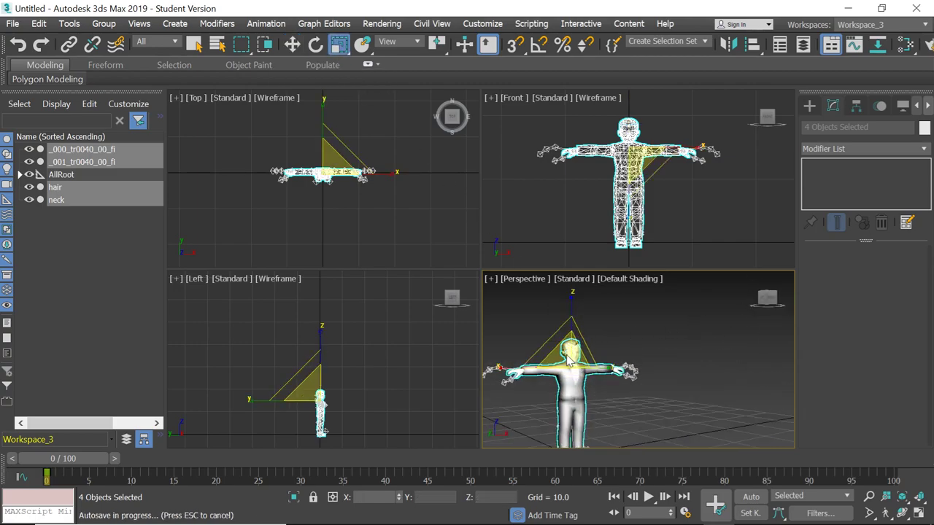
mouse_move(571, 349)
left_mouse_down()
mouse_move(568, 366)
mouse_move(566, 358)
left_mouse_up()
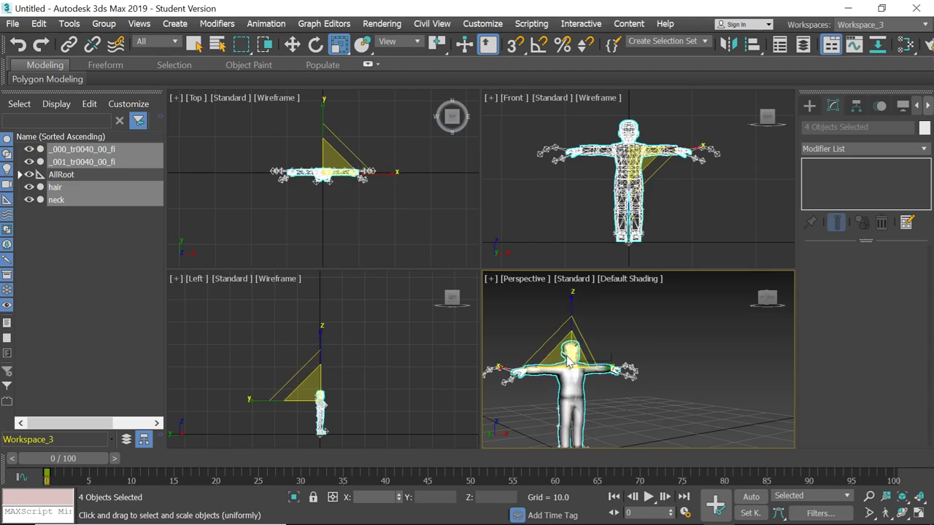
Step: Examine in the front view how the Giovanni arms and hands fit the template's arm and finger bones
scroll(664, 122, "up", 3)
scroll(624, 120, "up", 3)
scroll(629, 144, "down", 1)
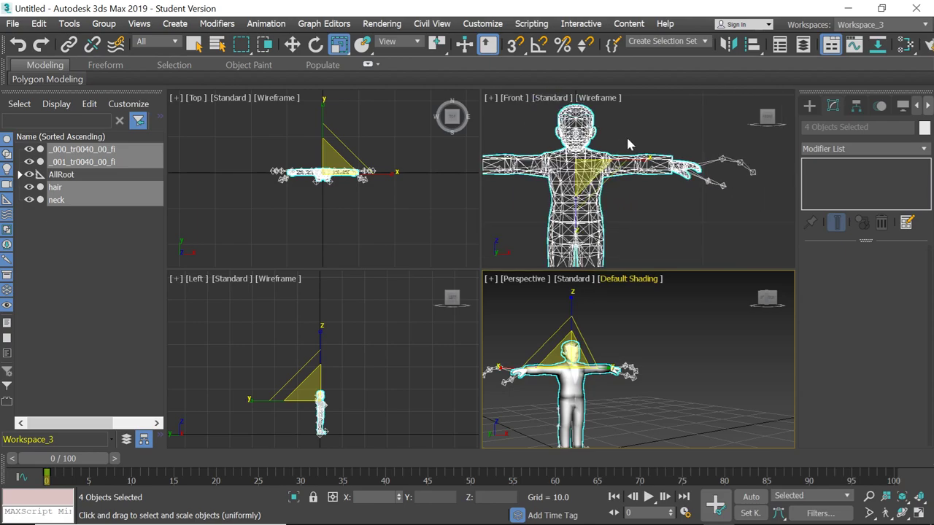
scroll(713, 178, "up", 2)
scroll(496, 157, "down", 3)
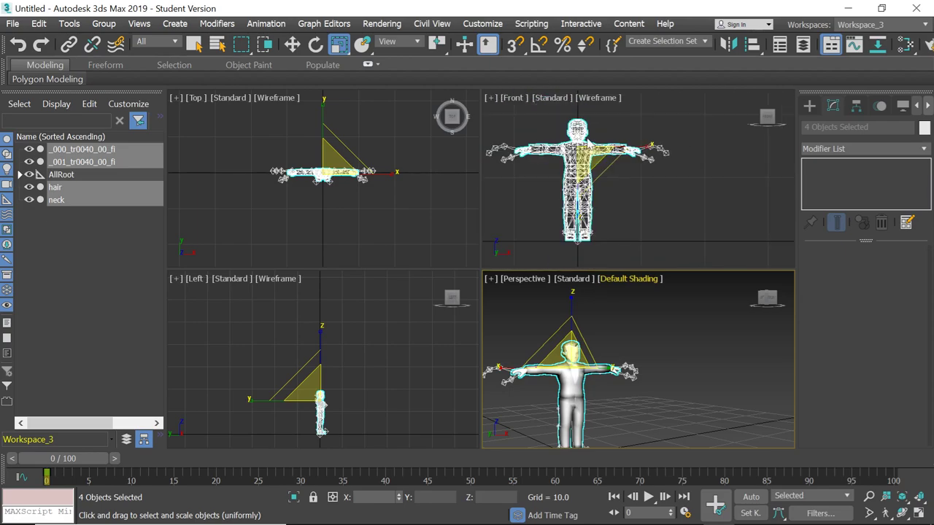
scroll(503, 167, "up", 5)
scroll(509, 197, "down", 6)
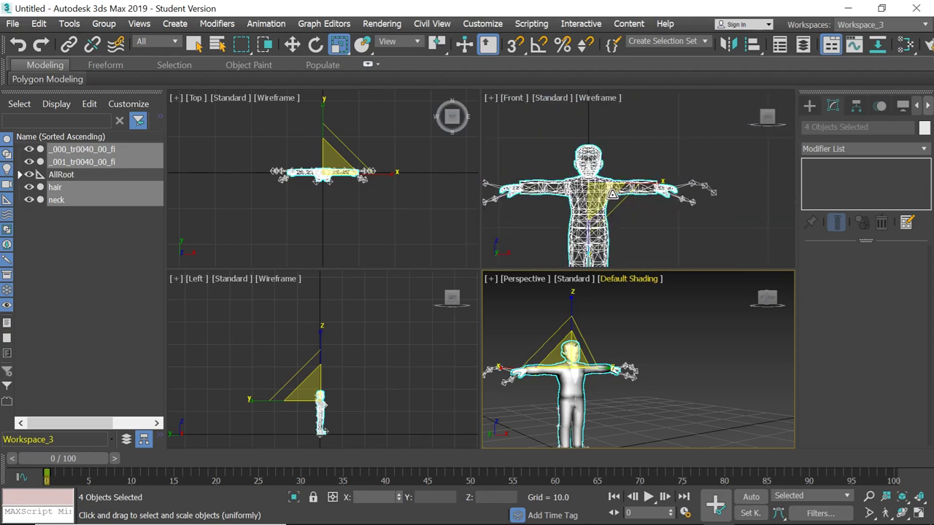
scroll(510, 204, "up", 1)
scroll(481, 193, "up", 3)
scroll(515, 199, "down", 3)
scroll(654, 226, "up", 3)
scroll(525, 155, "down", 3)
scroll(529, 167, "up", 6)
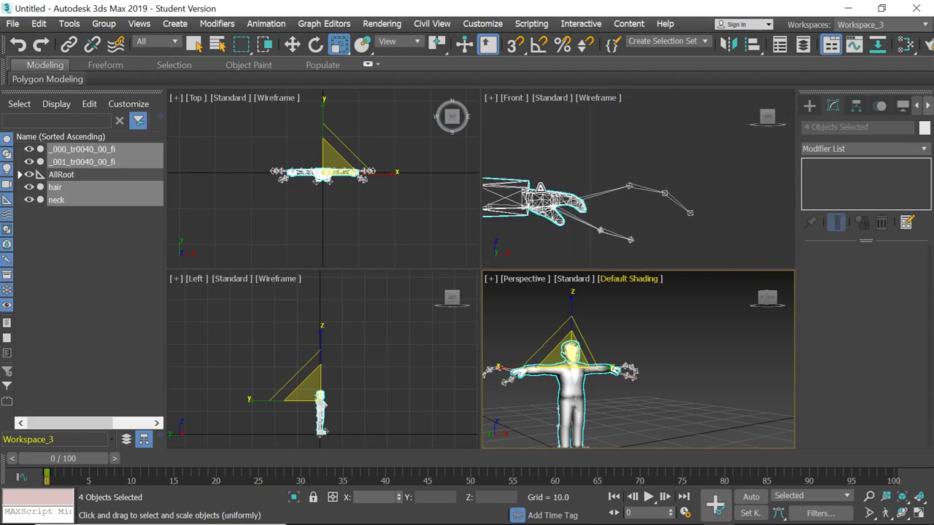
scroll(529, 224, "down", 2)
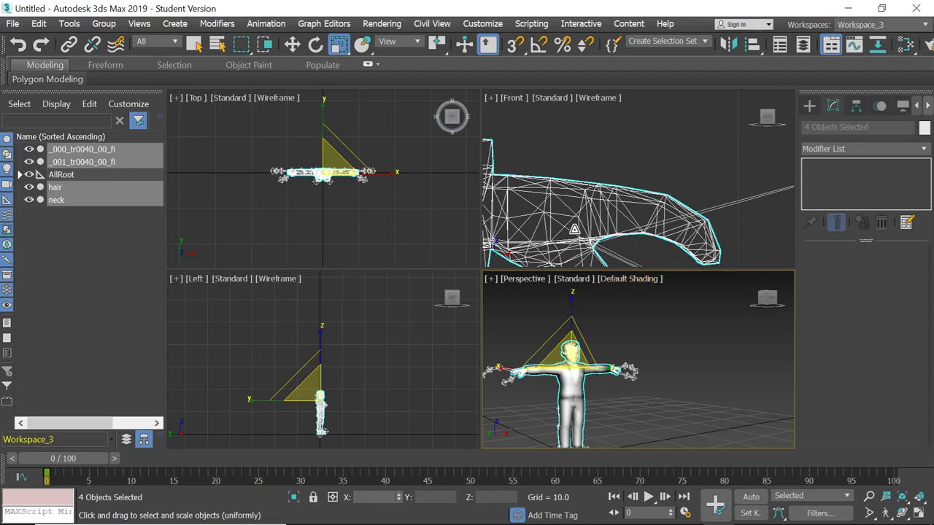
scroll(576, 230, "down", 5)
scroll(629, 251, "up", 2)
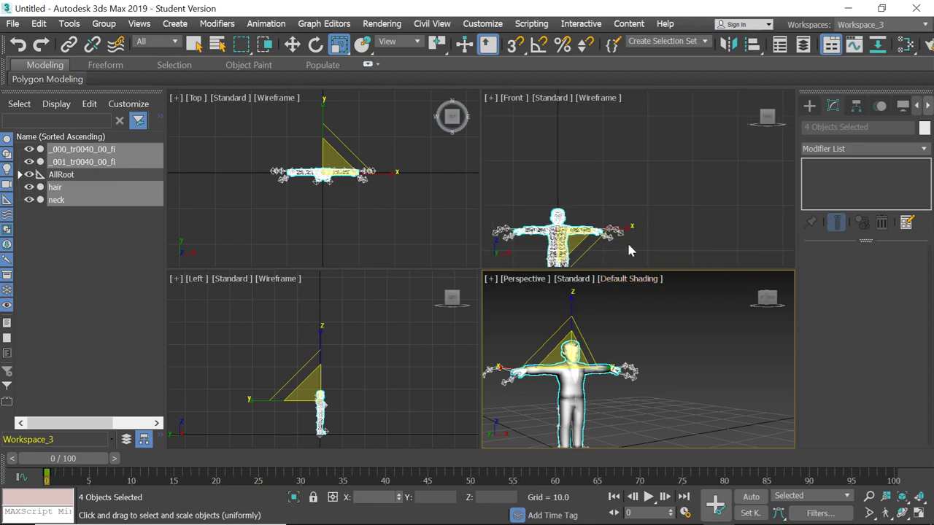
Step: Examine the fit of the meshes to the arm and hand bones from the top and front
scroll(552, 242, "up", 3)
scroll(464, 211, "up", 3)
scroll(644, 225, "up", 3)
scroll(642, 240, "down", 4)
scroll(552, 249, "up", 6)
scroll(562, 257, "up", 2)
scroll(560, 280, "down", 5)
scroll(547, 241, "down", 7)
scroll(551, 254, "up", 3)
scroll(584, 208, "down", 2)
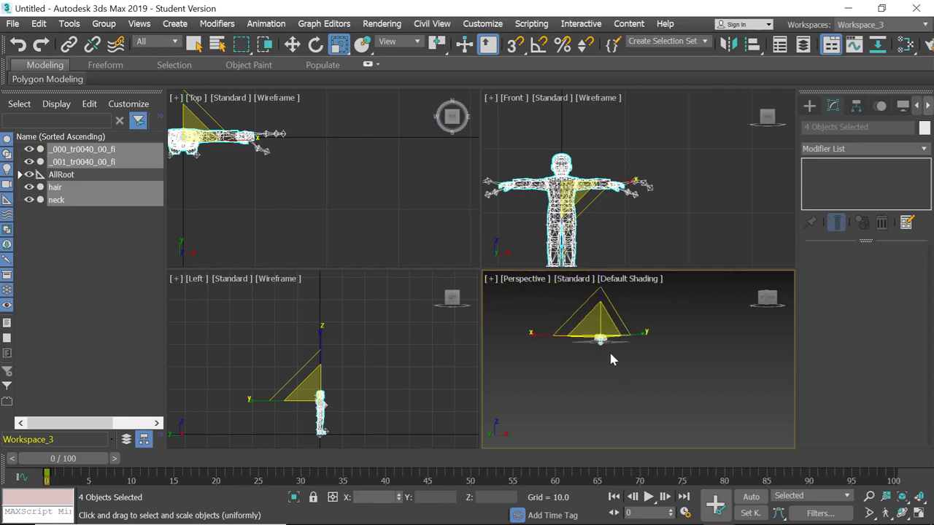
Step: Clear the current selection and select only the _001_tr0040_00_fi mesh on the Giovanni model
scroll(604, 336, "up", 9)
scroll(548, 308, "down", 6)
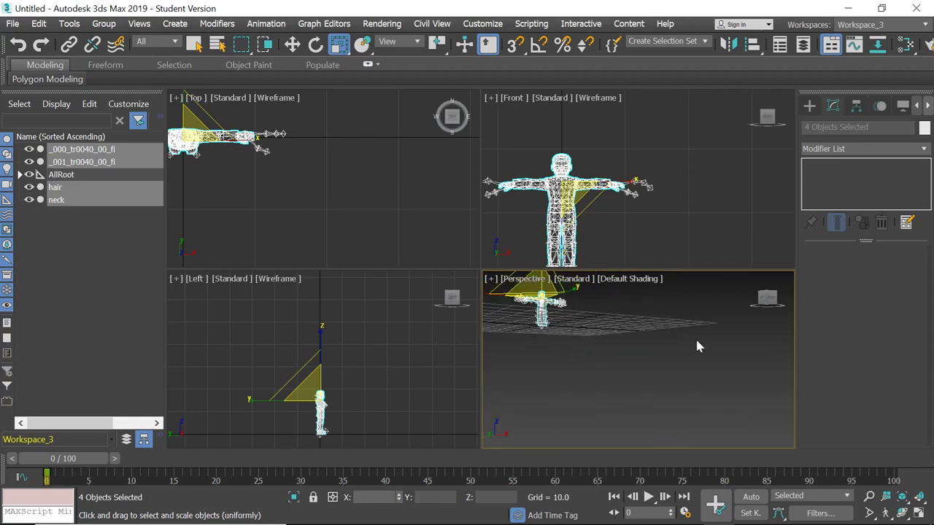
left_click(780, 294)
mouse_move(774, 298)
left_mouse_down()
mouse_move(771, 305)
mouse_move(766, 297)
left_mouse_up()
scroll(703, 347, "down", 4)
scroll(620, 322, "up", 9)
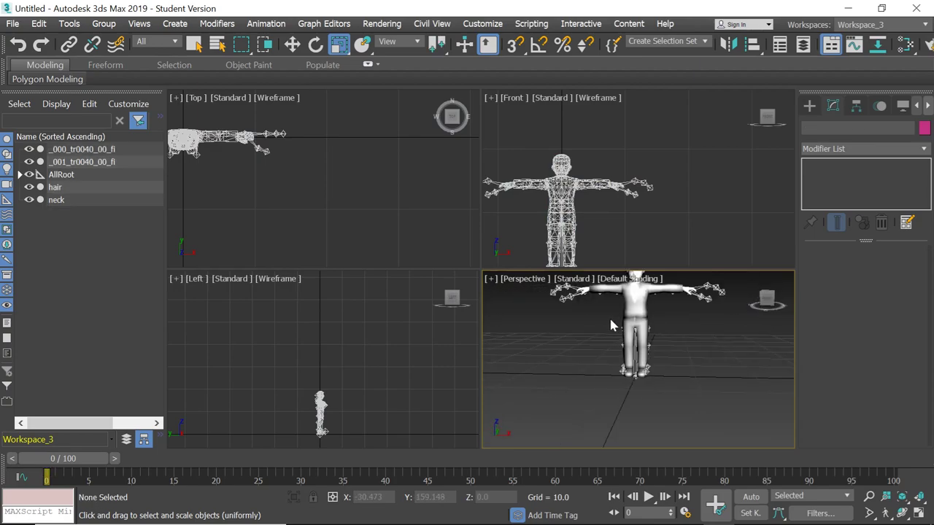
left_click(640, 308)
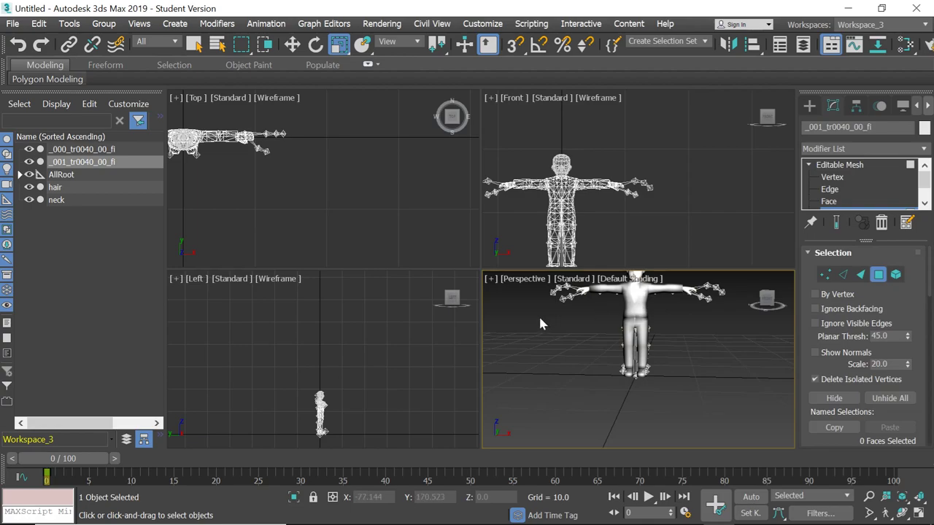
left_click(67, 149)
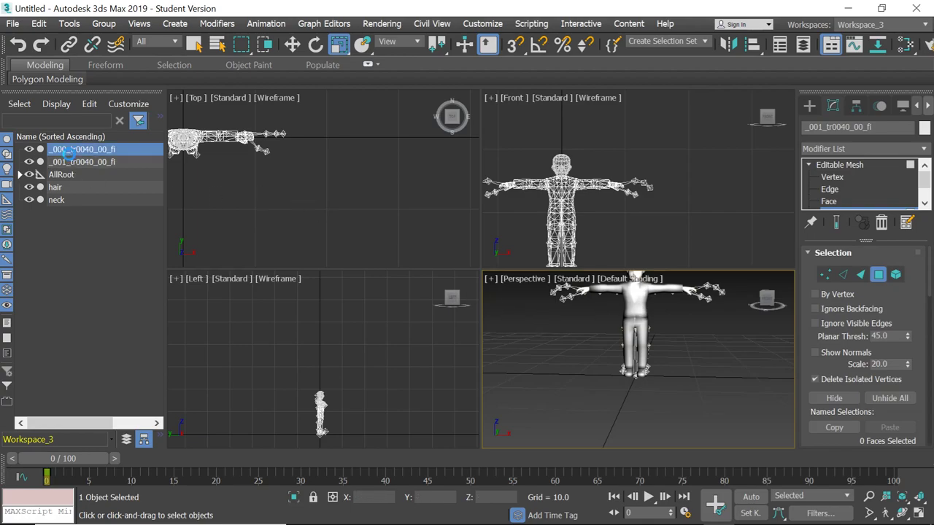
left_click(67, 149)
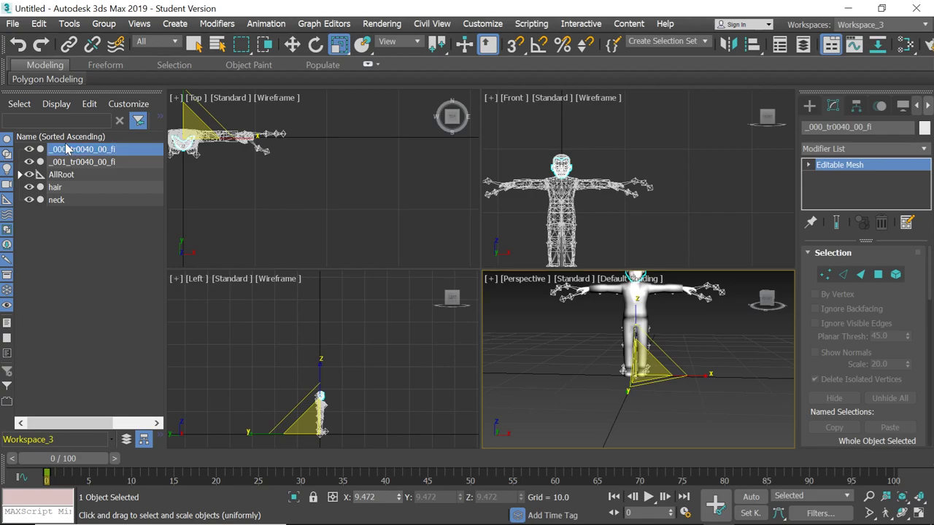
left_click(76, 162)
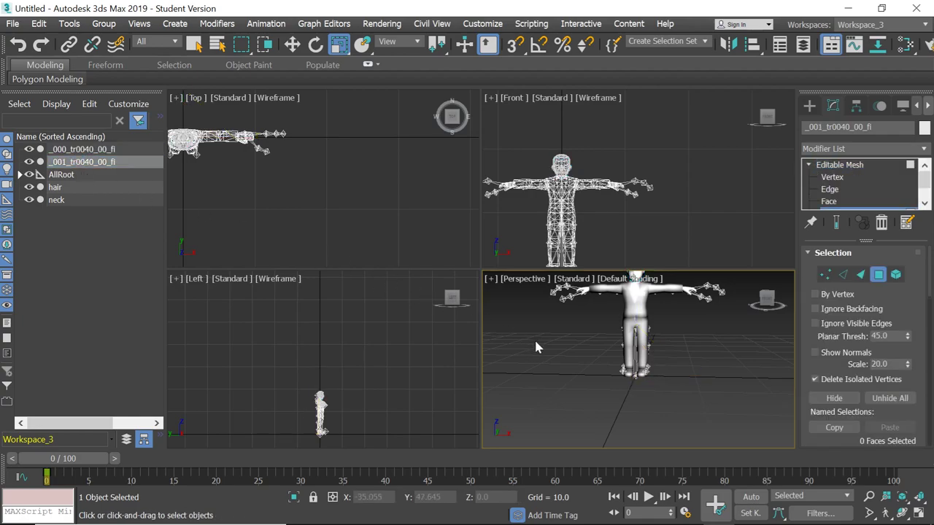
scroll(532, 337, "down", 3)
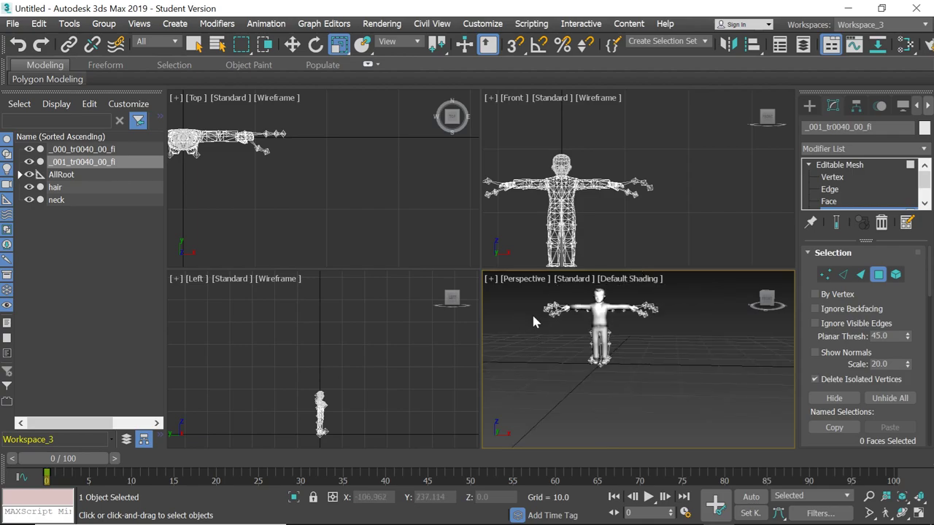
scroll(558, 306, "up", 3)
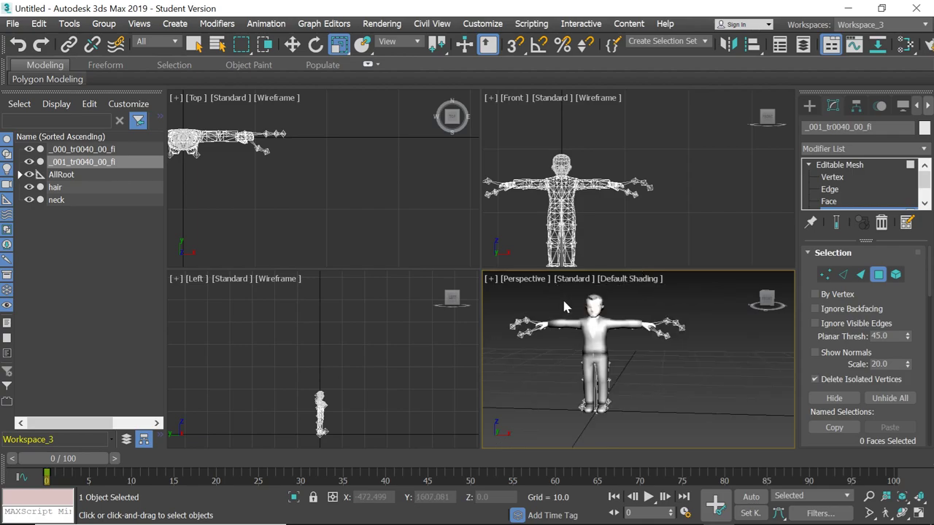
scroll(562, 297, "up", 2)
scroll(563, 298, "down", 2)
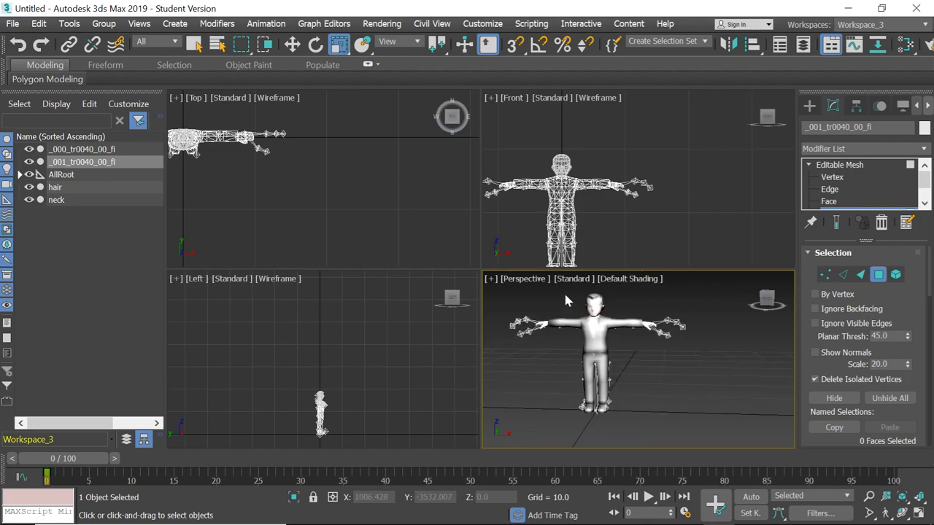
left_click(600, 328)
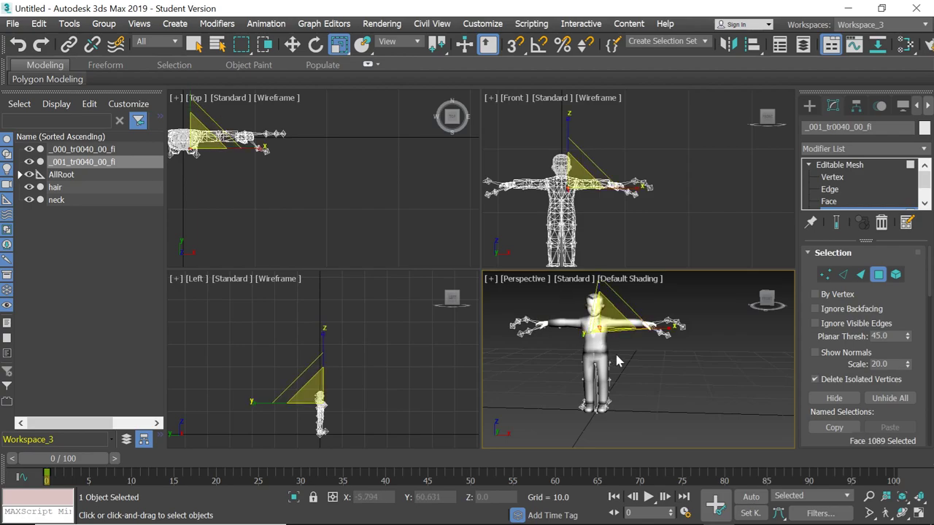
left_click(620, 362)
Step: Leave polygon editing on the _001_tr0040_00_fi mesh and collapse its Editable Mesh sub-object levels
scroll(877, 183, "down", 2)
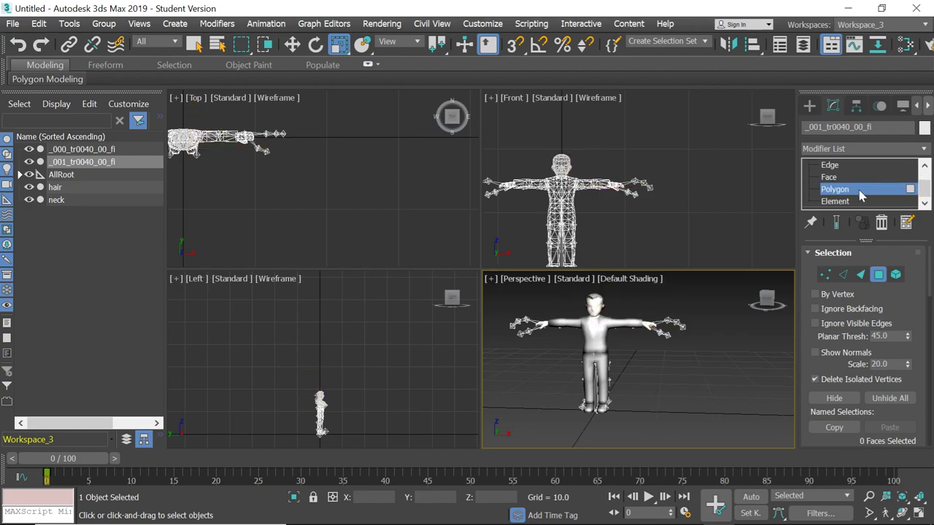
left_click(860, 192)
left_click(808, 167)
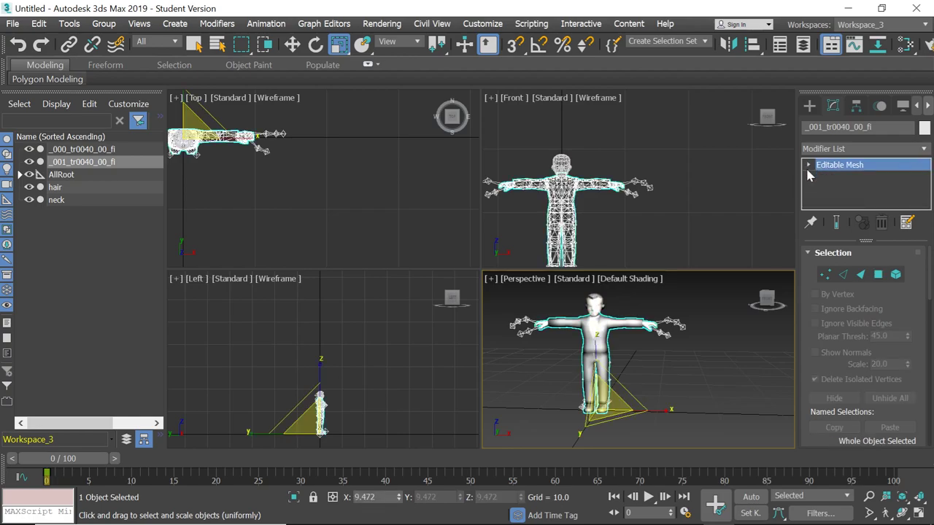
scroll(569, 249, "up", 5)
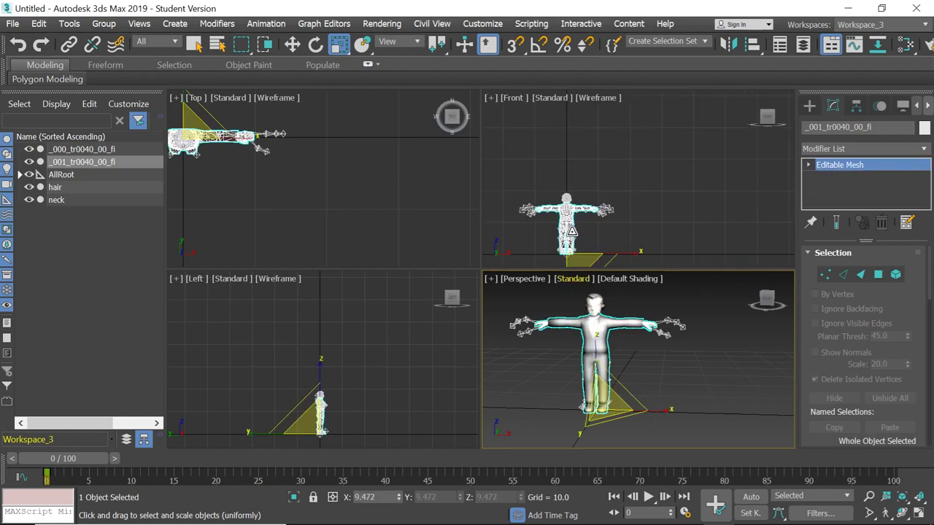
scroll(568, 250, "down", 5)
key("r")
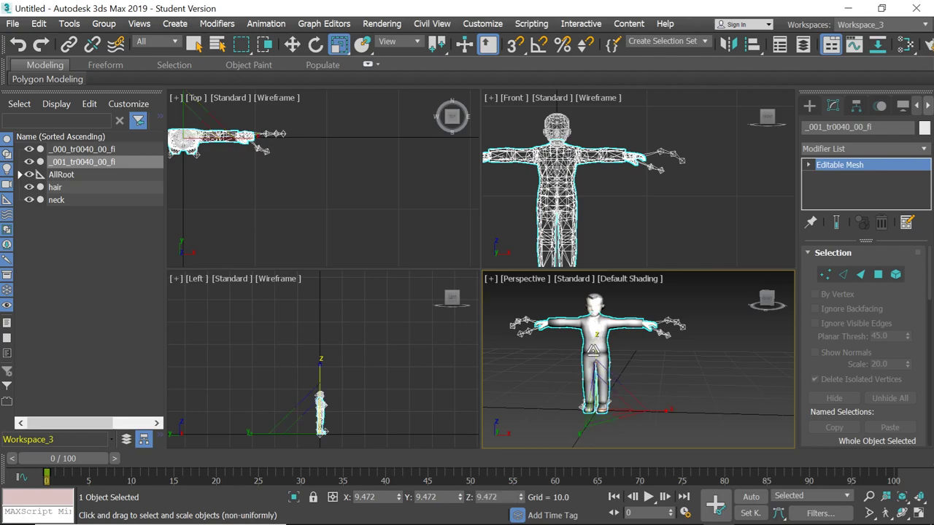
key("r")
Step: Apply the Skin modifier to the _001_tr0040_00_fi mesh
left_click(889, 149)
scroll(855, 131, "down", 10)
scroll(855, 131, "down", 13)
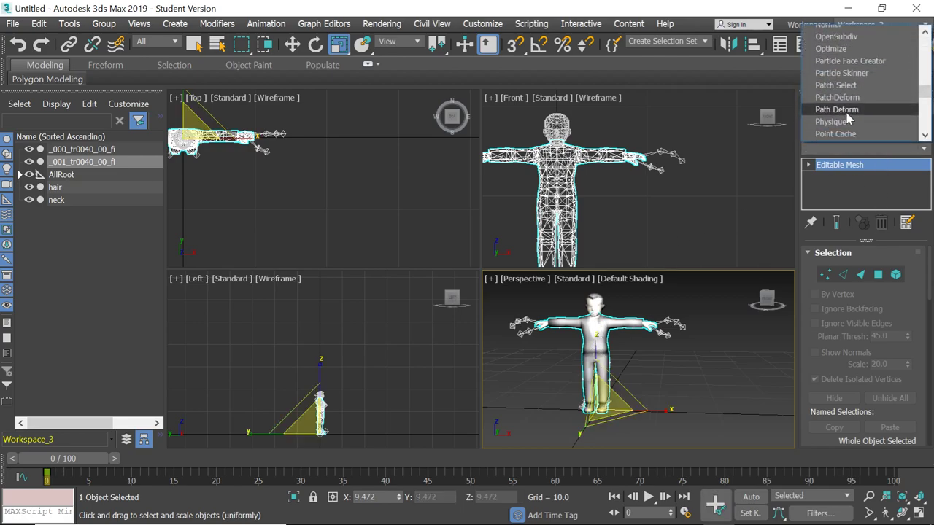
scroll(840, 123, "down", 5)
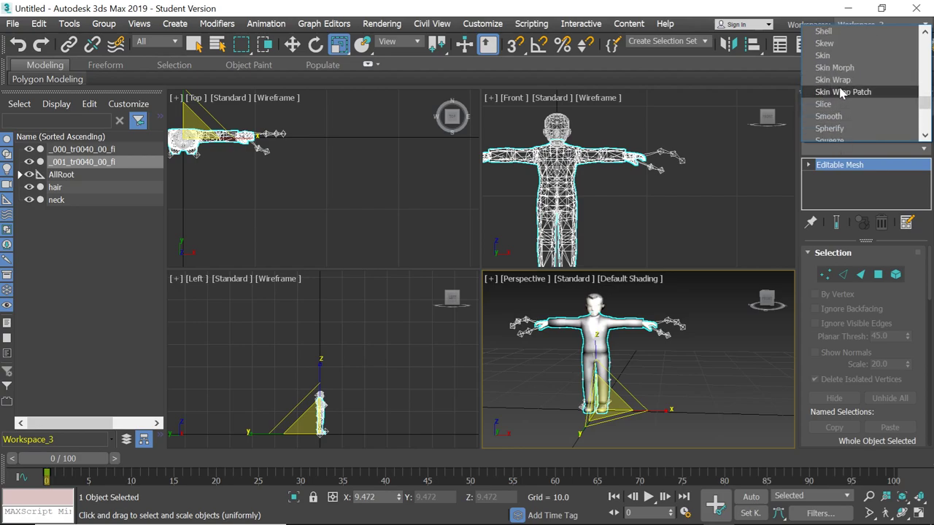
left_click(843, 57)
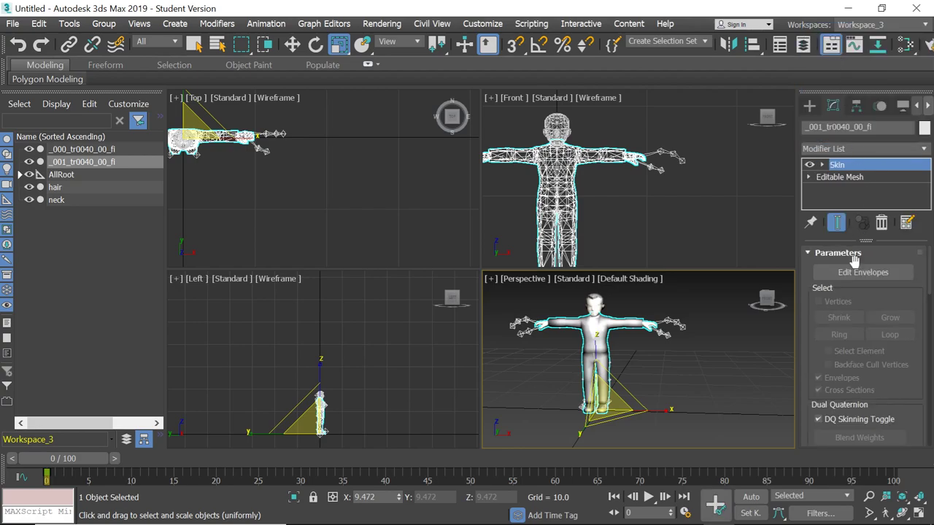
Step: Start adding bones to the Skin modifier and mark Hip1, all LegL, LegR, FootL and FootR bones, and Spine
scroll(855, 271, "down", 1)
left_click(855, 432)
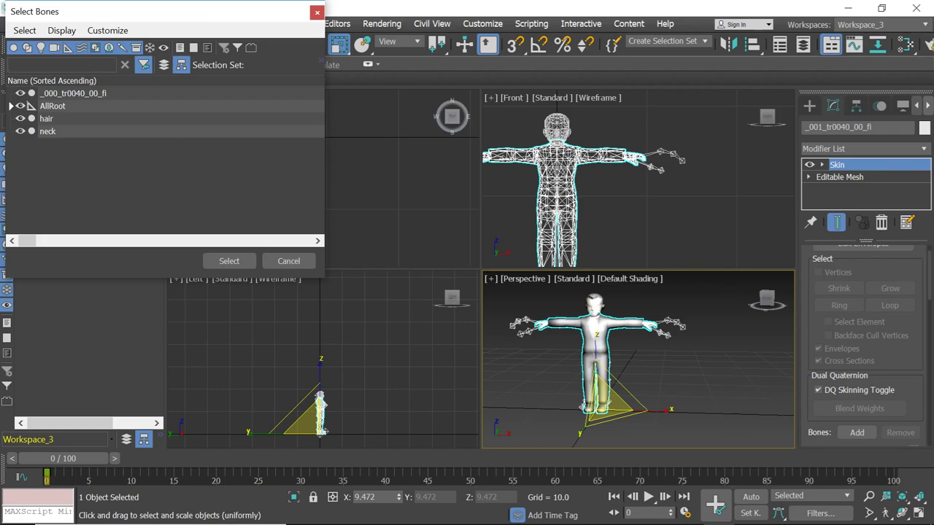
left_click(12, 106)
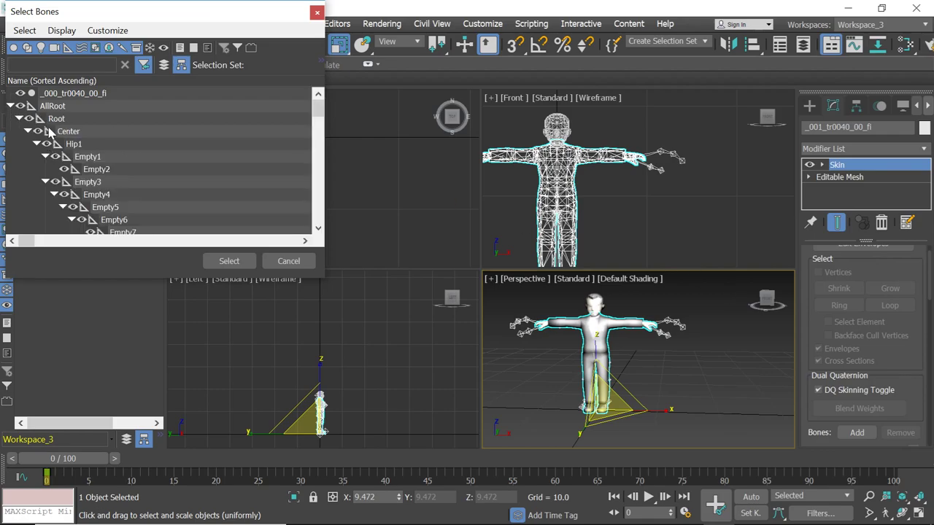
scroll(123, 143, "down", 2)
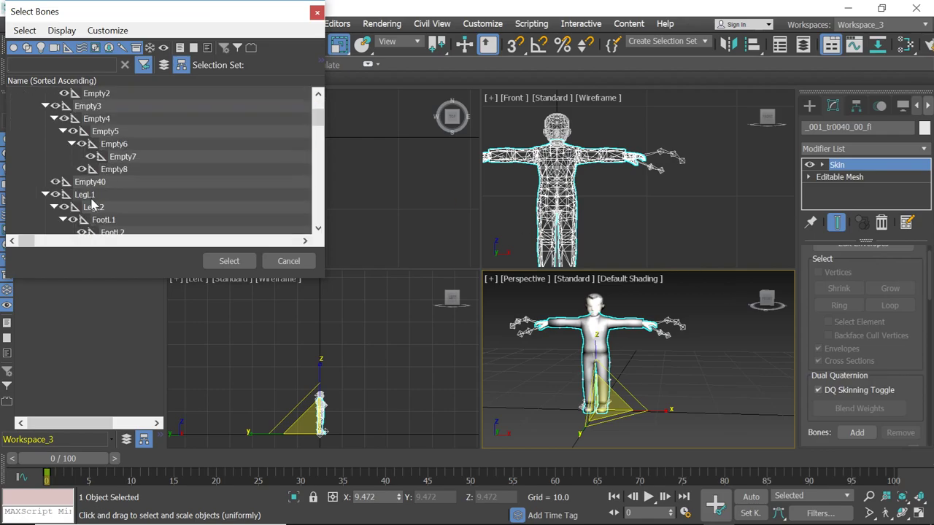
scroll(91, 205, "down", 1)
left_click_drag(95, 157, 99, 188)
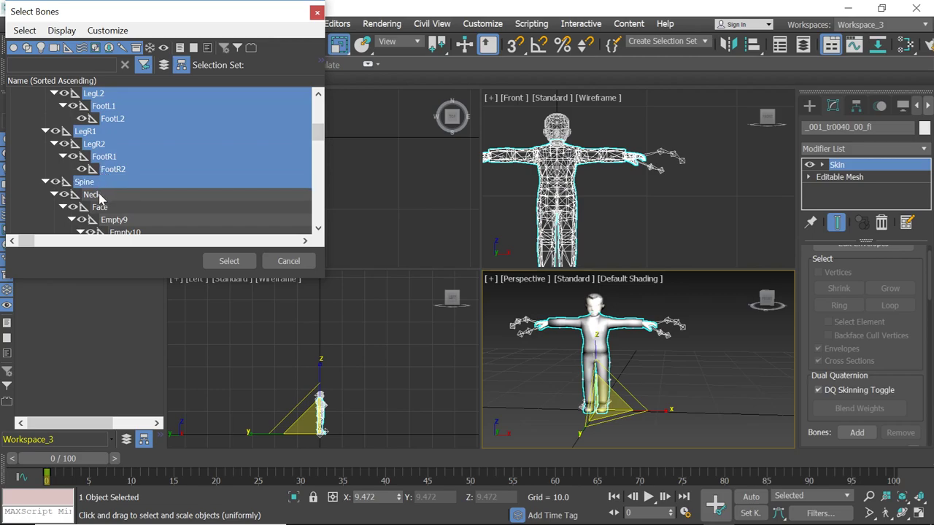
Step: Extend the bone selection with ShoulderL, ArmL1, ArmL2 and WristL
scroll(100, 196, "down", 2)
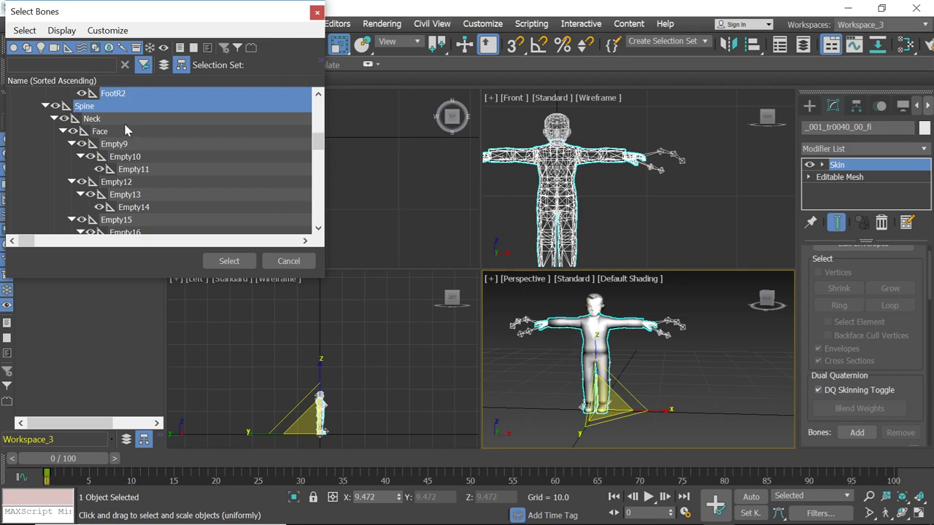
scroll(117, 121, "down", 2)
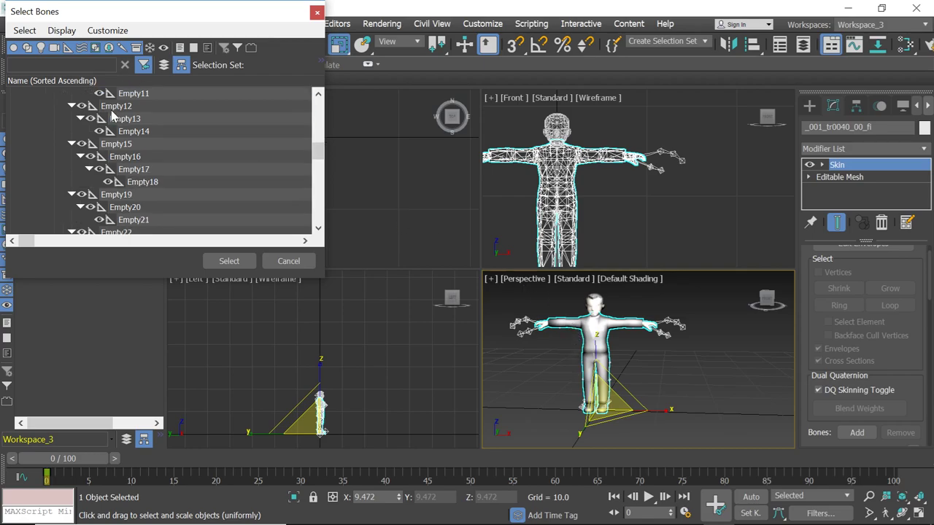
scroll(116, 124, "down", 7)
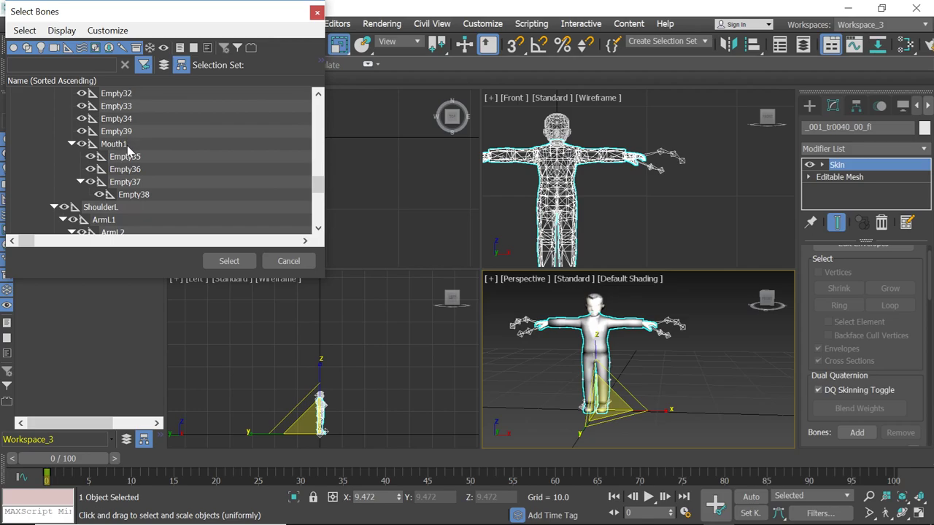
scroll(120, 212, "down", 1)
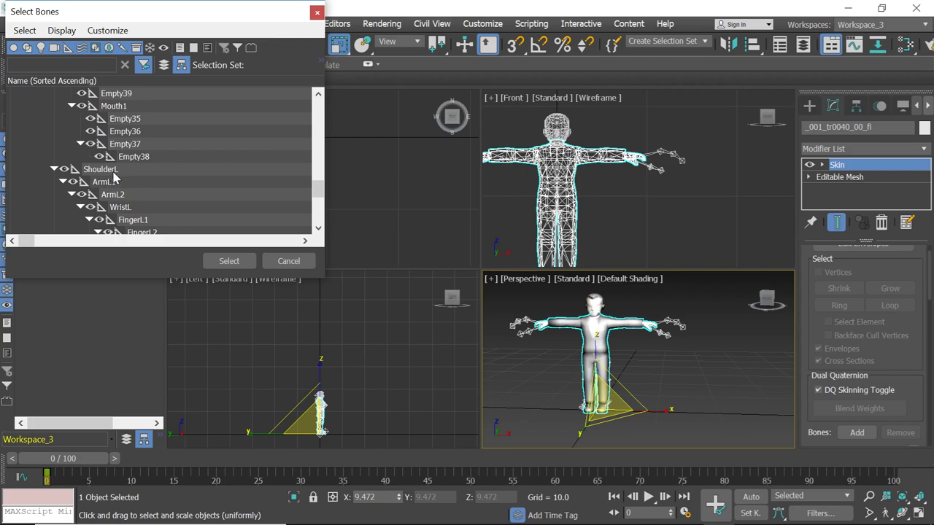
left_click(113, 171)
left_click(117, 184, "ctrl")
scroll(115, 172, "down", 1)
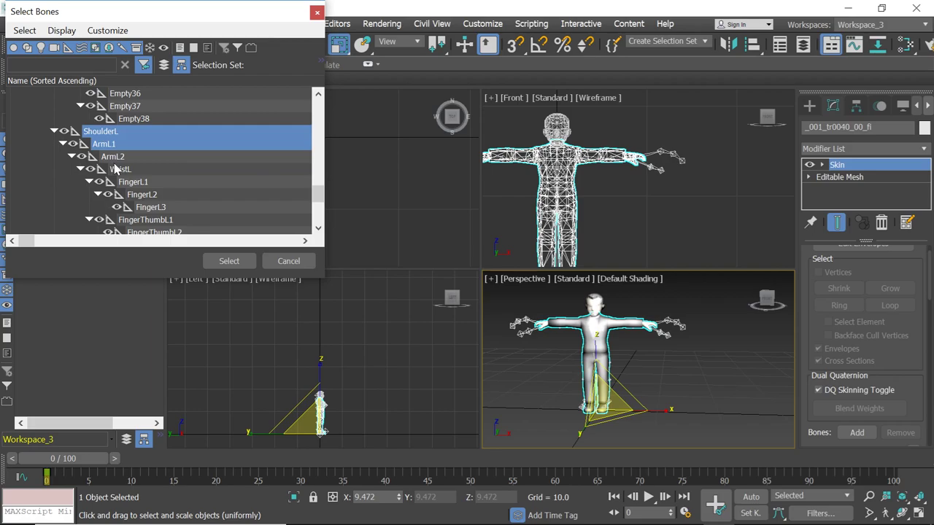
left_click(115, 161, "ctrl")
left_click(121, 171, "ctrl")
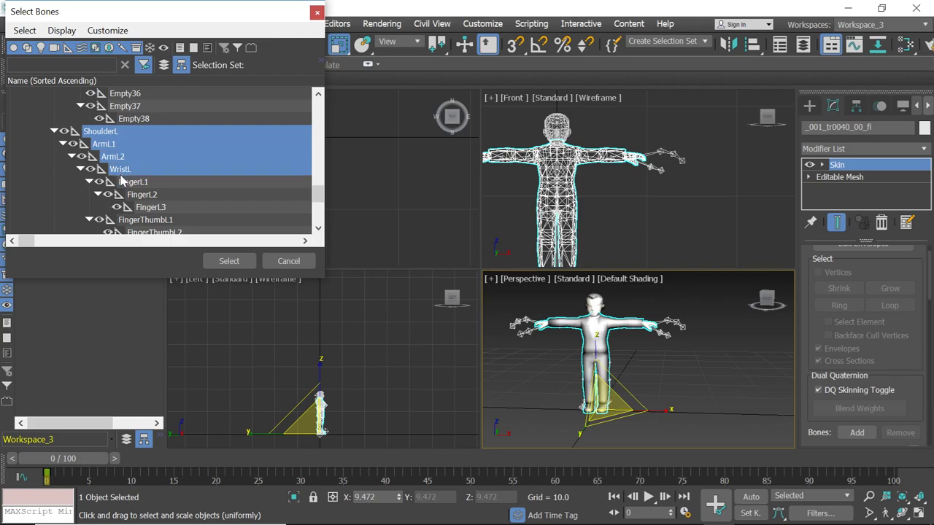
Step: Include ShoulderR1, ArmR1 and ArmR2 in the bone selection and add all chosen bones to the Skin modifier
scroll(121, 181, "down", 3)
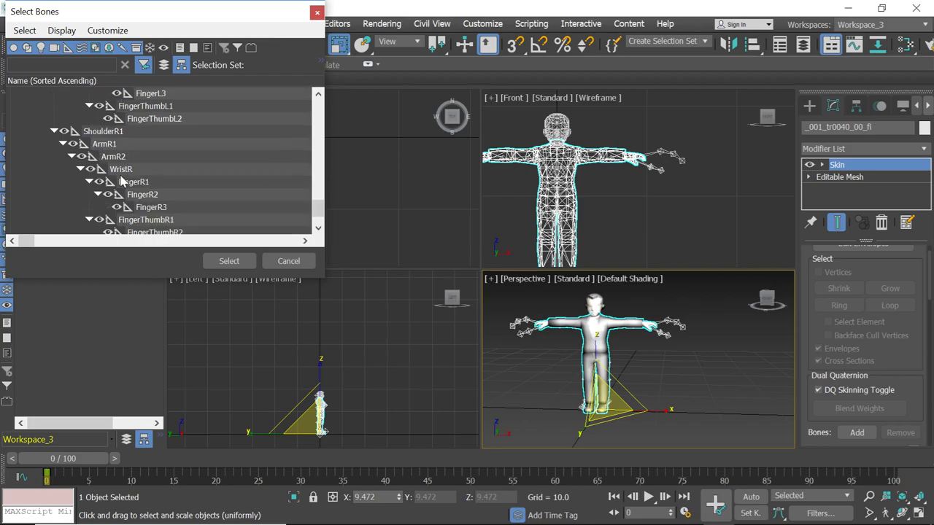
left_click(103, 132, "ctrl")
left_click(106, 144, "ctrl")
left_click(115, 157, "ctrl")
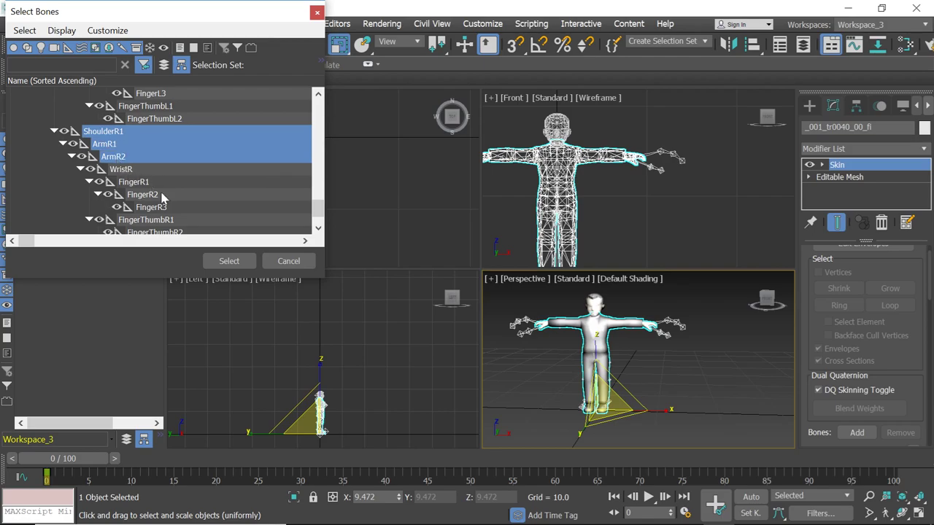
left_click(228, 261)
Step: Examine how the skinned mesh's arms, hands and body line up with the bones in the perspective and front views
scroll(576, 322, "up", 4)
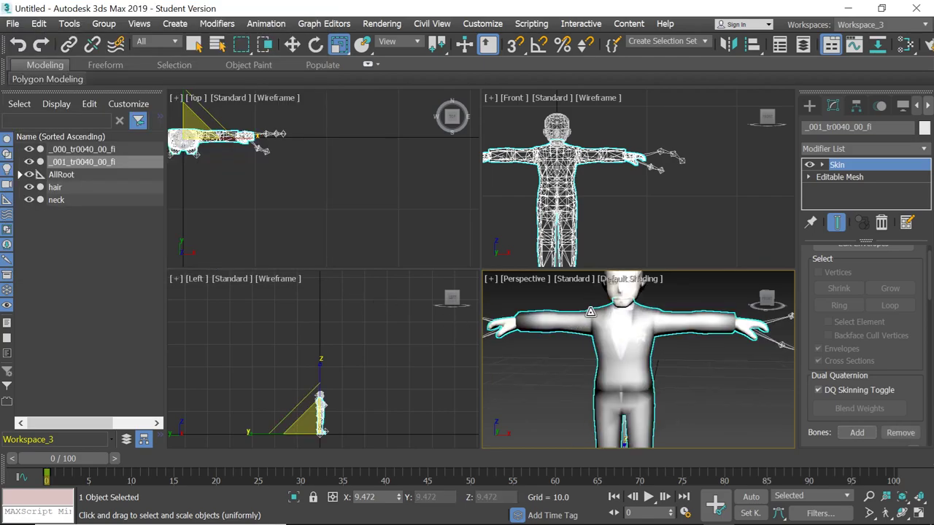
scroll(595, 314, "down", 3)
scroll(640, 187, "down", 3)
scroll(627, 175, "up", 9)
scroll(610, 173, "down", 3)
scroll(608, 173, "down", 8)
scroll(642, 321, "down", 3)
scroll(662, 329, "up", 1)
scroll(650, 308, "up", 8)
scroll(617, 319, "down", 6)
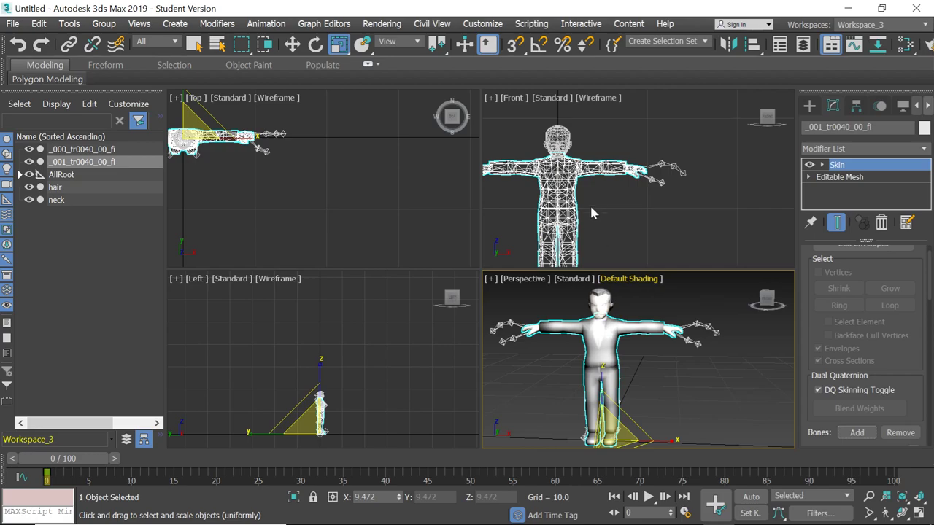
scroll(634, 166, "down", 4)
scroll(567, 154, "up", 6)
scroll(584, 205, "down", 2)
scroll(581, 205, "down", 3)
scroll(556, 428, "down", 2)
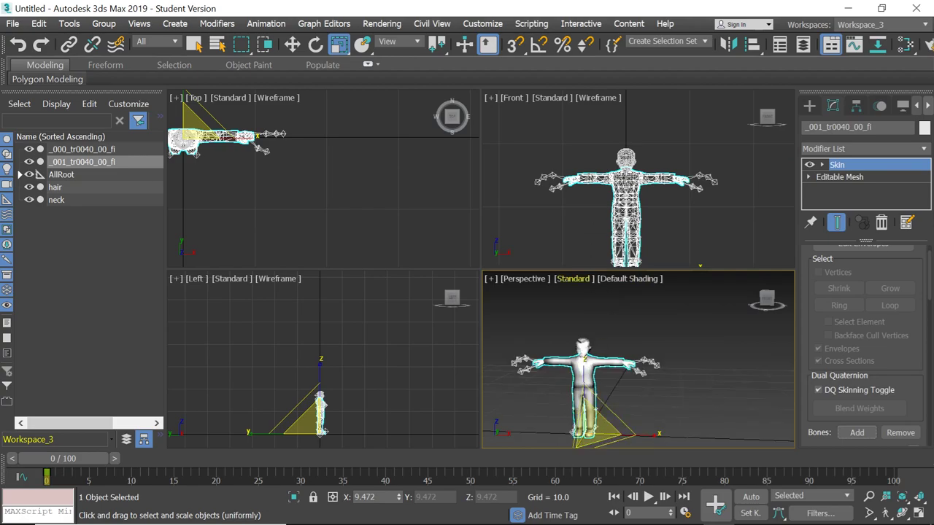
scroll(626, 181, "down", 2)
scroll(624, 187, "up", 3)
scroll(606, 122, "up", 3)
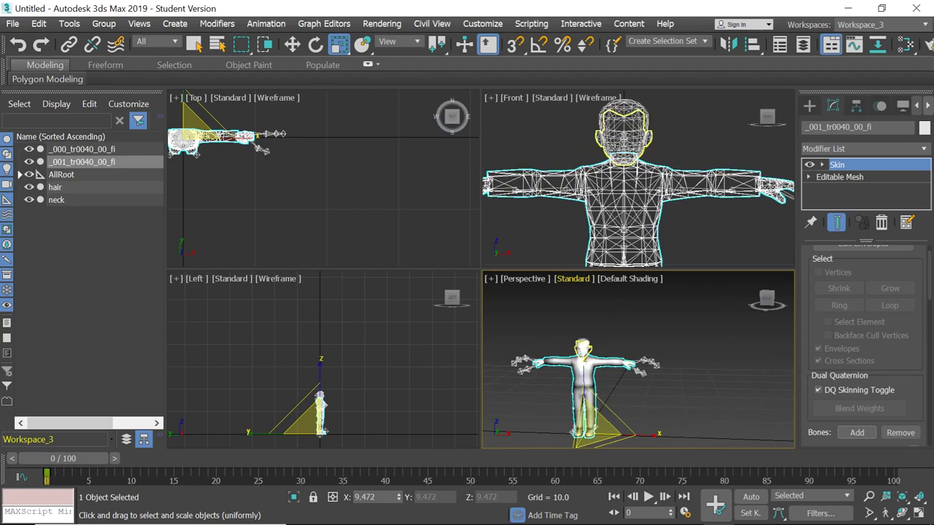
scroll(609, 139, "down", 4)
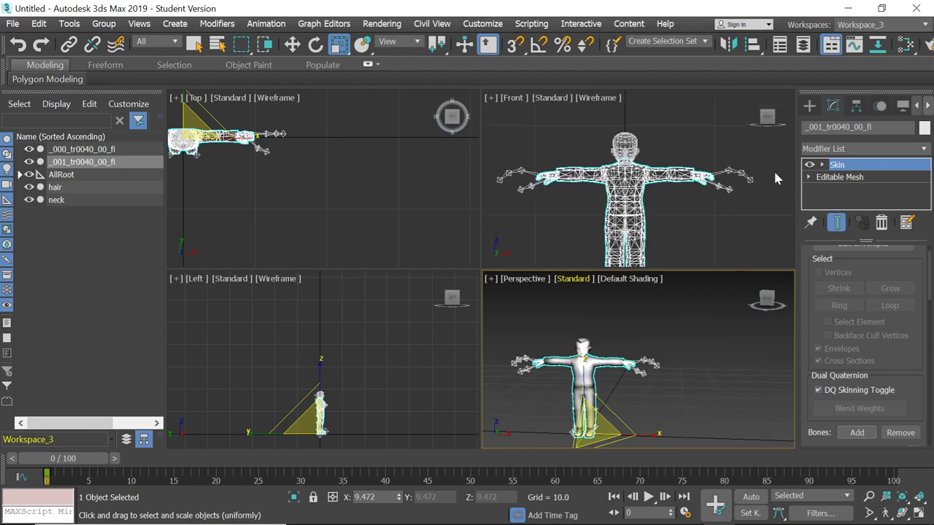
scroll(759, 179, "up", 5)
scroll(759, 179, "down", 7)
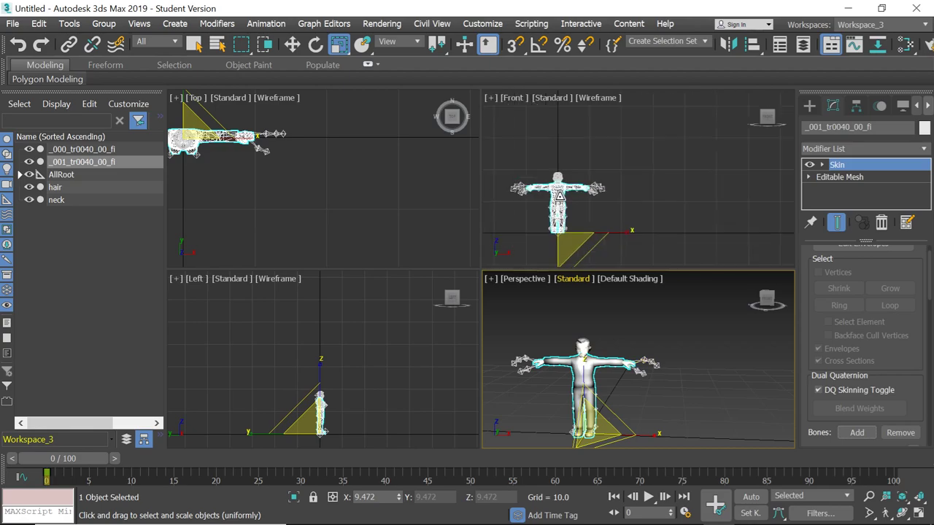
scroll(609, 196, "up", 8)
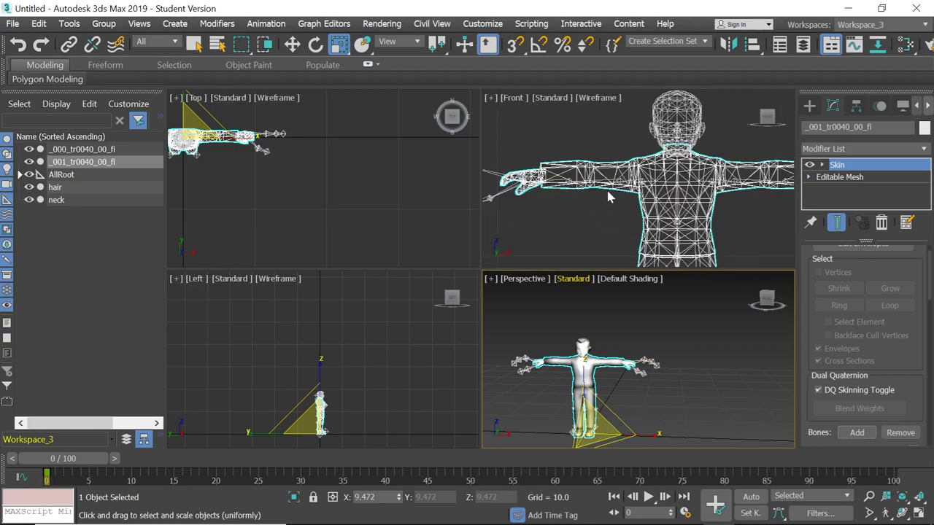
scroll(610, 196, "down", 5)
Step: Enter the Skin modifier's Envelope level and inspect the area around the ArmR2 bone in the front view
left_click(823, 166)
left_click(849, 177)
scroll(848, 358, "down", 5)
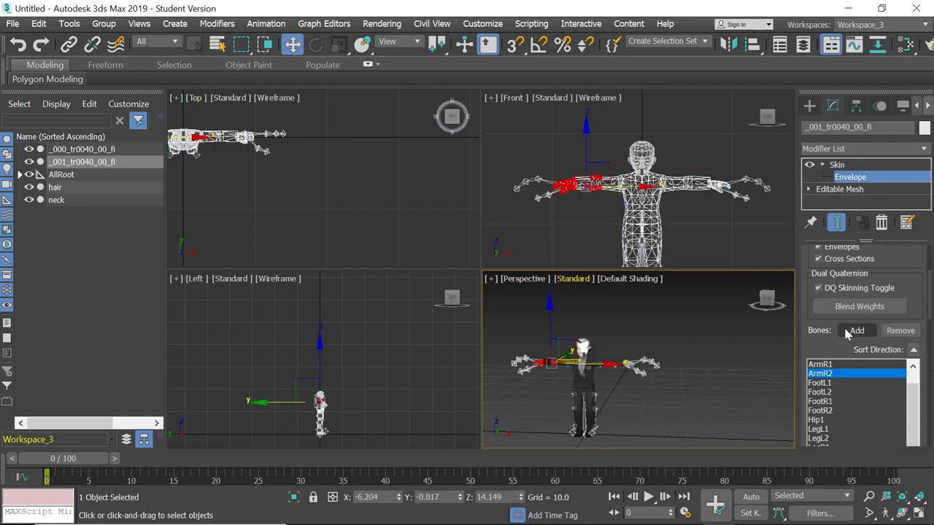
scroll(559, 197, "up", 5)
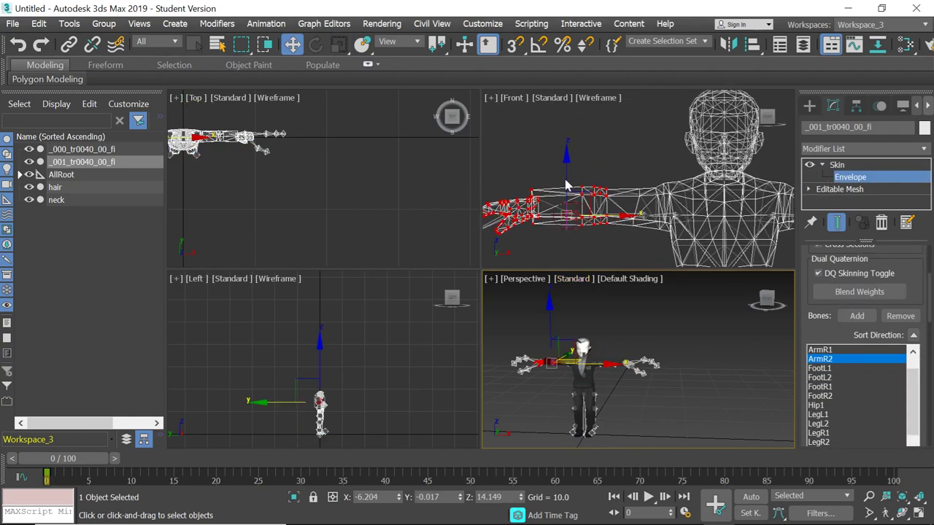
Step: Enlarge the ArmR1 envelope in the front view by moving its radius handle up to about Z 16.73
scroll(558, 202, "up", 3)
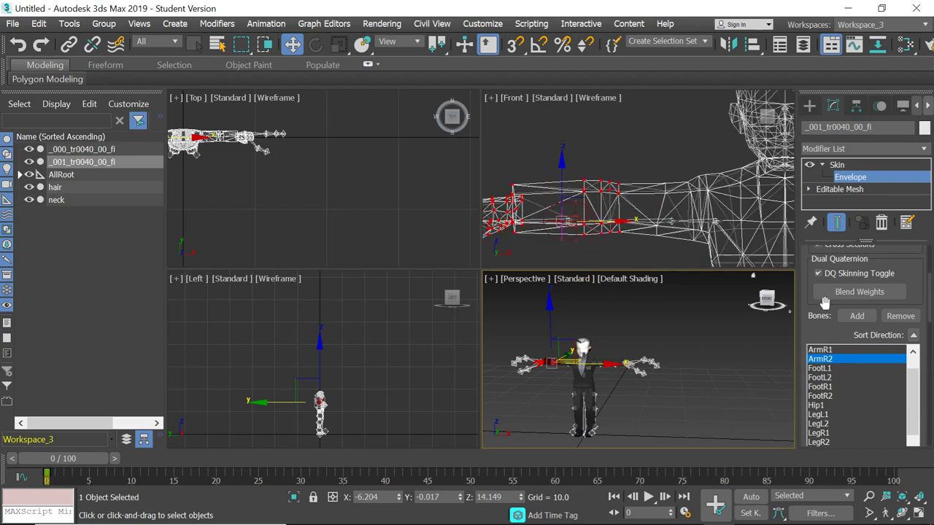
left_click(832, 350)
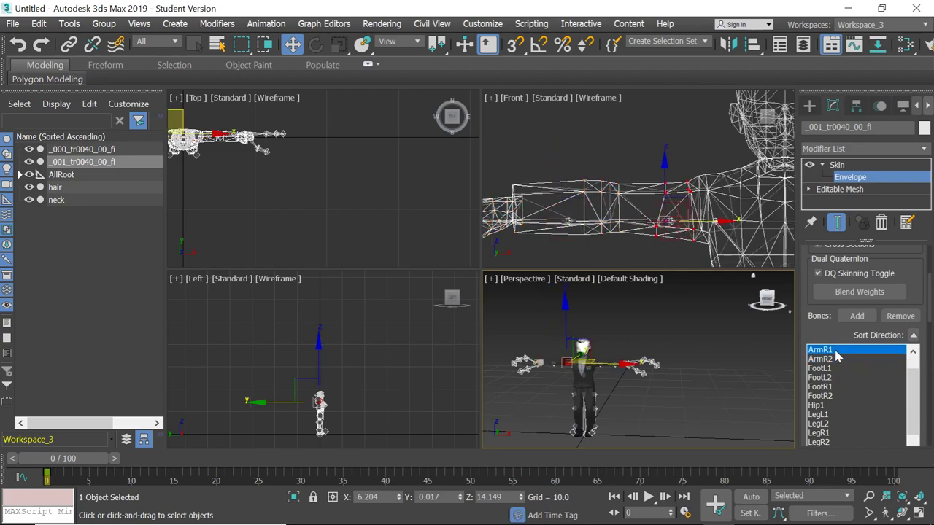
left_click(661, 198)
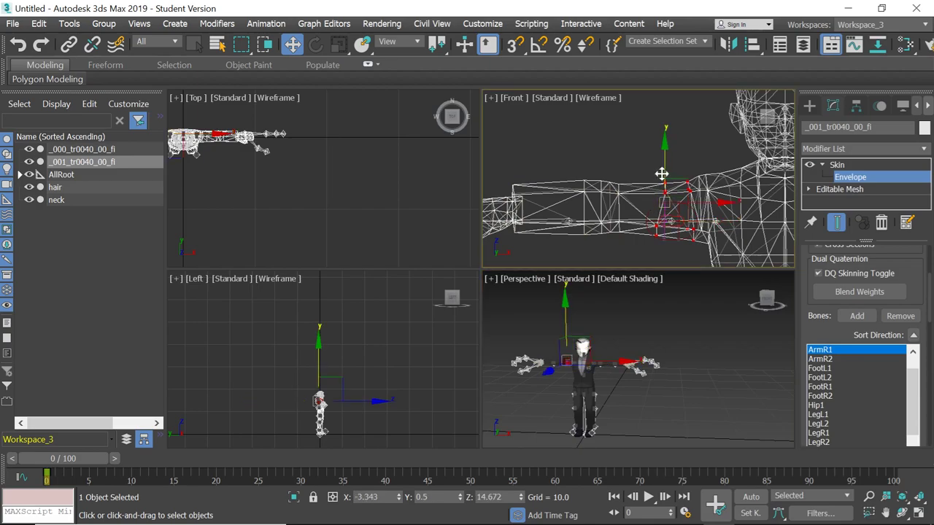
left_click_drag(665, 173, 645, 99)
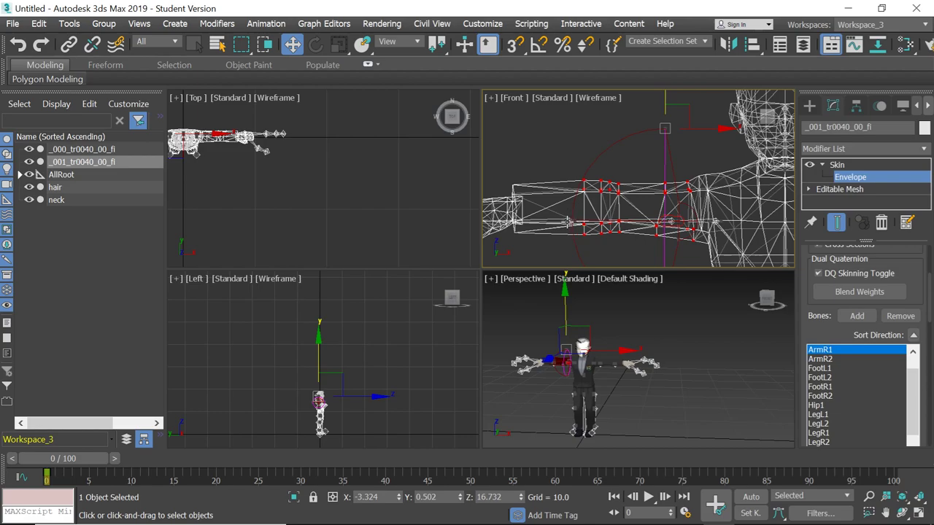
Step: Enlarge the ArmL1 envelope in the front view by moving its radius handle up to about Z 16.97
scroll(644, 263, "down", 5)
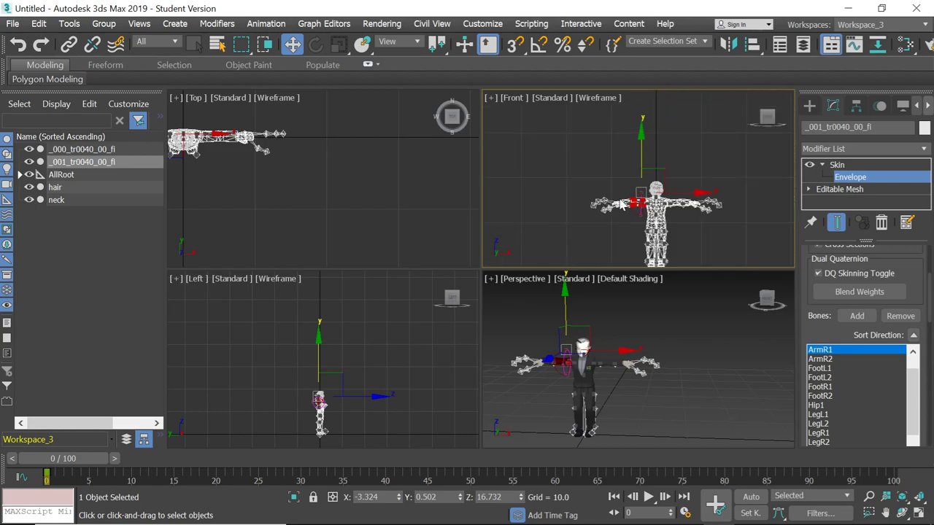
scroll(612, 210, "up", 3)
scroll(609, 209, "up", 5)
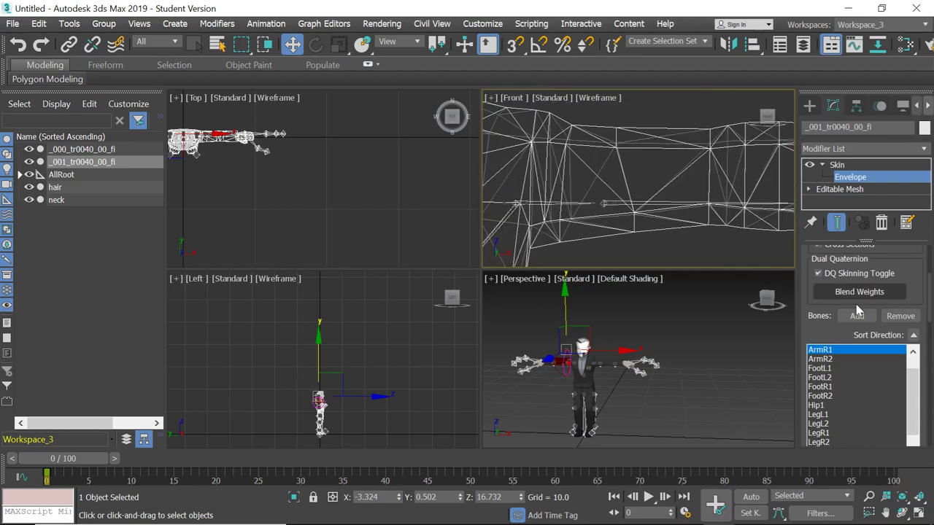
scroll(850, 372, "up", 1)
scroll(853, 365, "down", 1)
scroll(834, 349, "up", 1)
left_click(825, 350)
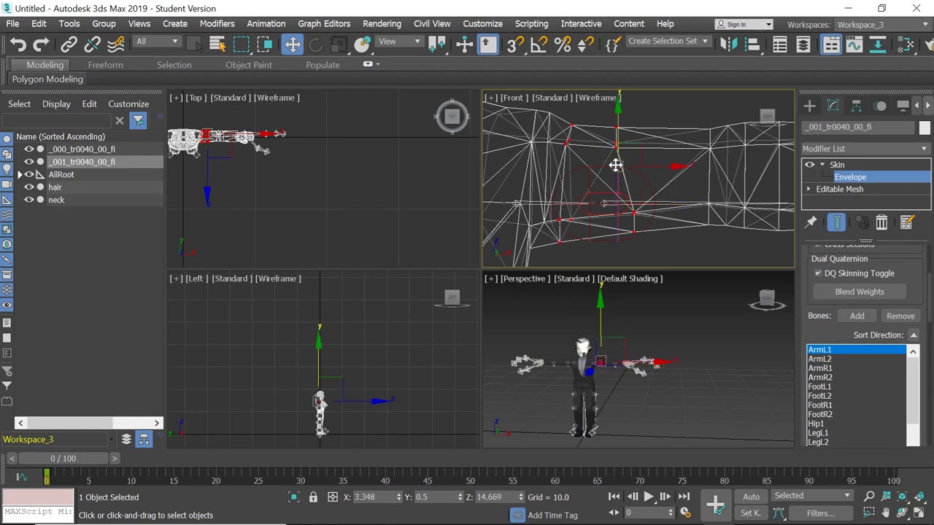
scroll(614, 164, "down", 2)
left_click_drag(613, 146, 613, 62)
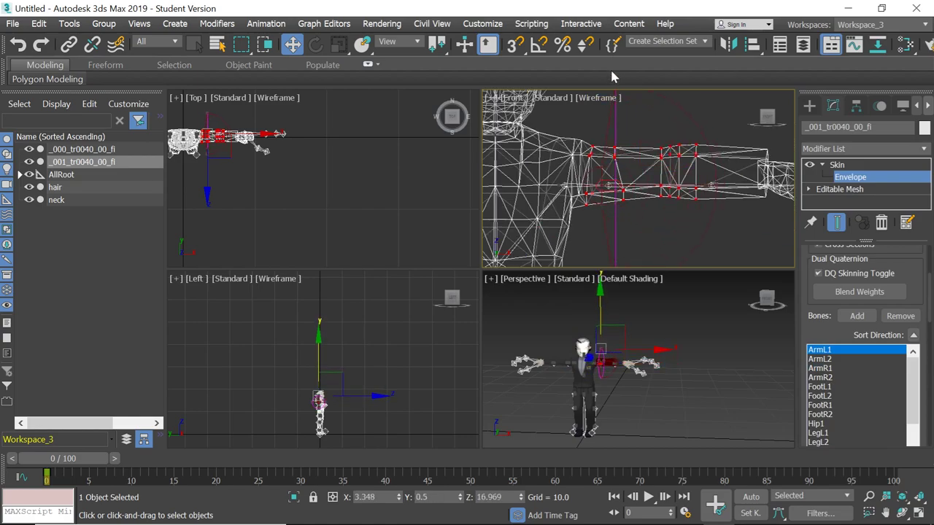
Step: Widen the lower end of the LegL1 envelope by moving its radius handle to the body's centre line, about X 0
scroll(632, 174, "down", 3)
scroll(566, 168, "up", 3)
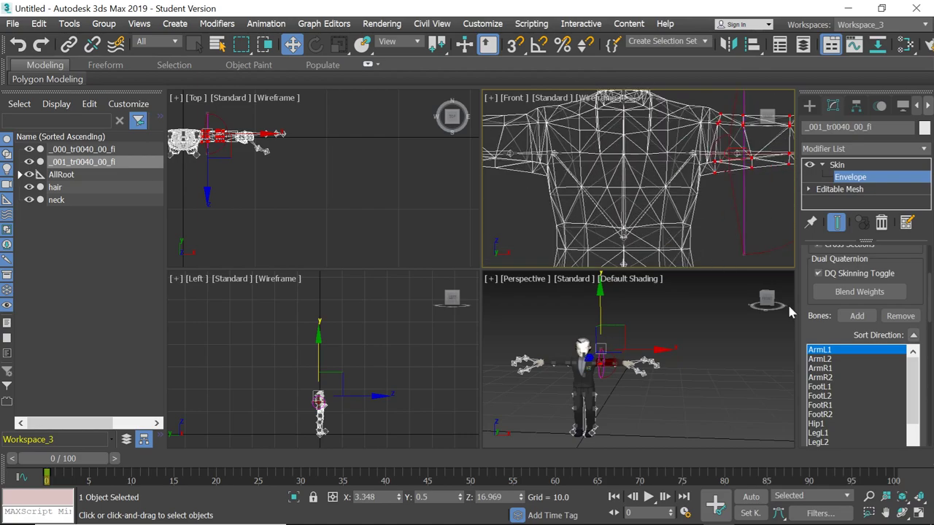
left_click(823, 388)
scroll(620, 219, "down", 5)
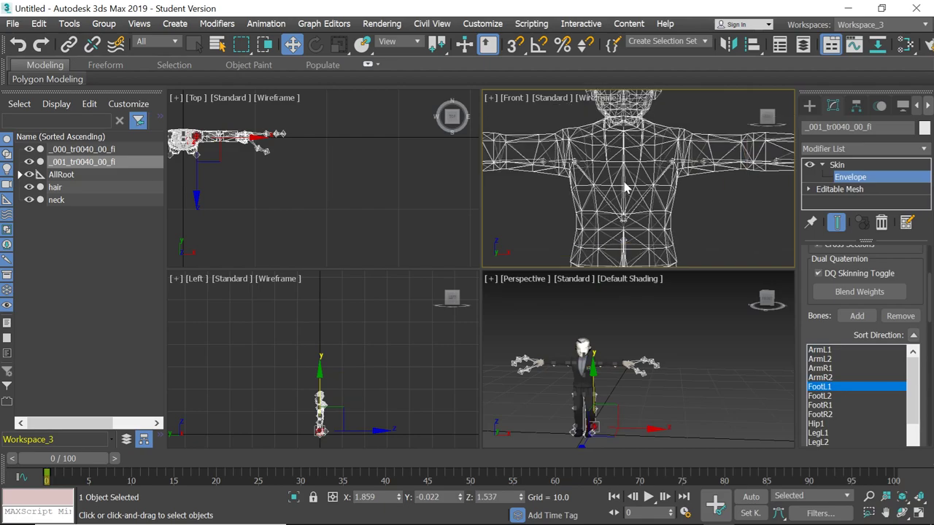
scroll(650, 109, "up", 3)
scroll(840, 357, "down", 2)
left_click(823, 387)
scroll(671, 175, "up", 4)
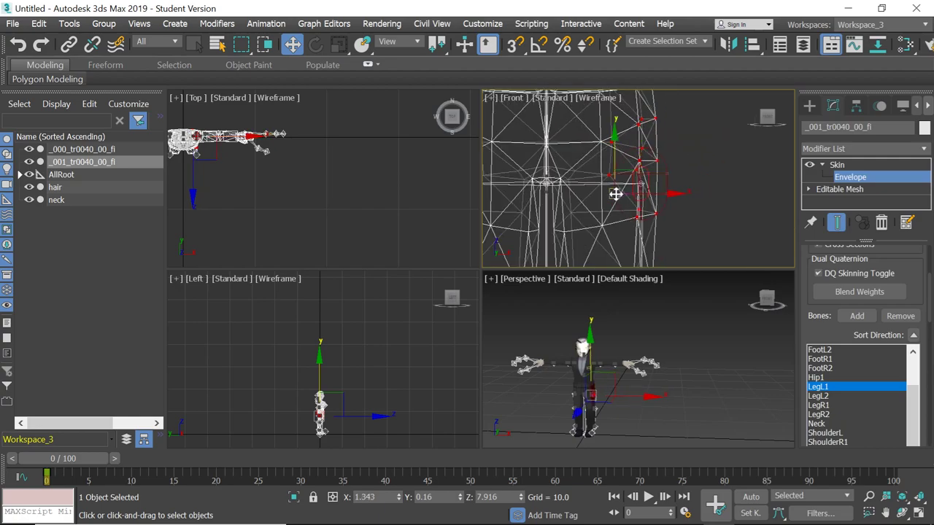
left_click_drag(646, 194, 577, 188)
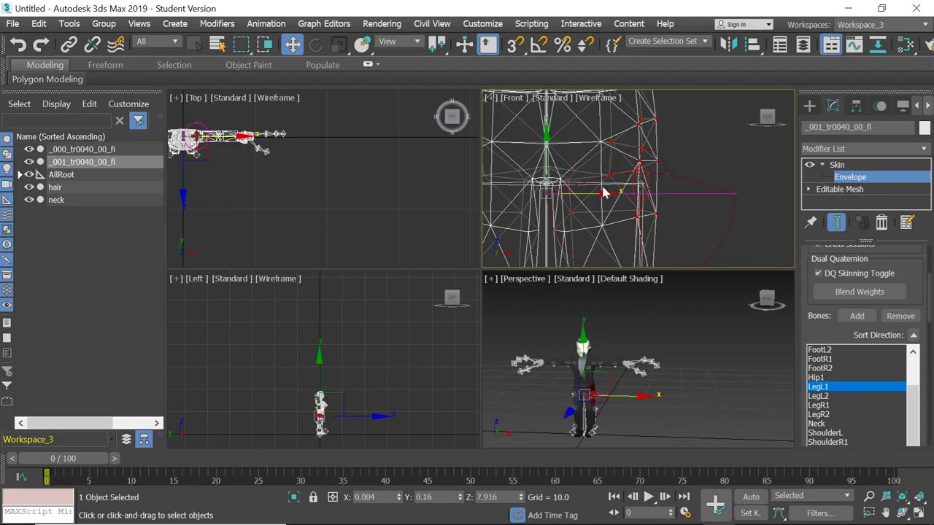
Step: Lengthen the LegL1 envelope by lowering its bottom end point along the thigh to about Z 6.79
left_click(640, 188)
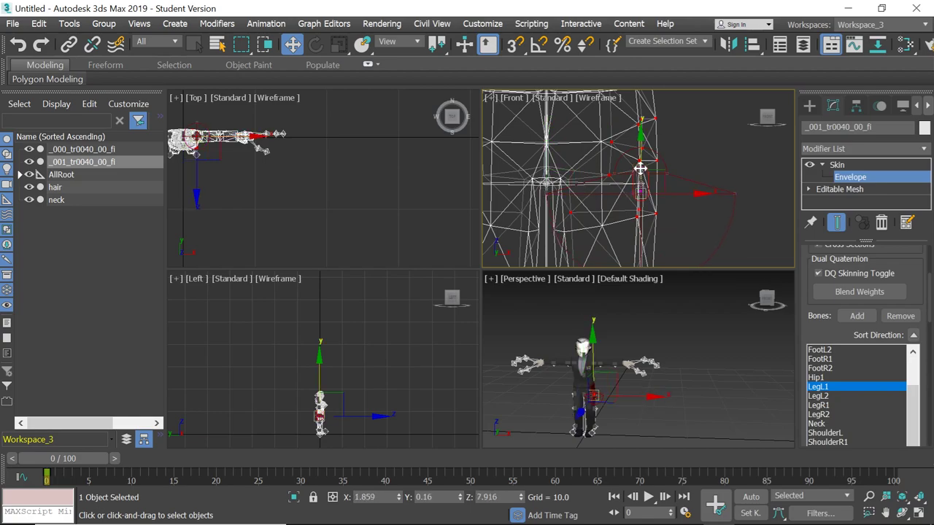
scroll(640, 167, "down", 2)
left_click_drag(639, 165, 637, 183)
scroll(637, 182, "down", 1)
middle_click_drag(626, 261, 621, 241)
scroll(621, 242, "up", 2)
scroll(629, 238, "down", 1)
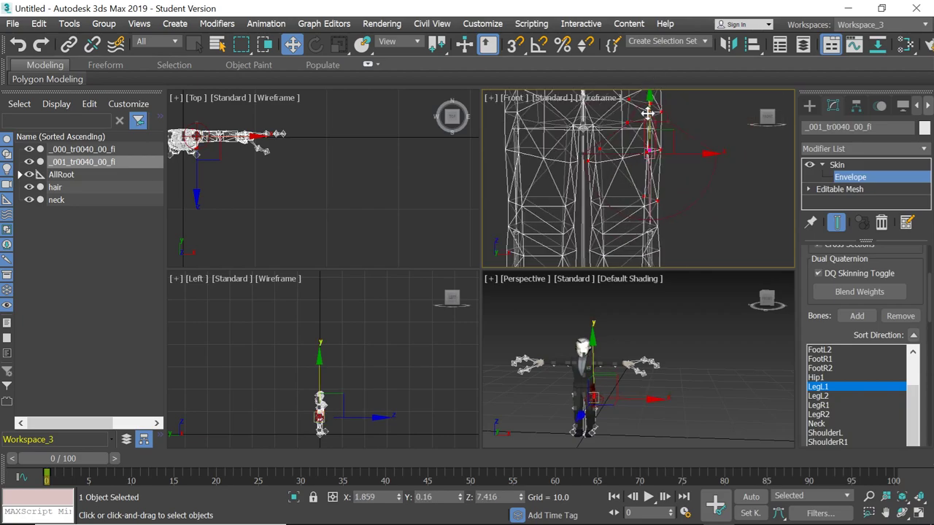
left_click_drag(648, 114, 645, 139)
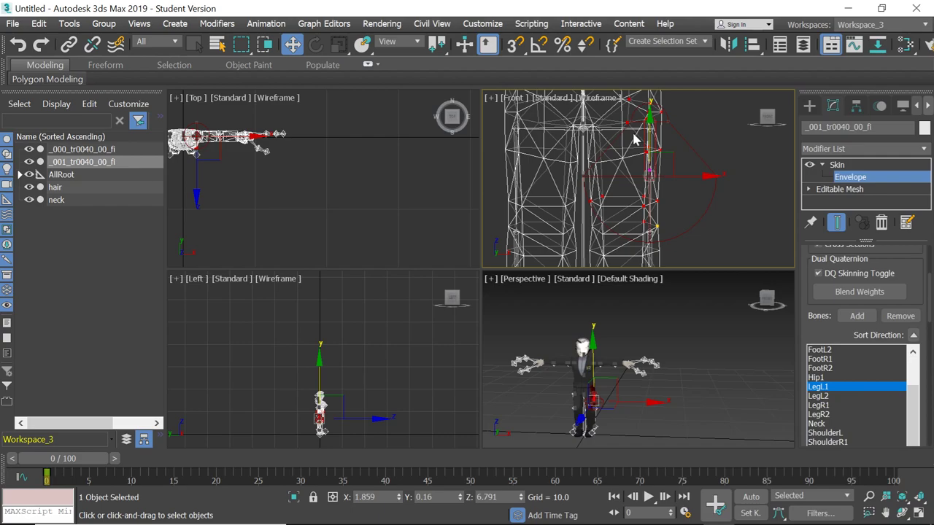
Step: Widen the upper end of the LegL1 envelope by moving its radius handle inward to about X 0.29
left_click(629, 121)
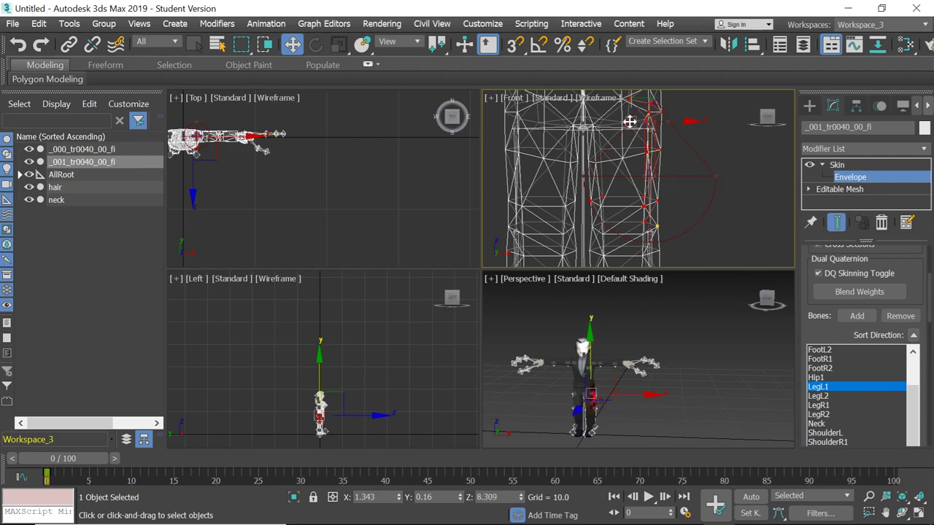
left_click_drag(649, 126, 621, 115)
scroll(622, 119, "down", 4)
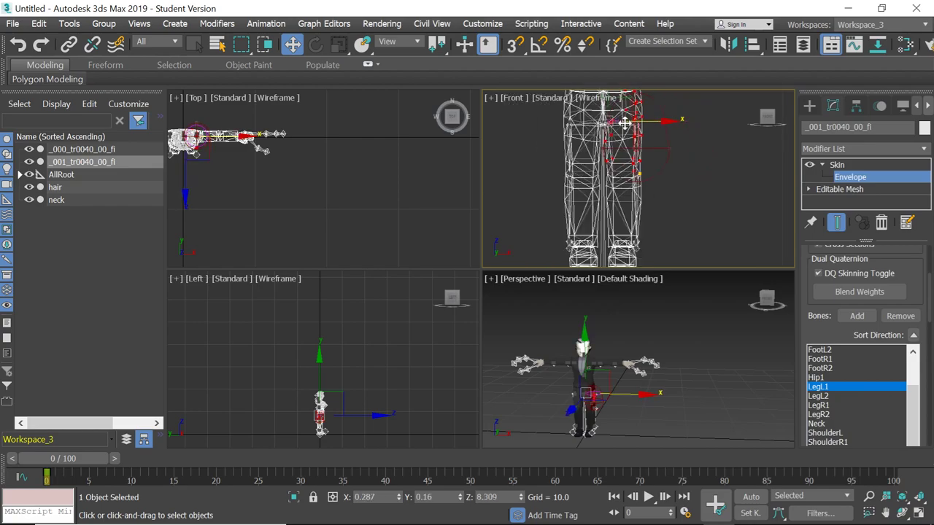
scroll(629, 137, "up", 6)
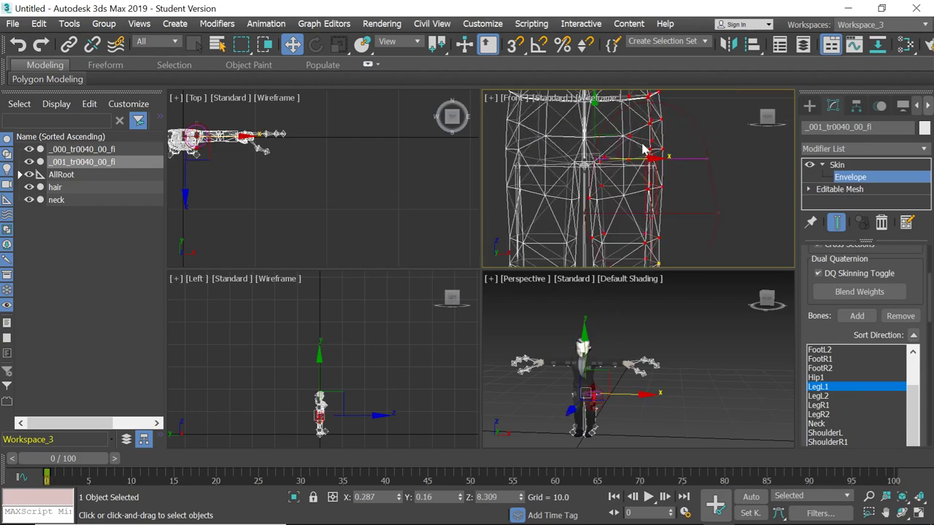
scroll(642, 159, "down", 2)
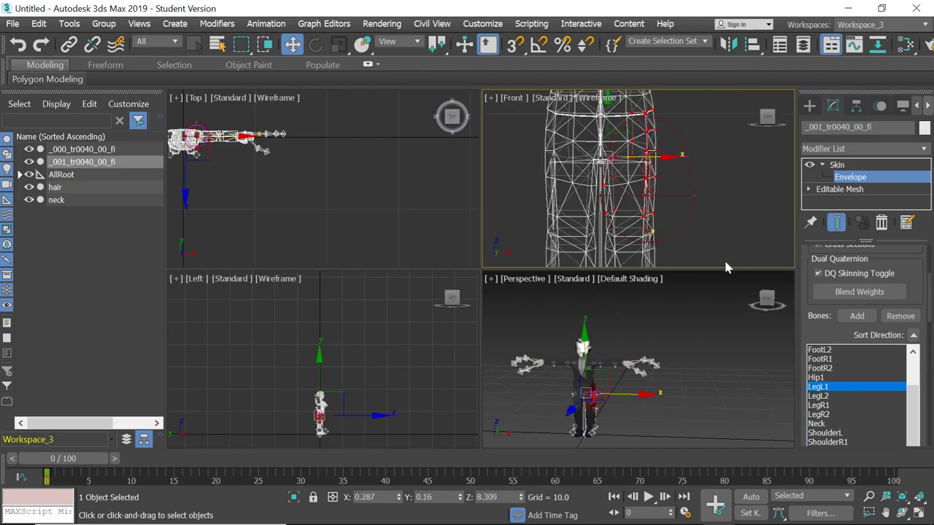
Step: Widen the upper end of the LegR1 envelope by moving its radius handle to the body's centre line
left_click(835, 405)
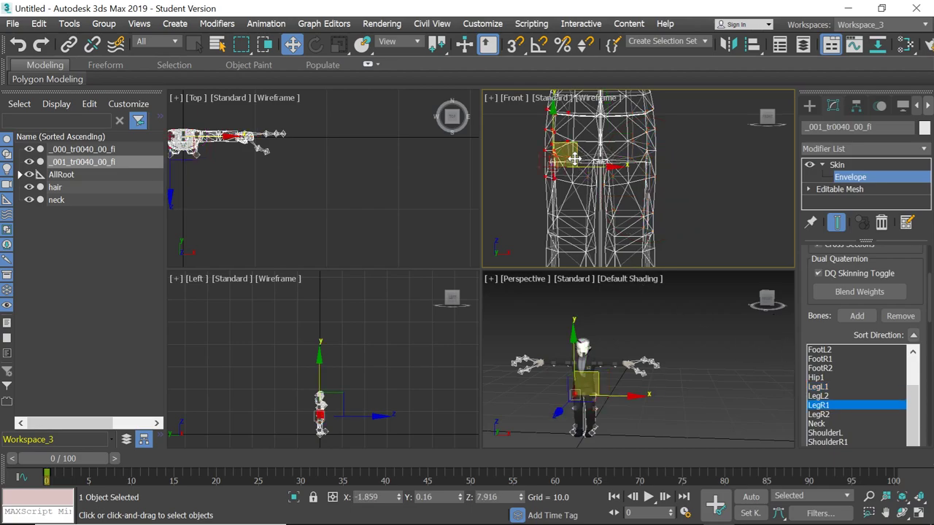
scroll(575, 160, "down", 4)
scroll(587, 186, "up", 4)
scroll(575, 191, "up", 2)
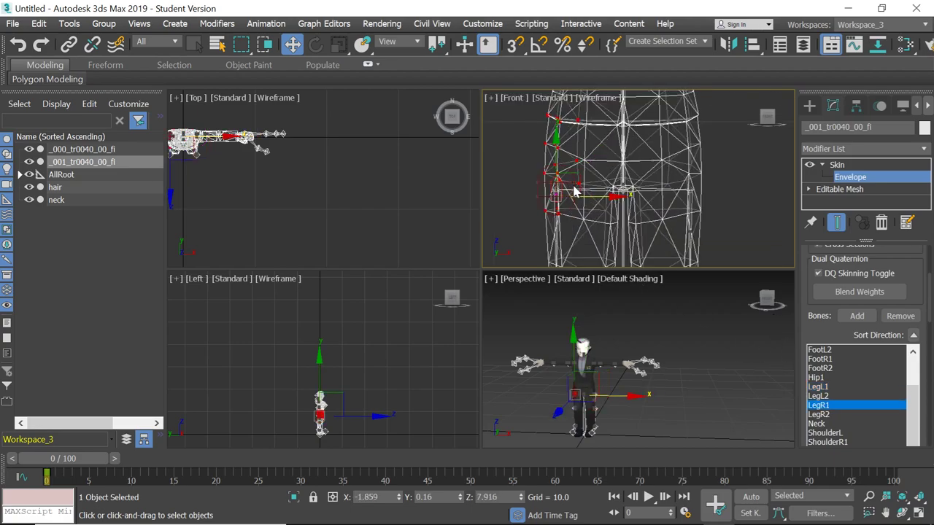
left_click_drag(574, 191, 649, 199)
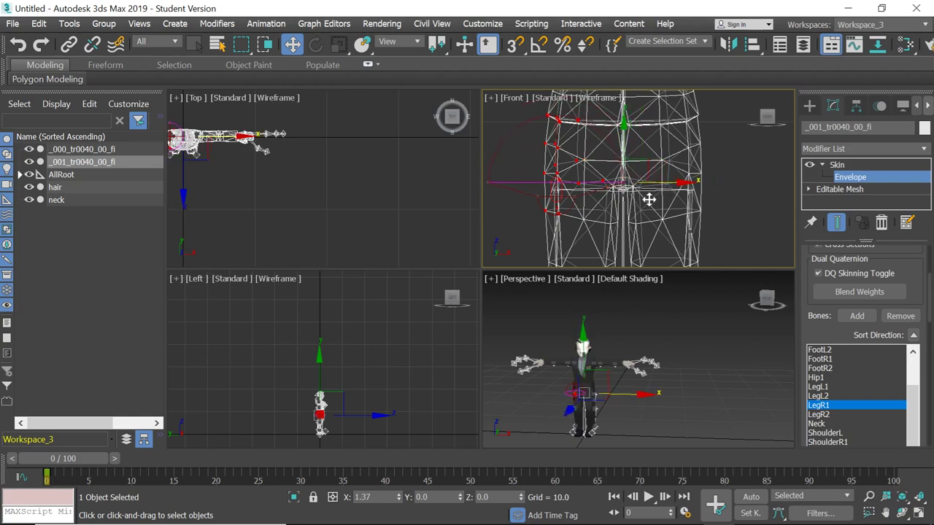
Step: Match the LegR1 envelope to LegL1 by lowering its bottom end to about Z 6.56 and widening it to about X -0.07
left_click(819, 386)
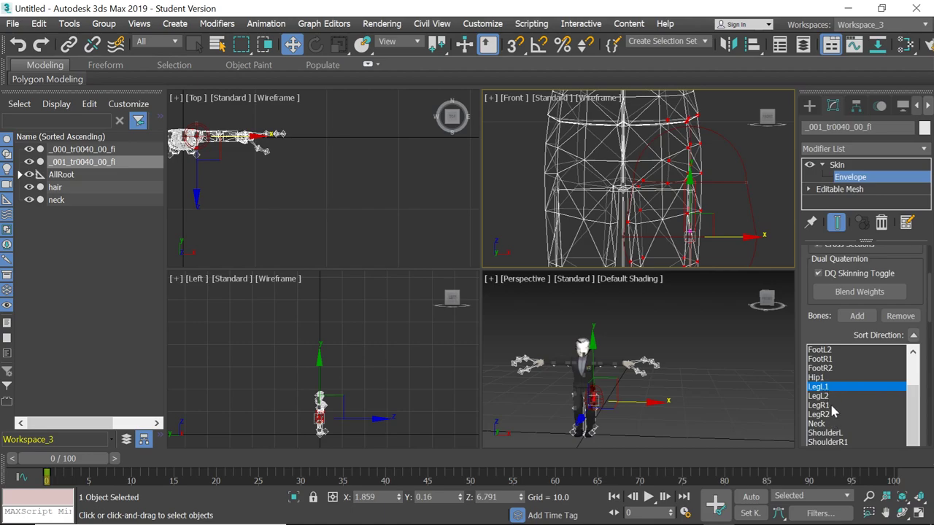
left_click(830, 406)
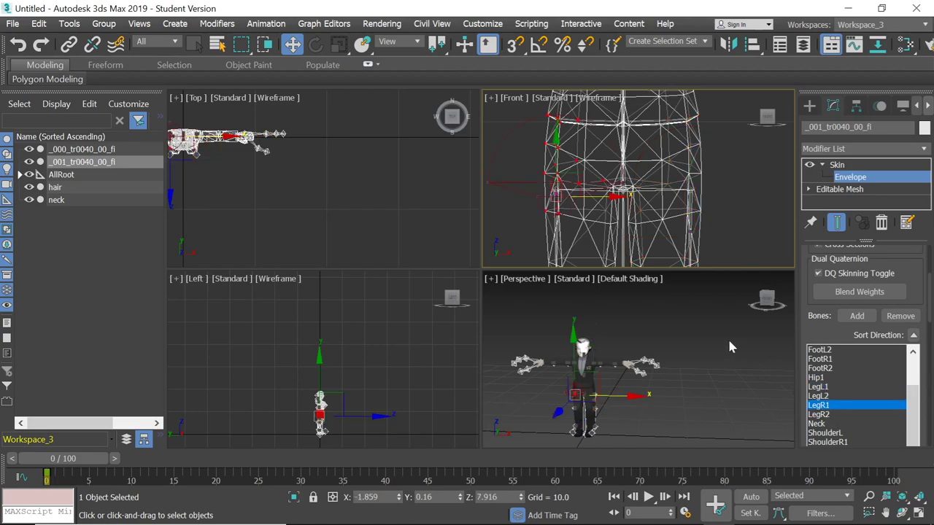
left_click_drag(556, 176, 625, 227)
scroll(562, 206, "down", 2)
scroll(580, 237, "up", 2)
left_click(556, 221)
scroll(621, 234, "down", 4)
scroll(616, 263, "up", 2)
scroll(615, 267, "down", 4)
scroll(595, 264, "up", 5)
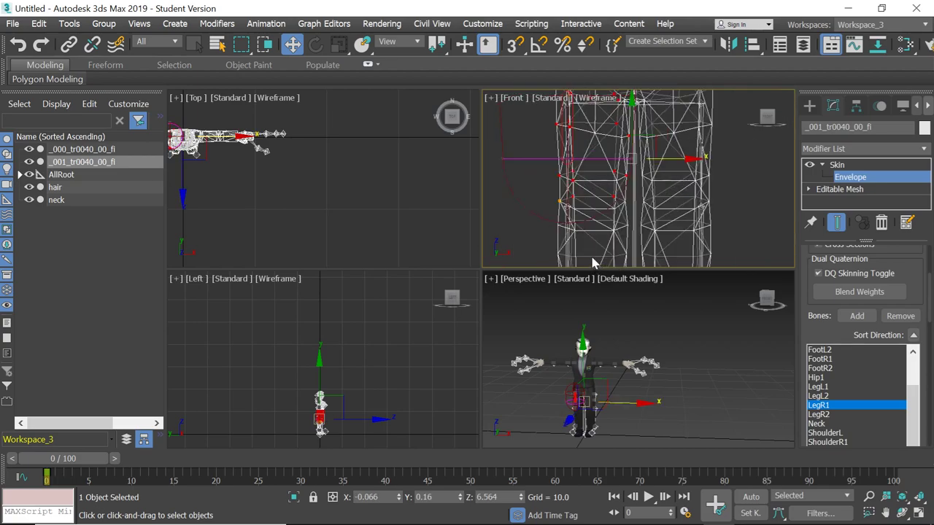
Step: Examine the right thigh envelope, the whole figure in perspective, and the head and shoulder area in the front view
scroll(592, 263, "up", 2)
scroll(593, 264, "down", 2)
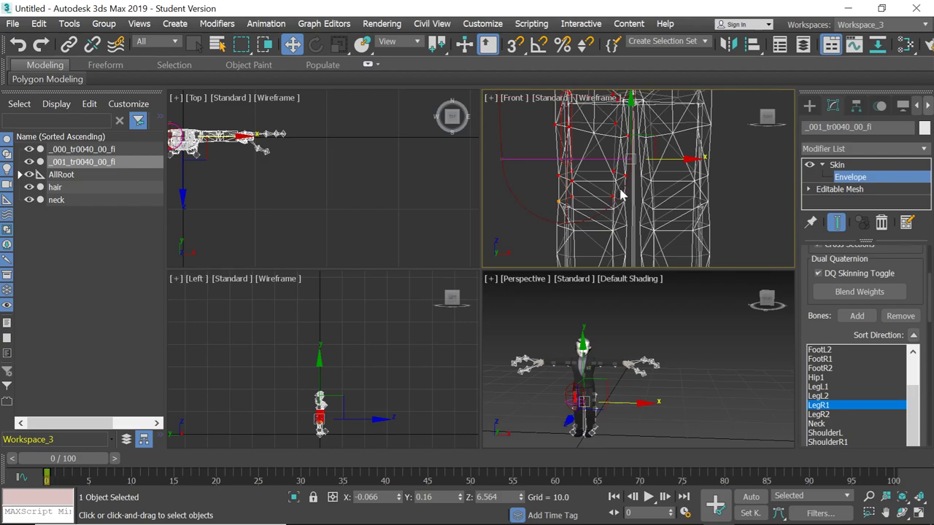
scroll(668, 342, "down", 4)
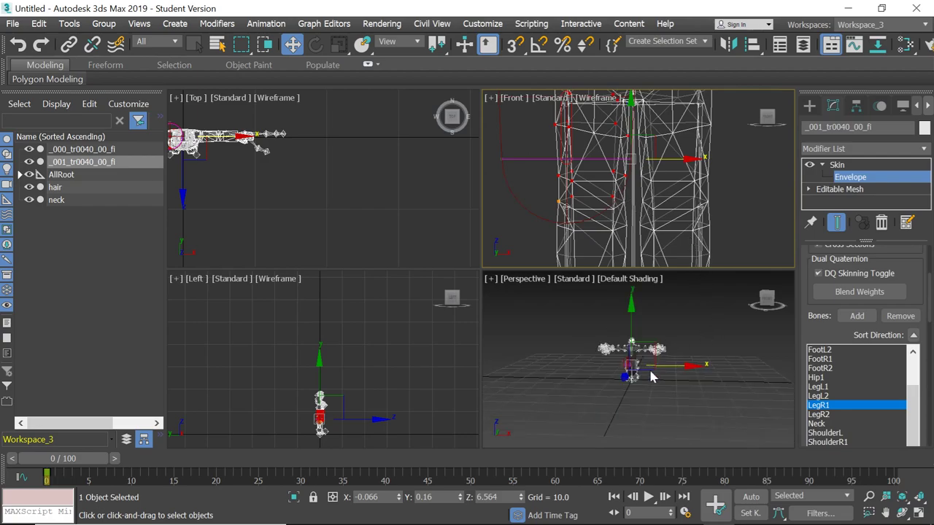
scroll(652, 385, "down", 3)
scroll(637, 232, "down", 6)
scroll(639, 239, "down", 3)
scroll(636, 171, "up", 4)
scroll(630, 158, "up", 4)
scroll(591, 188, "down", 4)
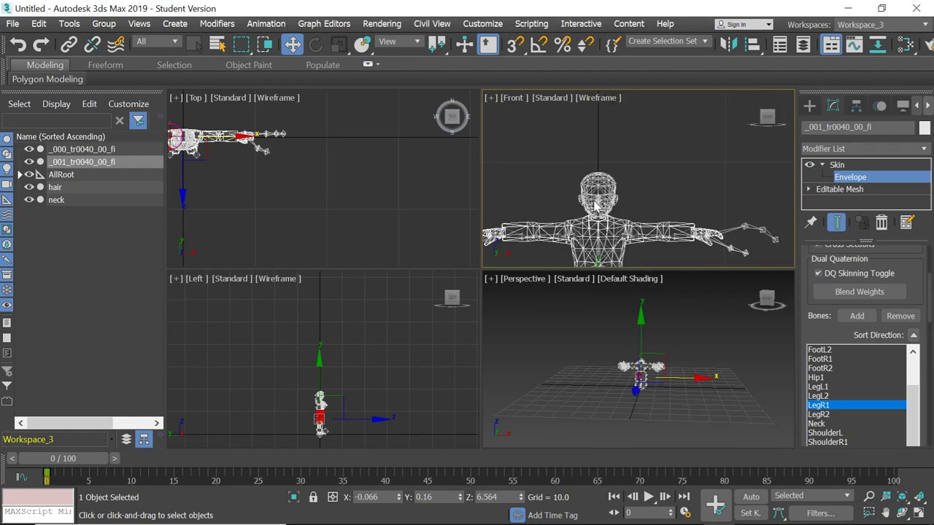
scroll(601, 191, "up", 2)
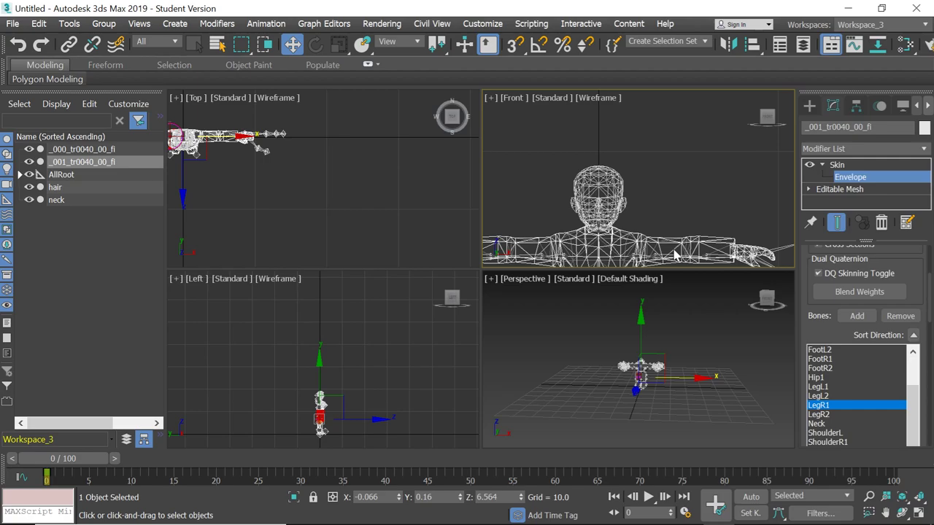
Step: Examine the LegR1 envelope on the thigh in perspective and the head, shoulders and arms in the front view
scroll(670, 368, "down", 3)
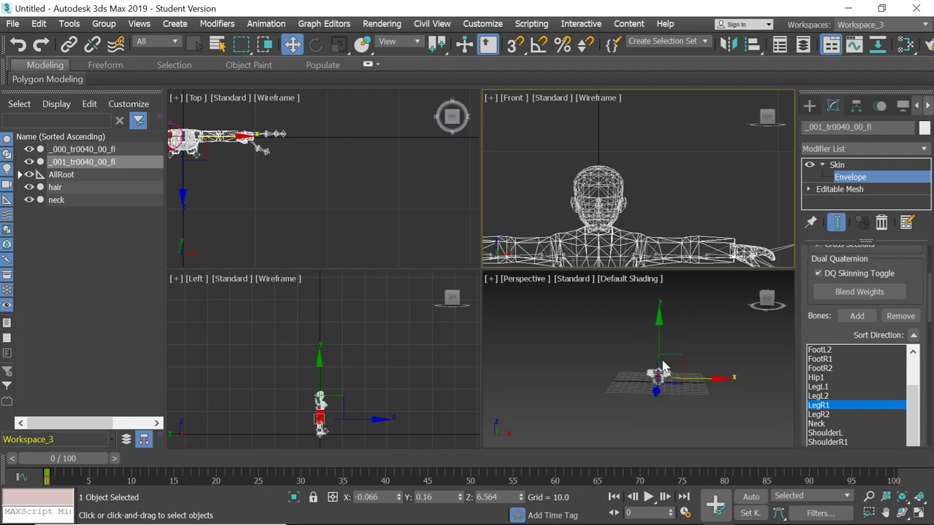
scroll(663, 367, "up", 4)
scroll(615, 435, "down", 4)
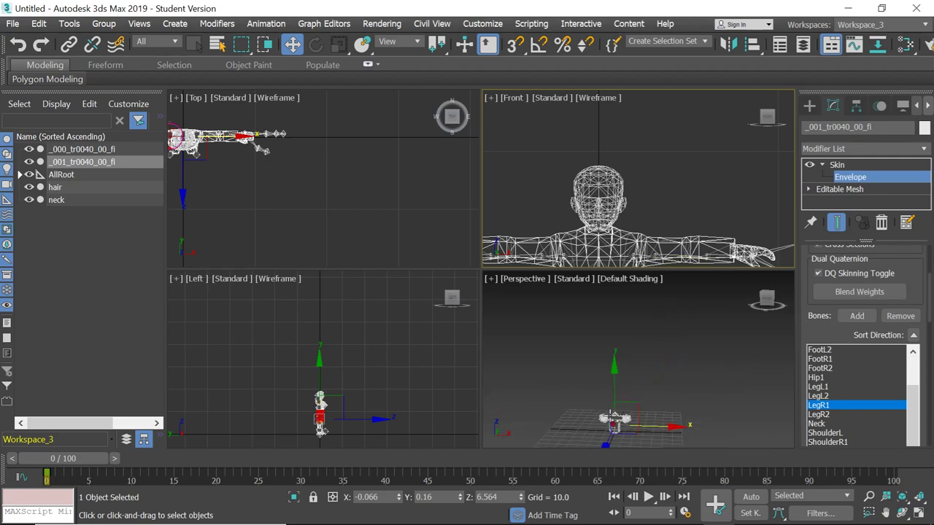
scroll(620, 413, "up", 8)
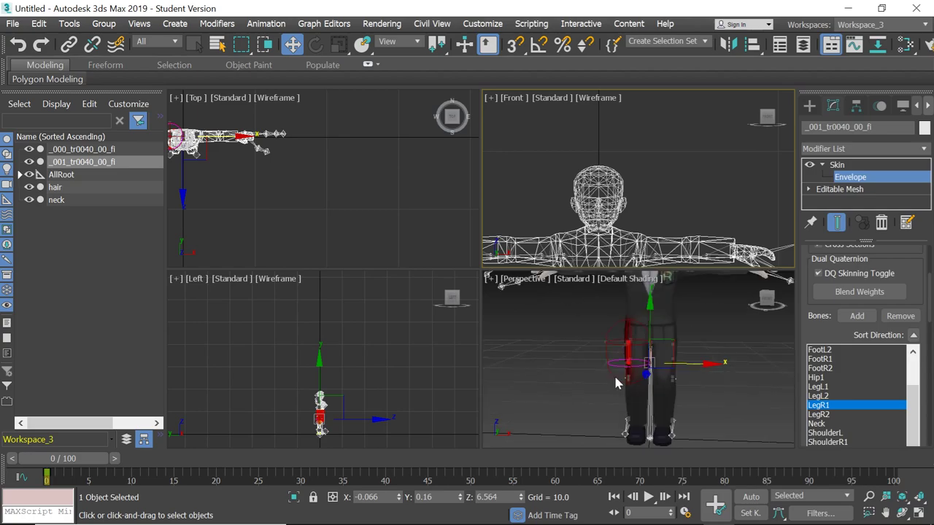
scroll(565, 251, "down", 4)
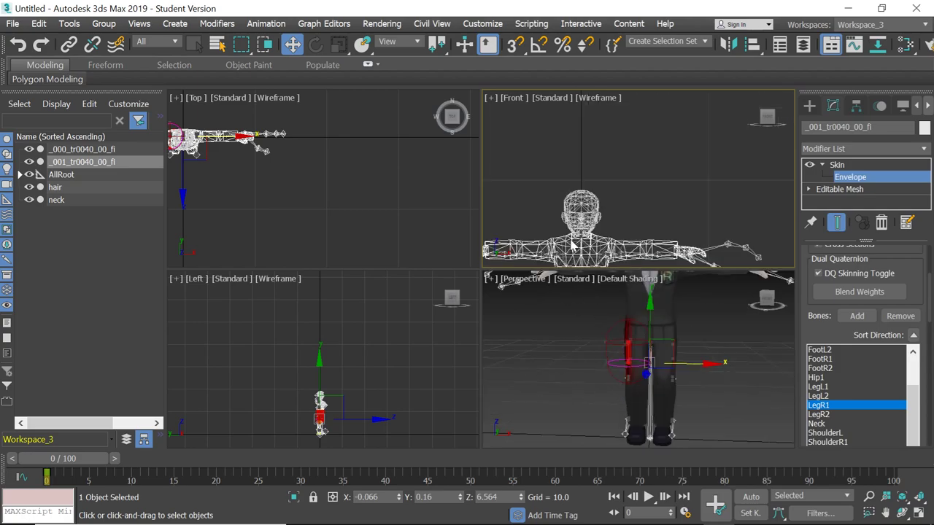
scroll(569, 256, "up", 5)
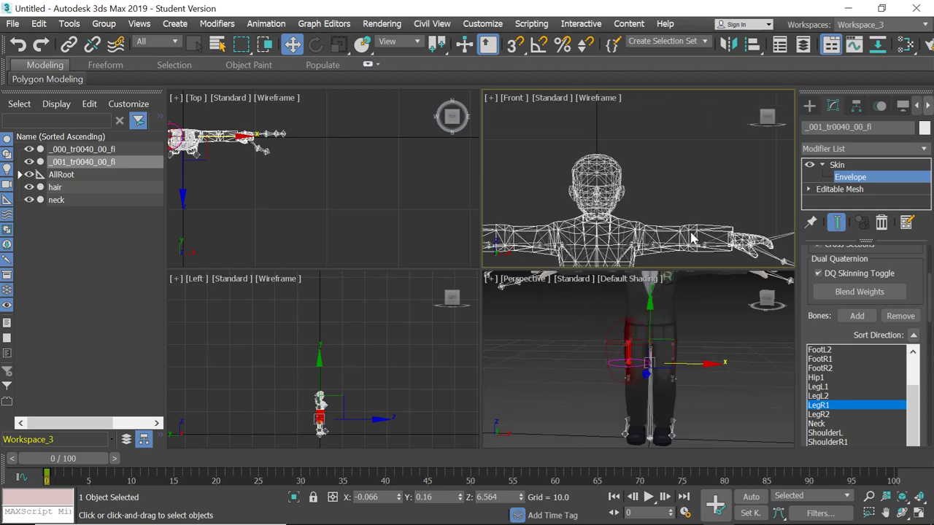
scroll(692, 238, "down", 4)
Step: Check the Hip1 envelope around the pelvis and remove the Hip1 bone from the Skin modifier's bone list
left_click(832, 378)
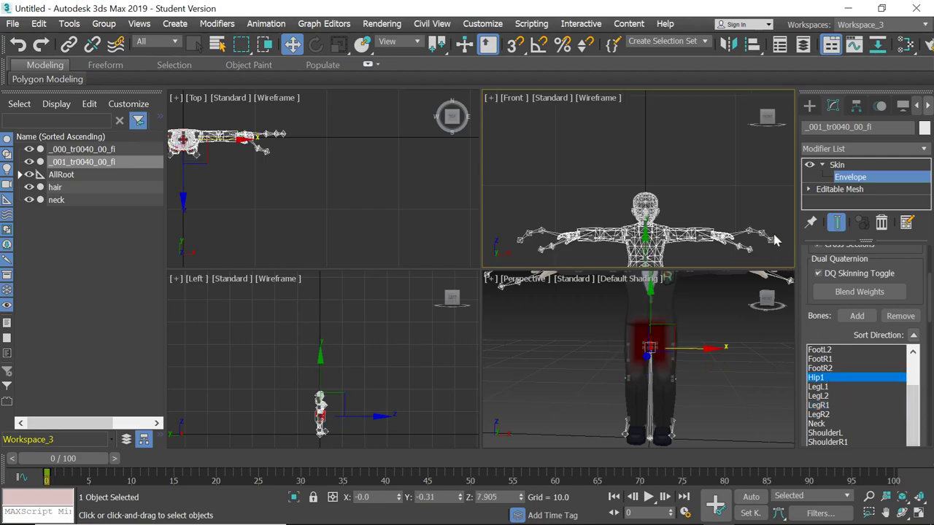
key("z")
scroll(708, 322, "up", 5)
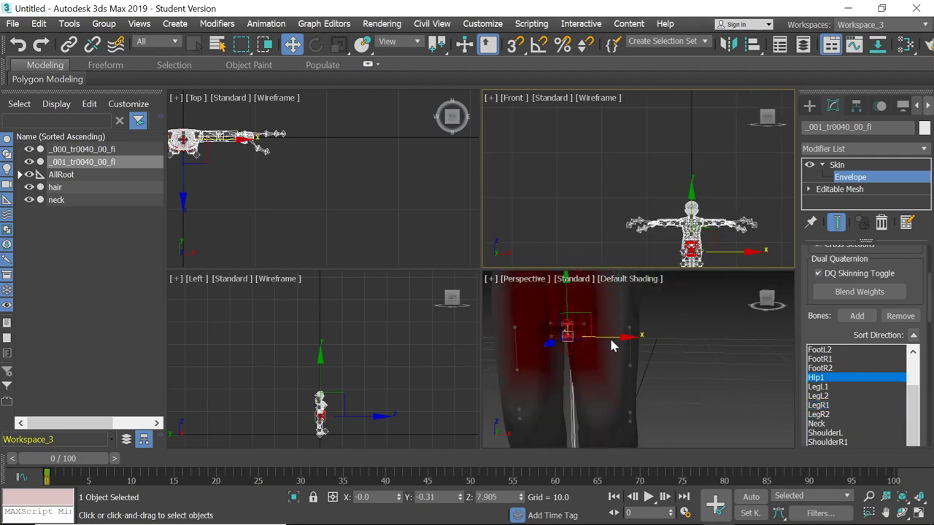
scroll(591, 337, "down", 2)
left_click(592, 339)
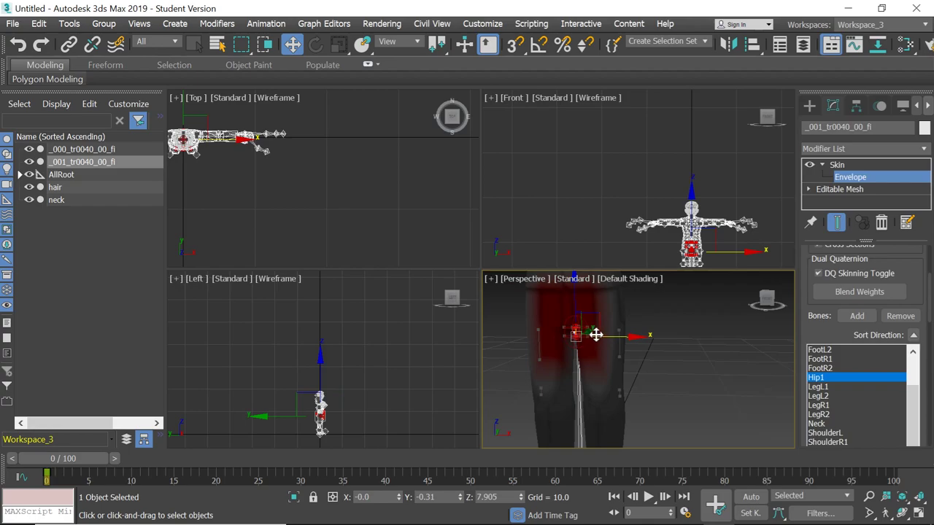
scroll(592, 335, "up", 2)
left_click(584, 334)
left_click_drag(607, 338, 574, 353)
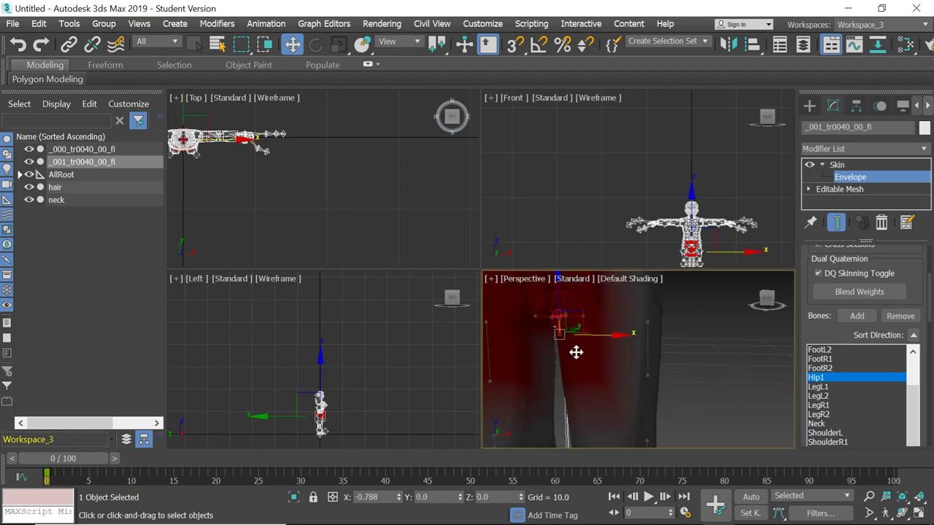
scroll(576, 354, "down", 4)
scroll(575, 343, "up", 4)
left_click(898, 317)
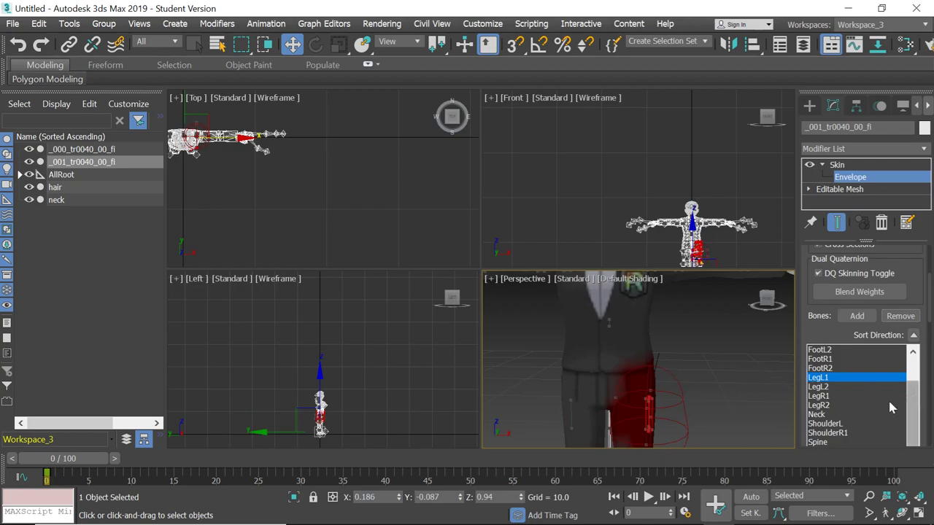
Step: Raise the upper end of the Spine envelope to about Z 13.24 and widen it to about X -3.02
left_click(830, 445)
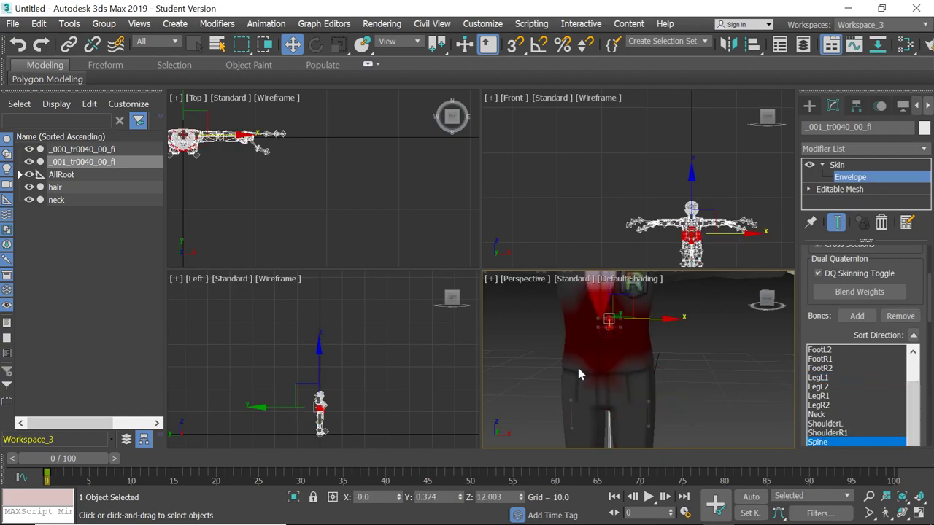
scroll(602, 358, "up", 3)
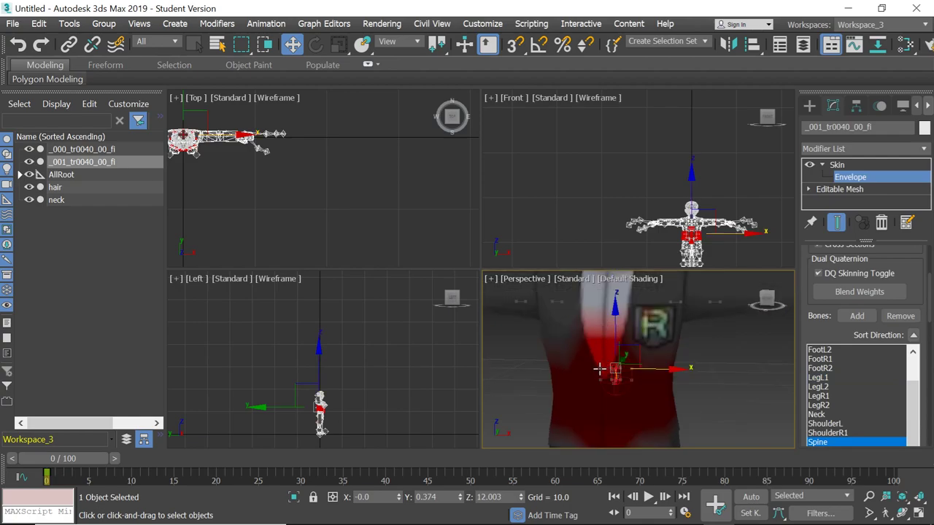
mouse_move(618, 369)
left_mouse_down()
mouse_move(547, 388)
mouse_move(596, 383)
mouse_move(595, 332)
mouse_move(587, 344)
left_mouse_up()
scroll(546, 388, "down", 3)
left_click(598, 386)
left_click(595, 349)
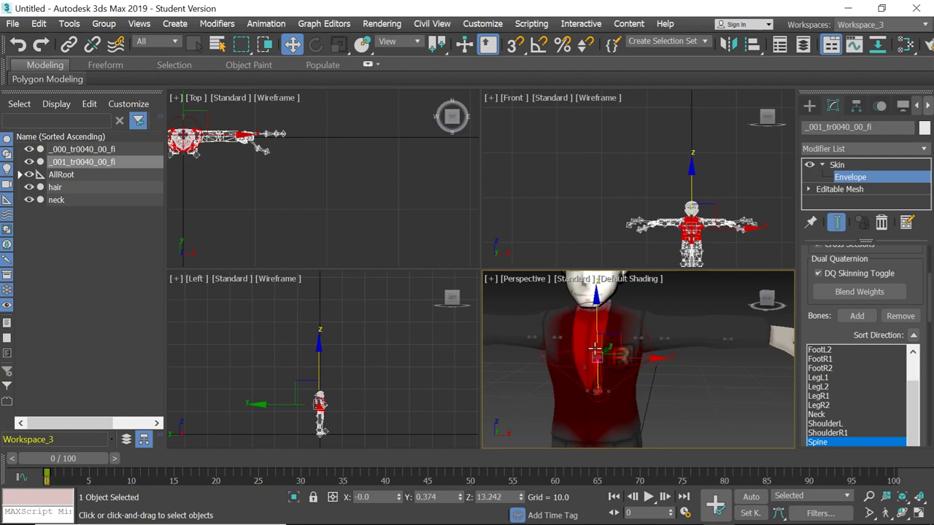
left_click(547, 364)
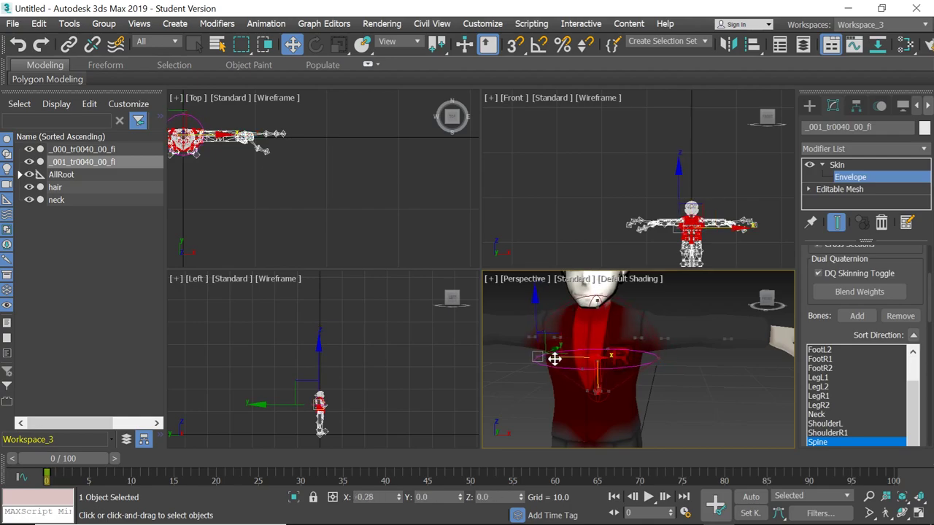
left_click_drag(554, 358, 553, 359)
Step: Examine how the Spine envelope covers the torso, shoulders and neck in the perspective view
scroll(563, 356, "down", 5)
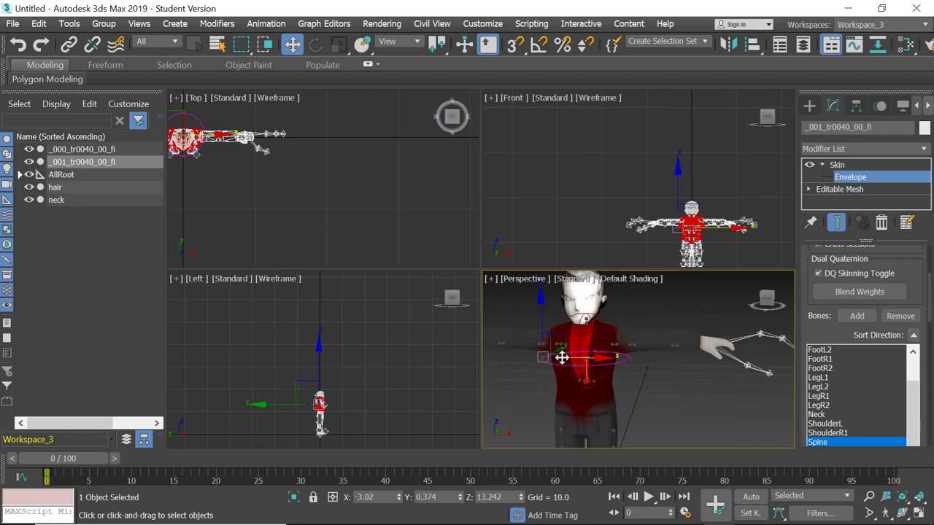
scroll(559, 377, "up", 3)
scroll(558, 377, "down", 3)
scroll(583, 436, "up", 4)
scroll(582, 432, "down", 3)
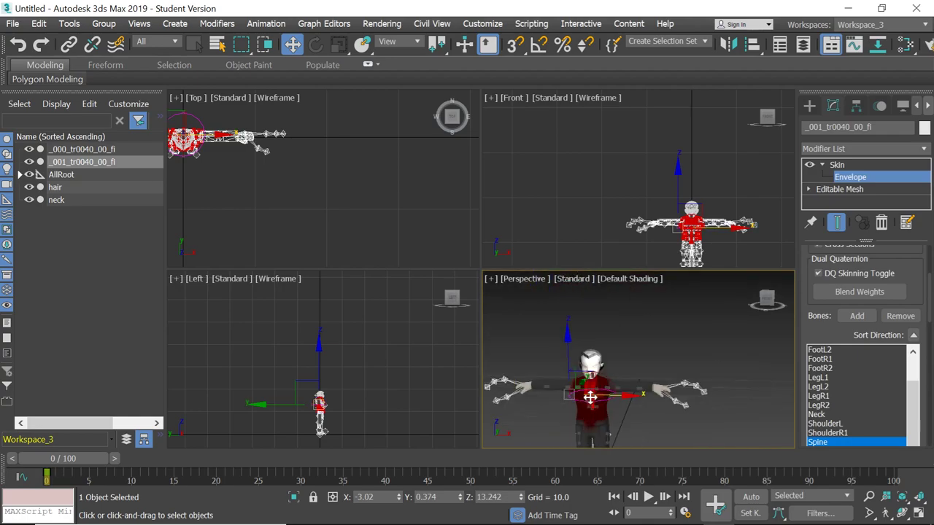
scroll(589, 422, "up", 5)
scroll(588, 412, "down", 5)
scroll(607, 420, "down", 2)
scroll(596, 387, "up", 6)
scroll(596, 392, "down", 2)
scroll(596, 391, "down", 2)
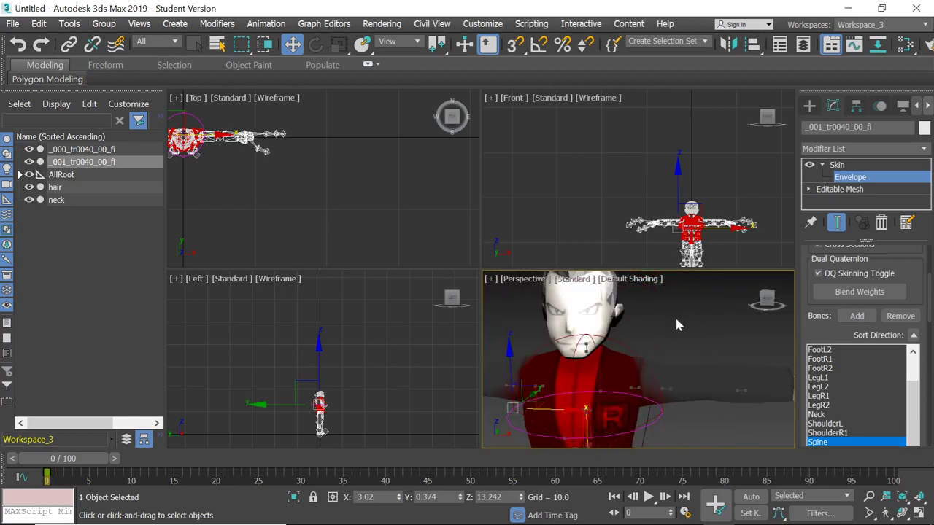
Step: Remove the Neck bone from the Skin modifier's bone list
mouse_move(768, 299)
left_mouse_down()
mouse_move(746, 310)
mouse_move(788, 296)
mouse_move(761, 310)
left_mouse_up()
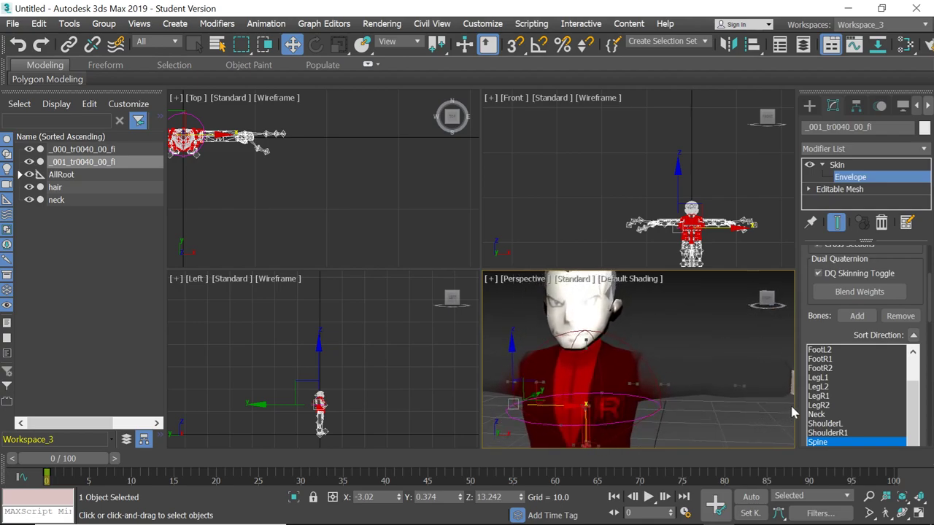
left_click(815, 415)
left_click(901, 316)
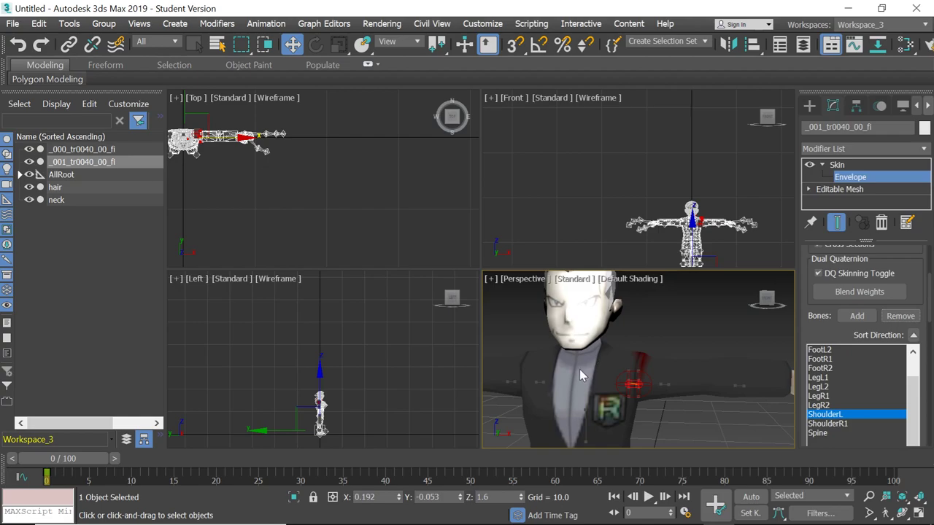
Step: Adjust the radius of the ShoulderR1 envelope's outer end, bringing its upper handle to about Z 14.72
left_click(882, 423)
scroll(534, 376, "up", 4)
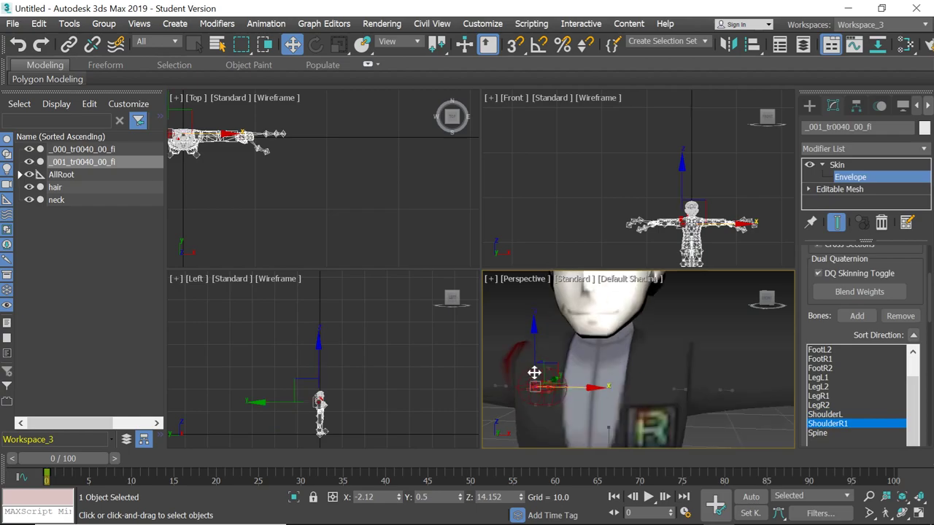
left_click(534, 361)
scroll(531, 353, "down", 2)
left_click_drag(532, 341, 533, 300)
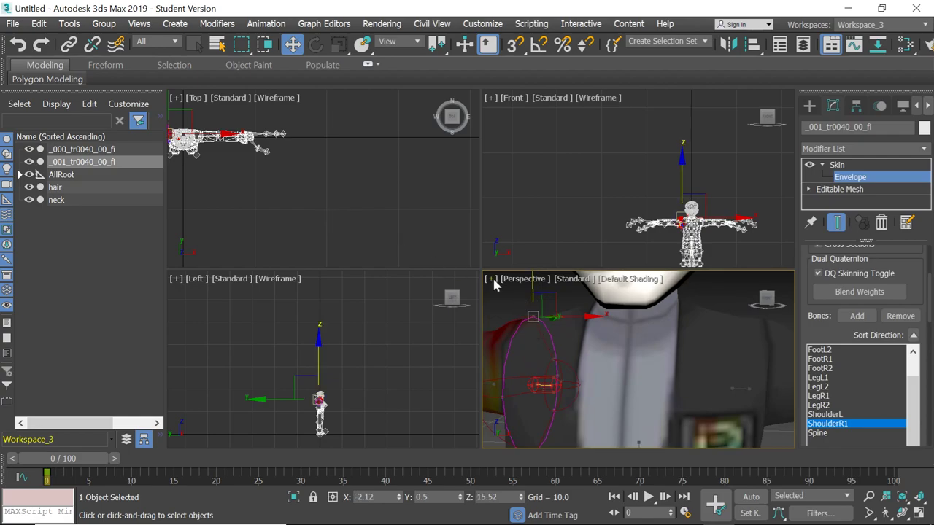
left_click_drag(534, 296, 532, 338)
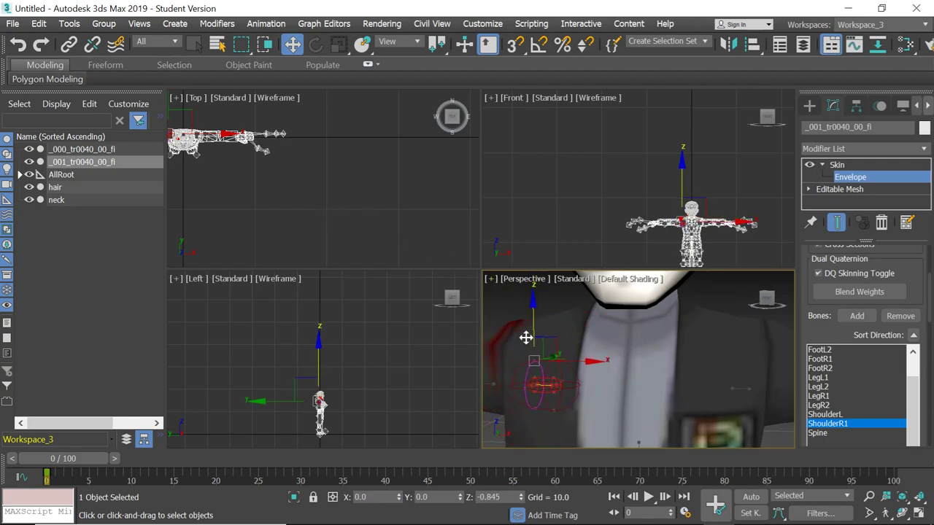
Step: Examine the whole figure and the legs, checking the area covered by the LegL1 envelope
scroll(542, 333, "down", 3)
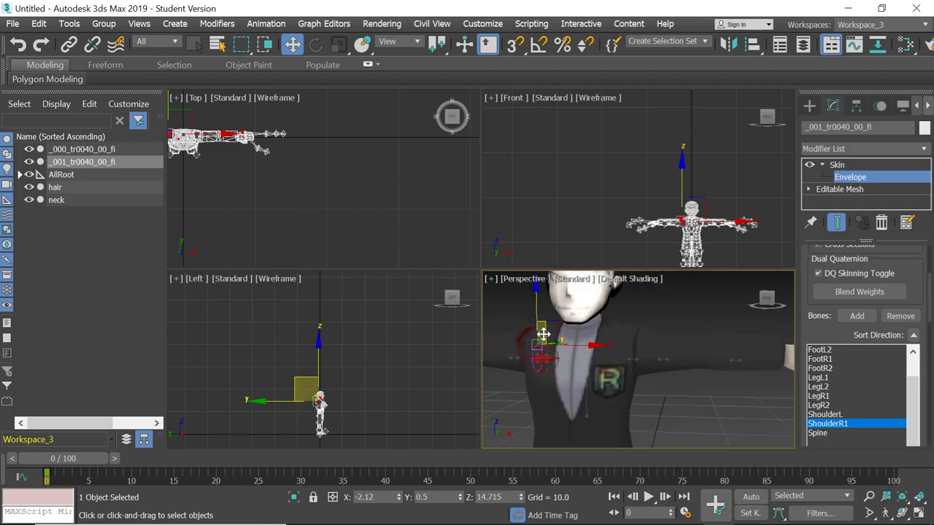
scroll(543, 334, "down", 5)
scroll(583, 423, "down", 2)
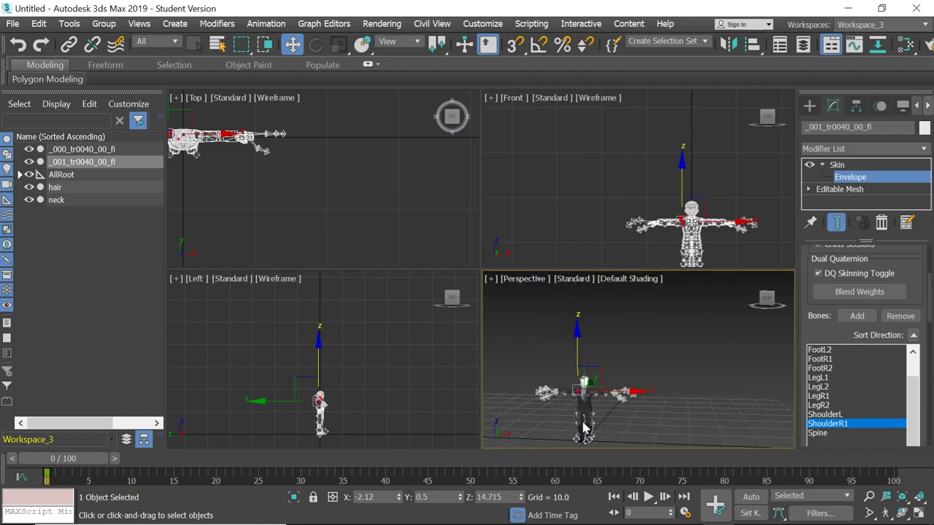
scroll(573, 432, "up", 6)
scroll(565, 434, "down", 6)
scroll(566, 438, "up", 6)
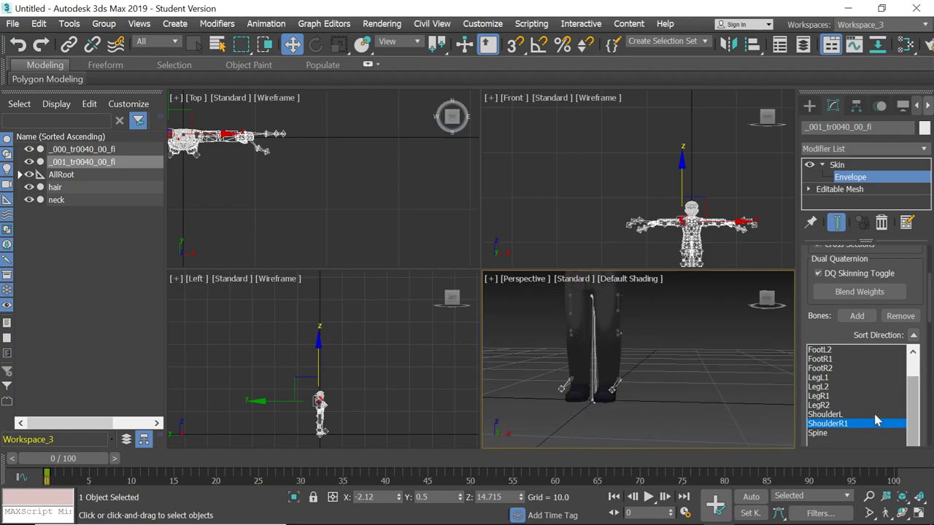
left_click(819, 377)
scroll(599, 337, "down", 2)
scroll(606, 328, "up", 4)
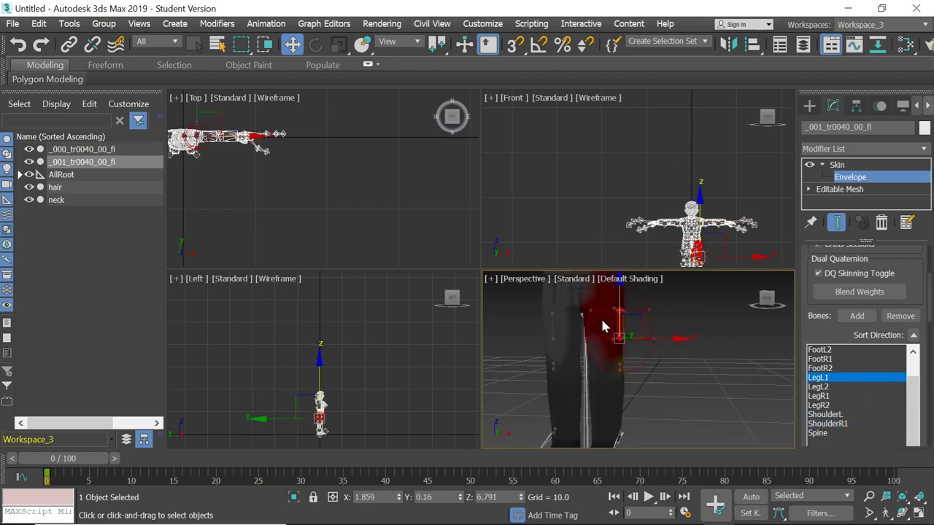
scroll(612, 409, "down", 6)
scroll(599, 355, "up", 3)
scroll(605, 362, "up", 2)
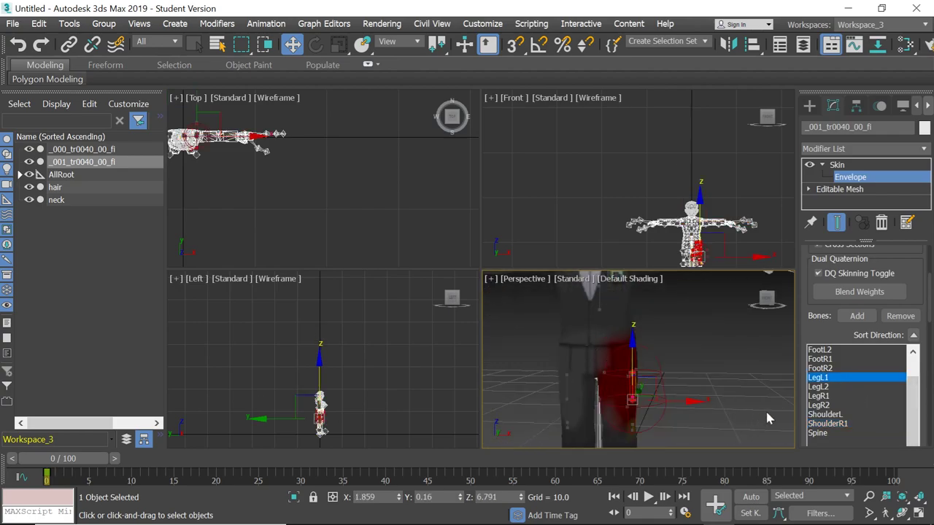
Step: Examine the Spine envelope's influence on the torso and around the waist
left_click(833, 435)
scroll(534, 381, "down", 5)
scroll(547, 372, "up", 6)
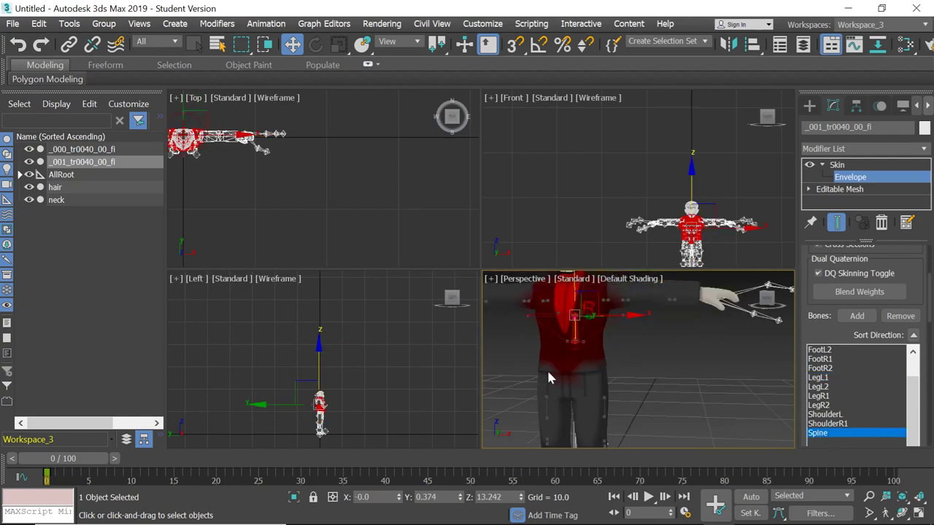
scroll(606, 388, "down", 2)
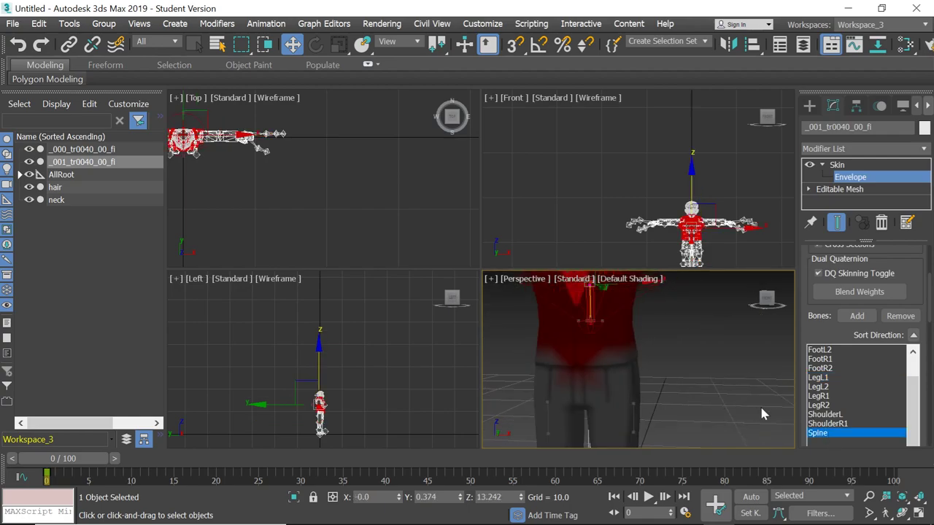
scroll(878, 389, "up", 2)
scroll(650, 391, "down", 3)
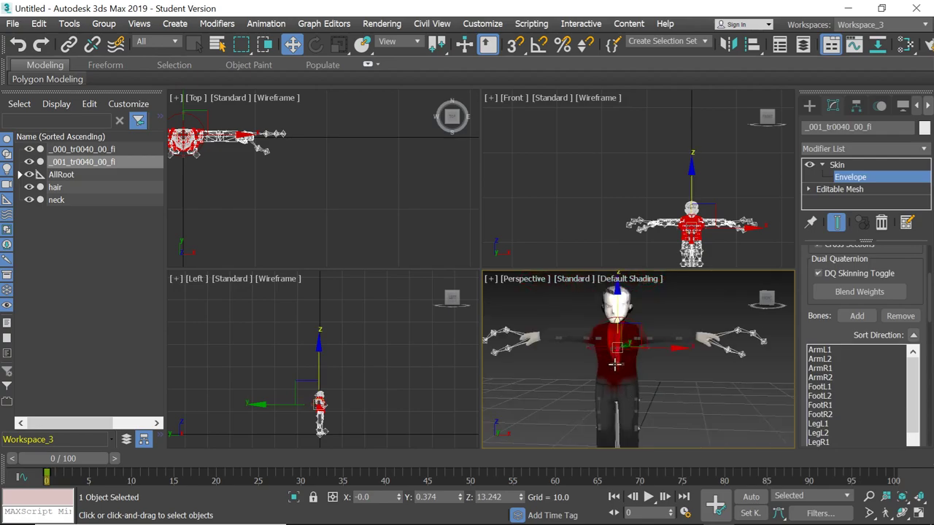
scroll(624, 423, "up", 3)
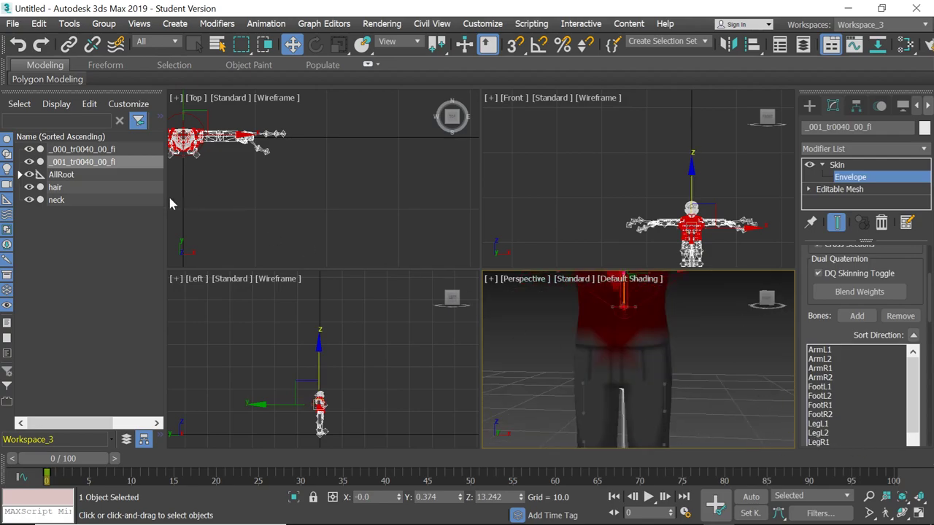
Step: Expand the bone hierarchy from AllRoot through Root, Center and Hip1 to Spine, and select the Spine bone
left_click(19, 175)
left_click(28, 187)
left_click(37, 200)
left_click(46, 212)
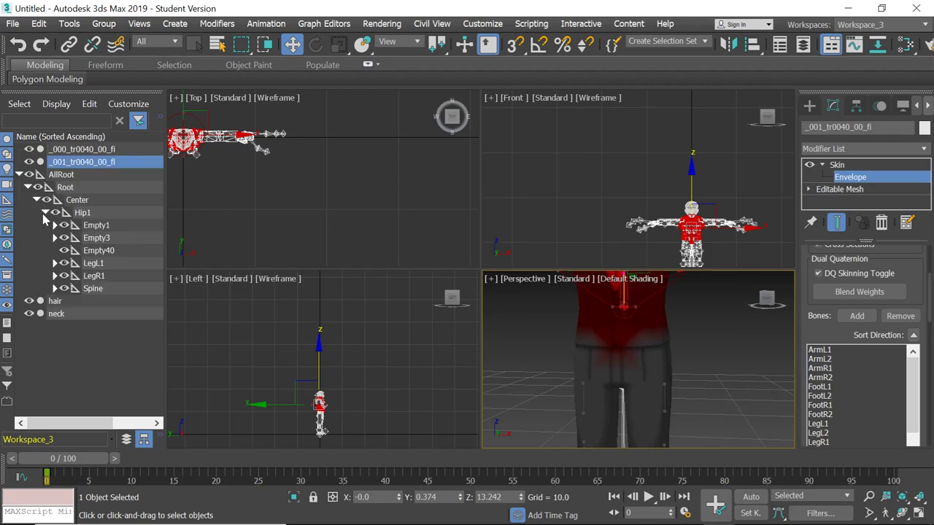
left_click(55, 289)
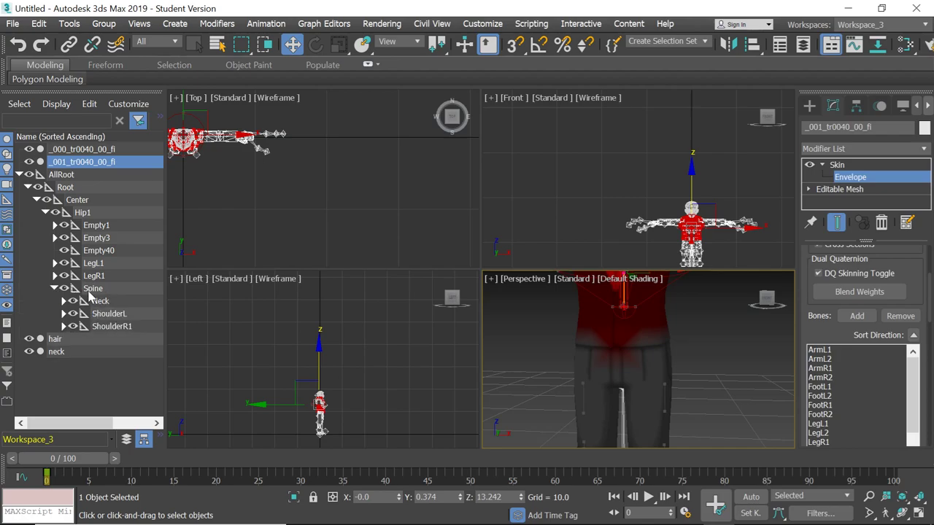
left_click(102, 290)
Step: Test the Spine bone by rotating it slightly in a side view of the figure, and undo the rotation
left_click(762, 301)
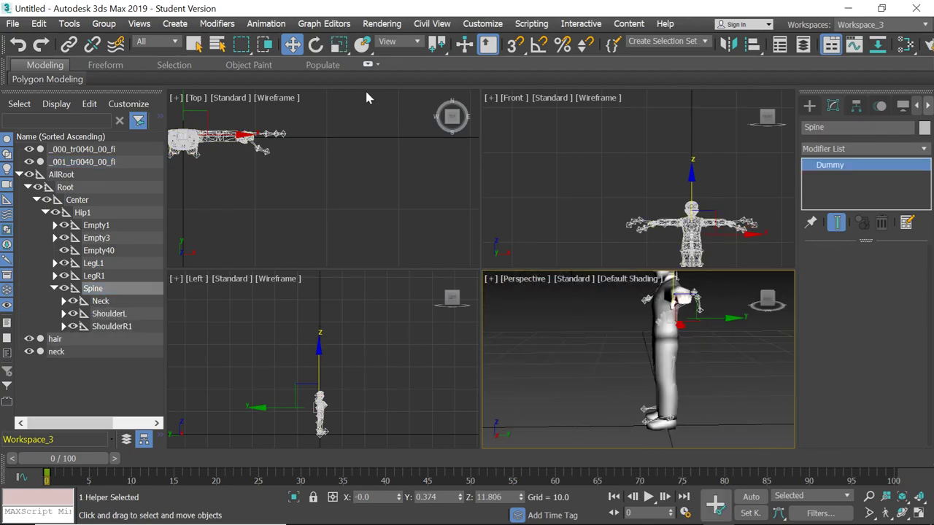
left_click(316, 45)
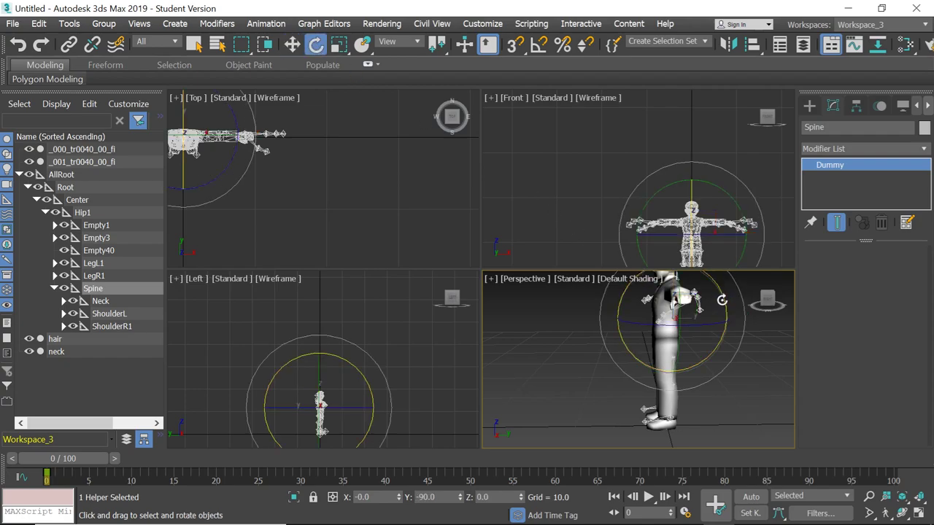
left_click_drag(721, 300, 561, 382)
right_click(562, 383)
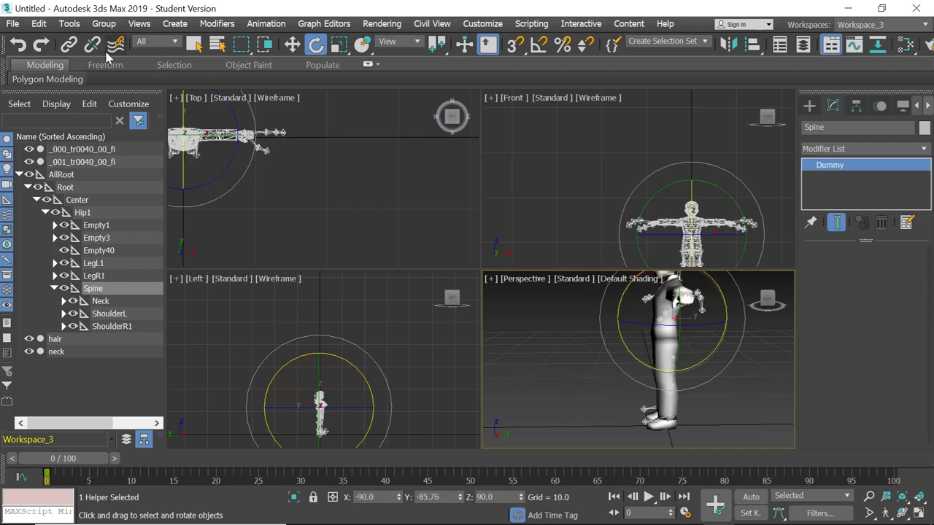
left_click(18, 45)
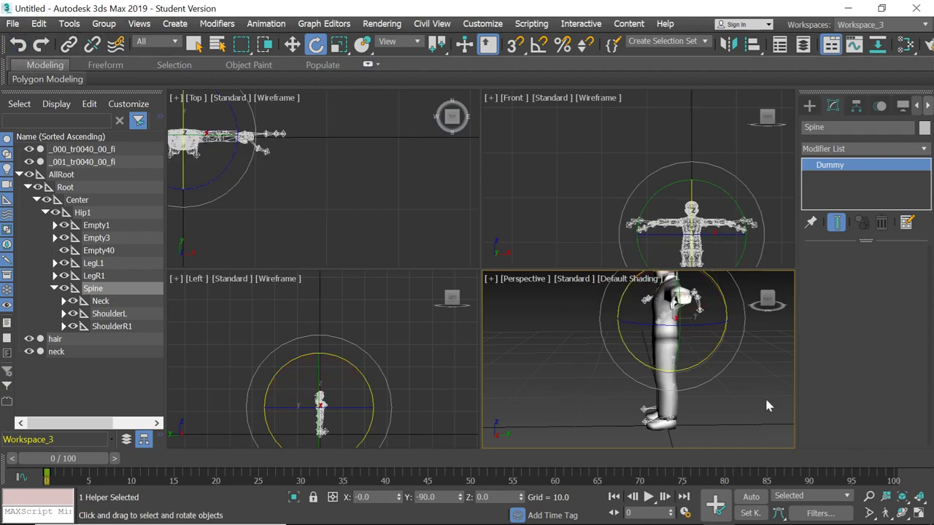
Step: Add the Hip1 bone to the Skin modifier of the body mesh _001_tr0040_00_fi
scroll(693, 296, "up", 3)
left_click_drag(766, 314, 809, 316)
left_click(571, 413)
left_click(645, 395)
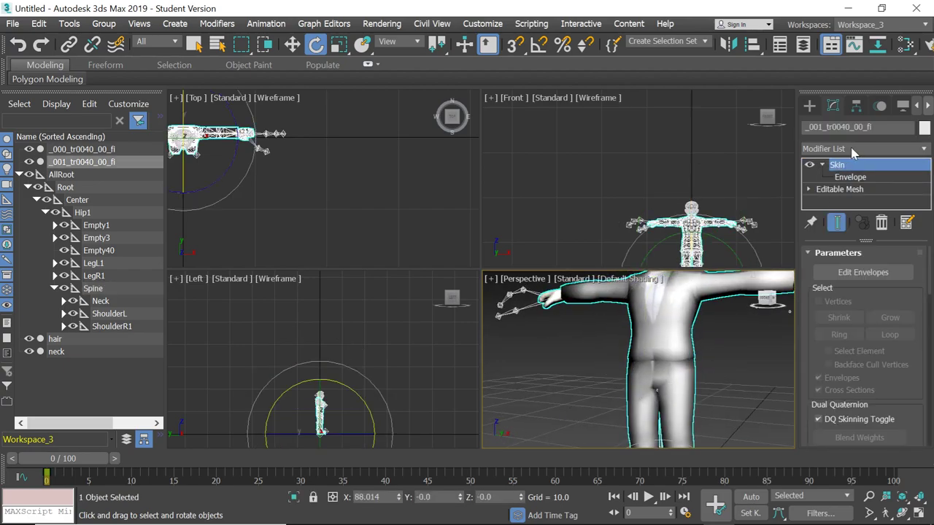
left_click(854, 149)
scroll(850, 156, "down", 4)
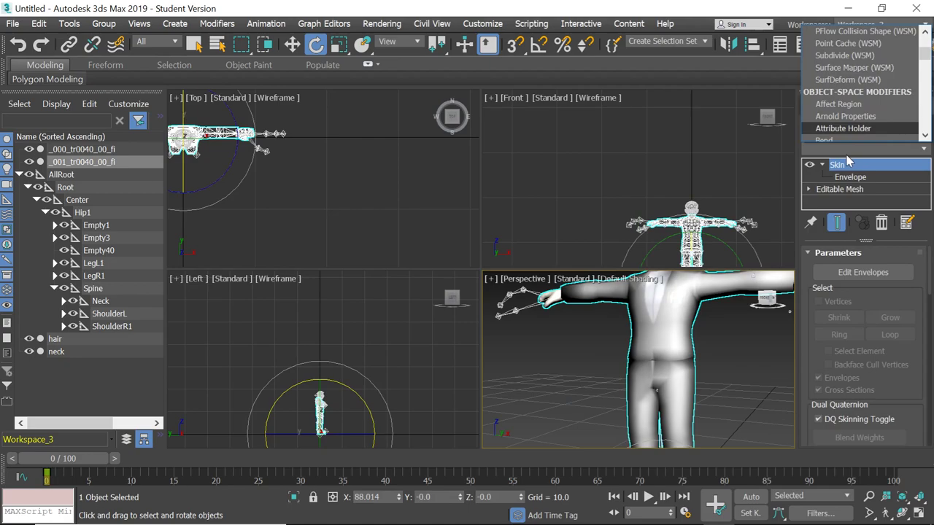
left_click(847, 157)
scroll(848, 323, "down", 3)
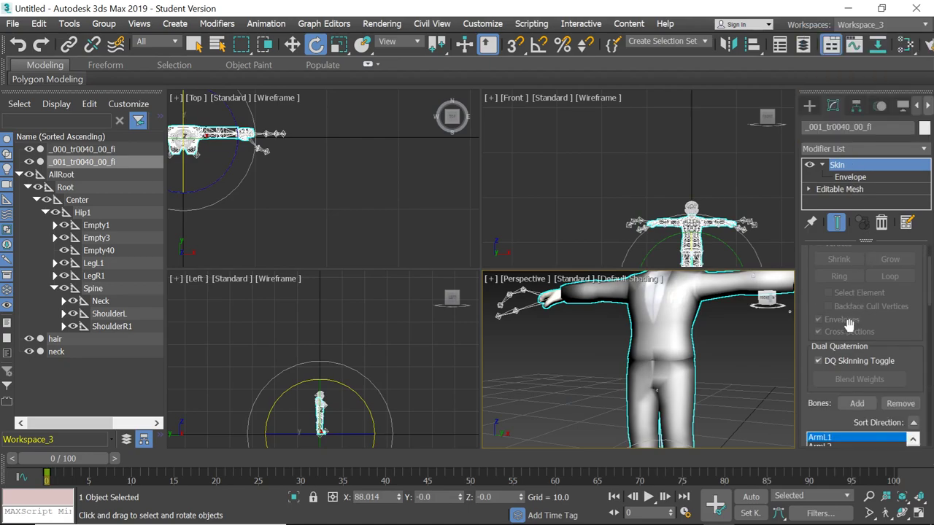
left_click(857, 404)
left_click(11, 106)
left_click(20, 118)
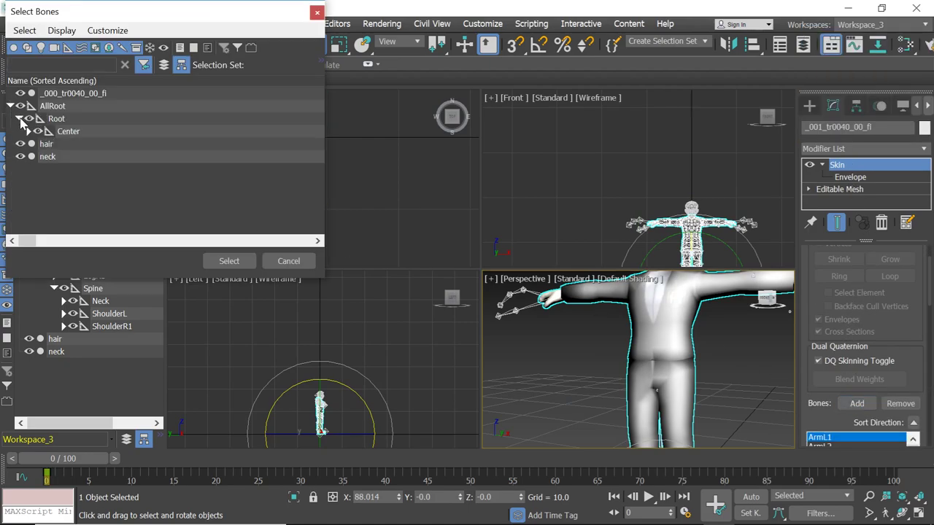
left_click(28, 131)
left_click(76, 144)
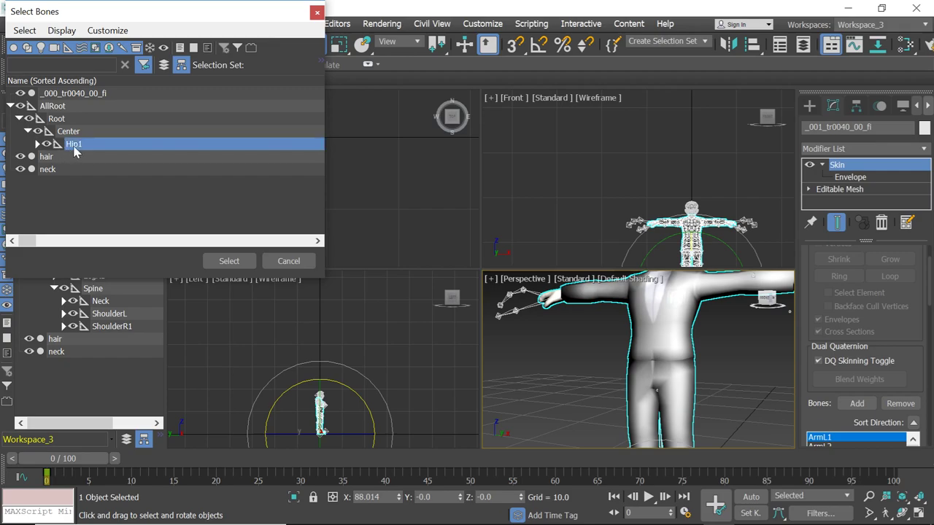
left_click(219, 260)
Step: Enlarge the Hip1 envelope around the hips, bringing its side handle to about X -3.065, and leave envelope editing
scroll(848, 313, "down", 3)
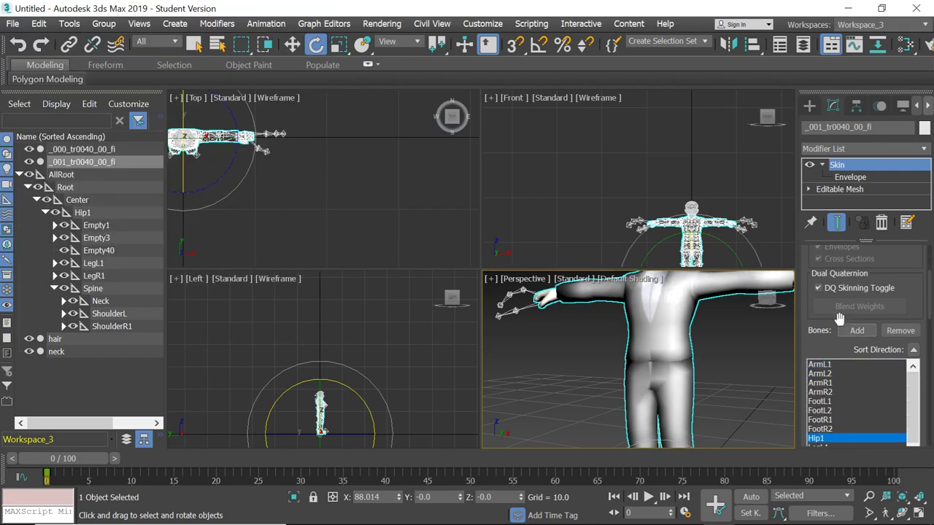
left_click(846, 178)
scroll(647, 406, "up", 4)
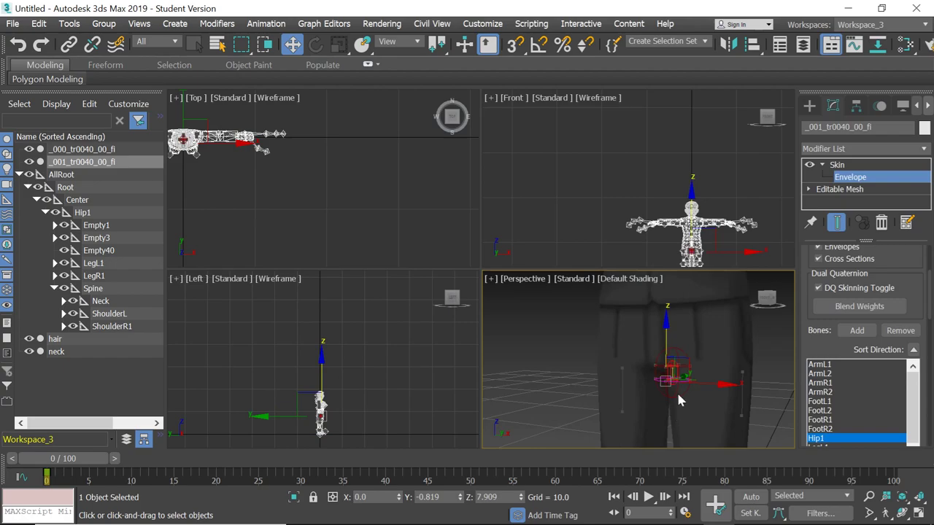
left_click(656, 367)
left_click_drag(656, 367, 632, 362)
scroll(700, 255, "up", 3)
scroll(666, 233, "up", 4)
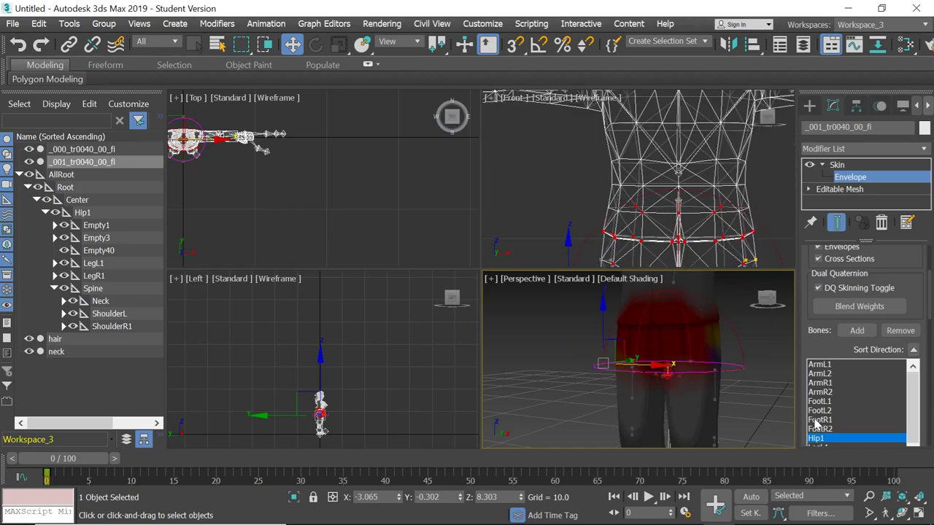
left_click(850, 177)
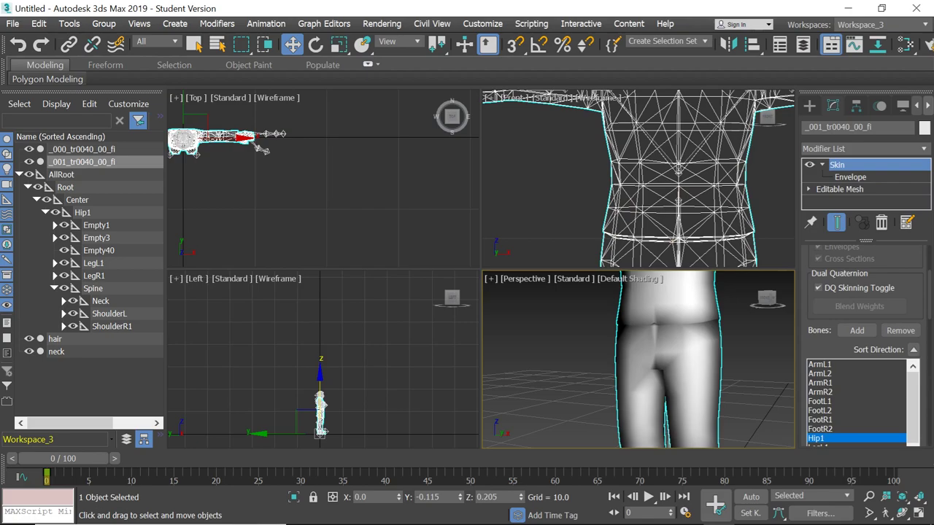
Step: Test how the waist bends by rotating the Spine bone strongly forward and back, and undo the rotations
left_click(119, 289)
scroll(623, 301, "down", 6)
scroll(622, 300, "up", 5)
scroll(580, 296, "down", 2)
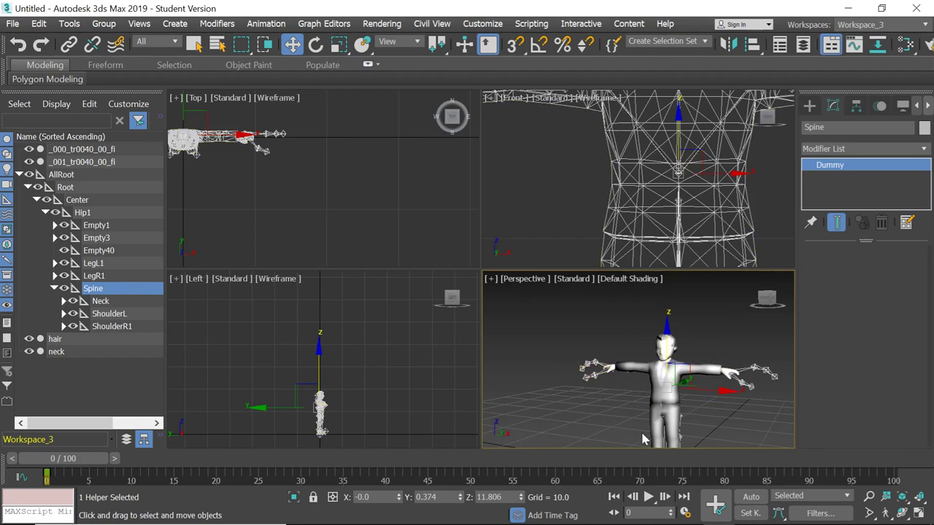
scroll(667, 415, "up", 3)
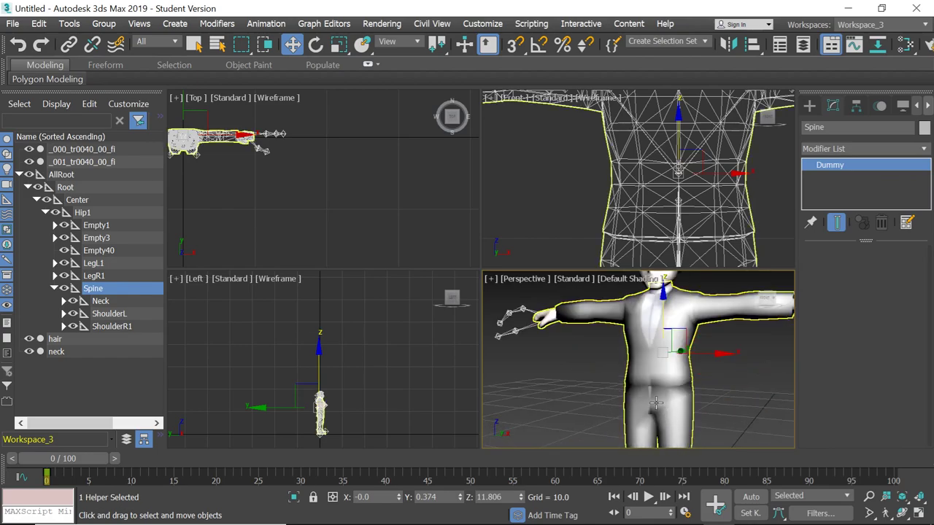
left_click(315, 44)
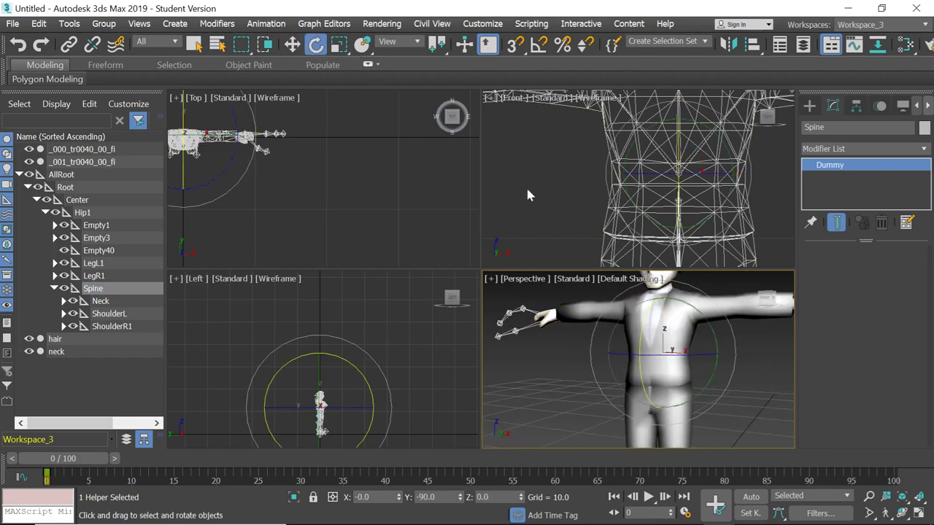
left_click_drag(632, 337, 669, 255)
mouse_move(772, 299)
left_mouse_down()
mouse_move(753, 300)
mouse_move(758, 306)
left_mouse_up()
left_click_drag(713, 331, 556, 278)
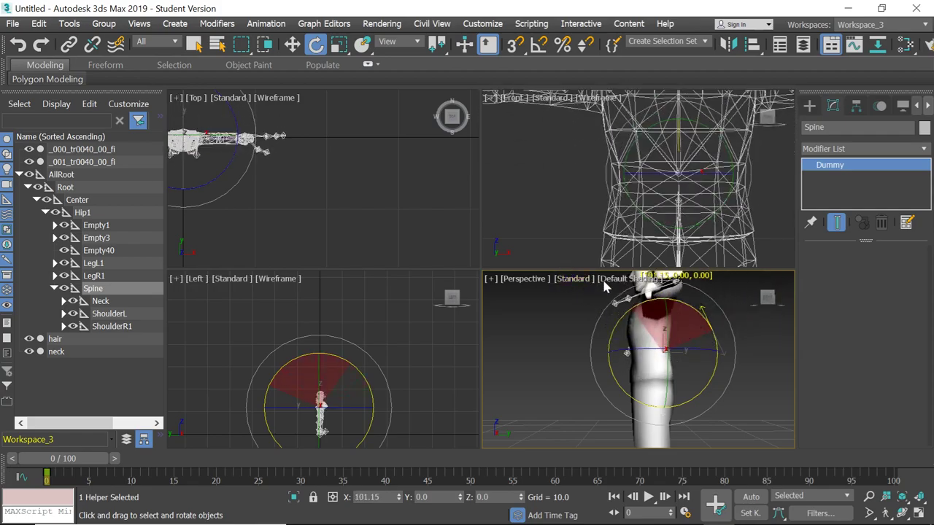
mouse_move(604, 287)
left_mouse_down()
mouse_move(616, 266)
mouse_move(620, 282)
mouse_move(570, 308)
mouse_move(615, 403)
mouse_move(616, 284)
mouse_move(591, 146)
mouse_move(619, 310)
mouse_move(545, 249)
mouse_move(682, 285)
mouse_move(613, 270)
mouse_move(620, 284)
left_mouse_up()
left_click(20, 46)
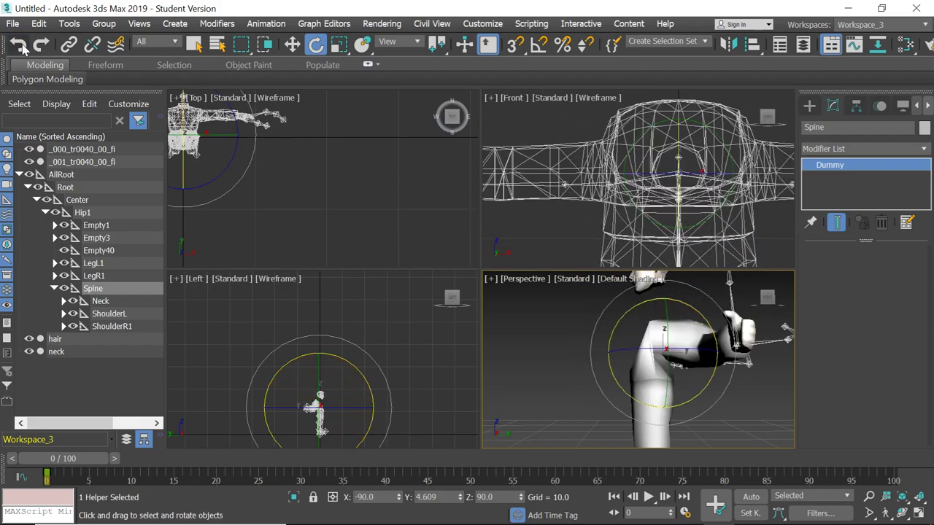
left_click(19, 45)
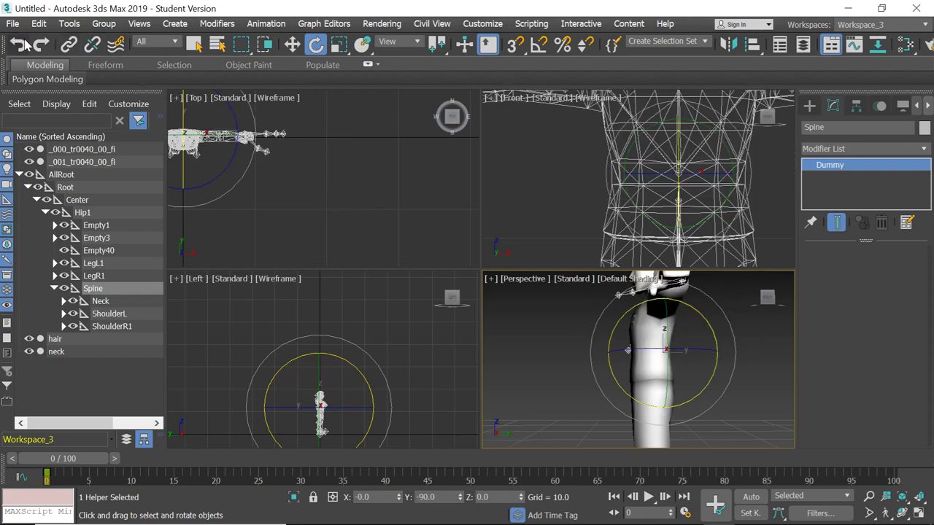
Step: Widen the body mesh's Hip1 envelope further, bringing its handle to about Y 3.747, and leave envelope editing
left_click(567, 405)
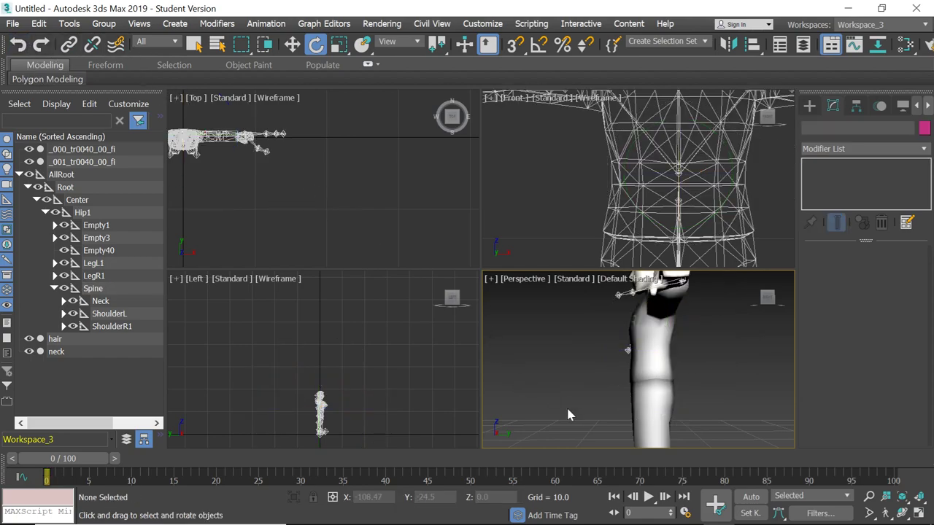
left_click(660, 394)
scroll(868, 351, "down", 5)
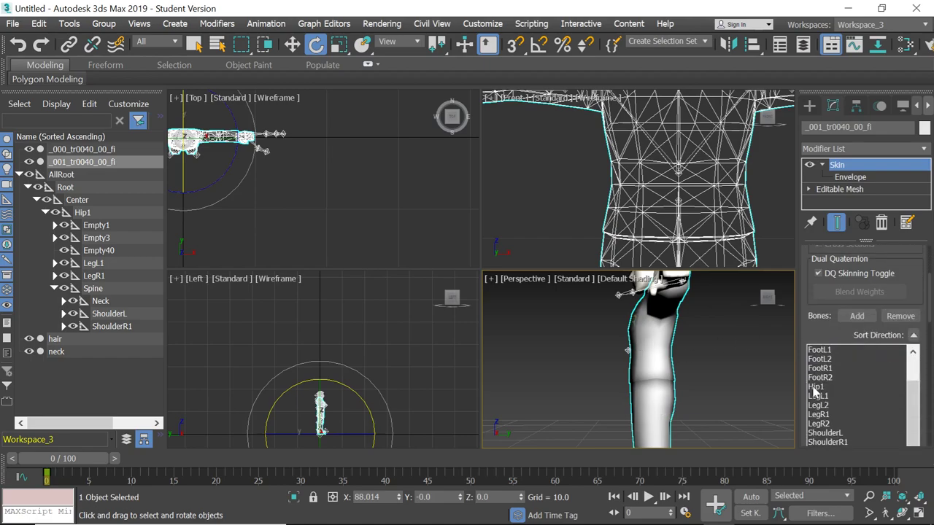
left_click(815, 388)
left_click(853, 180)
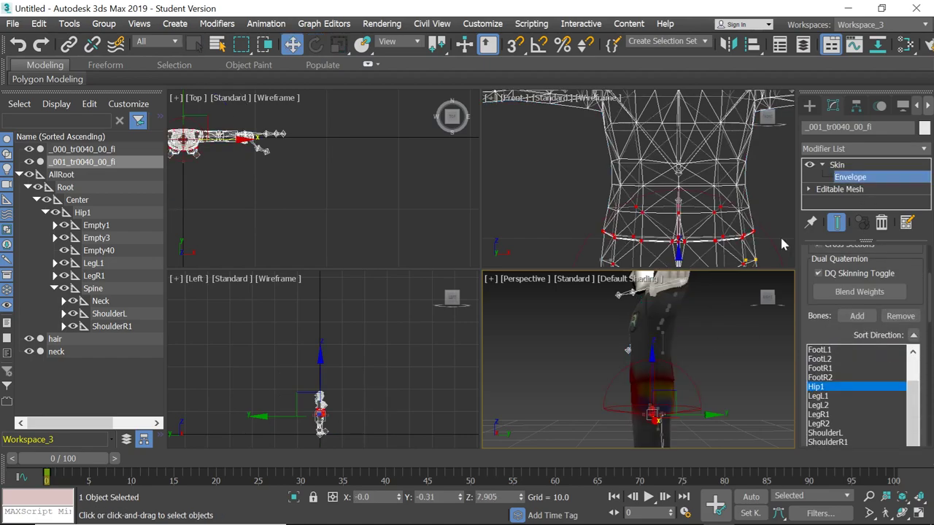
scroll(679, 358, "down", 6)
scroll(681, 429, "up", 5)
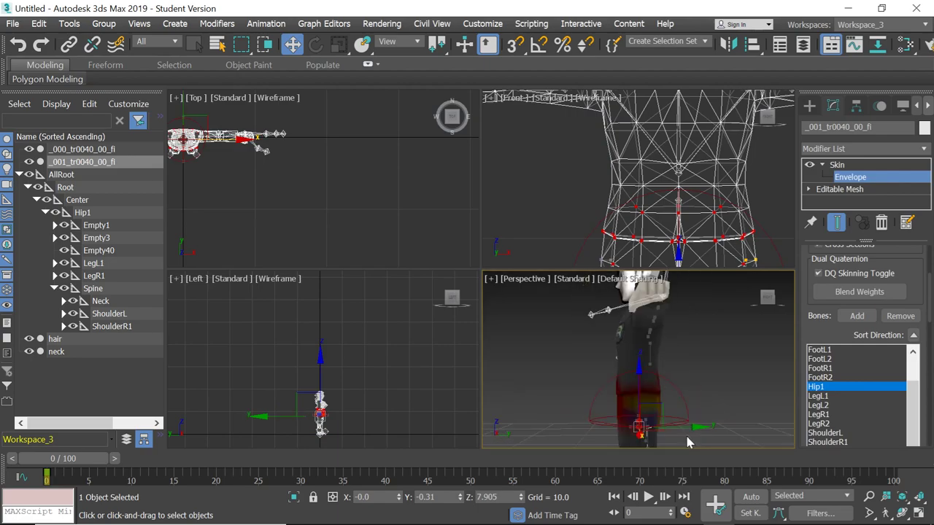
left_click(690, 418)
left_click_drag(688, 420, 727, 428)
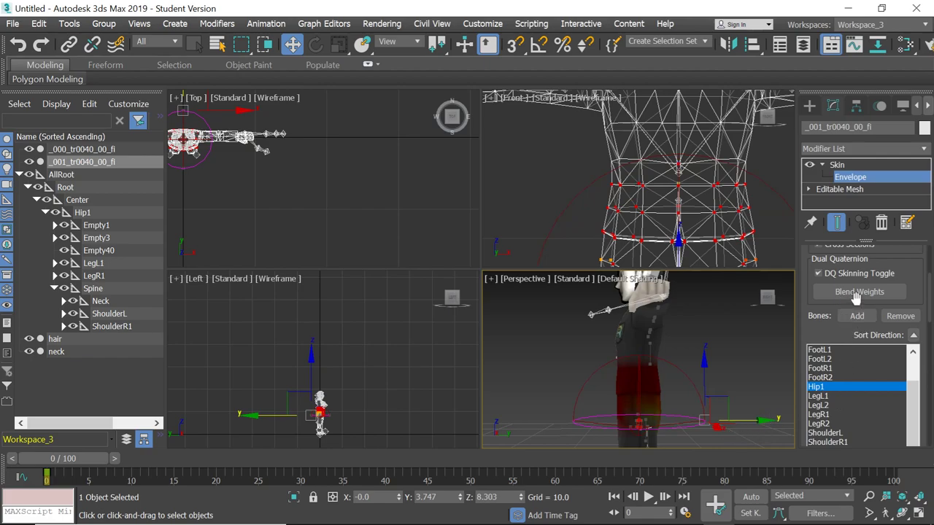
left_click(847, 177)
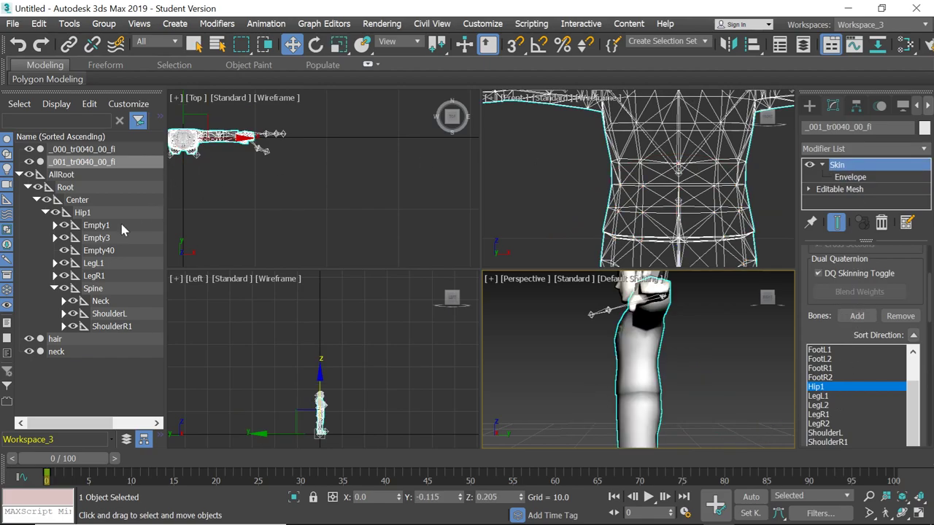
Step: Rotate the Spine bone again to check the waist against the widened Hip1 envelope, and undo the rotation
left_click(88, 290)
left_click(315, 44)
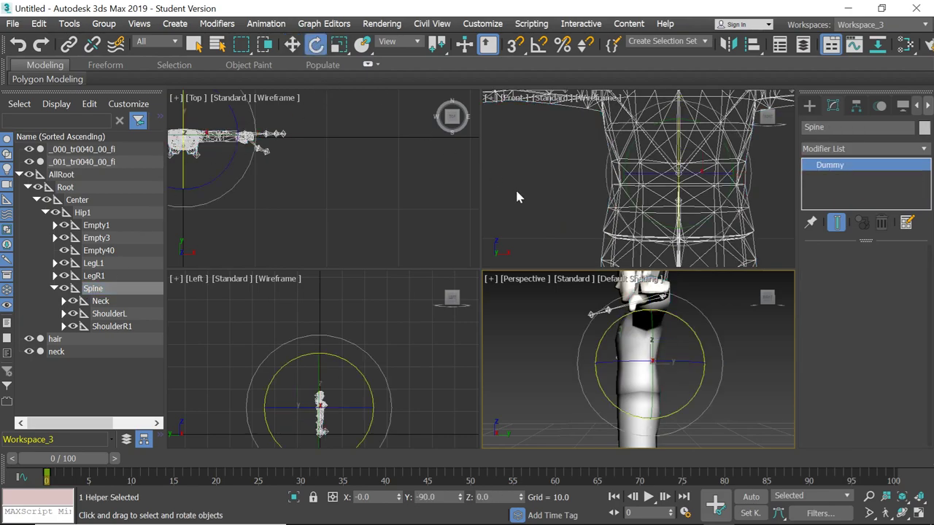
left_click_drag(681, 323, 686, 241)
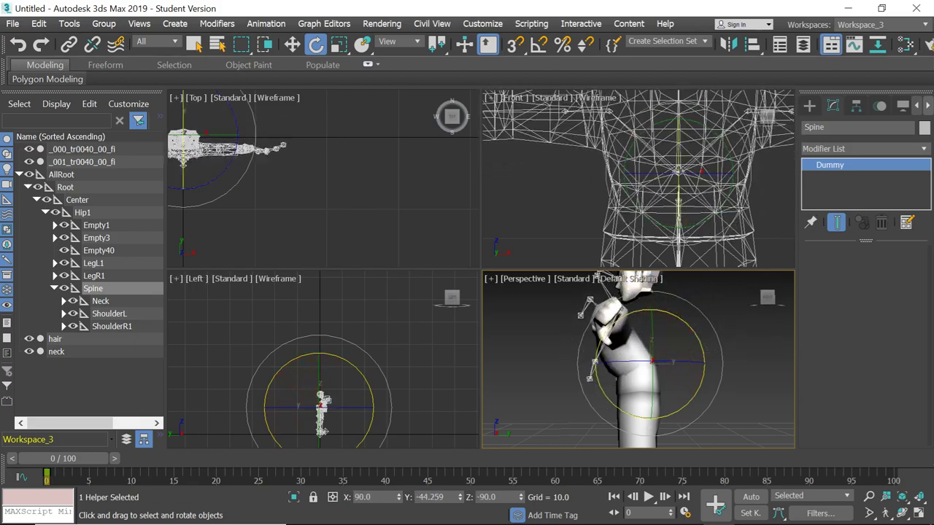
left_click(17, 43)
Step: Select the head mesh _000_tr0040_00_fi together with the hair and neck meshes, leaving the bones unselected
left_click(767, 298)
scroll(701, 338, "up", 5)
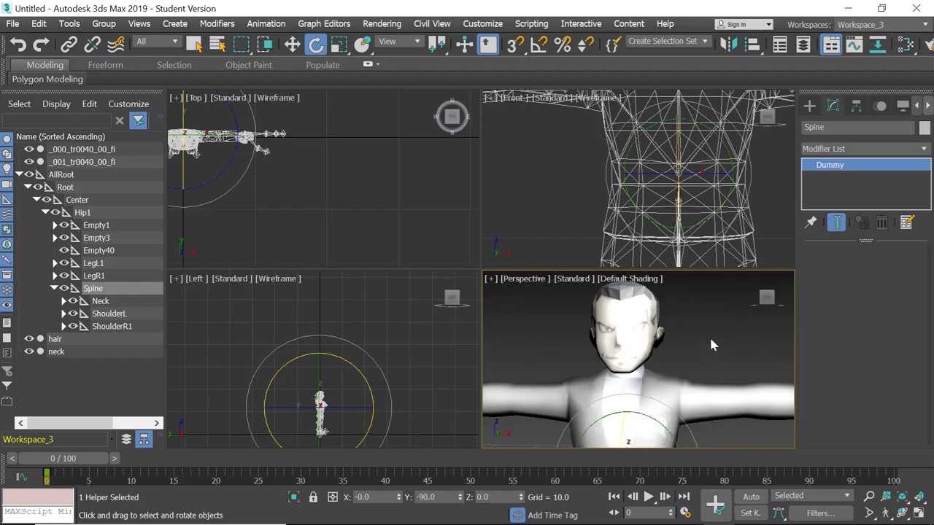
left_click(705, 338)
left_click_drag(704, 335, 567, 296)
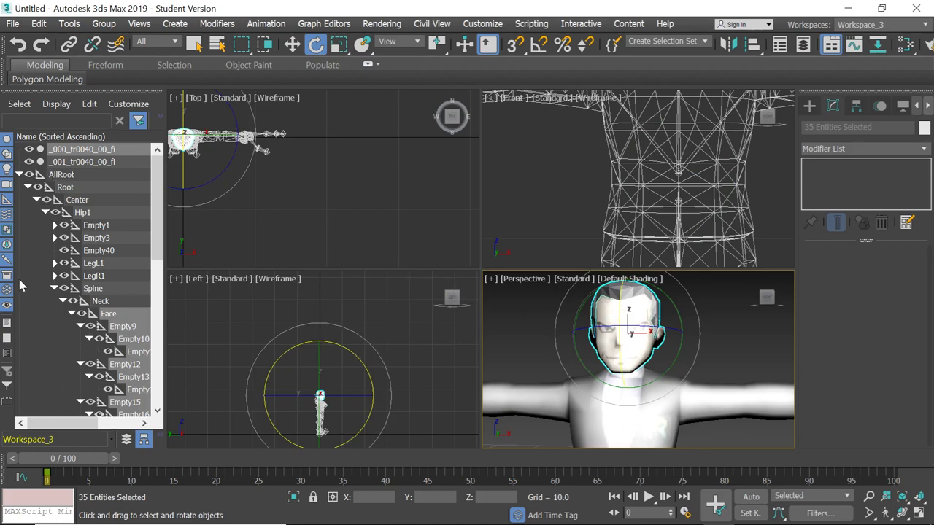
left_click(20, 286)
left_click(630, 306)
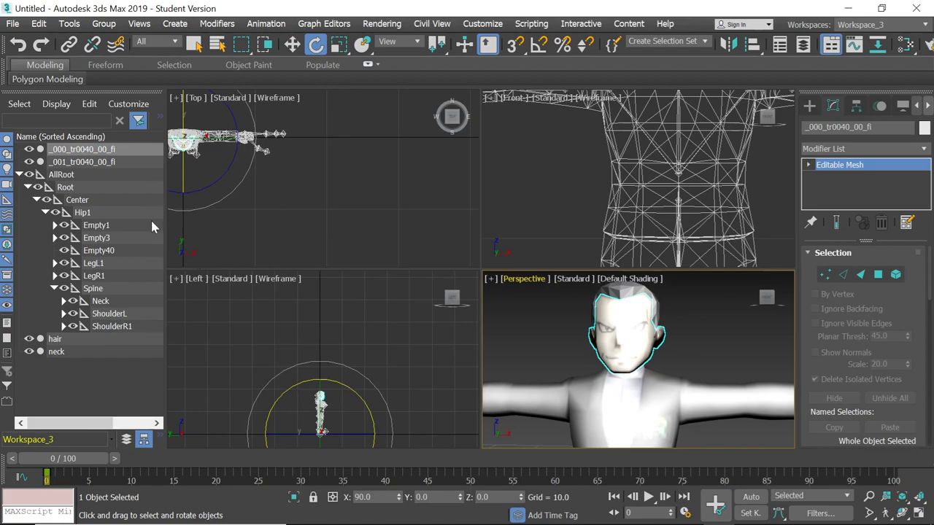
left_click(87, 332, "ctrl")
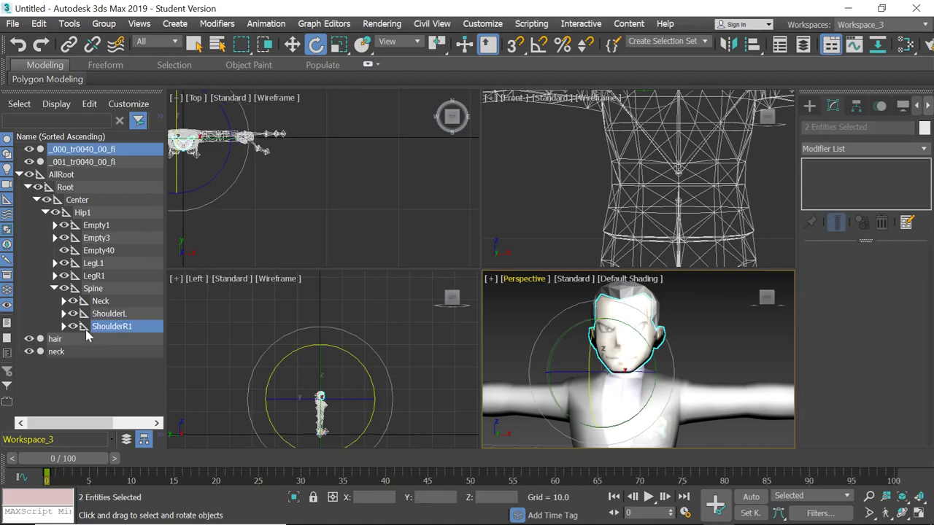
left_click(88, 369)
left_click(84, 338)
left_click(84, 352, "ctrl")
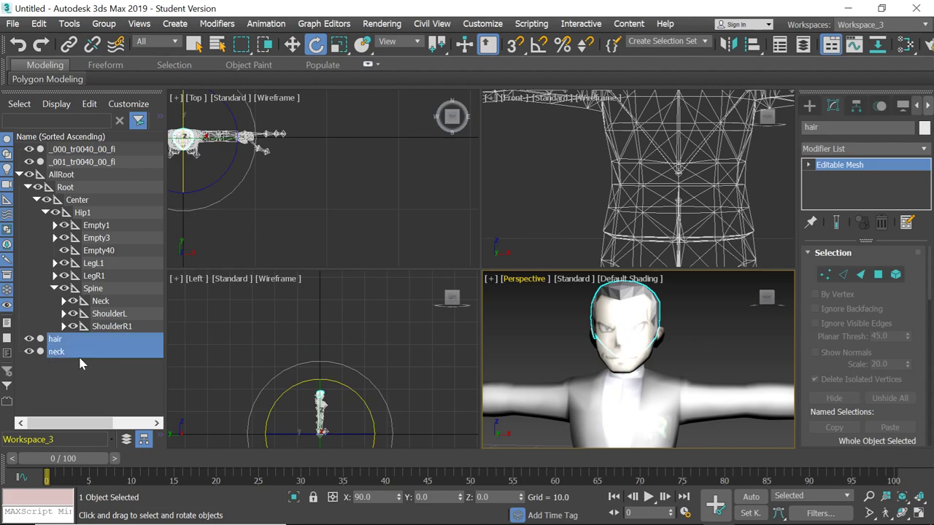
left_click(76, 151, "ctrl")
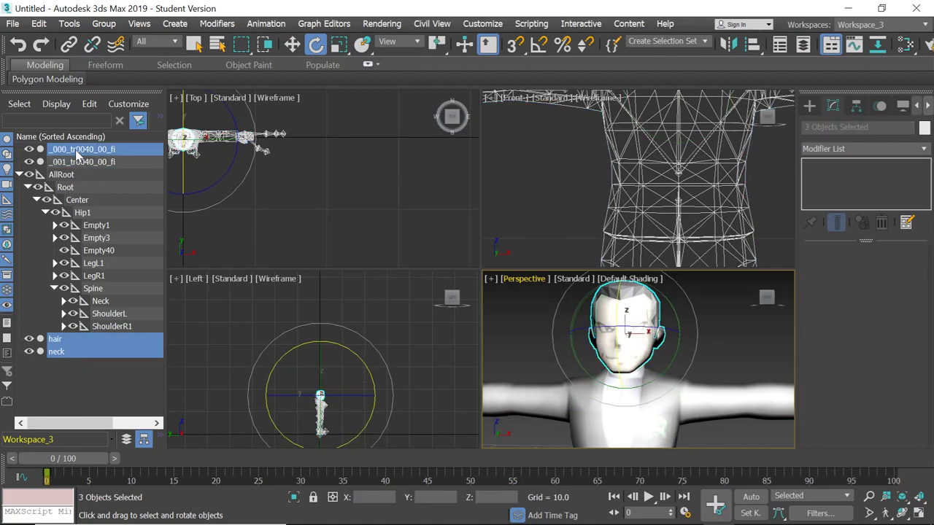
Step: Apply a Skin modifier to the selected head, hair and neck meshes together
left_click(859, 146)
scroll(846, 109, "down", 10)
scroll(843, 110, "down", 10)
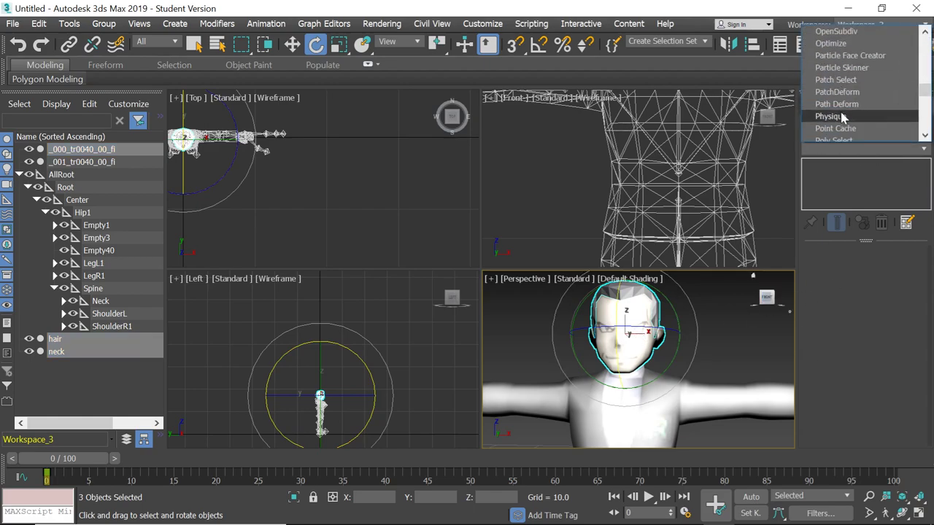
scroll(846, 109, "down", 5)
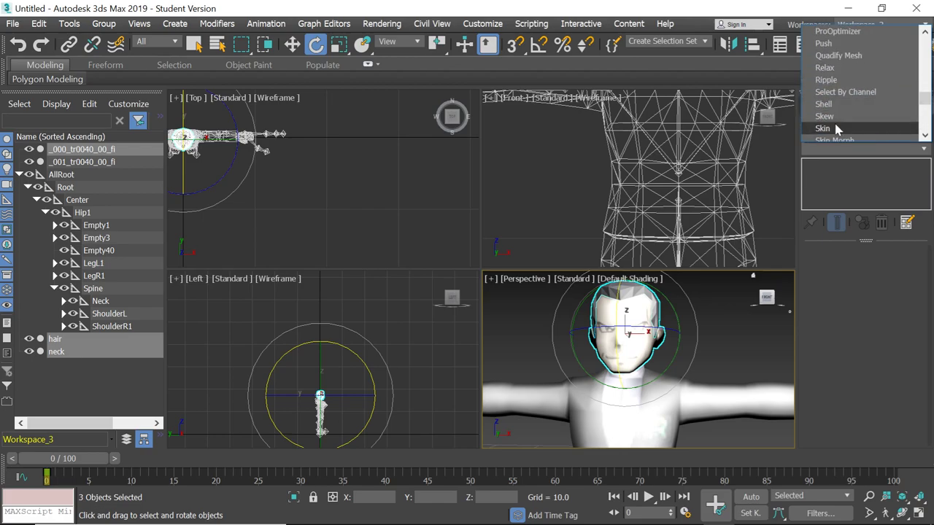
left_click(843, 125)
Step: Add the Face bone, nested under Spine and Neck in the AllRoot hierarchy, to the shared Skin modifier
scroll(850, 387, "down", 3)
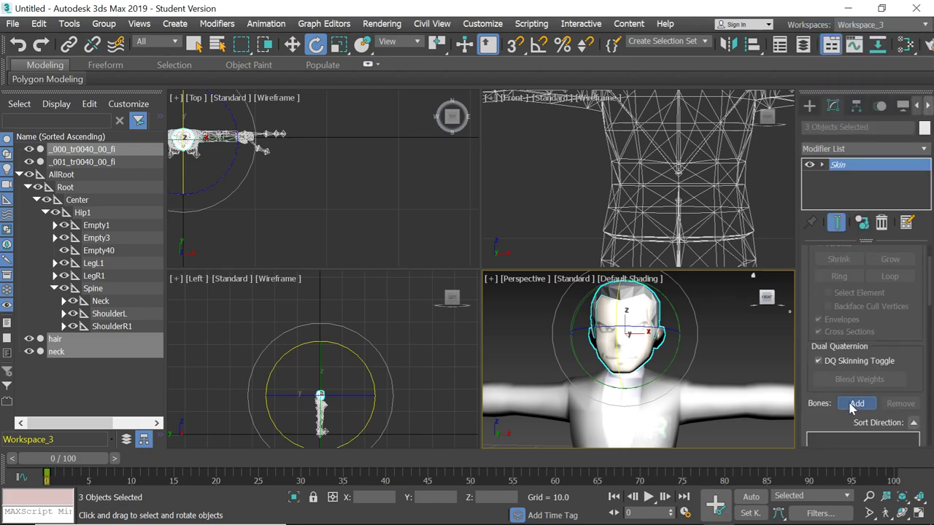
left_click(857, 404)
left_click(11, 107)
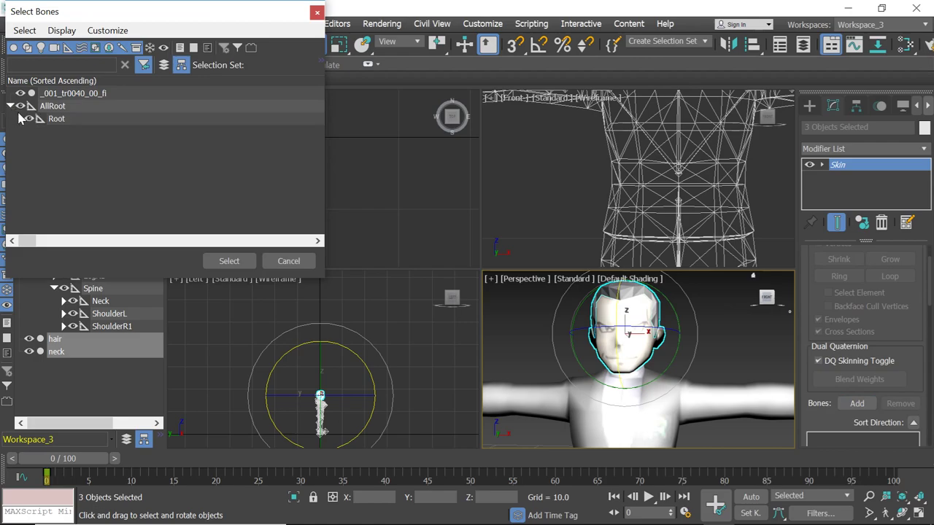
left_click(20, 119)
left_click(28, 131)
left_click(37, 145)
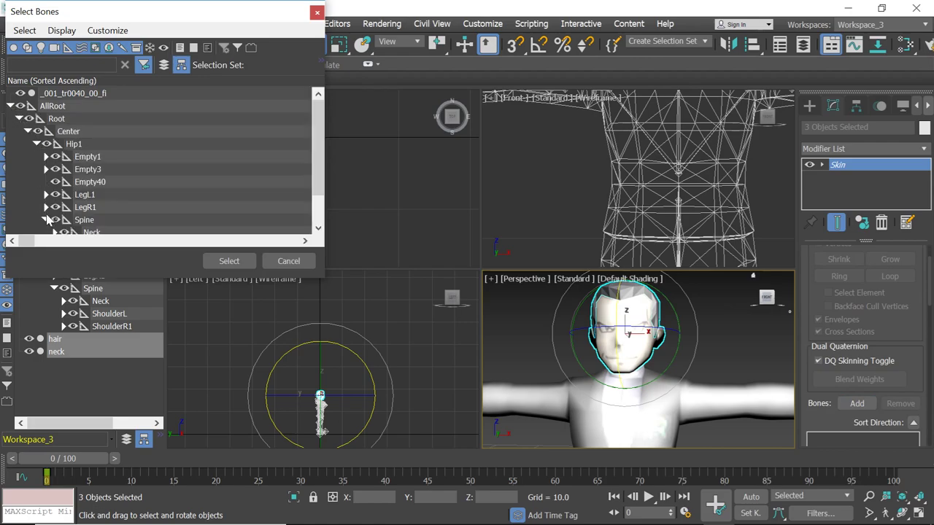
left_click(46, 220)
left_click(55, 195)
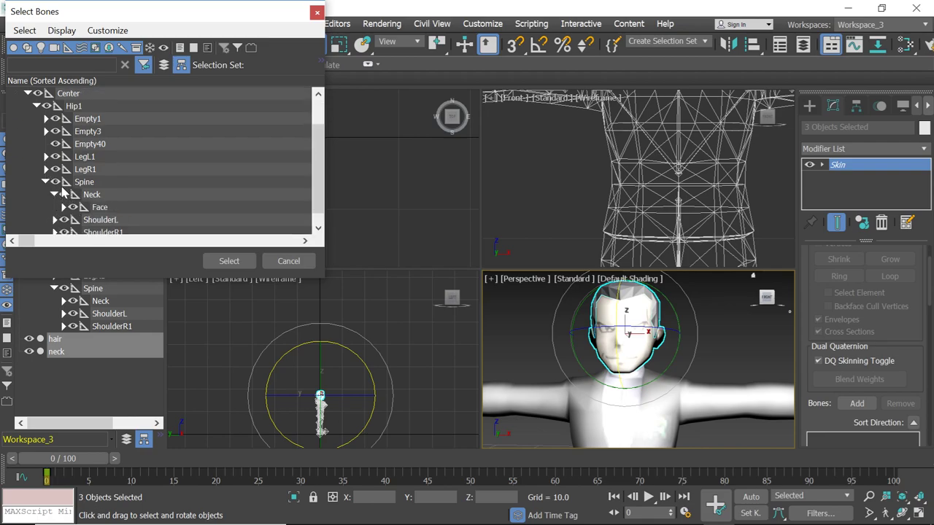
scroll(64, 139, "up", 1)
scroll(66, 136, "down", 1)
scroll(65, 133, "up", 1)
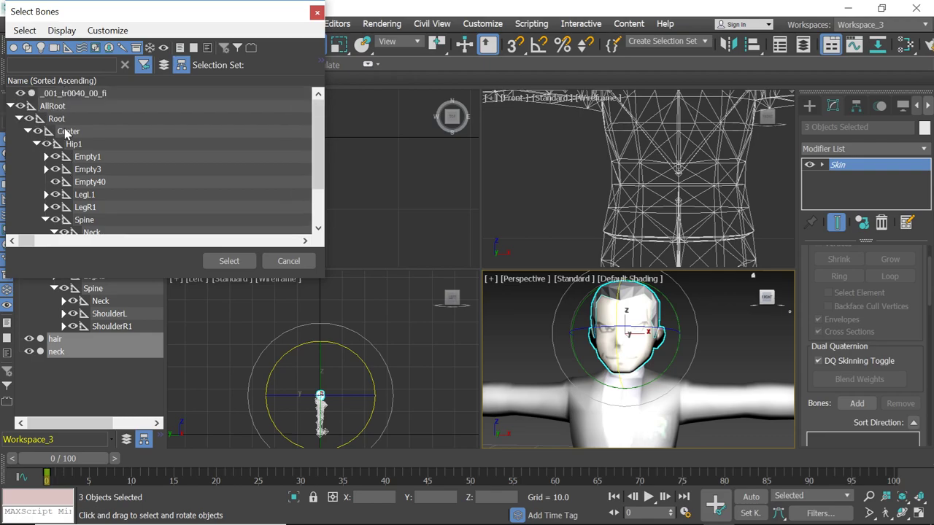
left_click(10, 106)
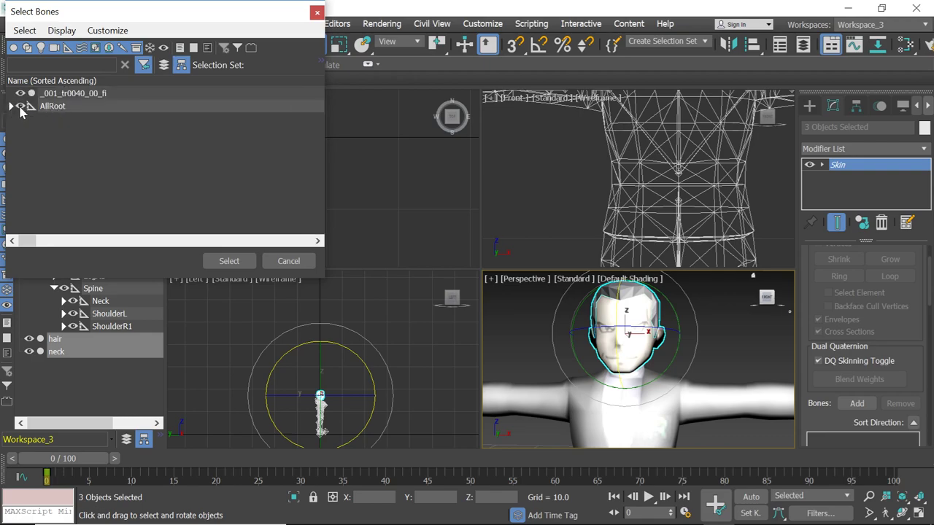
left_click(10, 106)
scroll(93, 95, "down", 1)
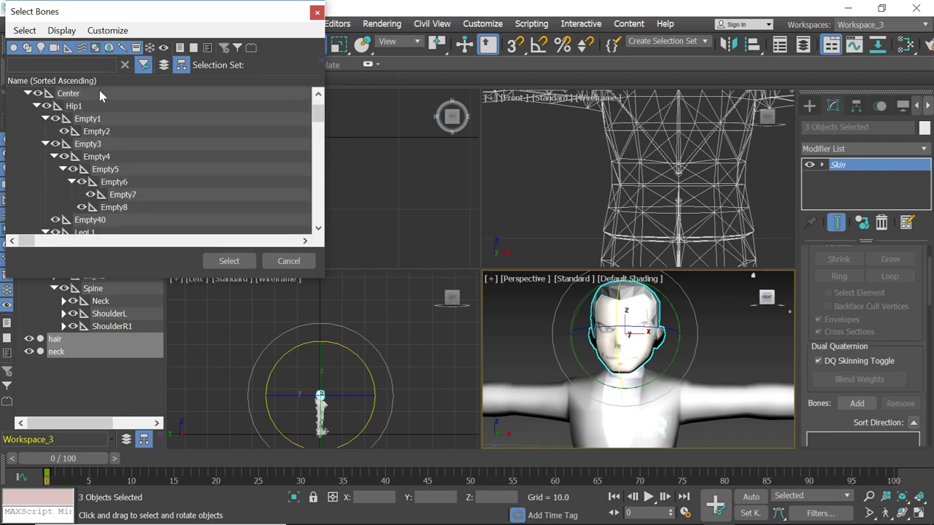
scroll(97, 108, "down", 2)
scroll(92, 162, "down", 1)
scroll(84, 163, "down", 1)
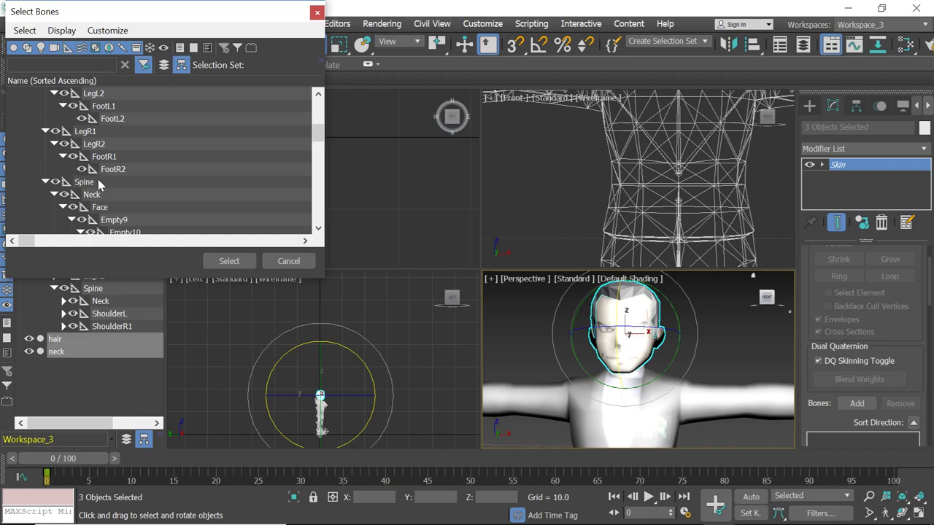
scroll(99, 186, "down", 1)
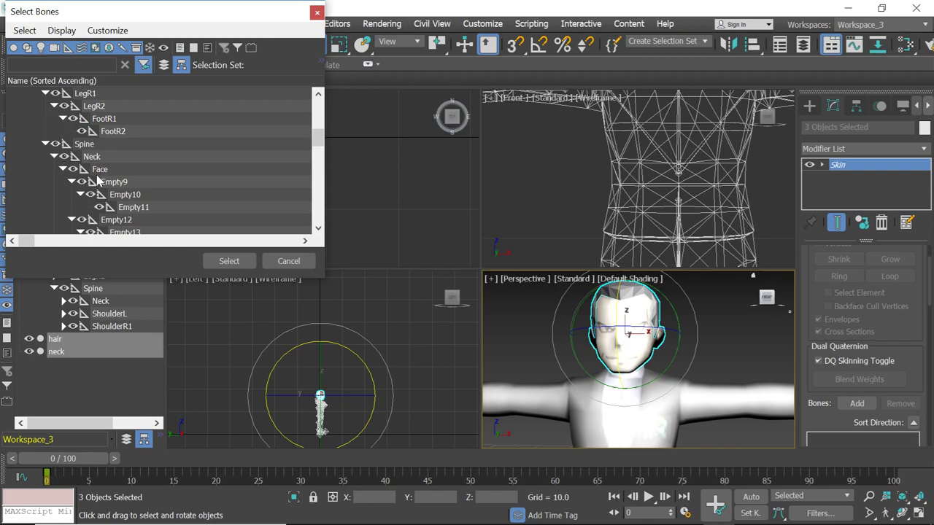
left_click(97, 175)
left_click(227, 262)
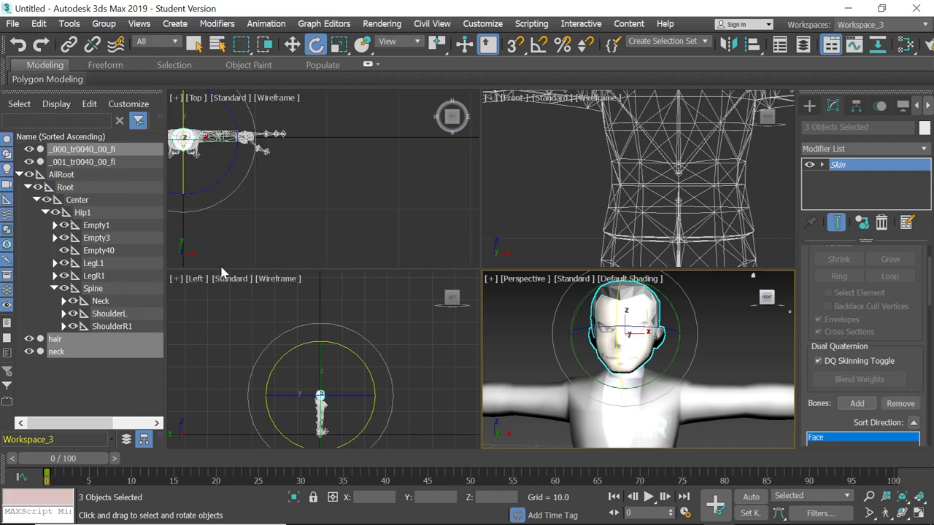
Step: Test the head skinning by strongly rotating the Face bone, check the neck from the side, and undo the rotation
left_click(64, 301)
left_click(102, 314)
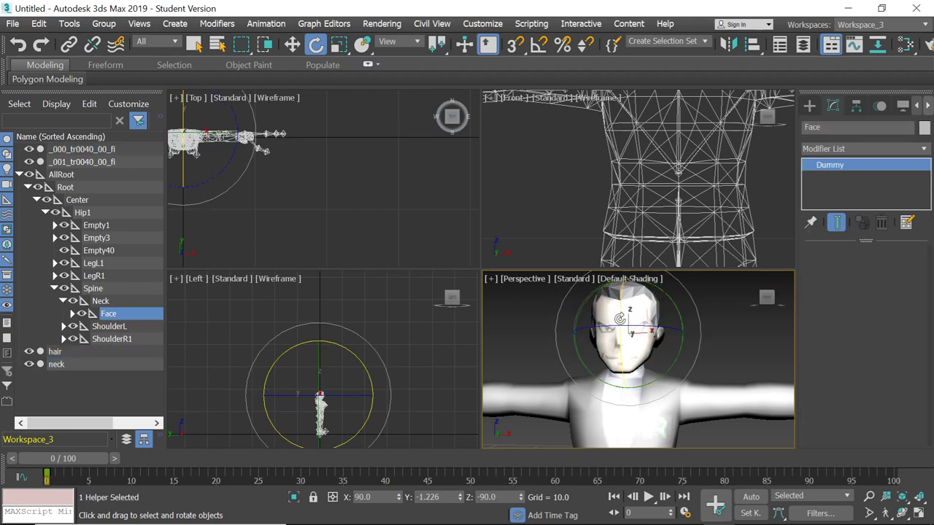
left_click_drag(622, 314, 534, 243)
left_click_drag(770, 303, 688, 311)
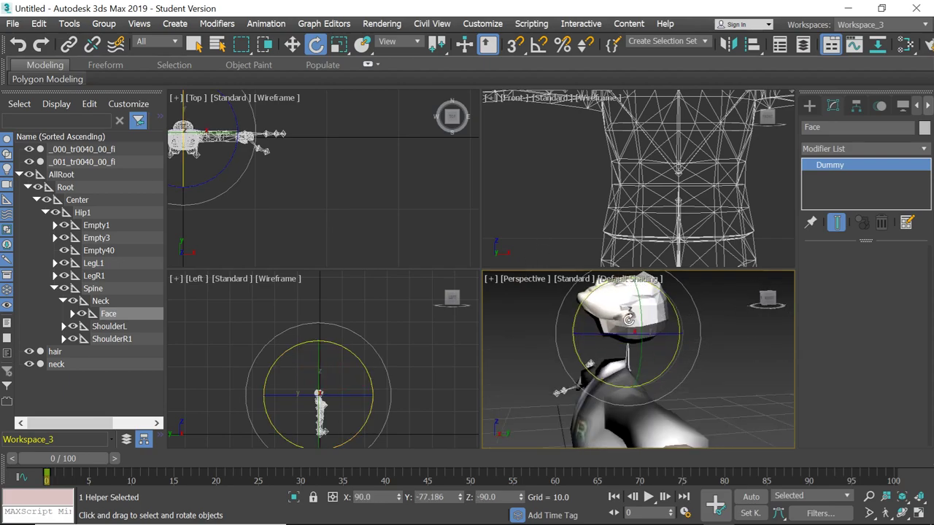
scroll(623, 321, "up", 5)
scroll(620, 323, "down", 4)
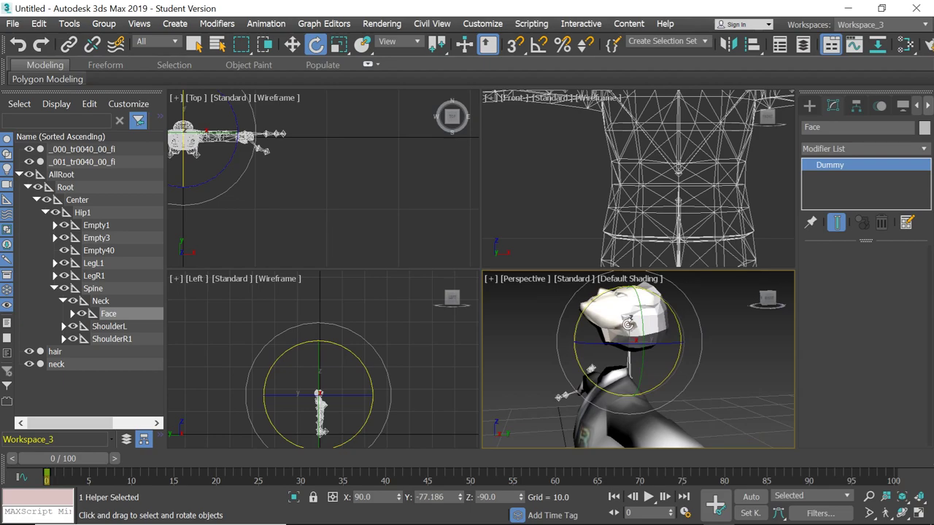
scroll(627, 325, "up", 1)
scroll(613, 326, "down", 1)
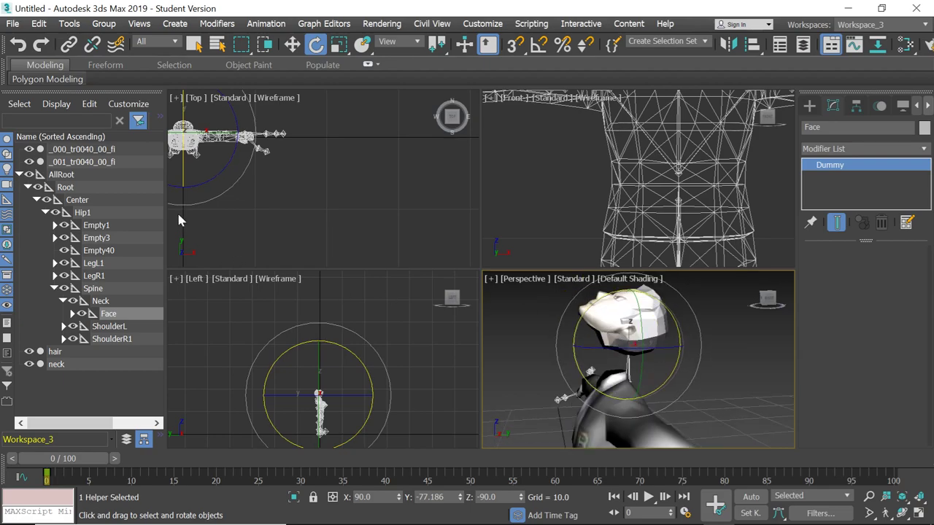
left_click(18, 45)
left_click(708, 391)
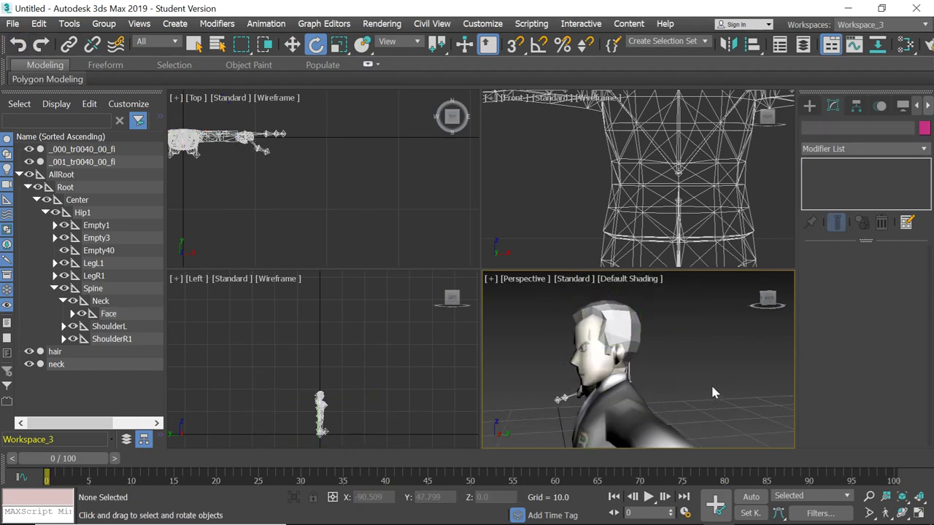
Step: Examine the neck area from the side, checking where the hair mesh and Face bone sit relative to the collar
scroll(640, 364, "down", 3)
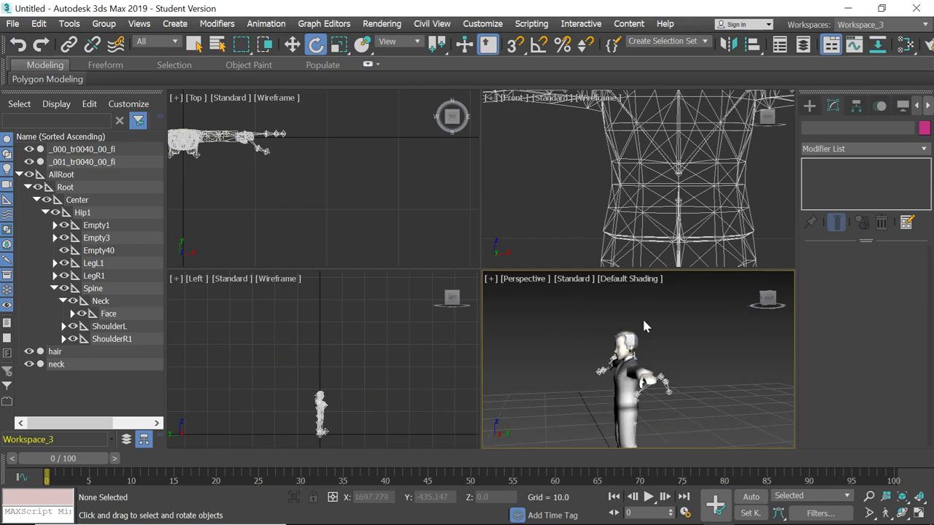
scroll(620, 318, "up", 8)
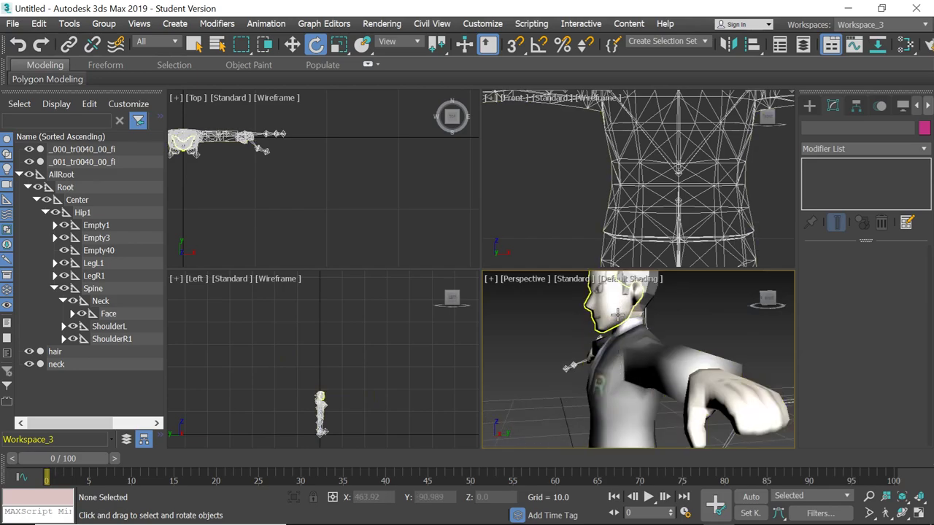
scroll(617, 318, "down", 5)
scroll(602, 292, "up", 5)
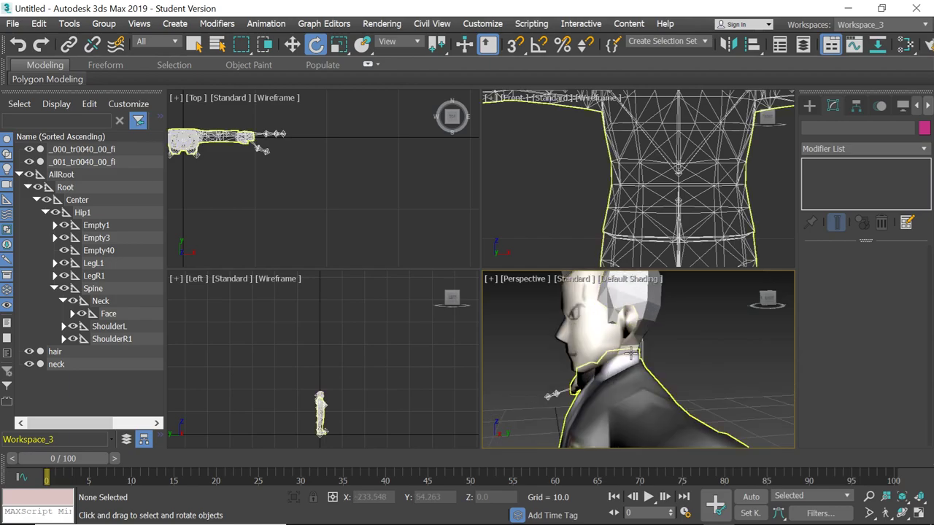
left_click(633, 334)
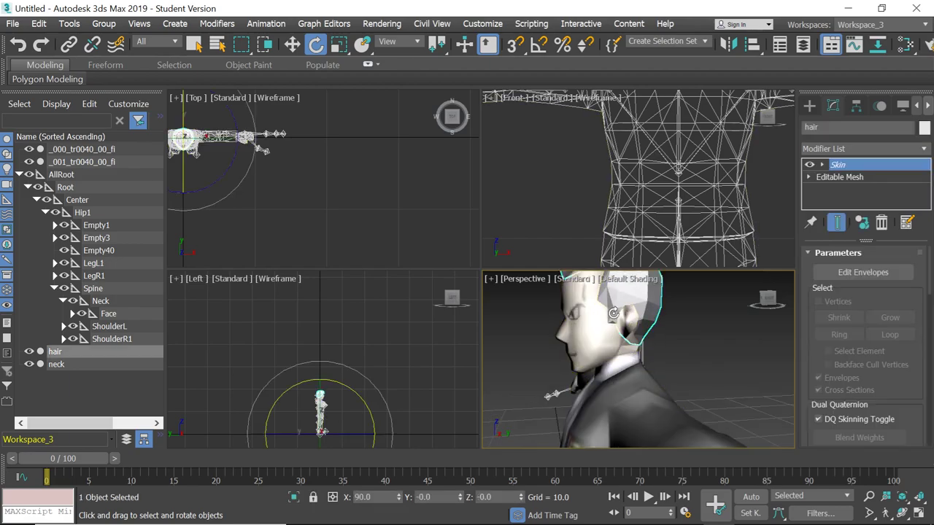
left_click(660, 352)
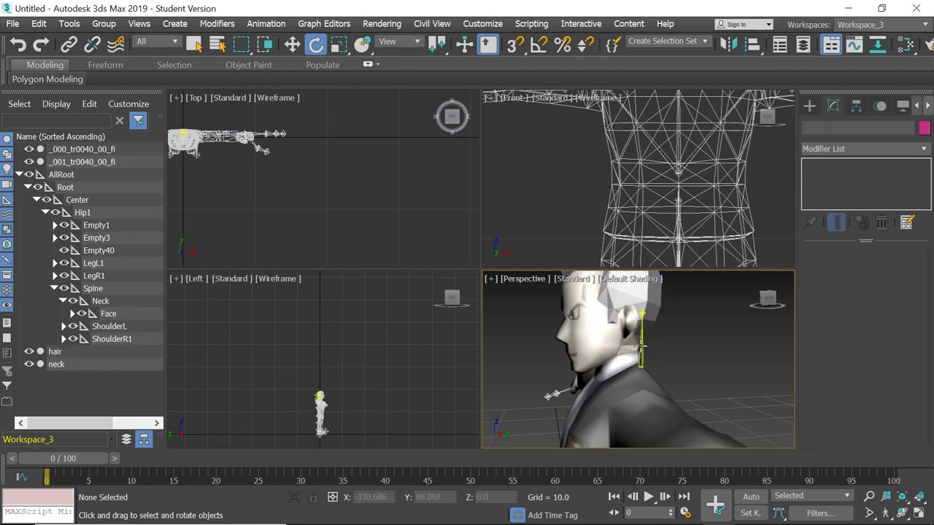
left_click(642, 343)
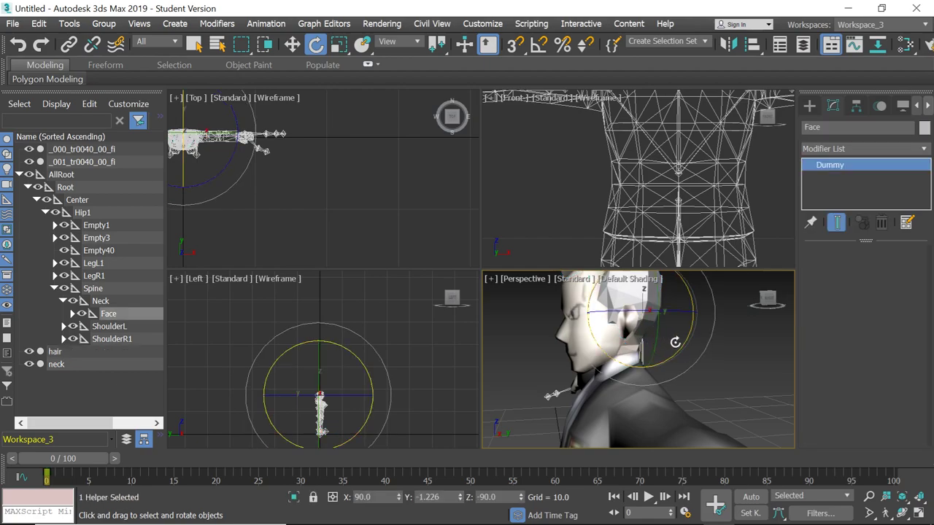
left_click(713, 354)
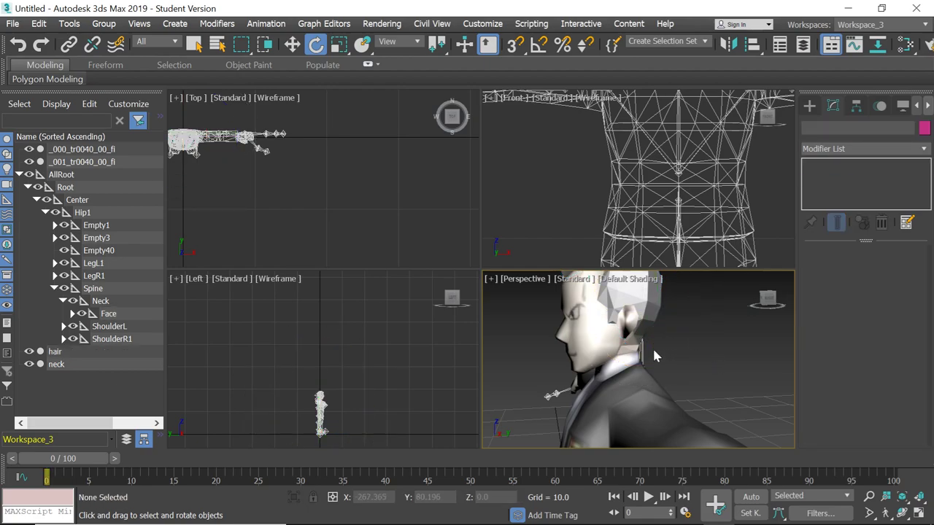
left_click(778, 297)
Step: Replace the Face bone with the Neck bone in the hair mesh's Skin modifier
left_click(613, 321)
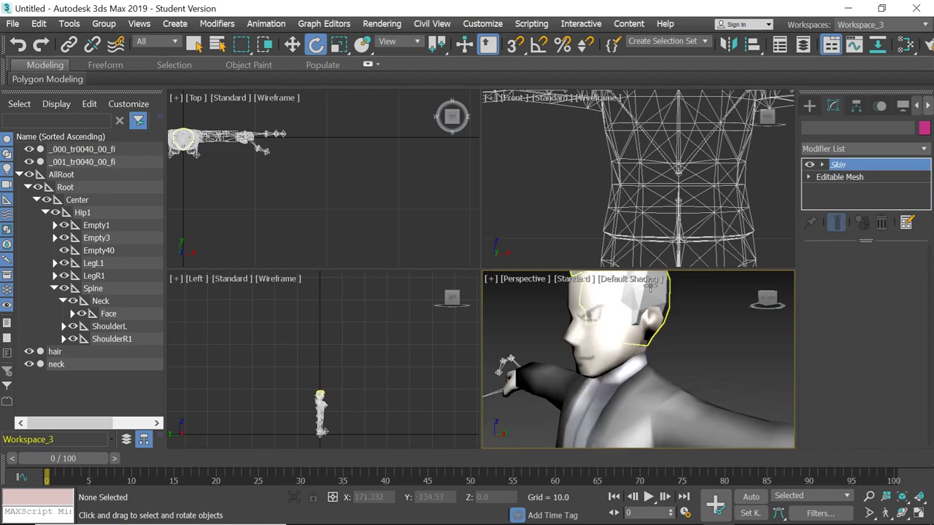
scroll(869, 292, "down", 3)
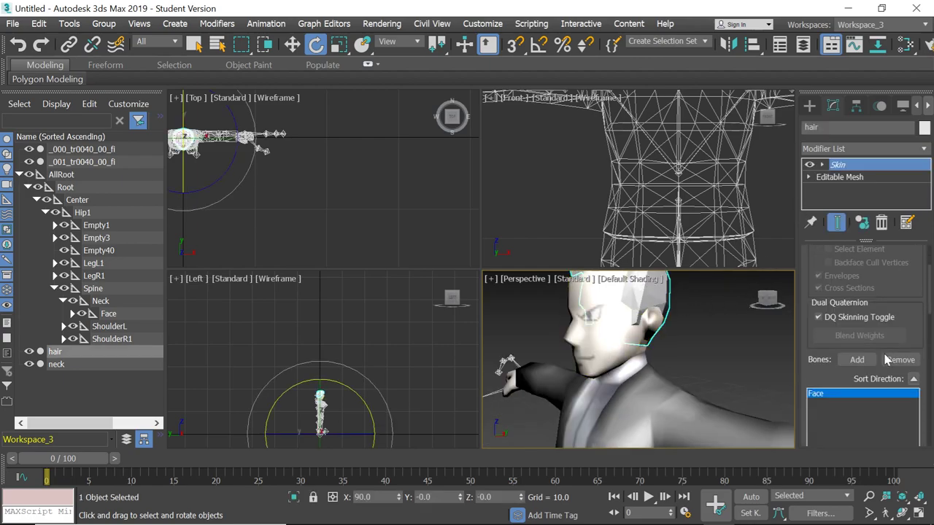
left_click(890, 361)
left_click(856, 359)
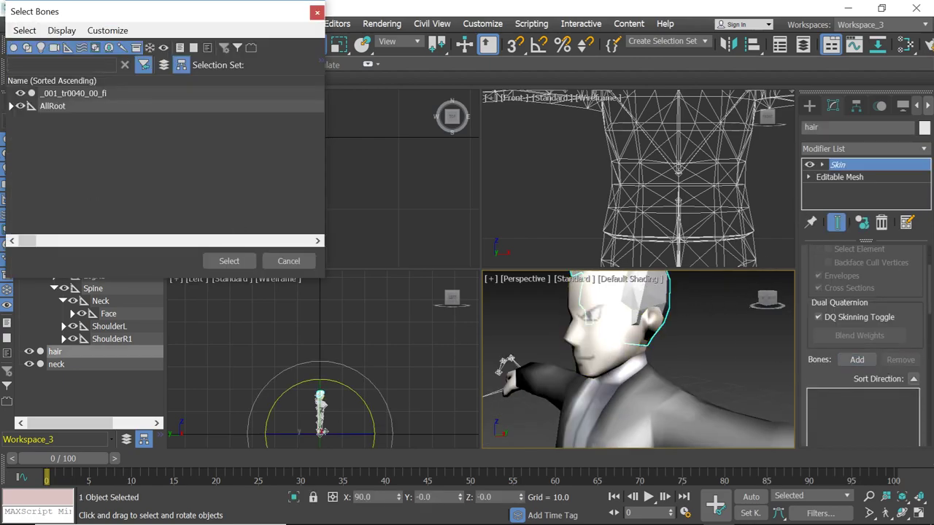
left_click(11, 106)
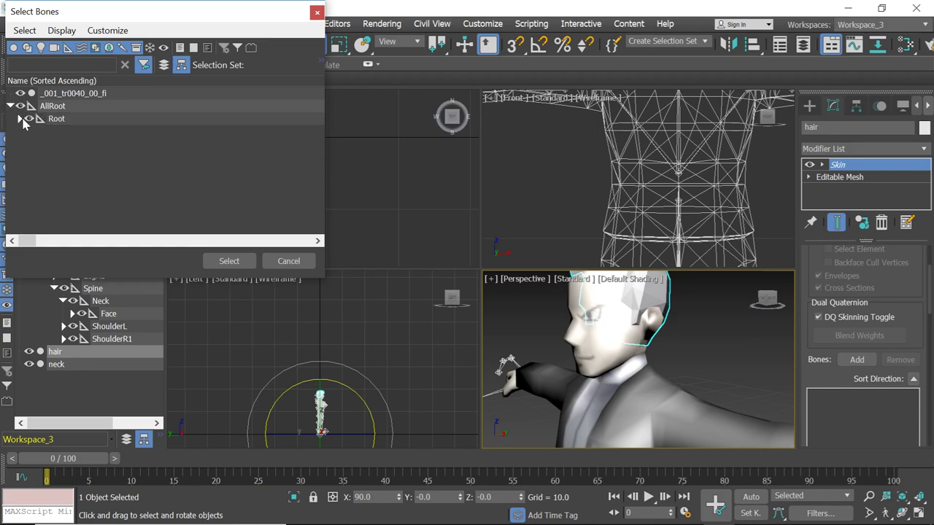
left_click(20, 119)
left_click(28, 131)
left_click(37, 145)
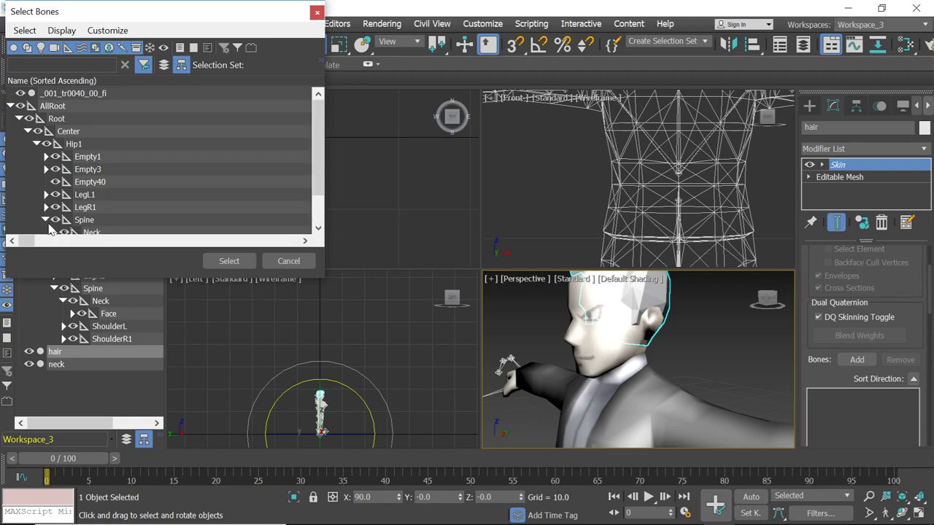
left_click(46, 220)
left_click(106, 194)
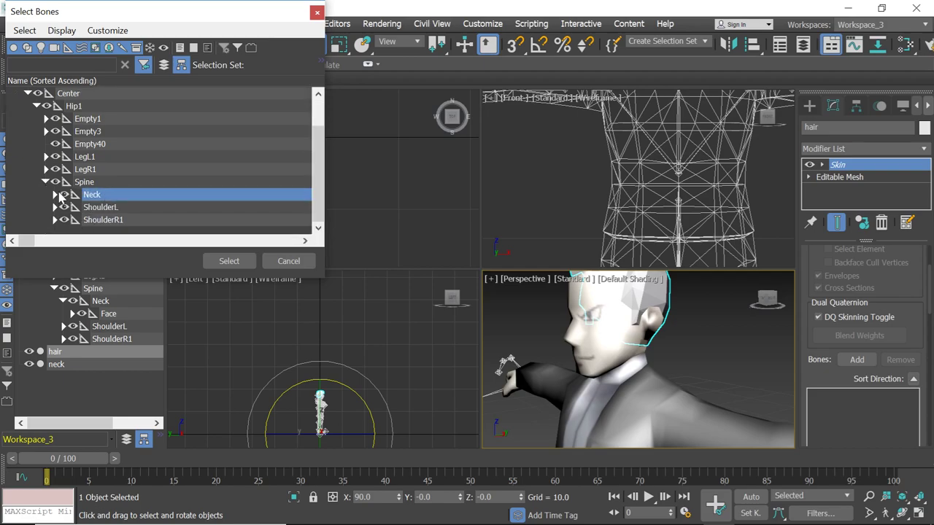
left_click(55, 195)
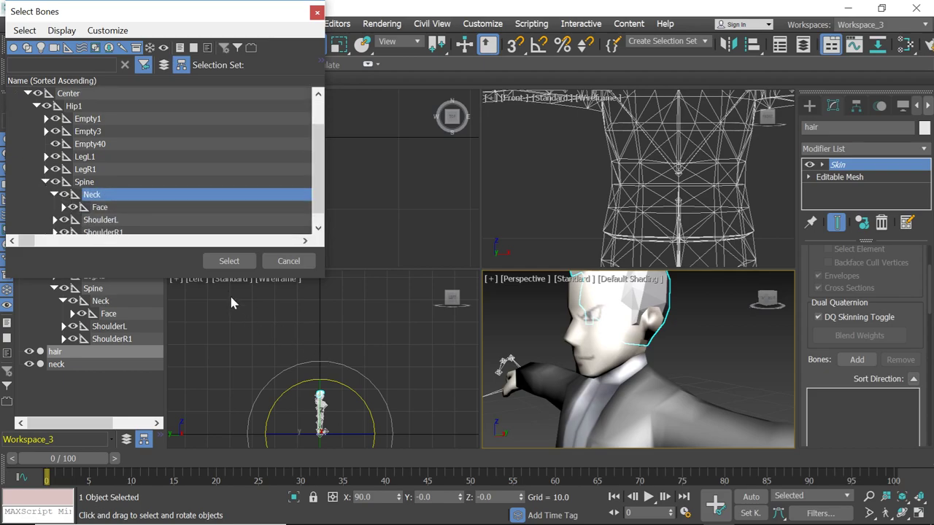
left_click(237, 261)
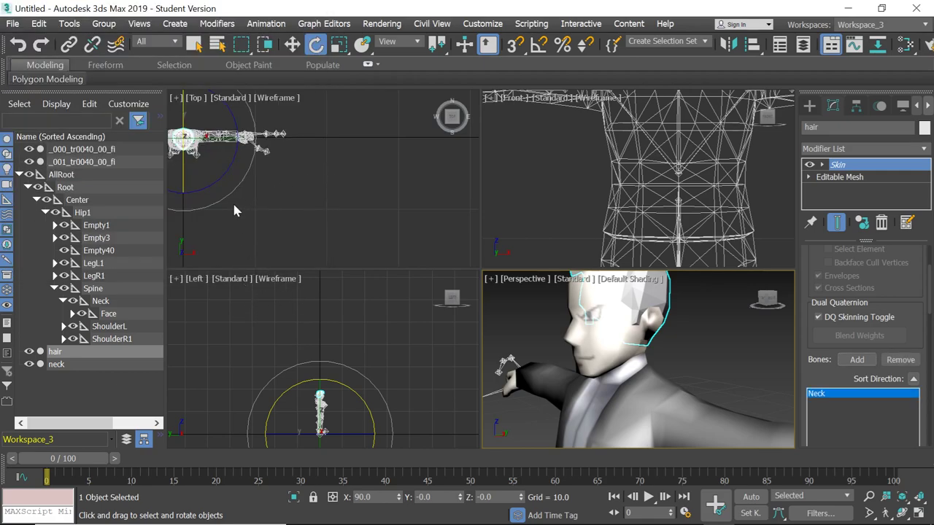
Step: Test the head deformation by rotating the Neck bone, then undo the rotation and clear the selection
left_click(100, 301)
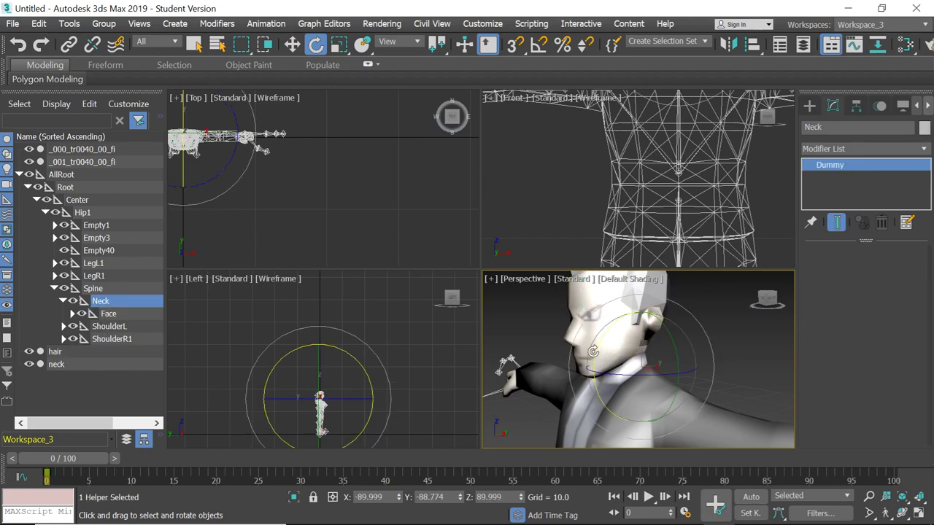
left_click_drag(593, 352, 558, 358)
left_click(18, 45)
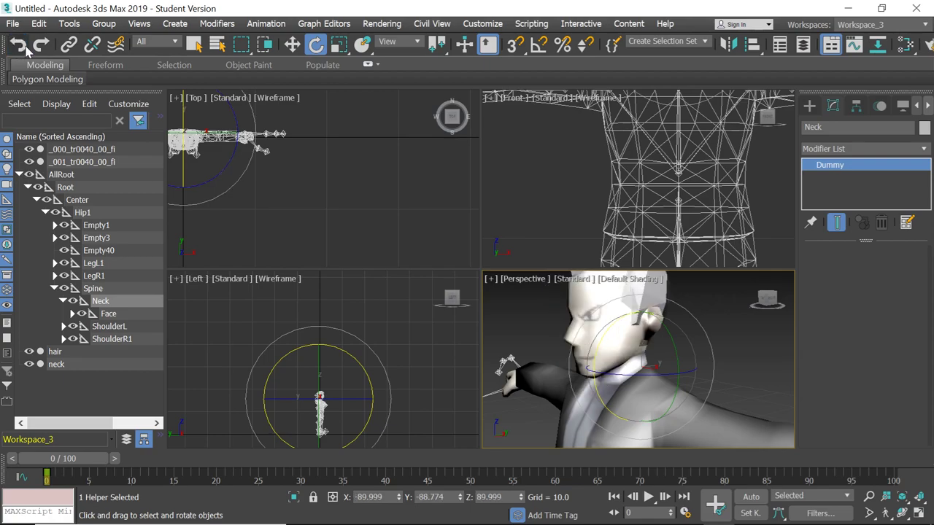
left_click(521, 318)
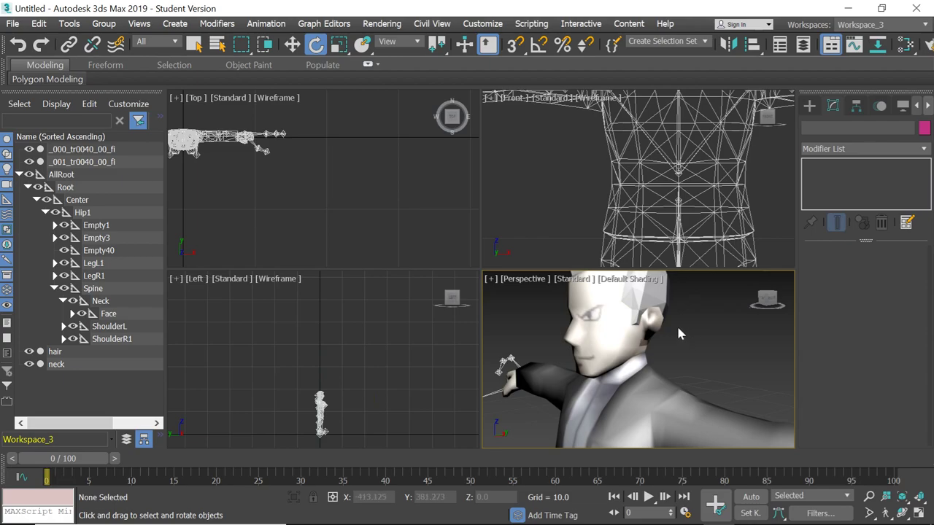
Step: Add the Spine bone to the hair mesh's Skin modifier alongside the Neck bone
left_click_drag(677, 324, 534, 269)
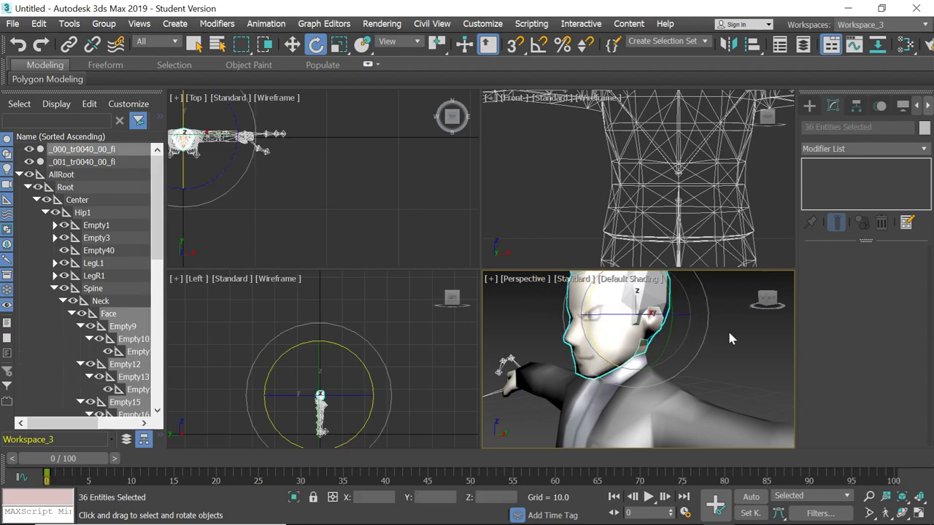
left_click(782, 359)
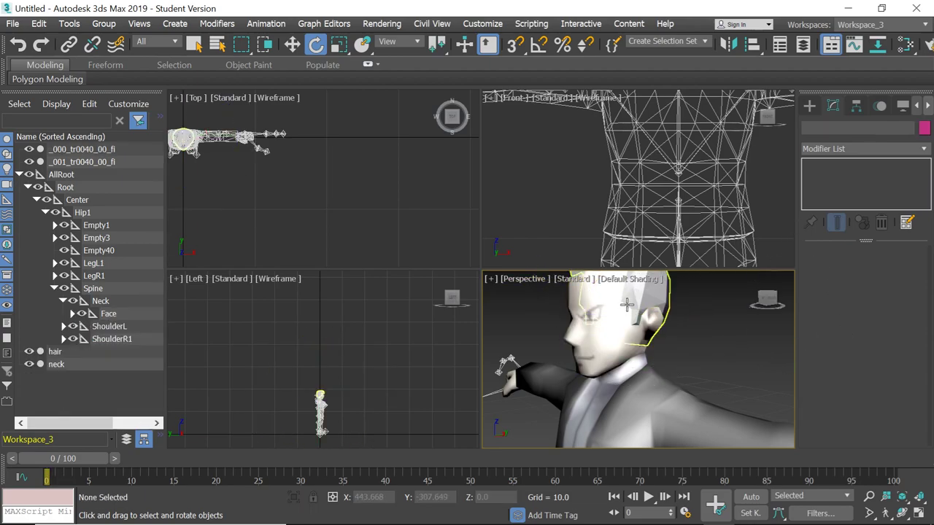
left_click(625, 304)
scroll(896, 341, "down", 5)
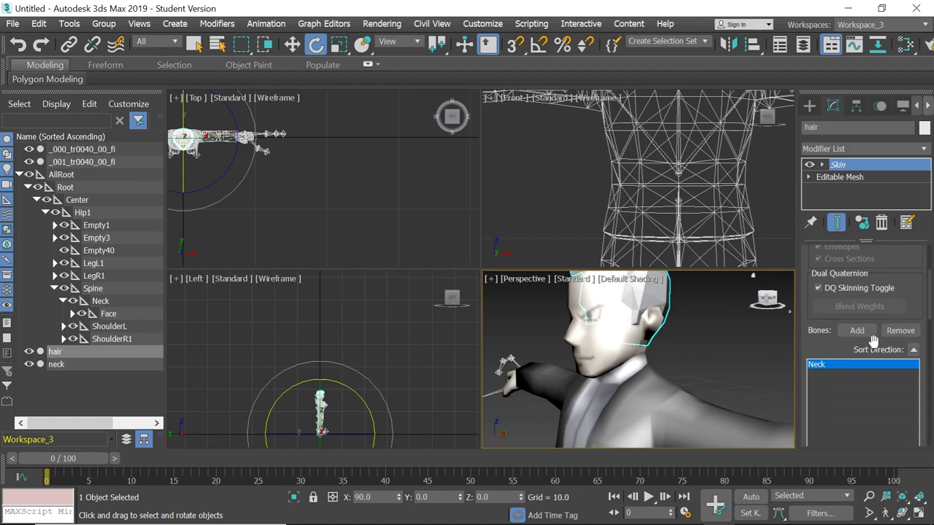
left_click(856, 331)
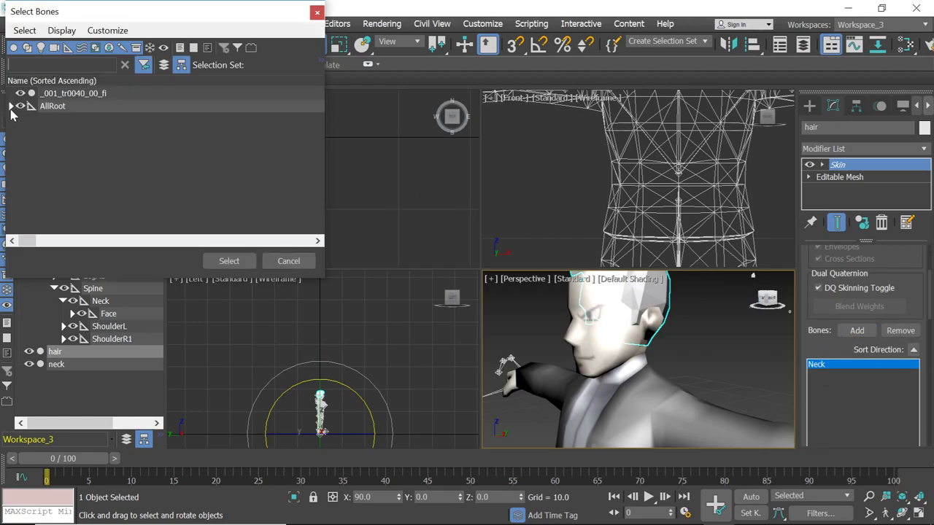
left_click(11, 107)
left_click(17, 118)
left_click(27, 131)
left_click(36, 144)
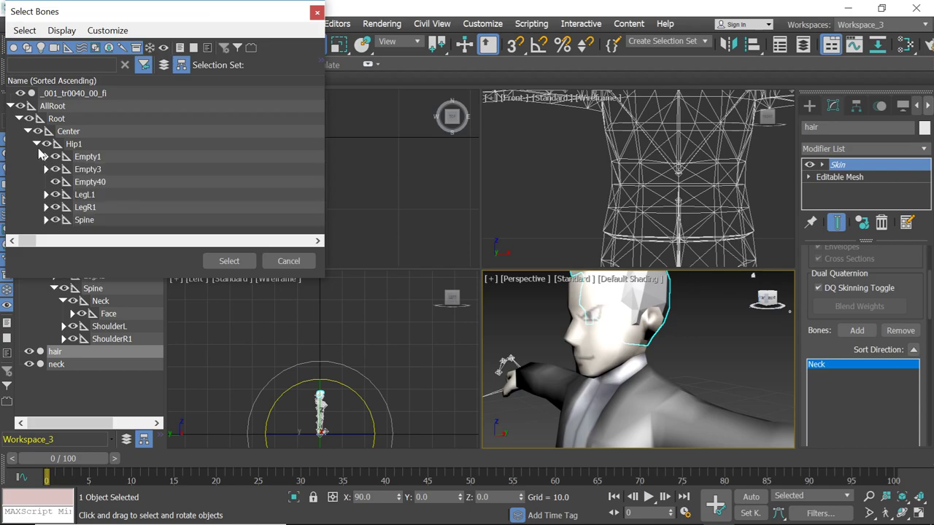
left_click(83, 220)
left_click(229, 260)
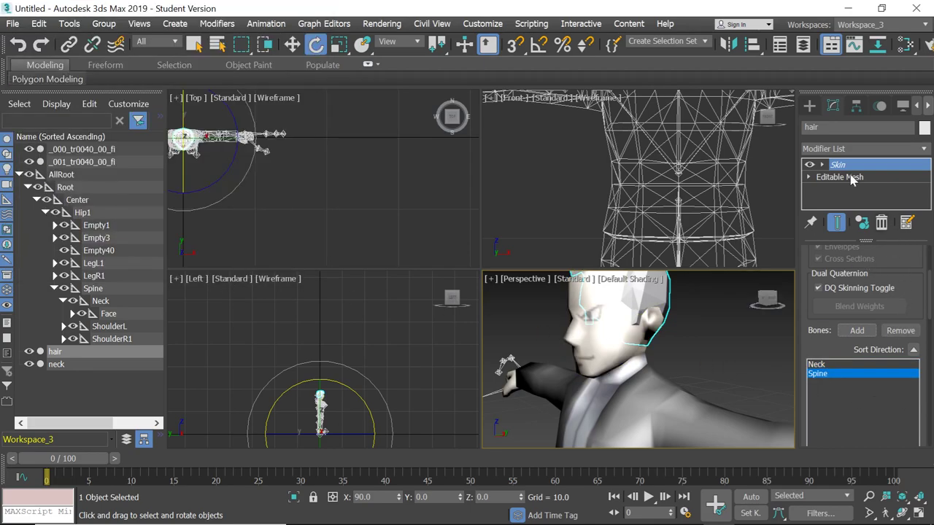
Step: Open the Envelope level of the hair's Skin modifier and enlarge the Spine bone's envelope to about X -6.256
left_click(821, 166)
left_click(852, 178)
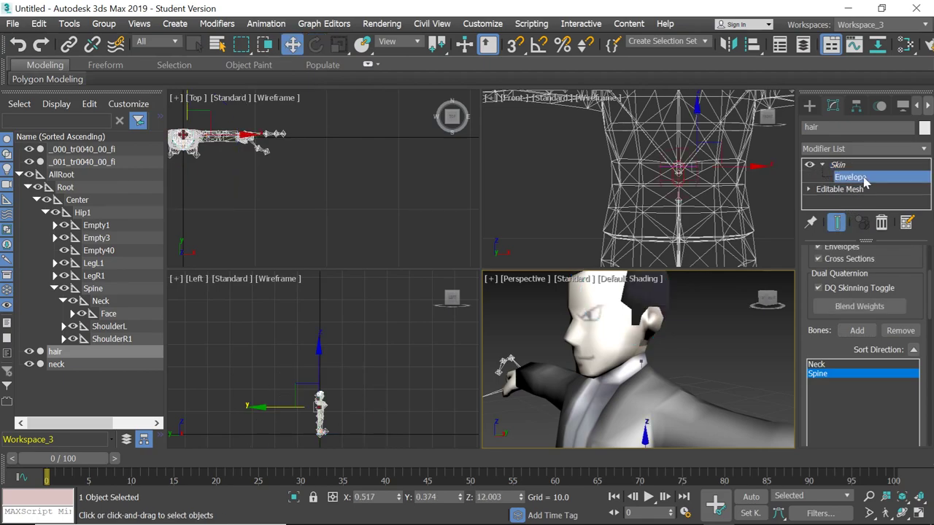
scroll(697, 321, "down", 2)
scroll(657, 393, "up", 5)
scroll(652, 427, "down", 5)
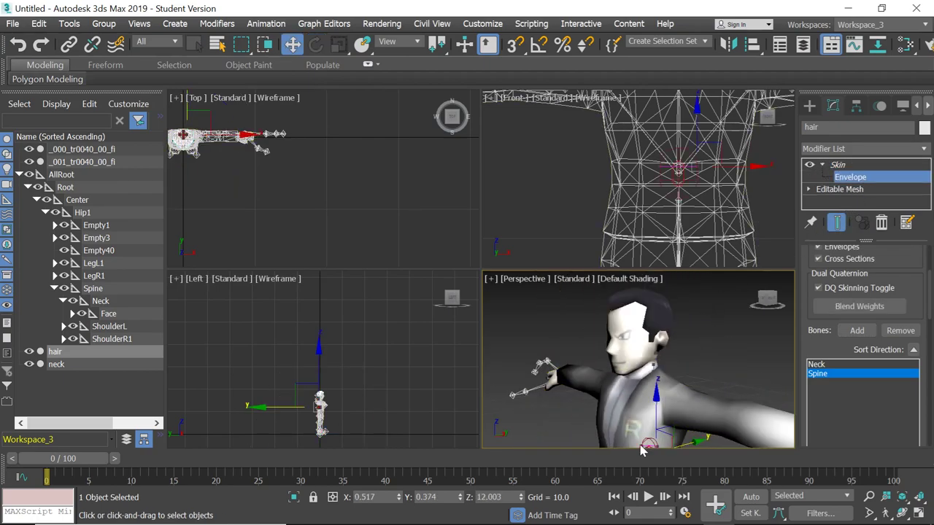
scroll(639, 445, "up", 5)
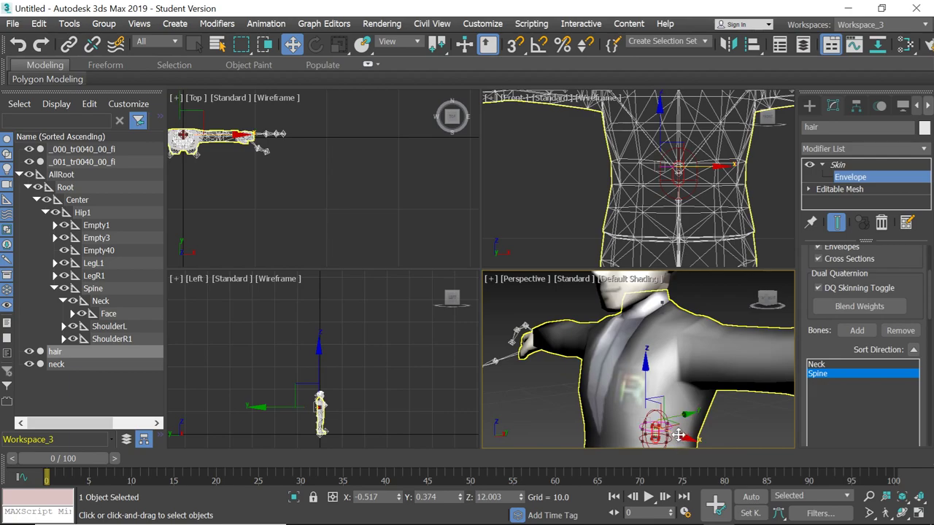
left_click_drag(578, 416, 601, 418)
Step: Shrink the Spine envelope to about X -4.51, check it around the collar from the side, and leave envelope editing
scroll(583, 165, "down", 6)
scroll(621, 126, "up", 5)
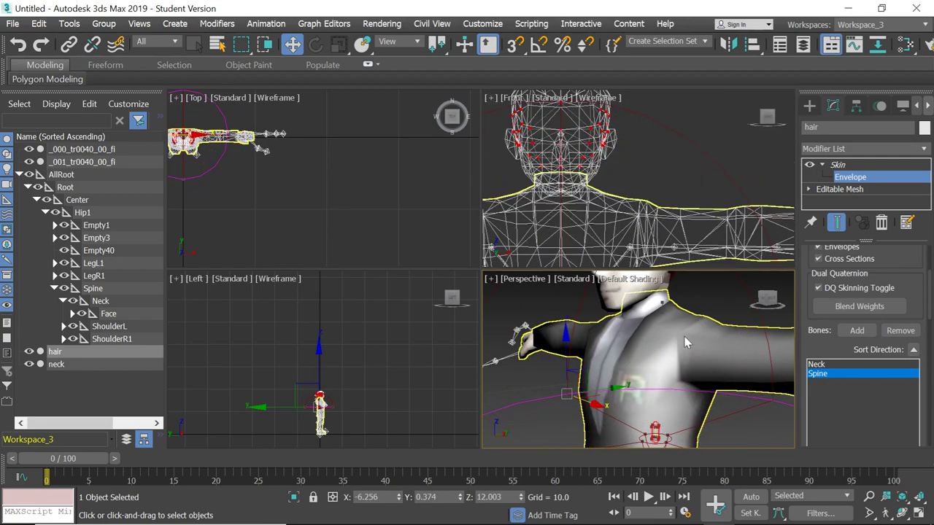
left_click_drag(589, 402, 609, 422)
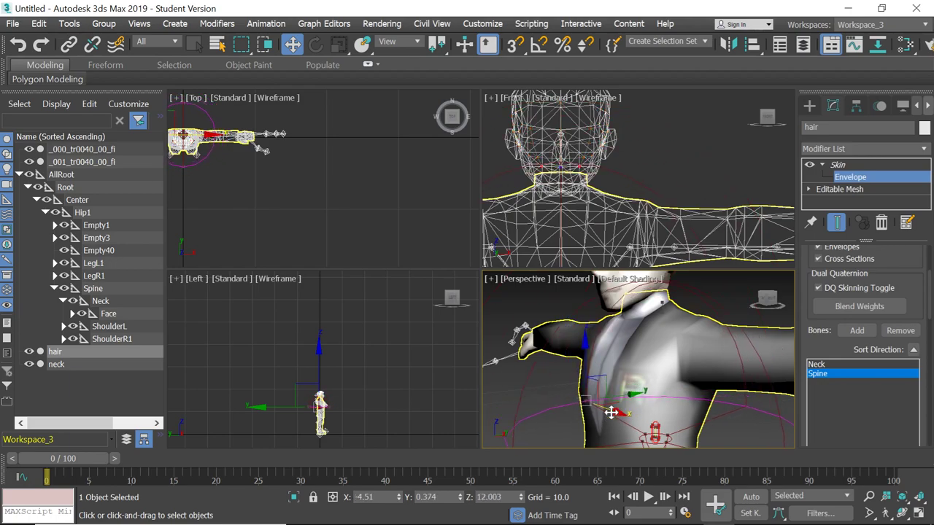
scroll(613, 401, "down", 2)
scroll(651, 292, "up", 5)
scroll(649, 296, "down", 2)
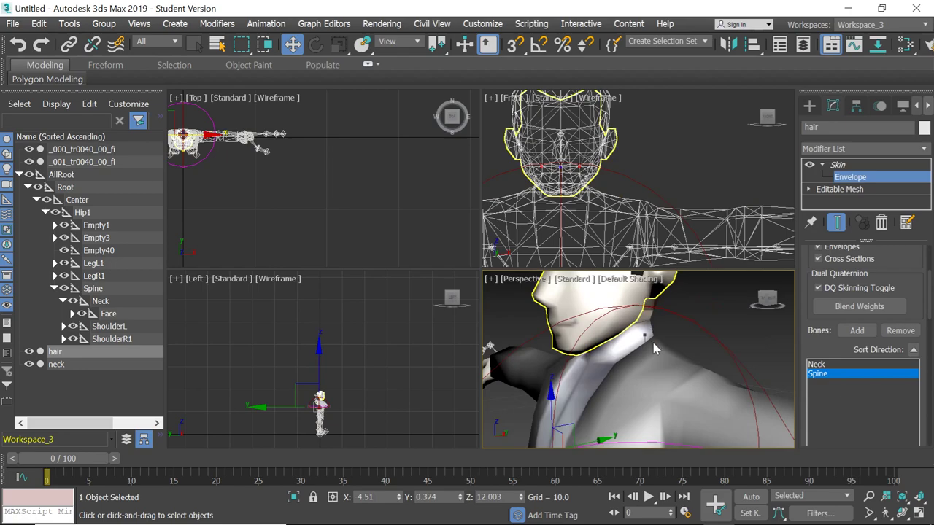
scroll(656, 373, "down", 2)
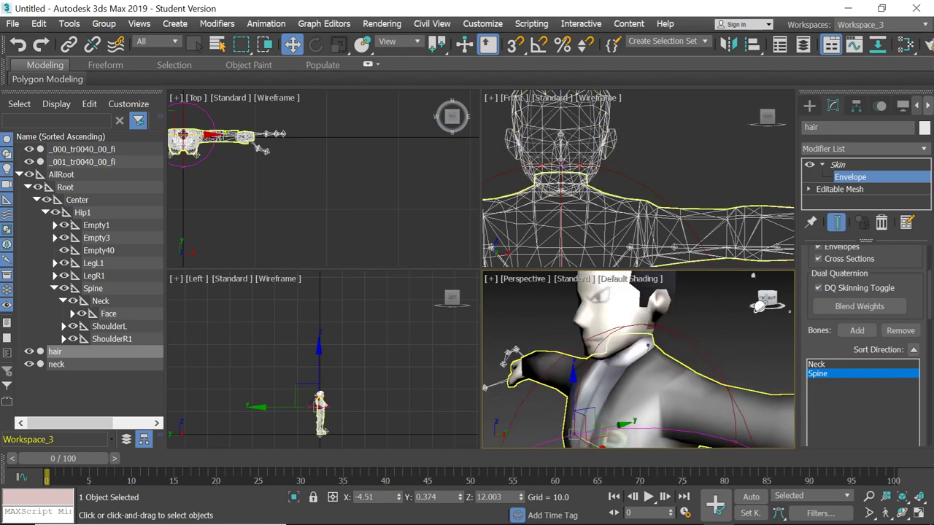
middle_click_drag(648, 345, 649, 394, "alt")
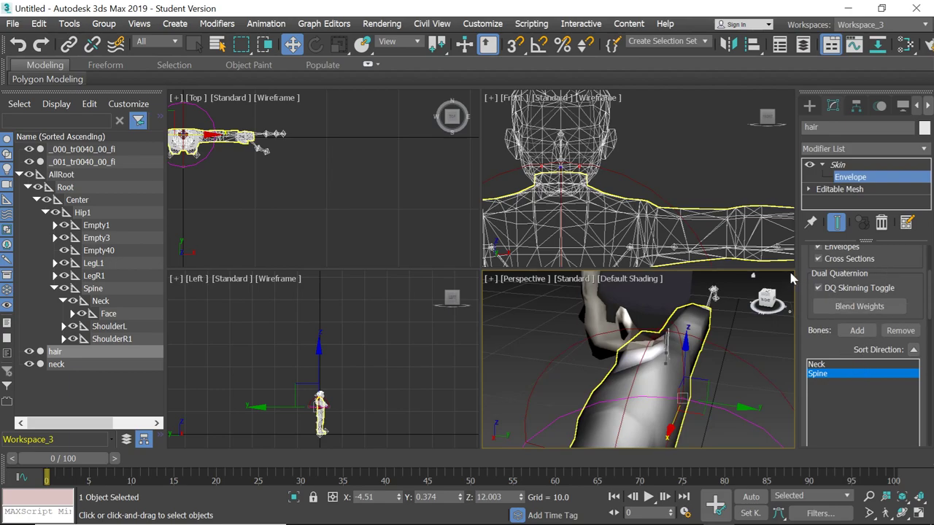
left_click(850, 178)
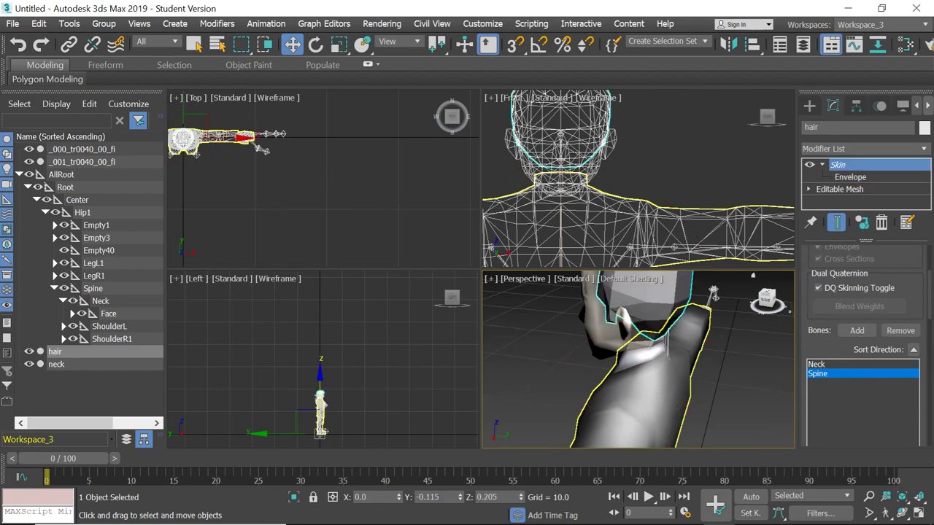
Step: Rotate the Neck bone to test the head and hair deformation with the Spine bone added, then undo the rotation
left_click(102, 302)
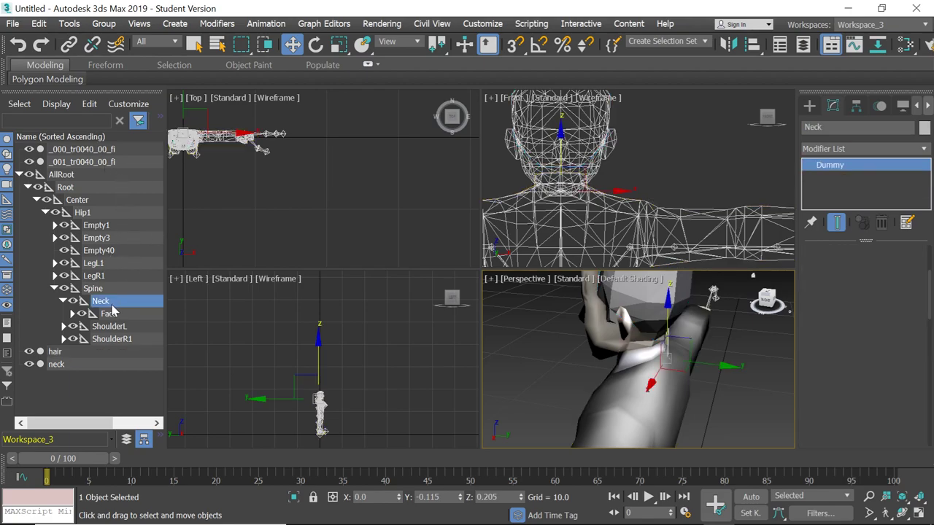
key("e")
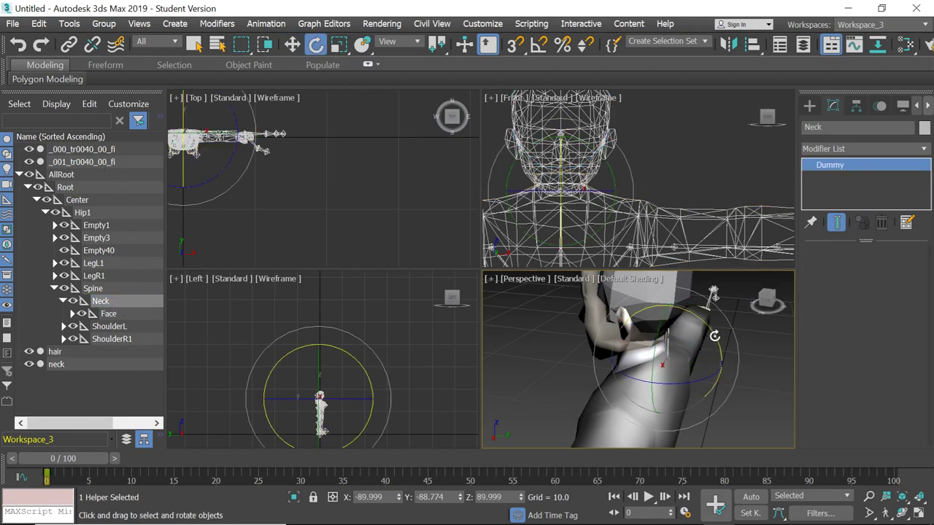
left_click_drag(715, 336, 695, 378)
left_click_drag(648, 348, 645, 375)
left_click(18, 45)
Step: Select the head mesh _000_tr0040_00_fi, undo its accidental rotation, and make its Skin modifier unique
left_click(616, 332)
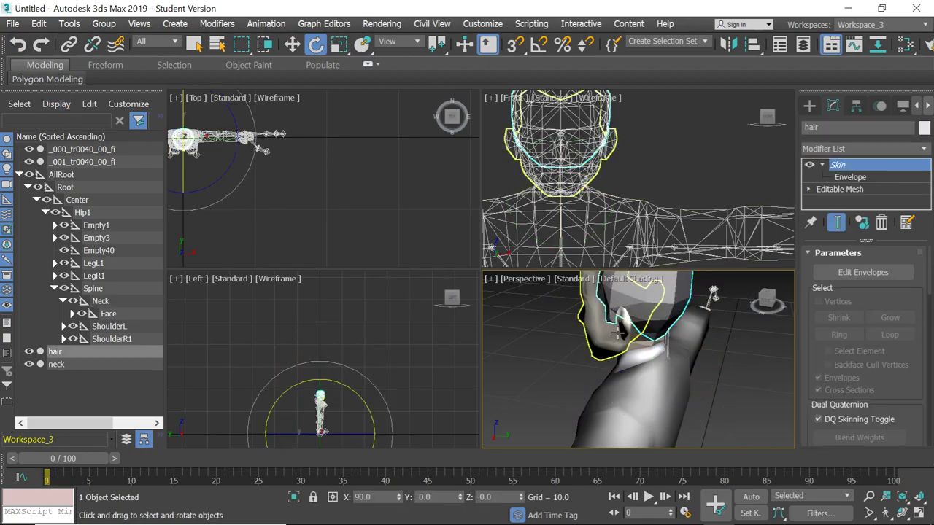
left_click(613, 331)
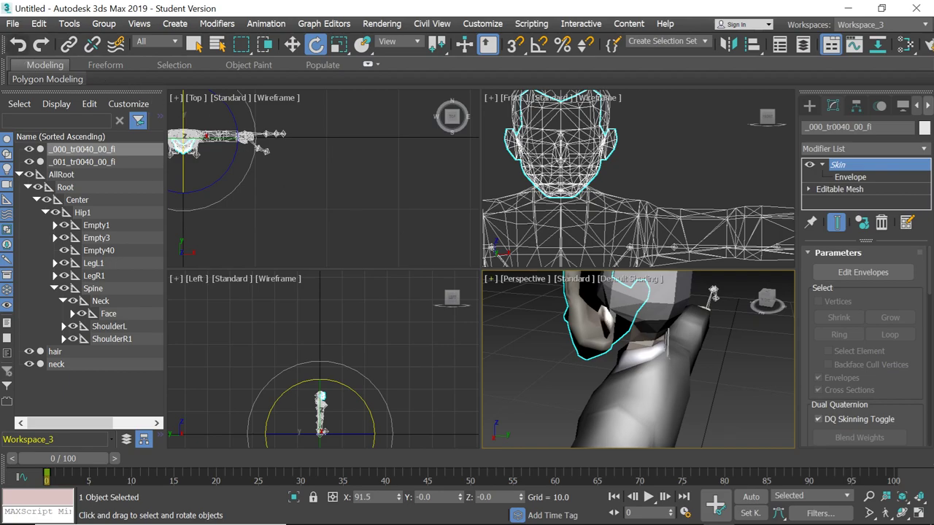
left_click(10, 48)
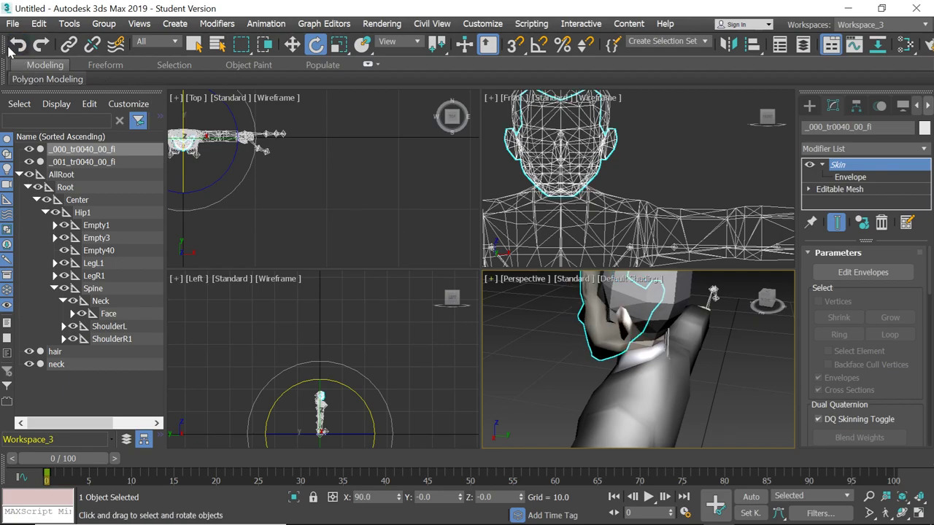
left_click(877, 170)
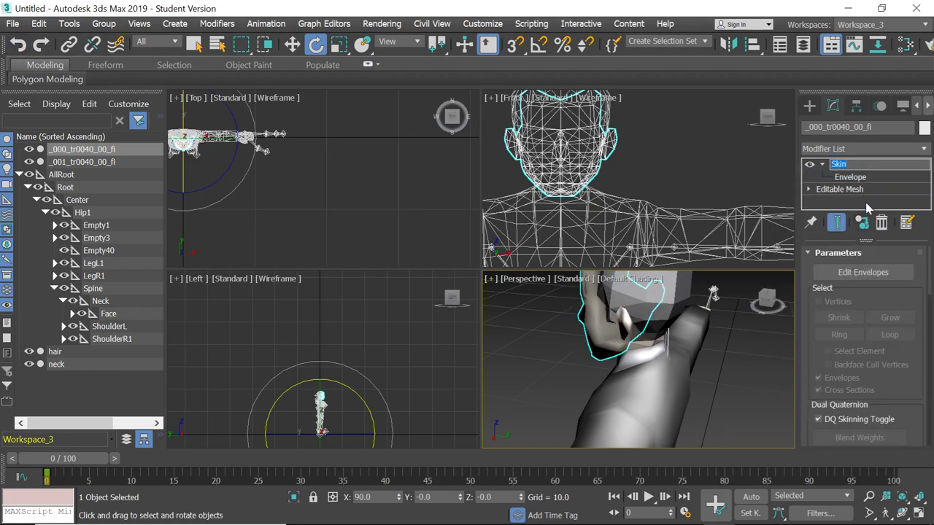
left_click(864, 175)
left_click(862, 168)
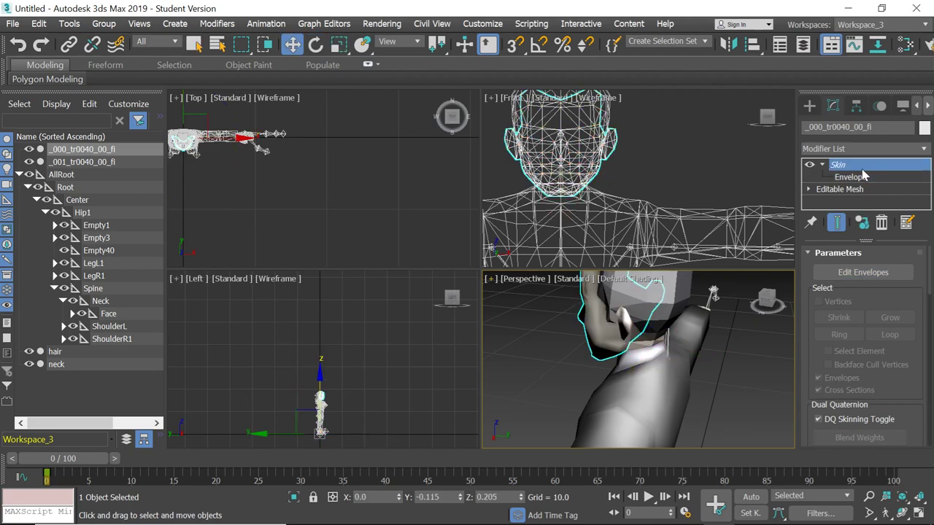
left_click(862, 168)
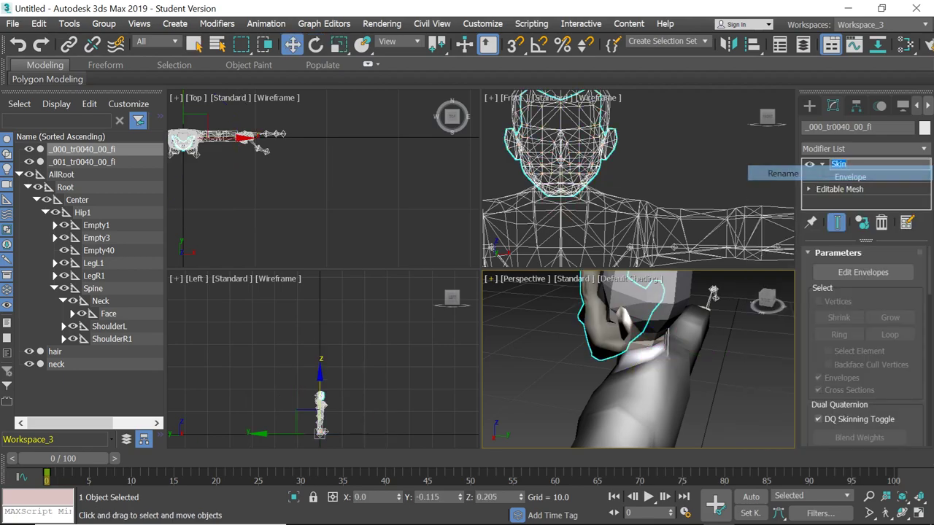
right_click(857, 165)
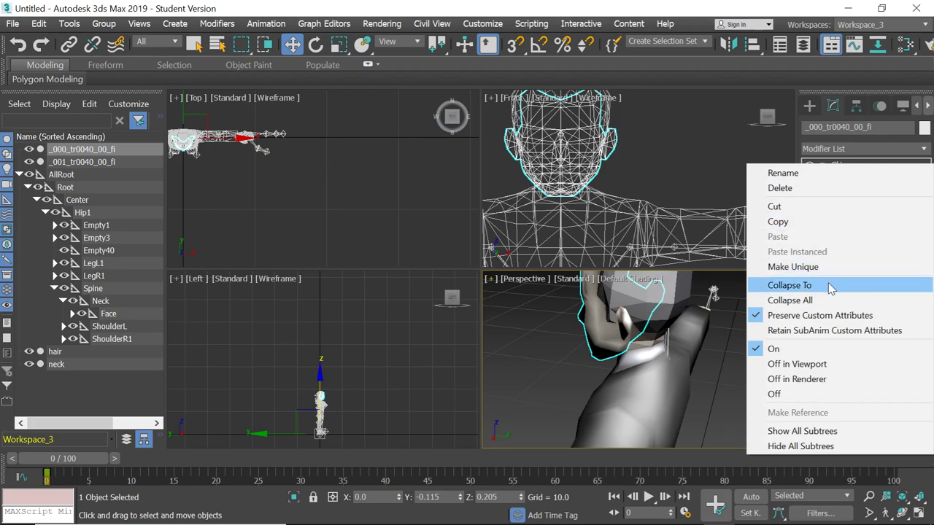
left_click(825, 266)
Step: Remove the Spine bone from the head mesh's Skin modifier, keeping only the Neck bone
left_click(823, 165)
scroll(883, 350, "down", 4)
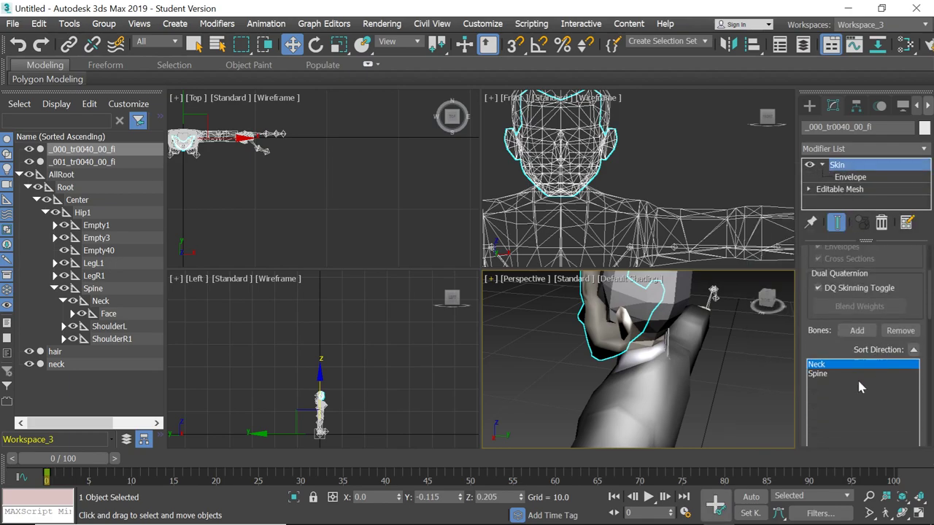
left_click(872, 374)
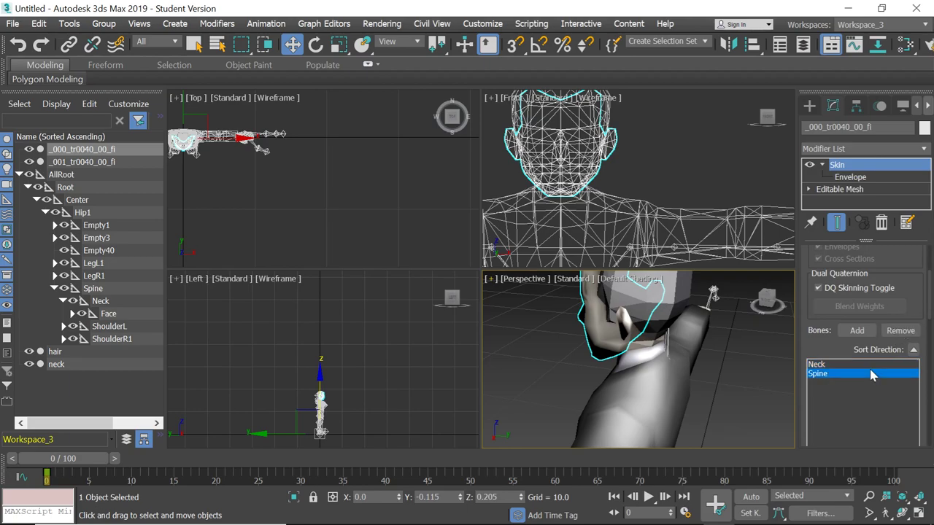
left_click(903, 332)
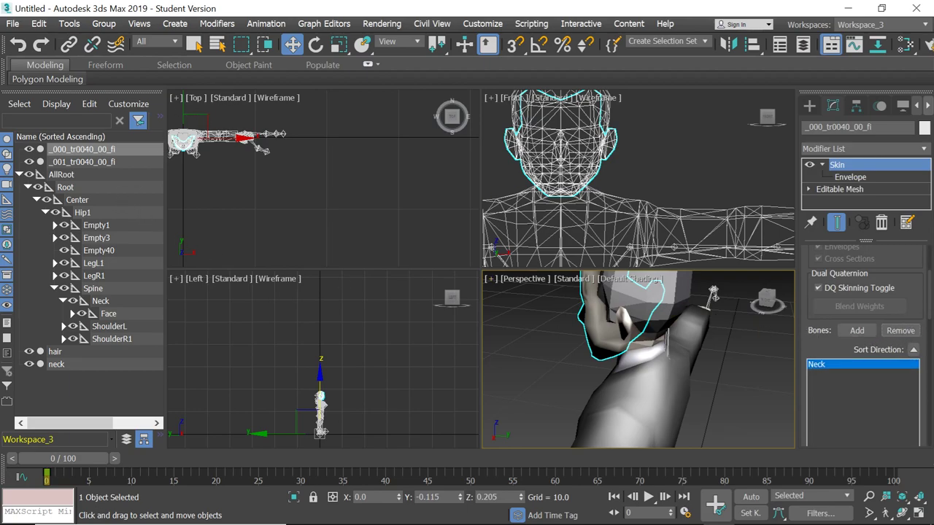
Step: Test the head mesh's separated Skin modifier by rotating the Neck bone and viewing it from the side, then undo the rotation
left_click(99, 301)
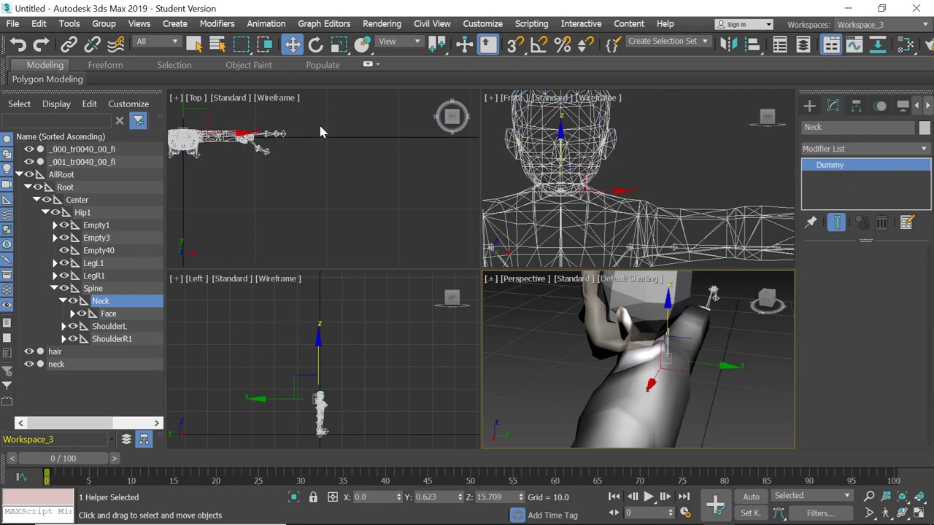
left_click(338, 46)
left_click(315, 44)
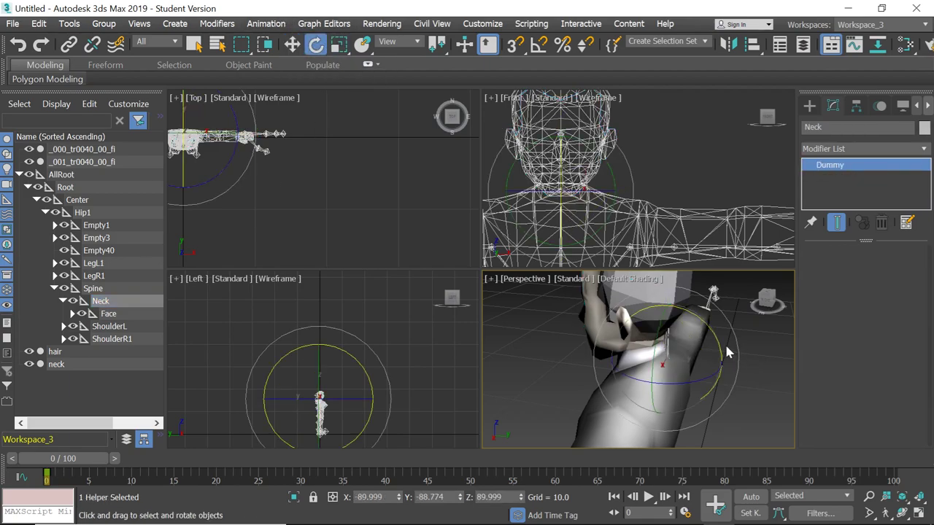
left_click_drag(719, 338, 770, 299)
left_click(20, 46)
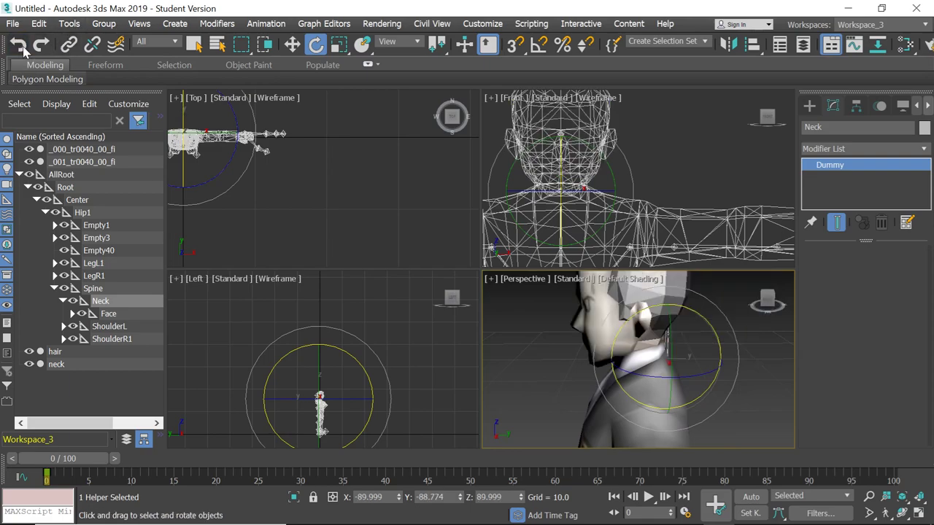
Step: Start exporting the scene and browse to the "3DS - Pokemon Ultra Sun Ultra Moon - Giovanni" folder in Desktop > mods > NEW SUPER MARIO BROS > nsmbw5
left_click(16, 23)
mouse_move(63, 228)
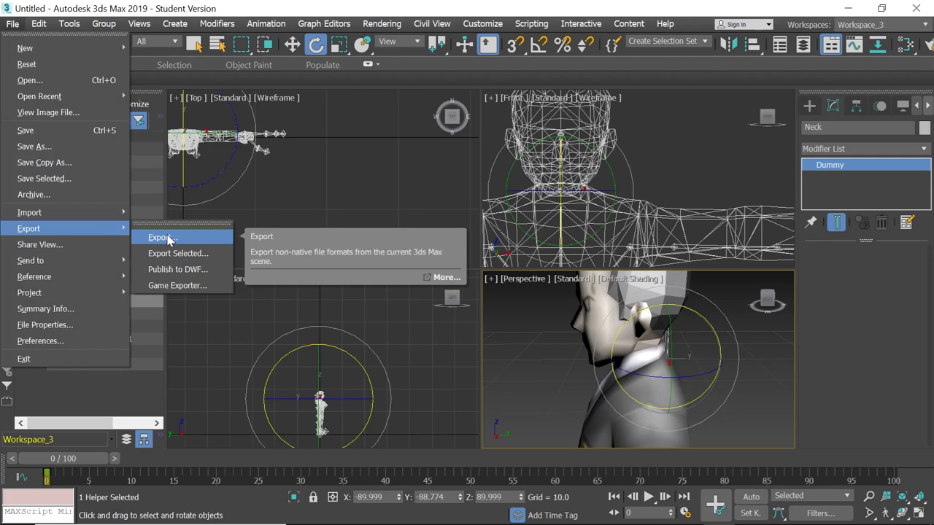
left_click(168, 239)
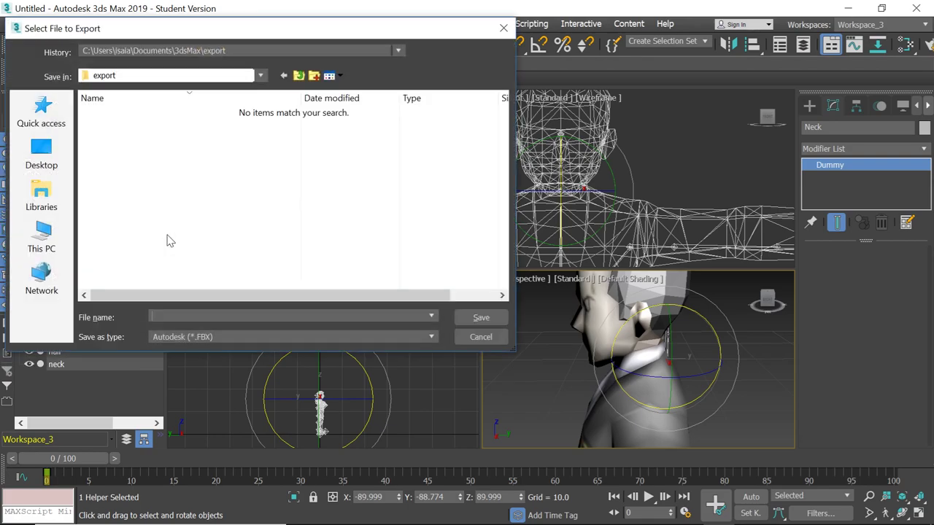
left_click(41, 153)
scroll(175, 186, "down", 3)
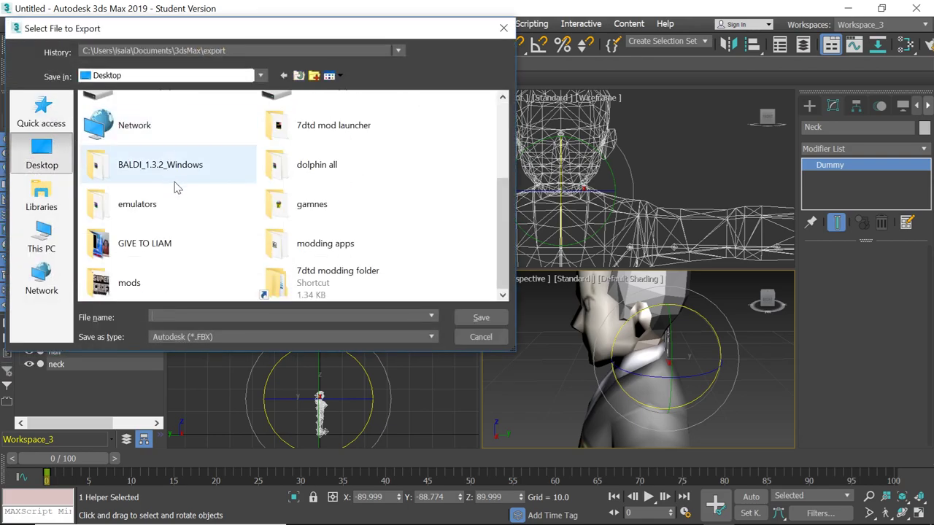
double_click(156, 271)
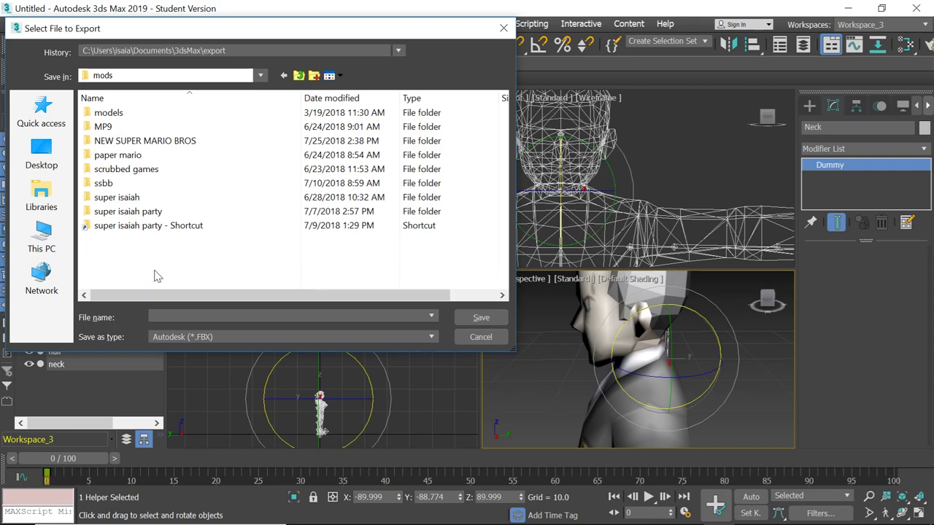
double_click(136, 142)
double_click(137, 183)
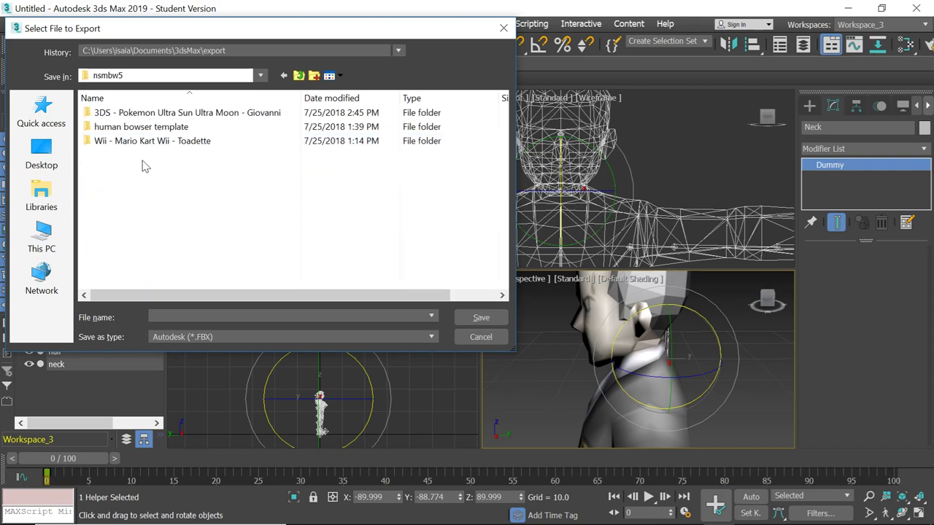
double_click(158, 114)
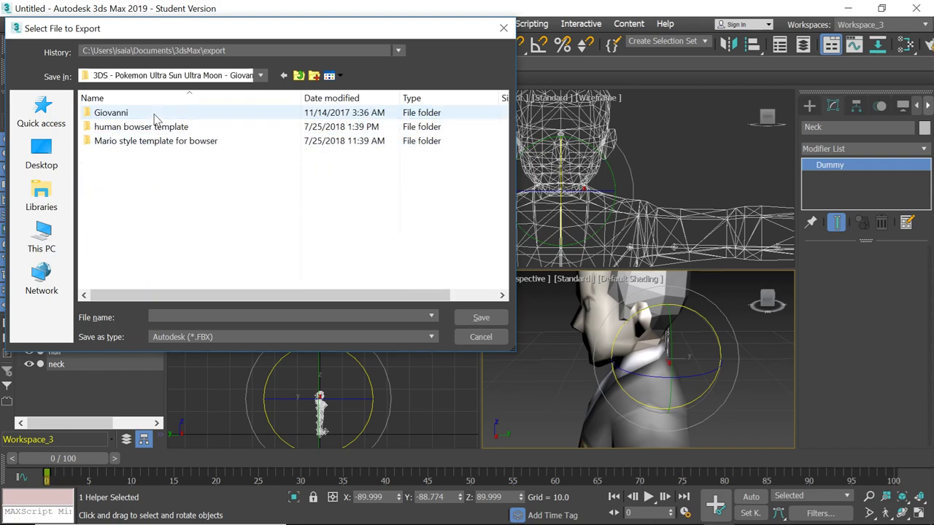
Step: Export the scene as test1 in Autodesk Collada (*.DAE) format and dismiss the export report
left_click(172, 337)
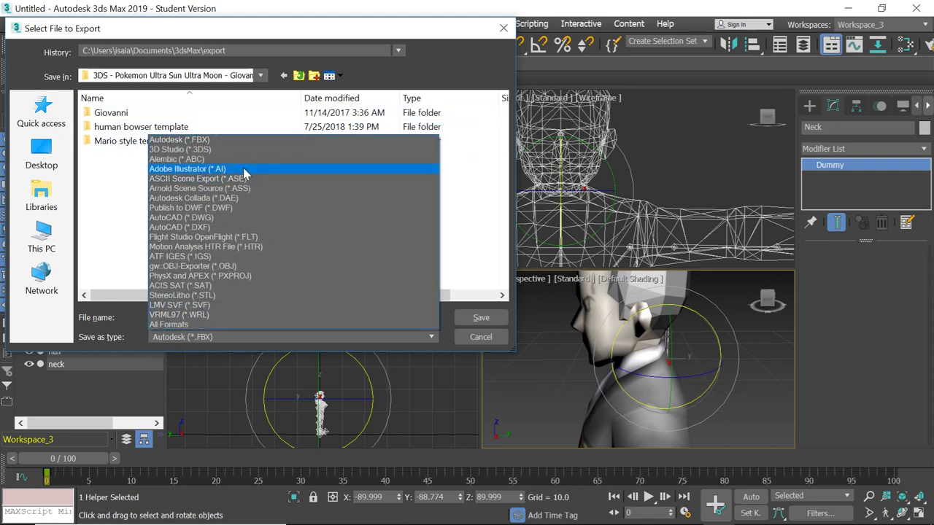
left_click(241, 198)
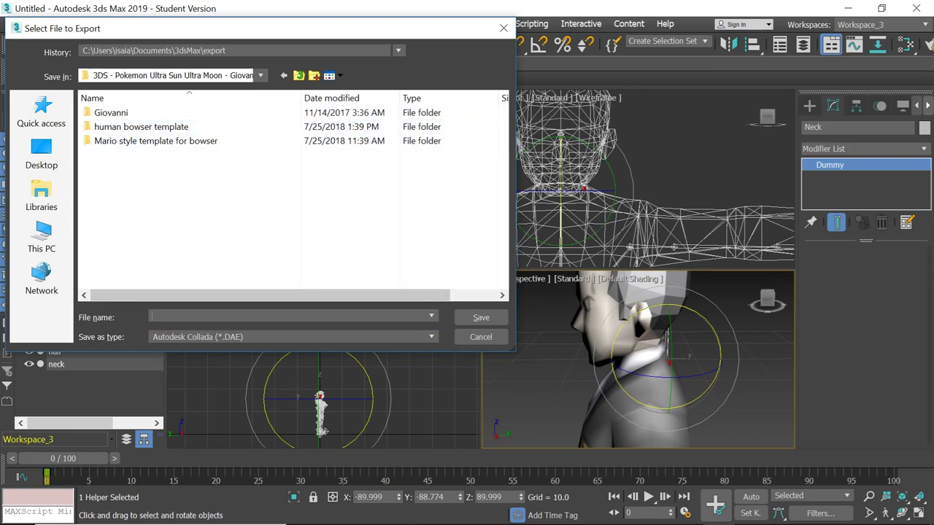
left_click(478, 318)
left_click(397, 315)
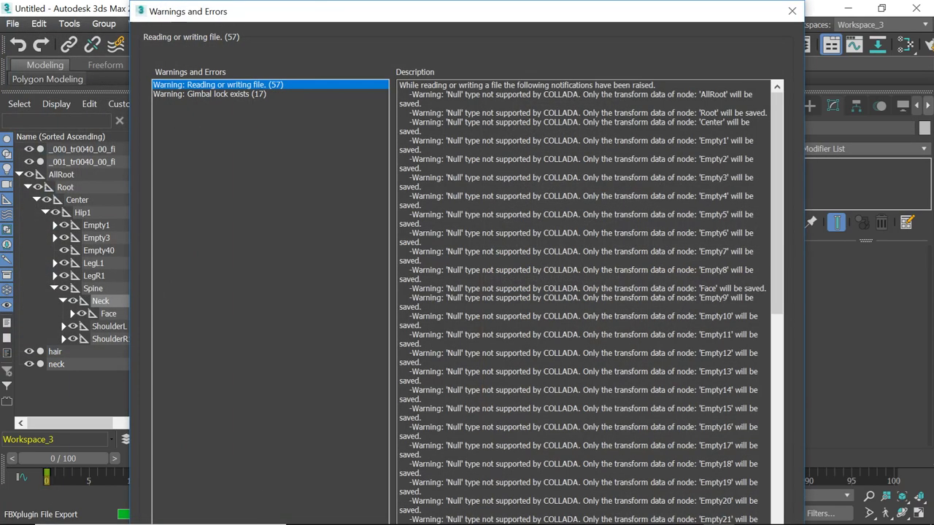
left_click(792, 9)
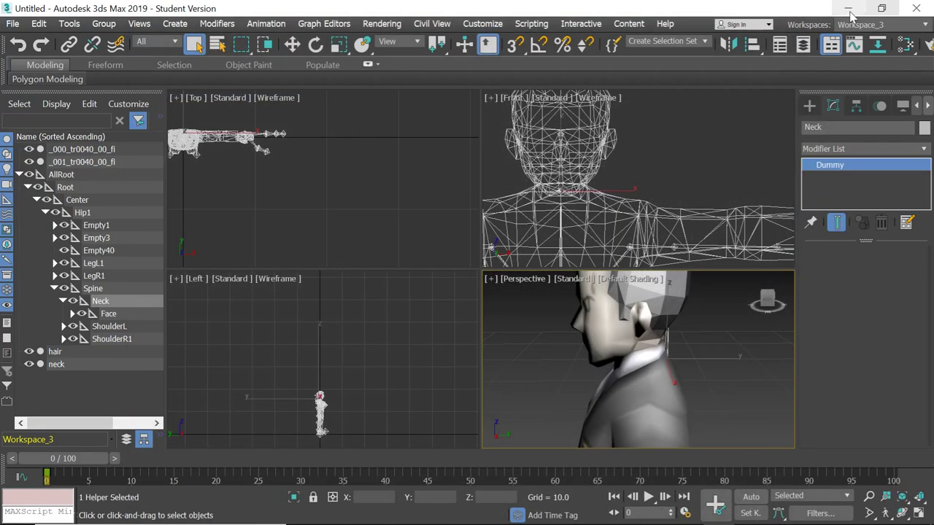
Step: Switch to File Explorer, go to the nsmbw5 folder and look inside its human bowser template folder
left_click(847, 10)
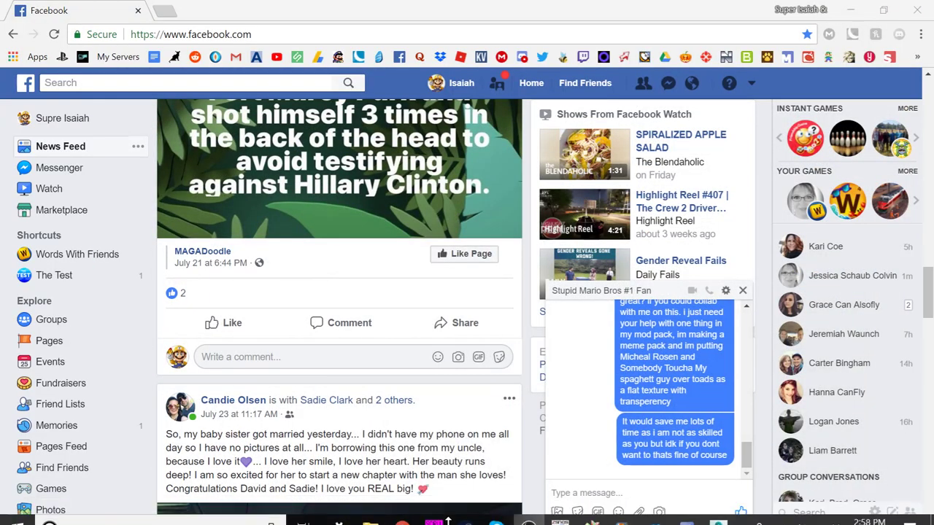
left_click(378, 514)
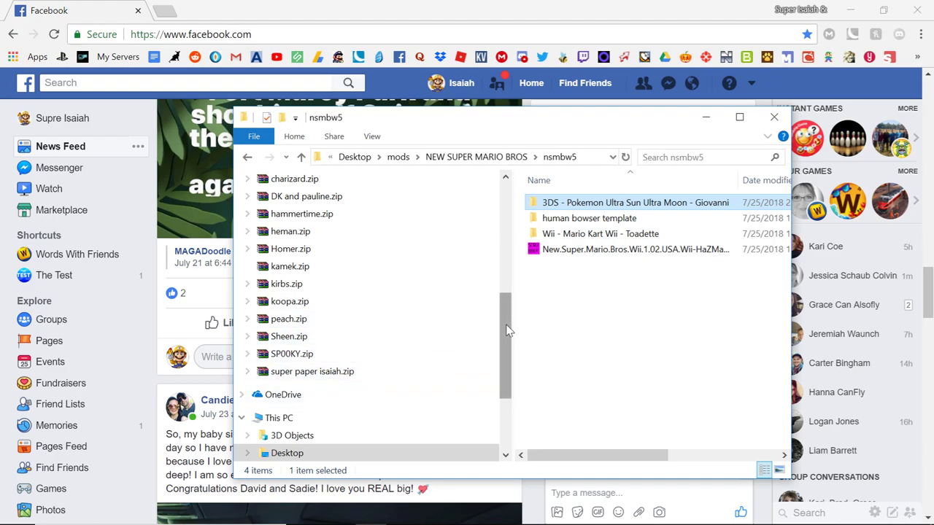
left_click_drag(509, 329, 515, 294)
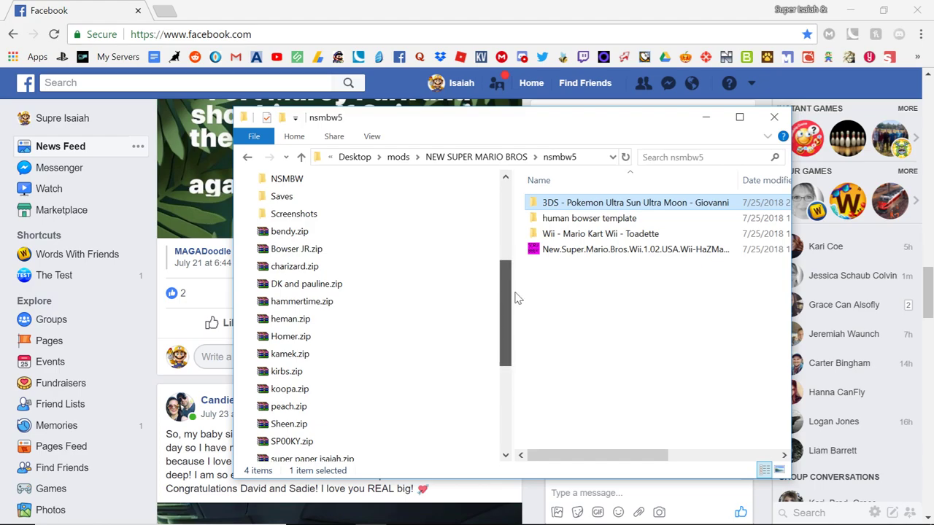
left_click_drag(515, 298, 481, 194)
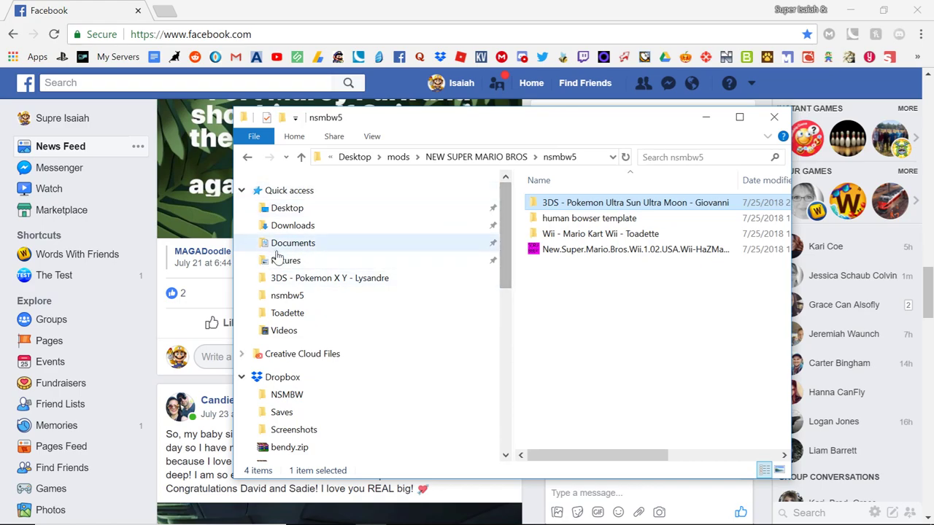
left_click(301, 295)
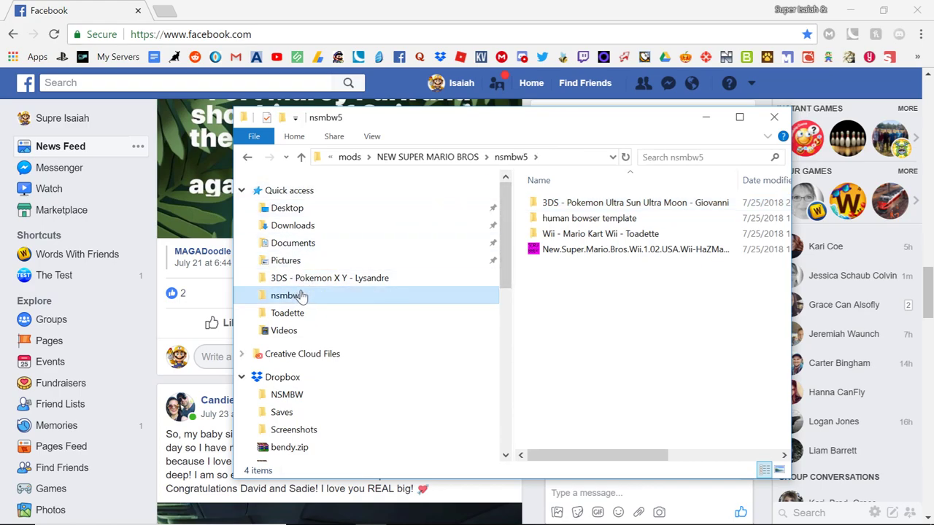
left_click(634, 219)
double_click(633, 220)
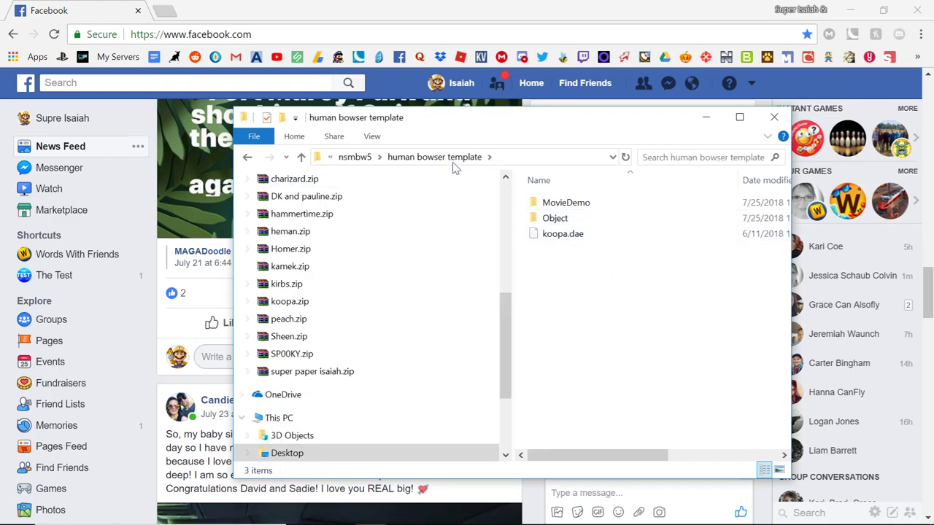
Step: Open koopa.arc in BrawlBox from the Giovanni folder's "Mario style template for bowser" subfolder
left_click(354, 157)
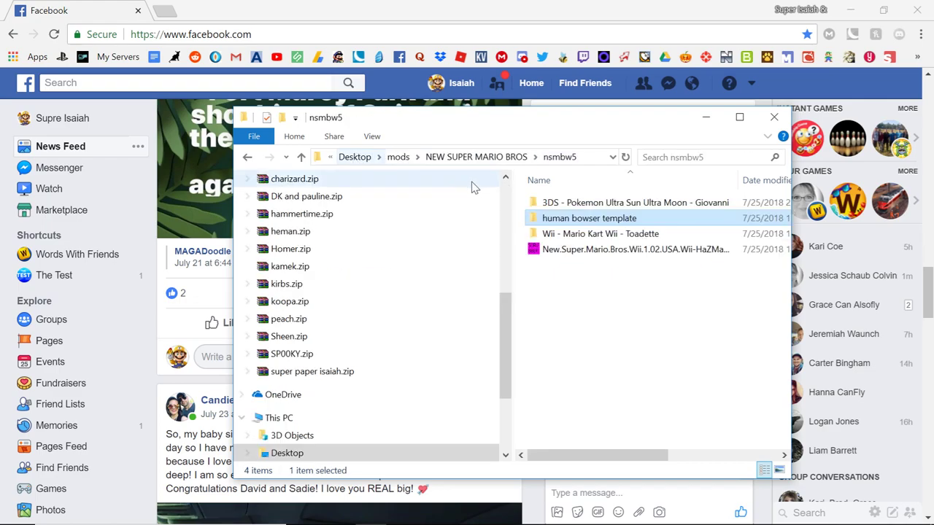
double_click(571, 204)
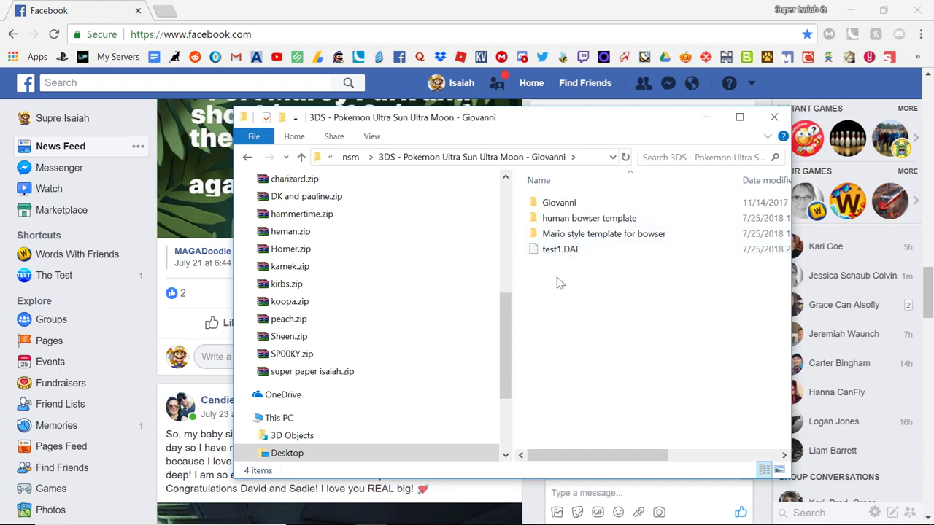
double_click(564, 232)
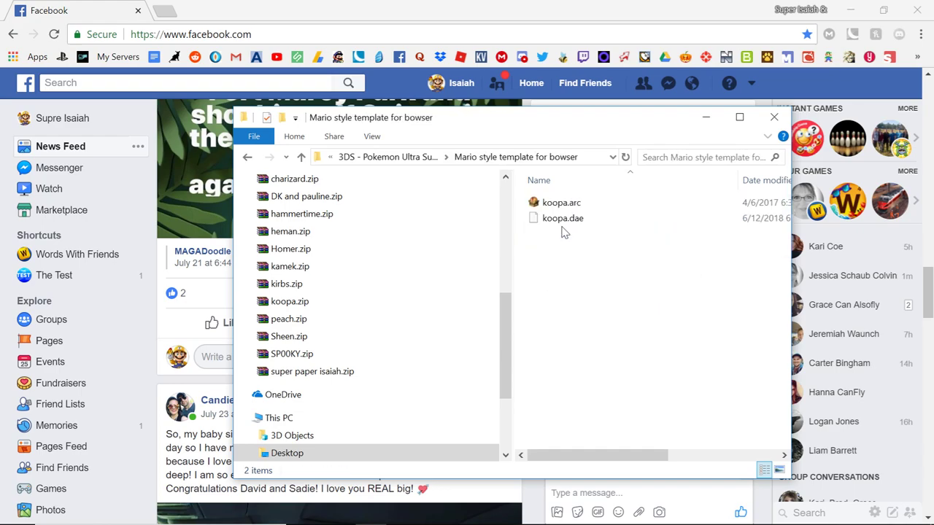
left_click(553, 208)
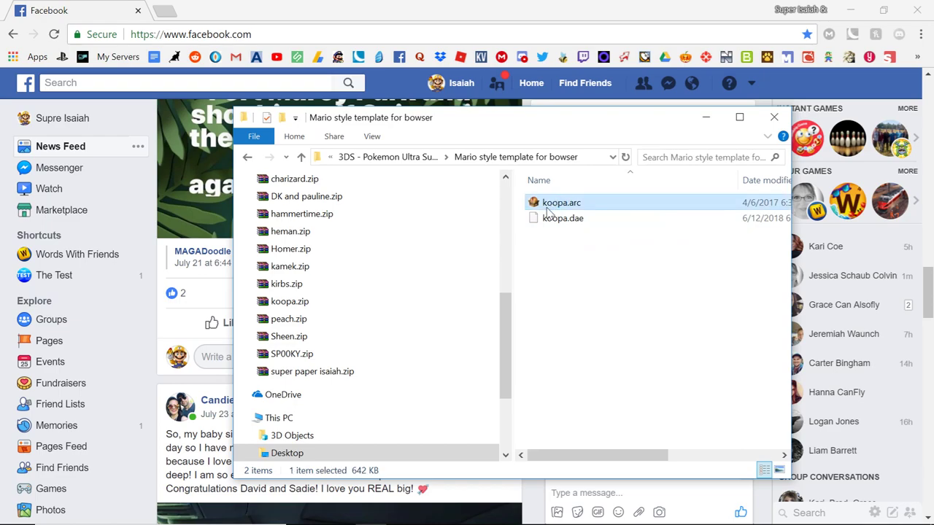
double_click(554, 204)
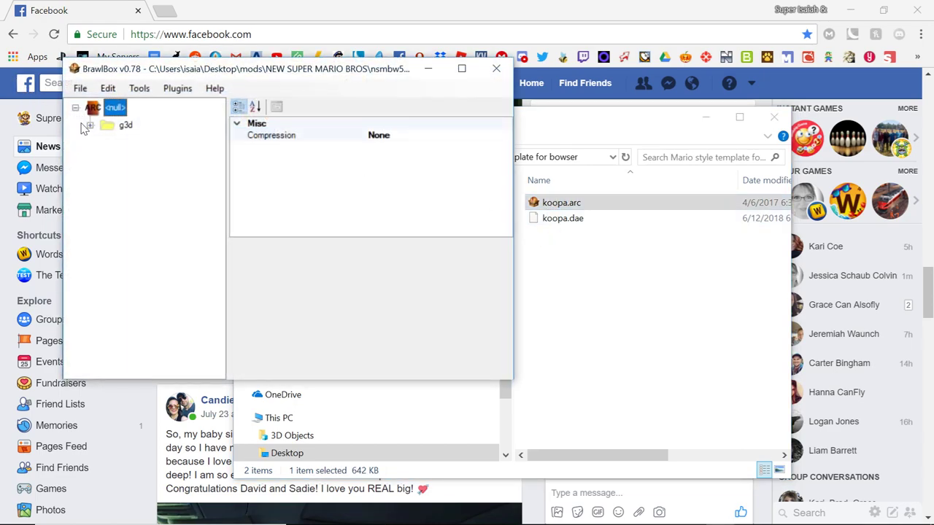
Step: Import test1.DAE from the Giovanni folder as a model into koopa.brres, accepting the current import settings
right_click(128, 143)
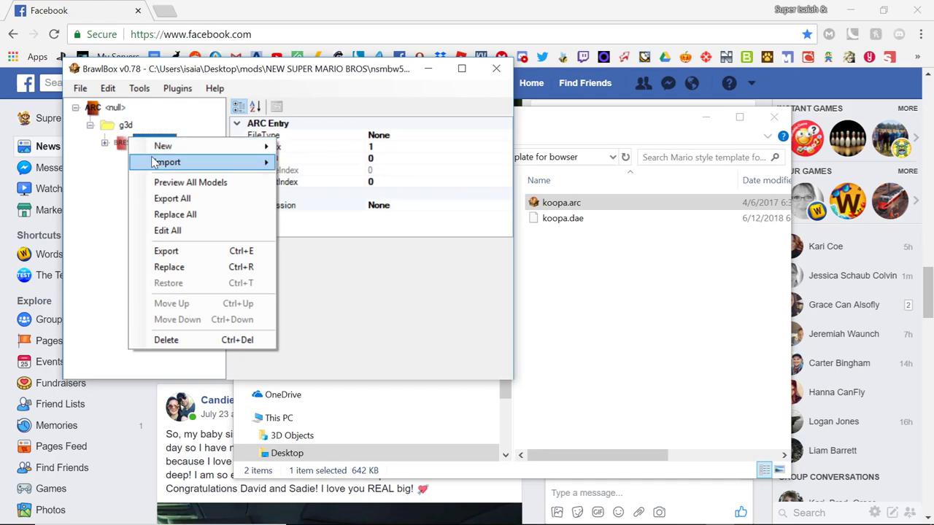
mouse_move(154, 162)
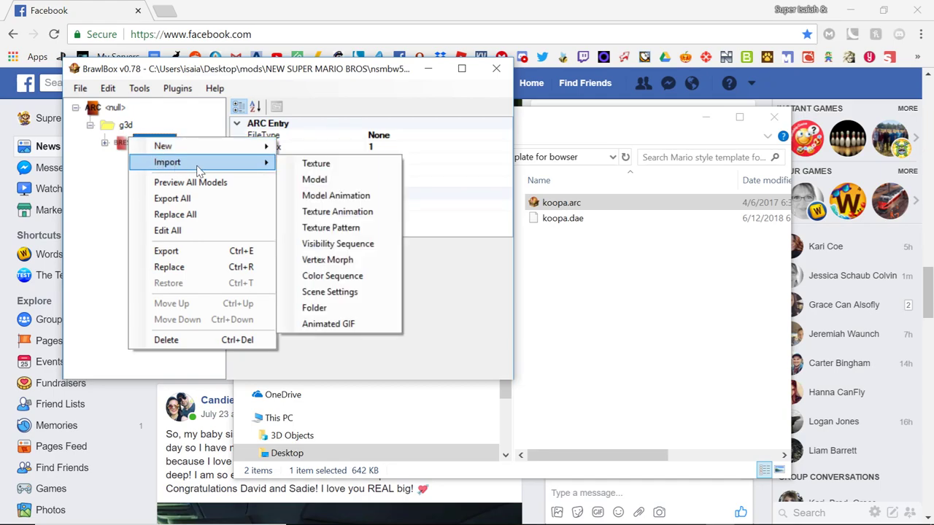
left_click(311, 178)
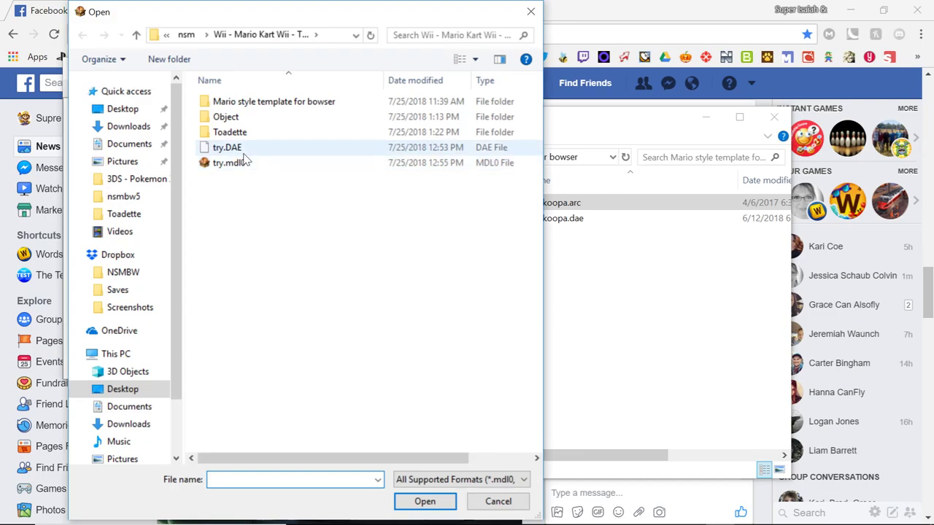
left_click(186, 35)
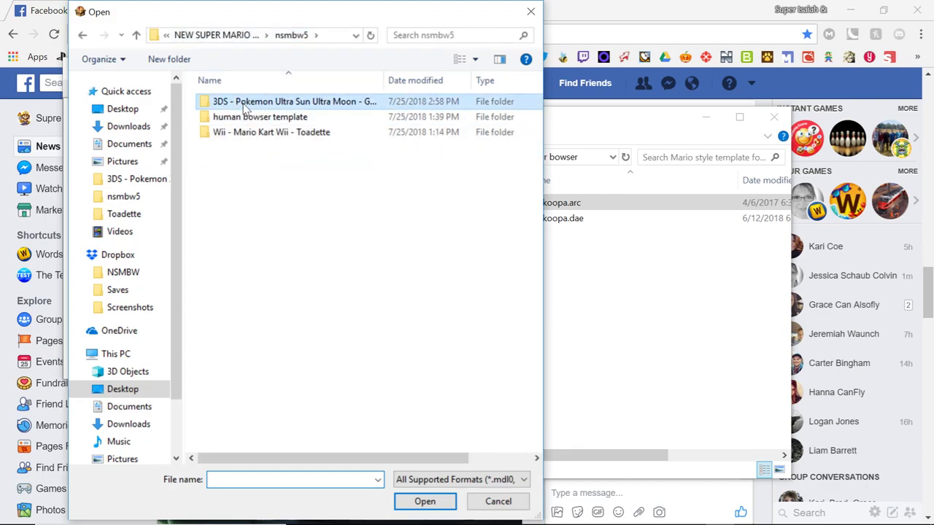
double_click(226, 102)
double_click(232, 147)
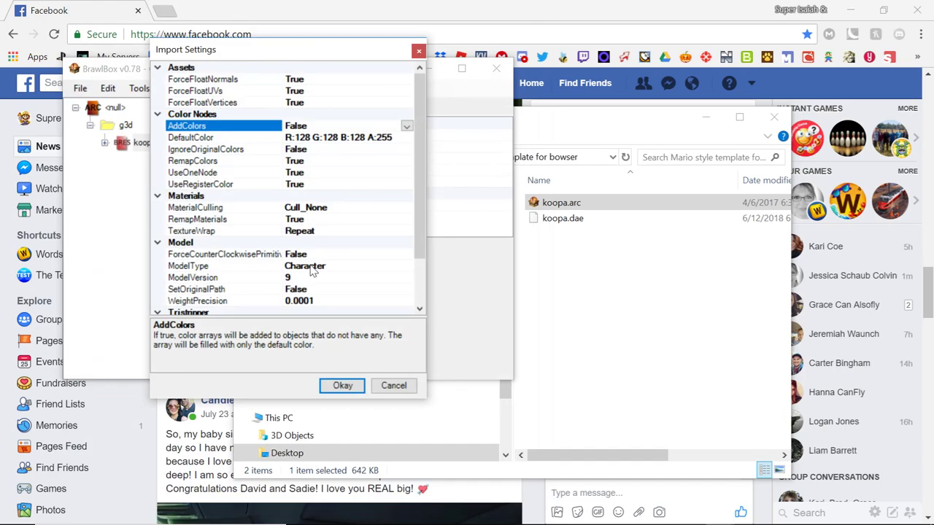
left_click(342, 386)
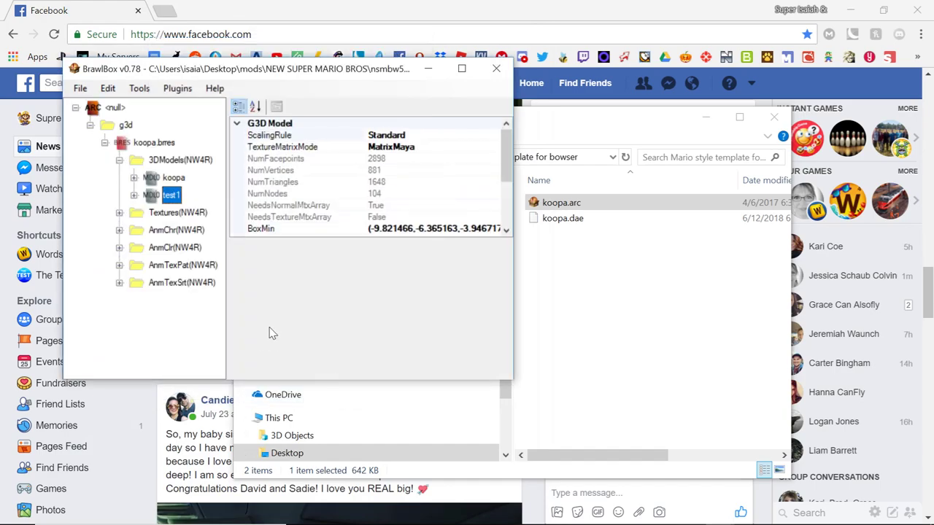
Step: Export the imported test1 model to the Giovanni folder as test1.mdl0 in NW4R Model format
right_click(165, 195)
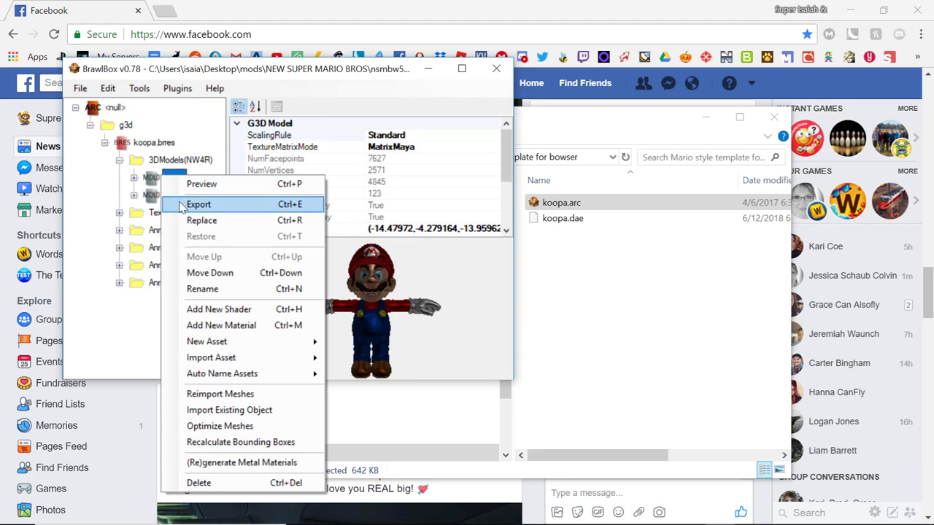
left_click(108, 191)
right_click(179, 195)
left_click(207, 223)
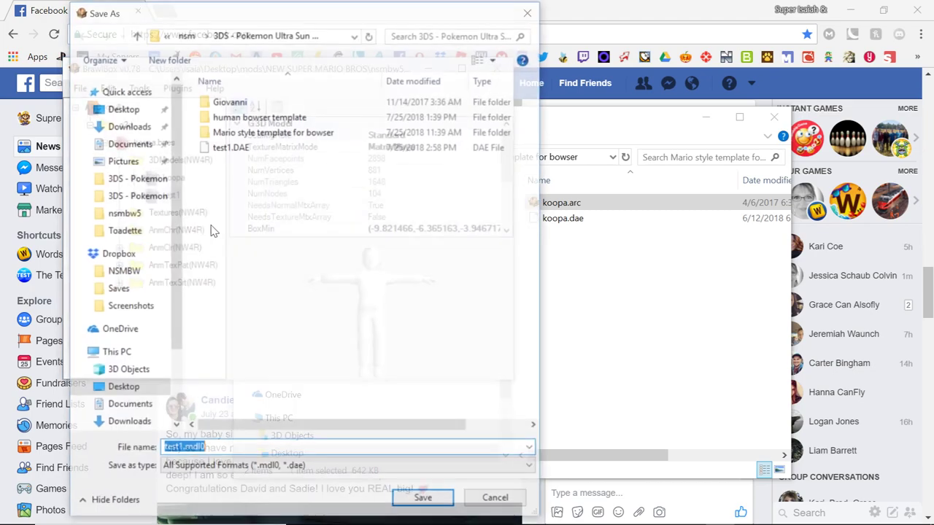
left_click(257, 466)
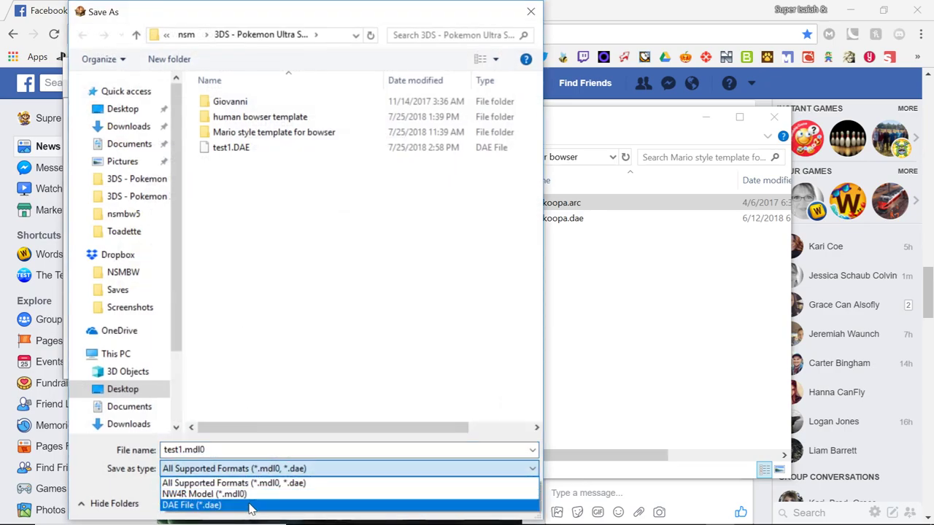
left_click(250, 506)
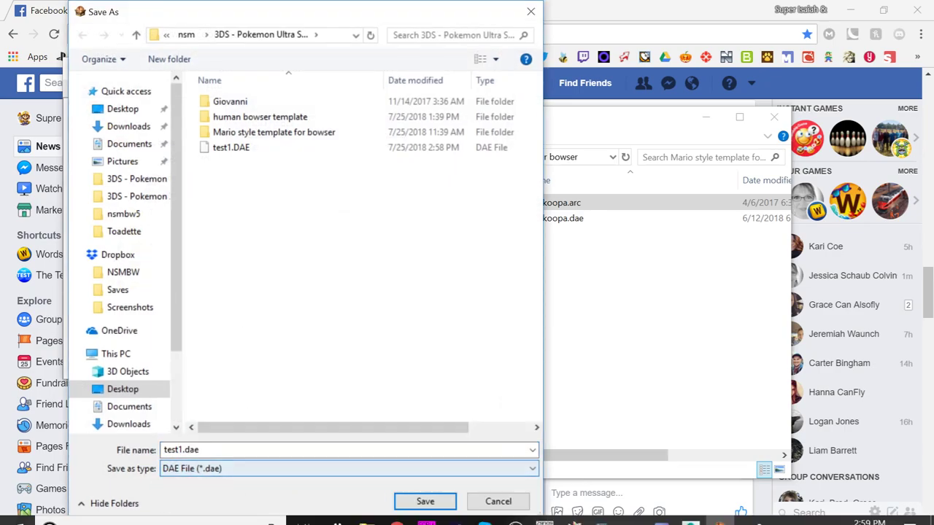
left_click(266, 474)
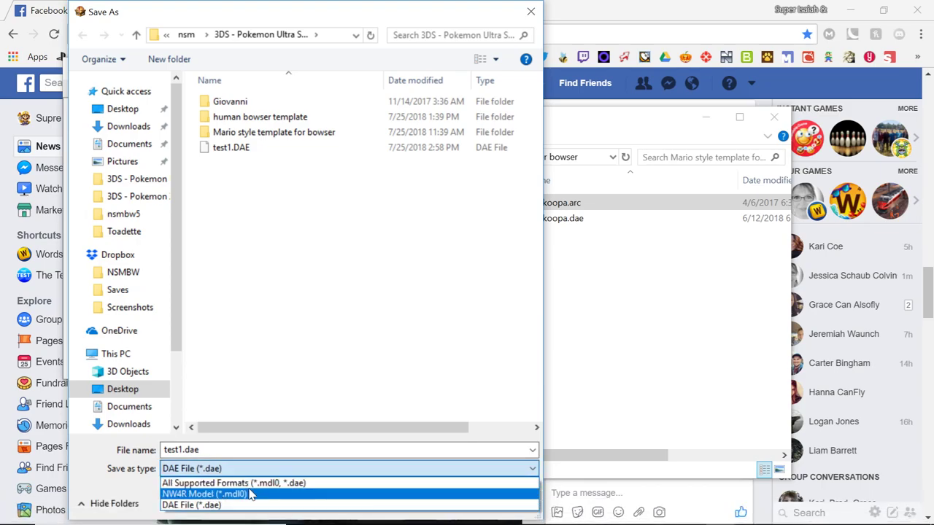
left_click(250, 494)
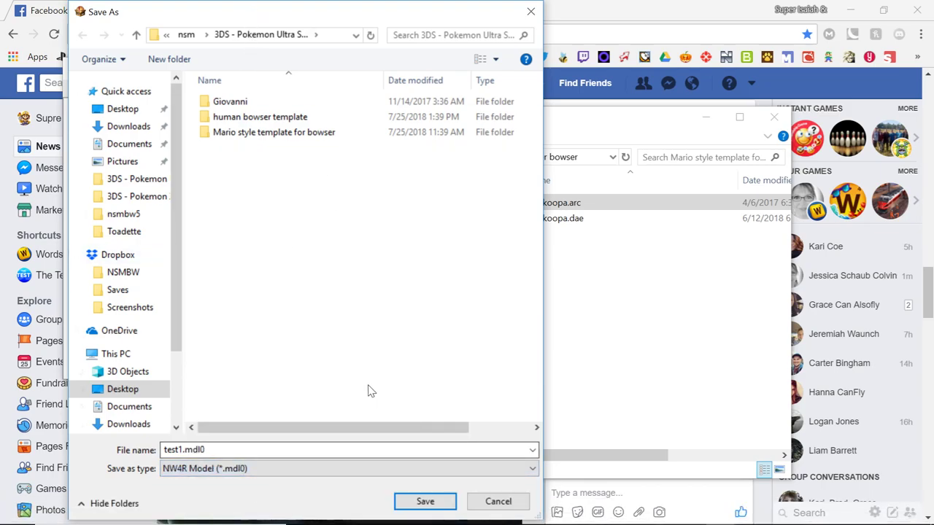
left_click(410, 504)
Step: Delete the imported test1 model from koopa.brres's 3DModels group
right_click(173, 206)
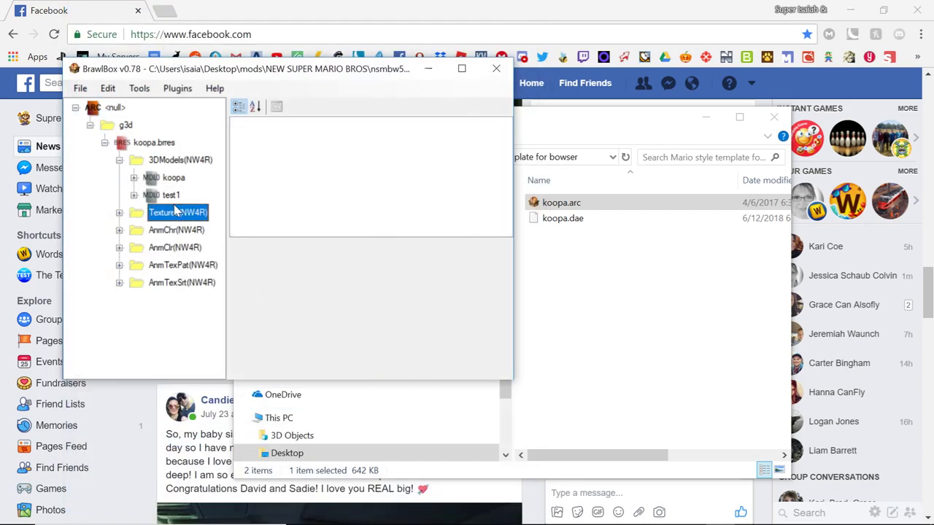
left_click(167, 196)
left_click(134, 196)
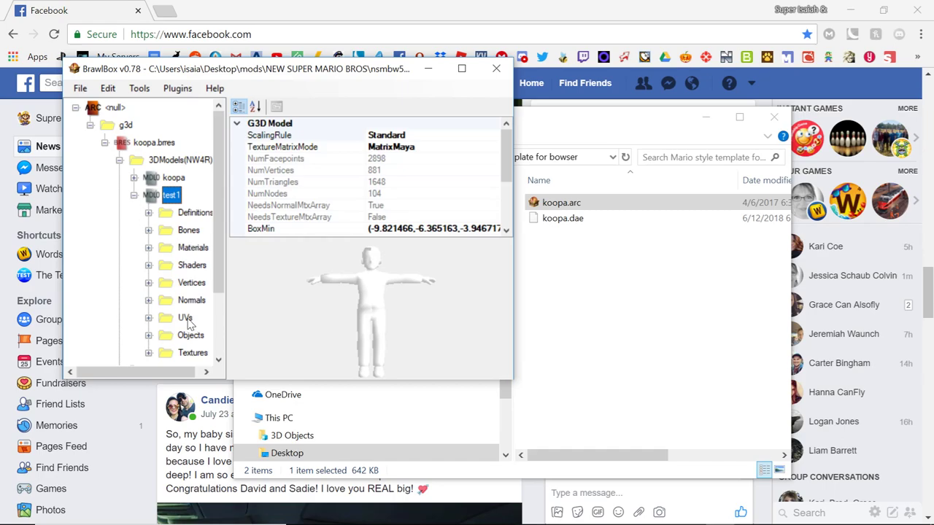
right_click(151, 197)
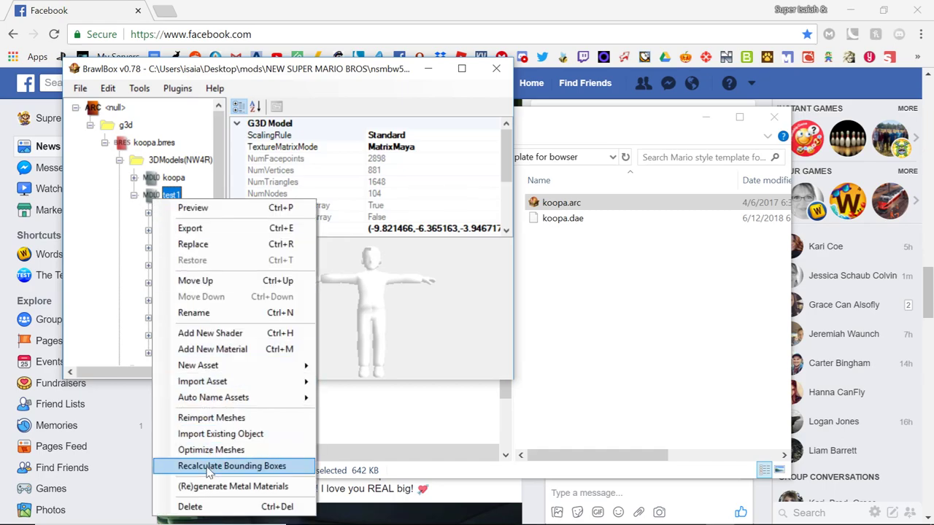
left_click(219, 504)
Step: Import the _001_tr0040_00_fi body object from test1.mdl0 into the koopa model, with skeleton root Neck and base skeleton Replace
right_click(180, 182)
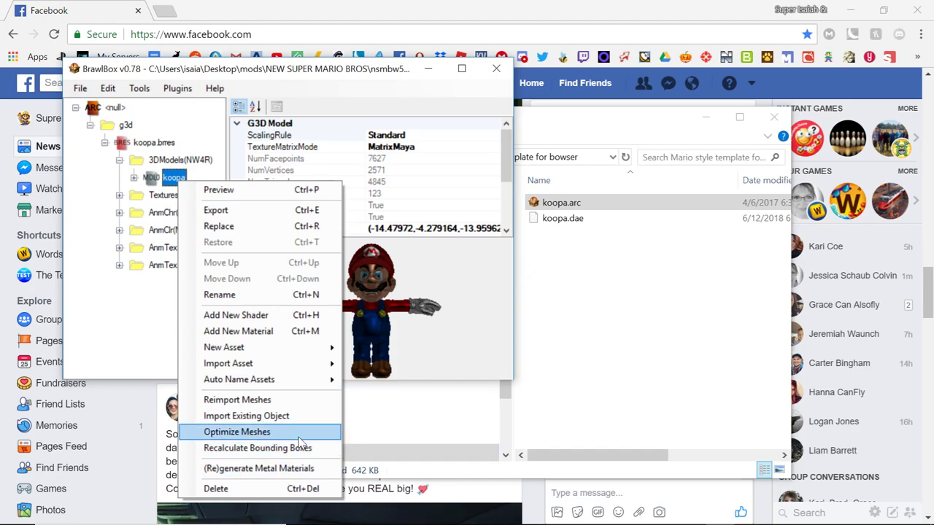
left_click(291, 416)
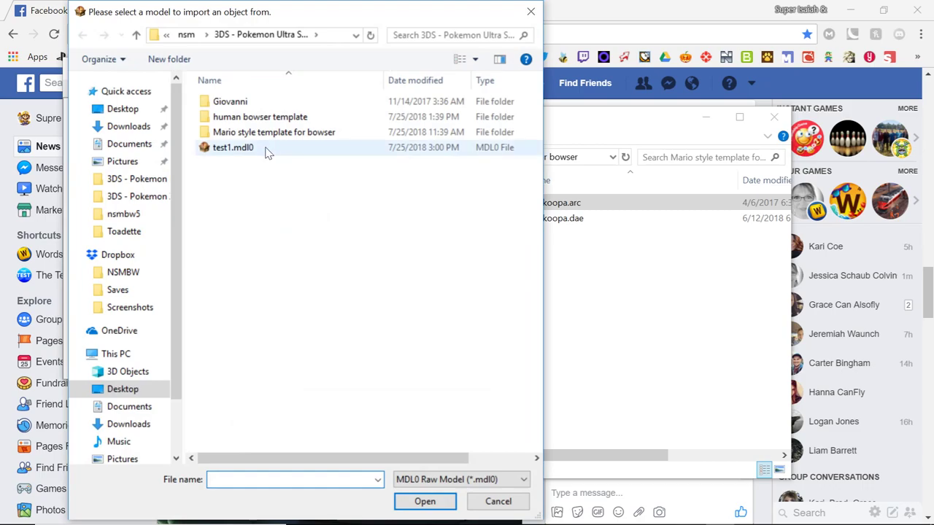
left_click(416, 482)
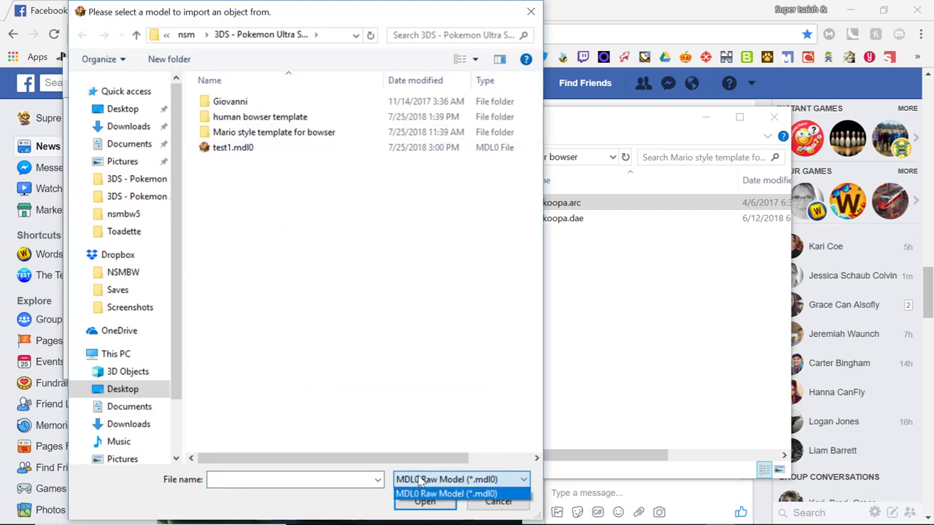
left_click(438, 494)
double_click(281, 150)
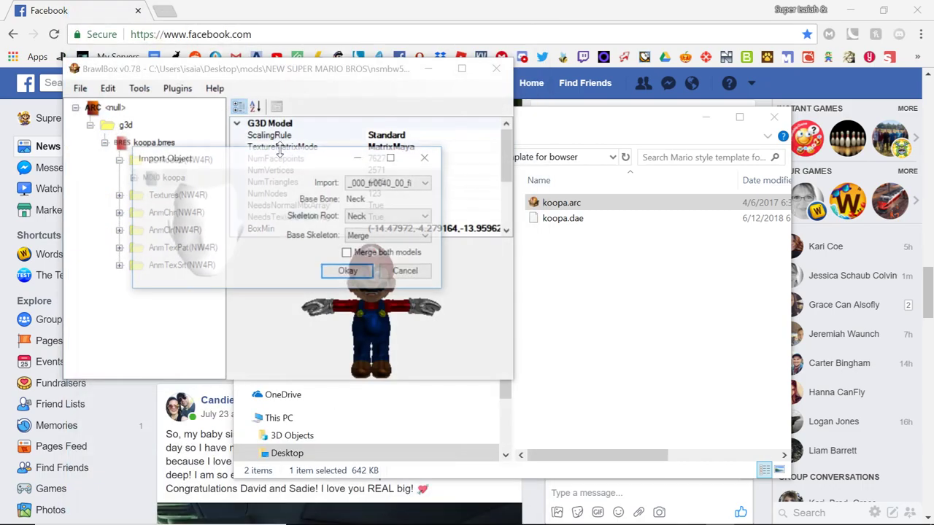
left_click(383, 241)
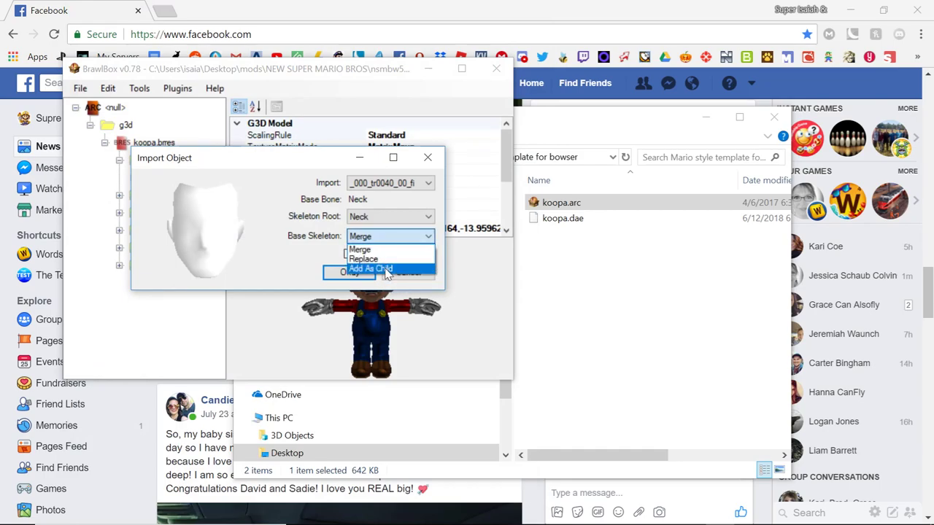
left_click(374, 252)
scroll(378, 236, "down", 1)
left_click(382, 186)
left_click(377, 208)
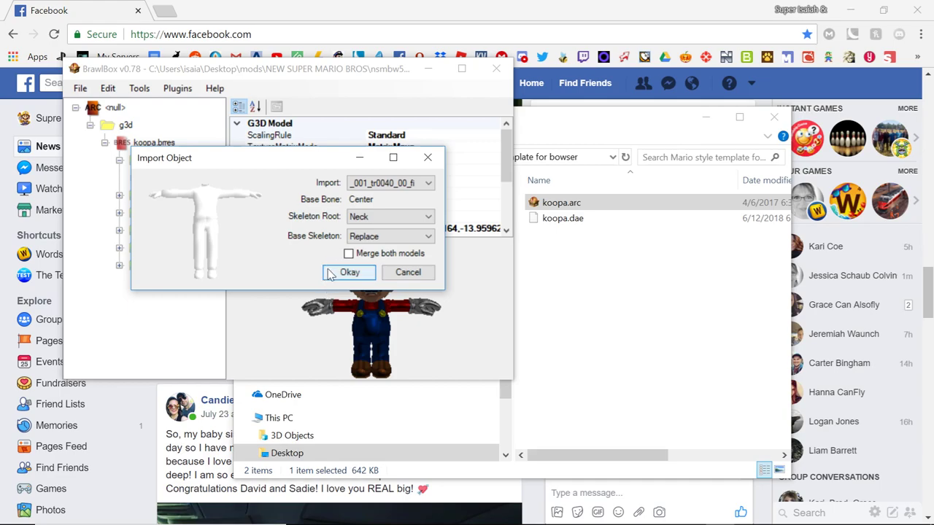
left_click(330, 273)
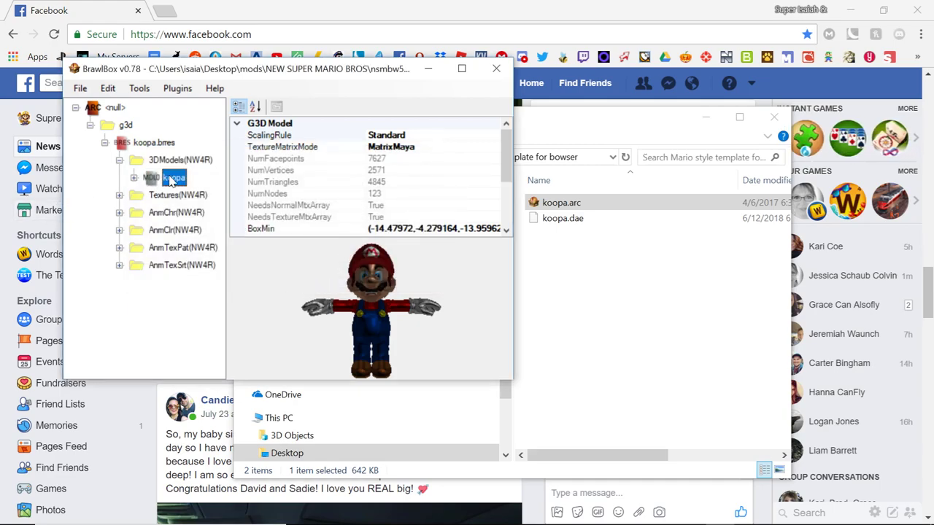
Step: Import the _000_tr0040_00_fi head object from test1.mdl0 into koopa, with skeleton root Neck and base skeleton Merge
right_click(172, 181)
left_click(292, 410)
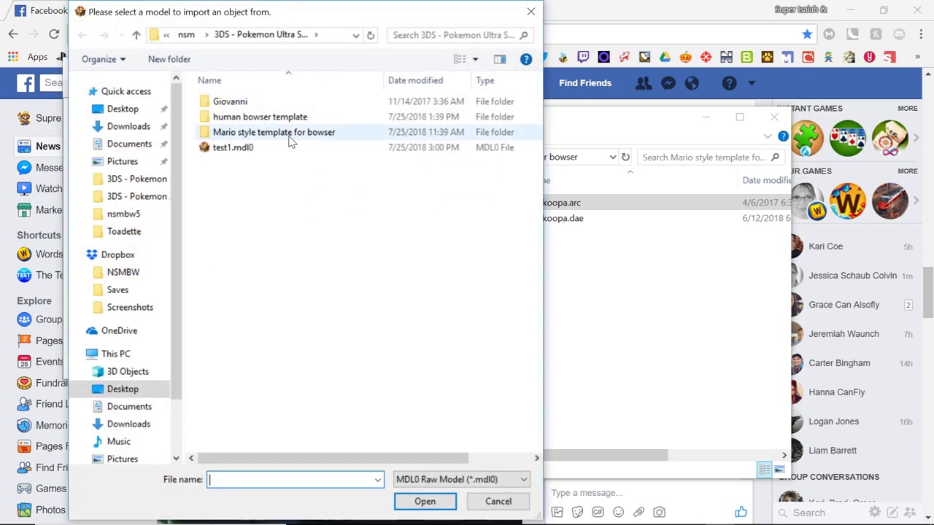
double_click(286, 147)
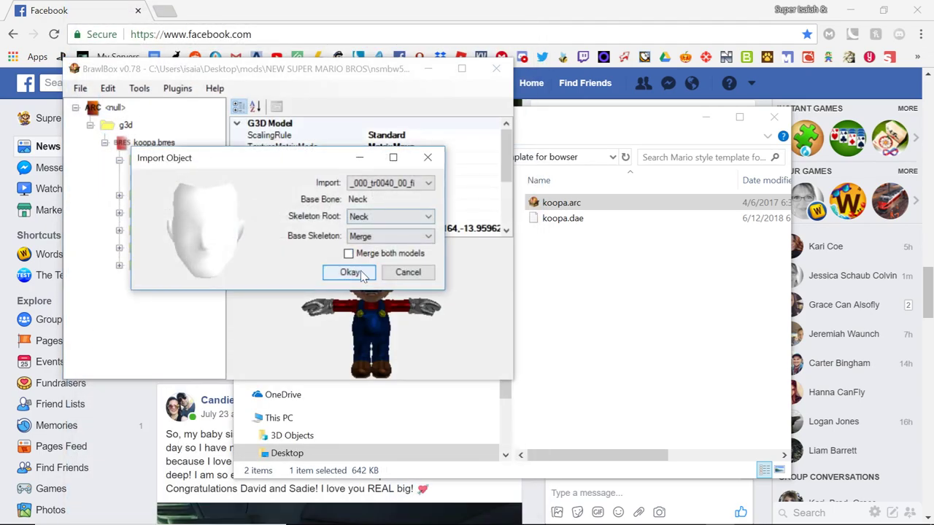
left_click(350, 272)
Step: Import the first neck object from test1.mdl0 into koopa, with skeleton root Hip1 and base skeleton Merge
right_click(172, 184)
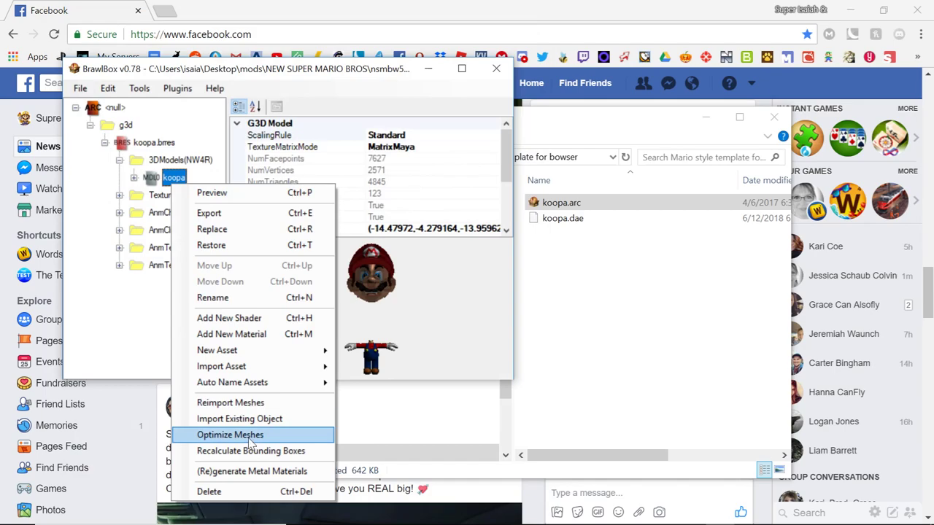
left_click(239, 419)
double_click(219, 145)
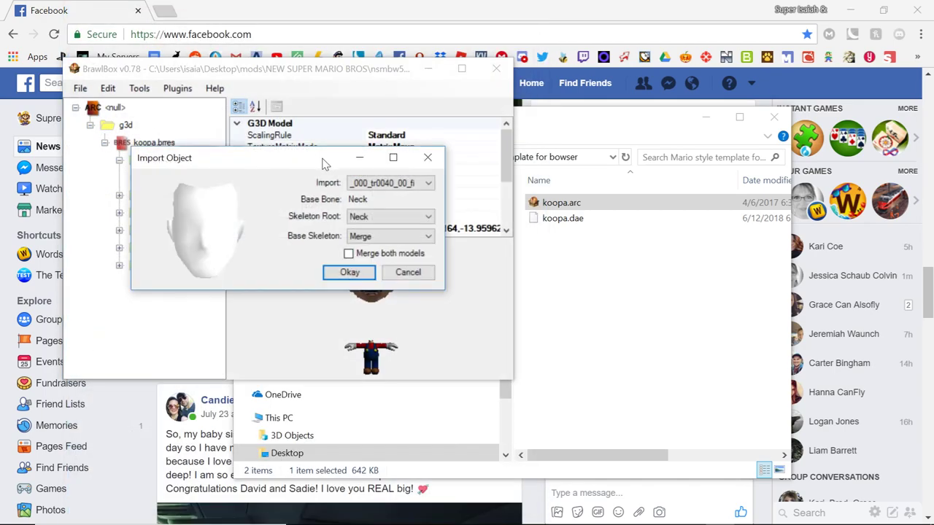
left_click(375, 182)
left_click(372, 208)
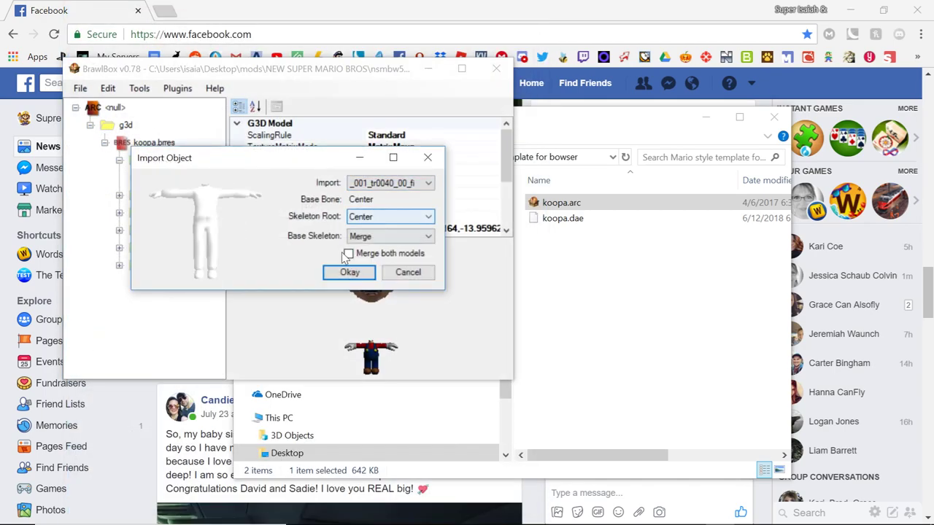
left_click(394, 184)
left_click(369, 213)
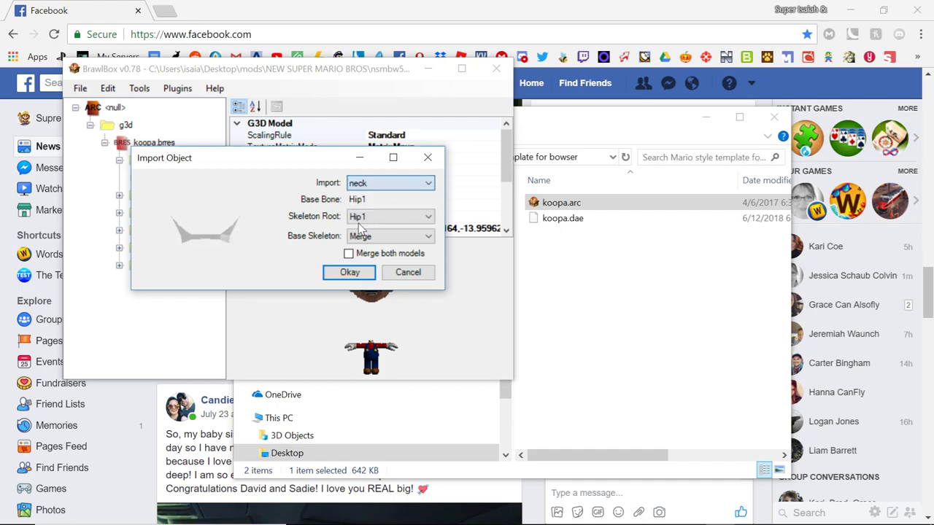
left_click(350, 275)
Step: Import the second neck object from test1.mdl0 into the koopa model
right_click(193, 191)
right_click(175, 182)
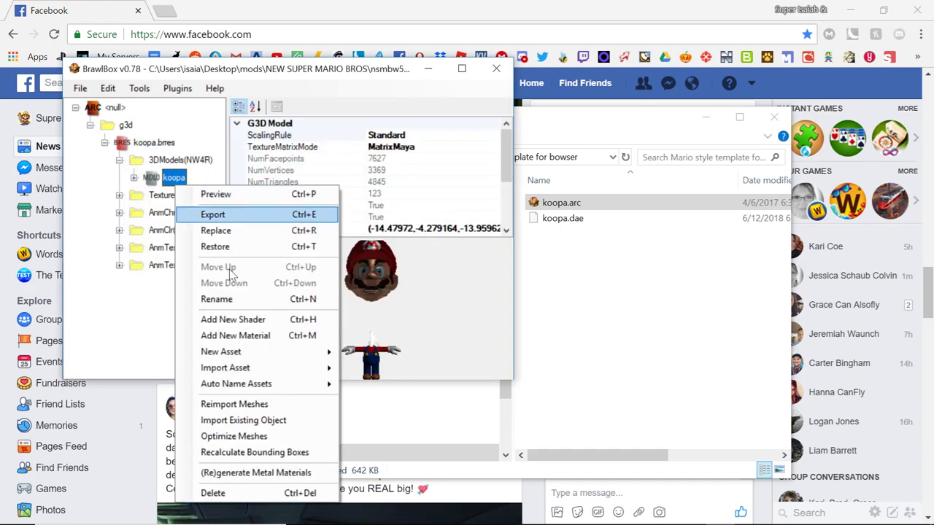
left_click(282, 421)
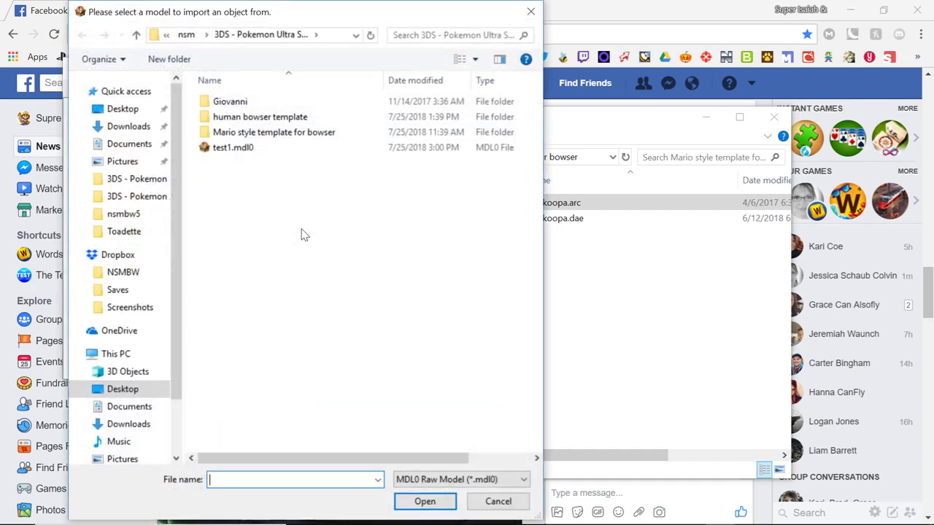
double_click(292, 148)
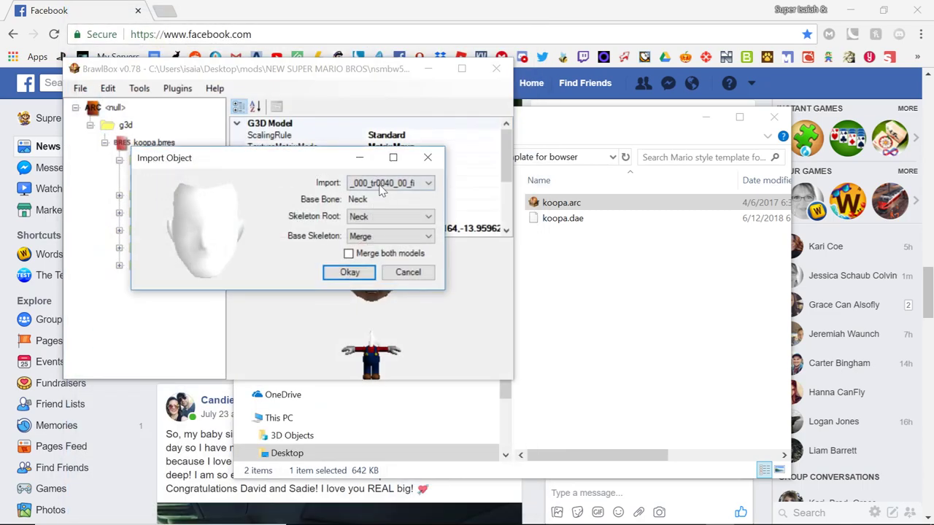
left_click(391, 183)
left_click(380, 219)
left_click(350, 273)
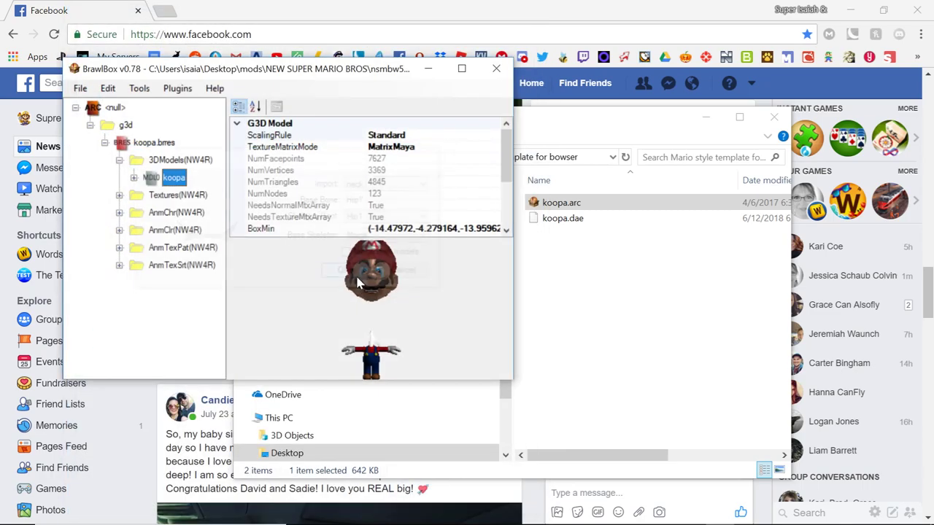
Step: Try to delete koopa's eight original polygon objects together, agreeing to remove their vertex and color nodes
left_click(133, 177)
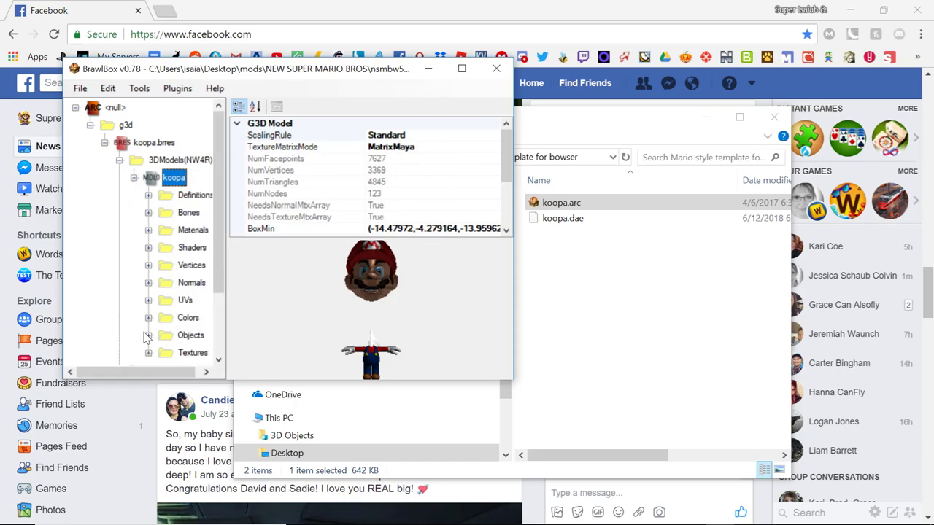
left_click(148, 335)
left_click(195, 163)
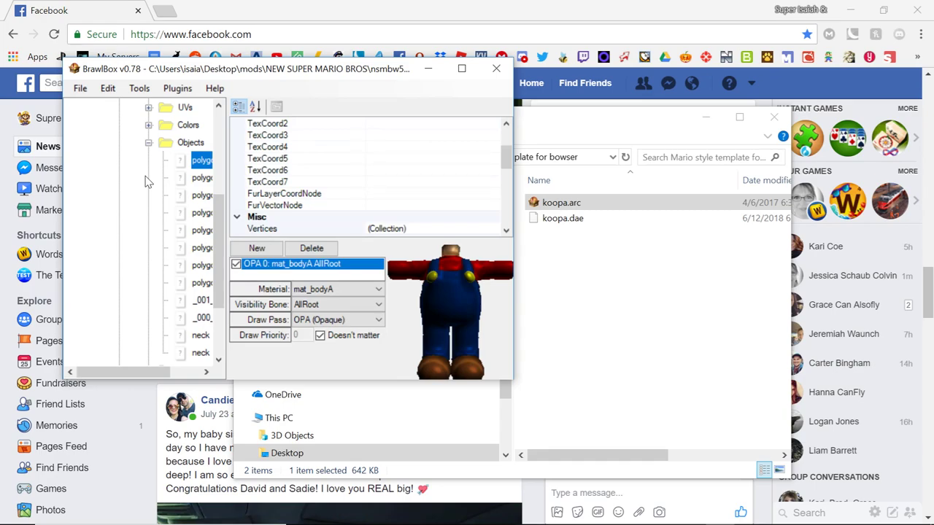
left_click(201, 177)
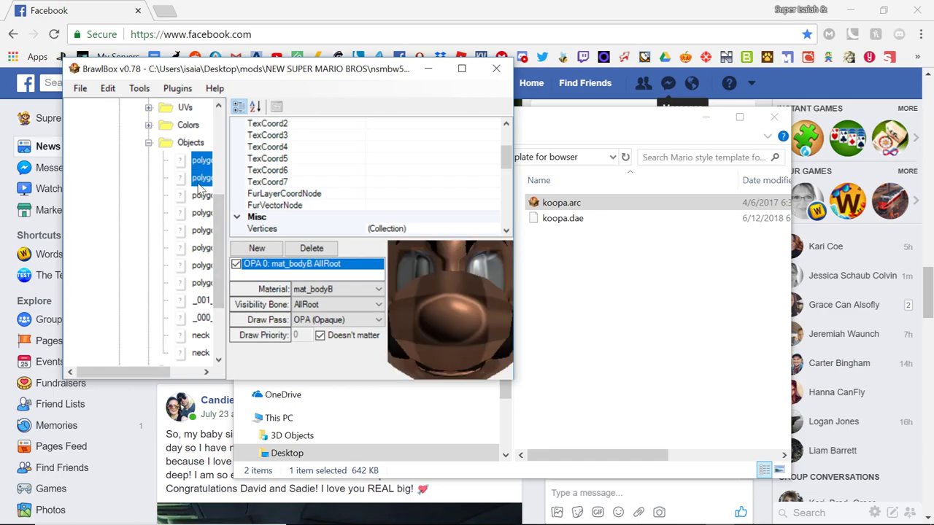
left_click(202, 195)
left_click(201, 213)
left_click(200, 231)
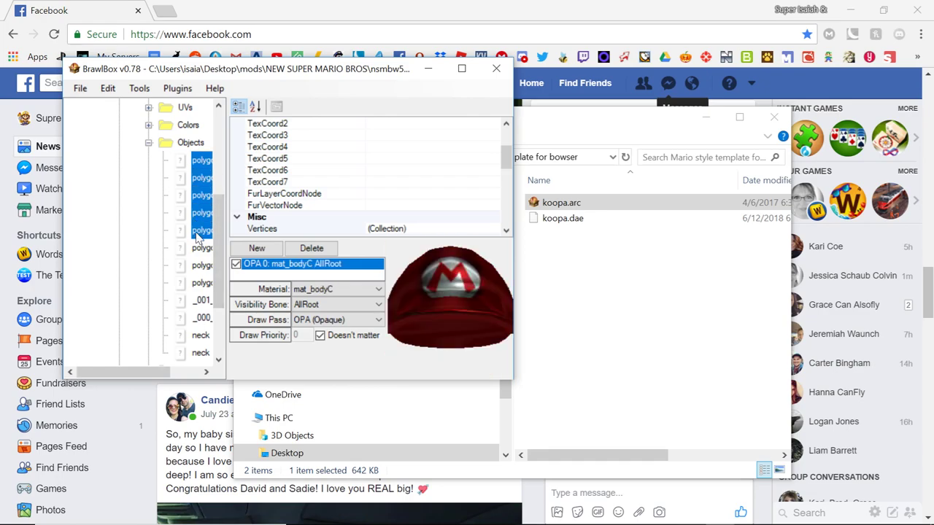
left_click(201, 248)
left_click(202, 265)
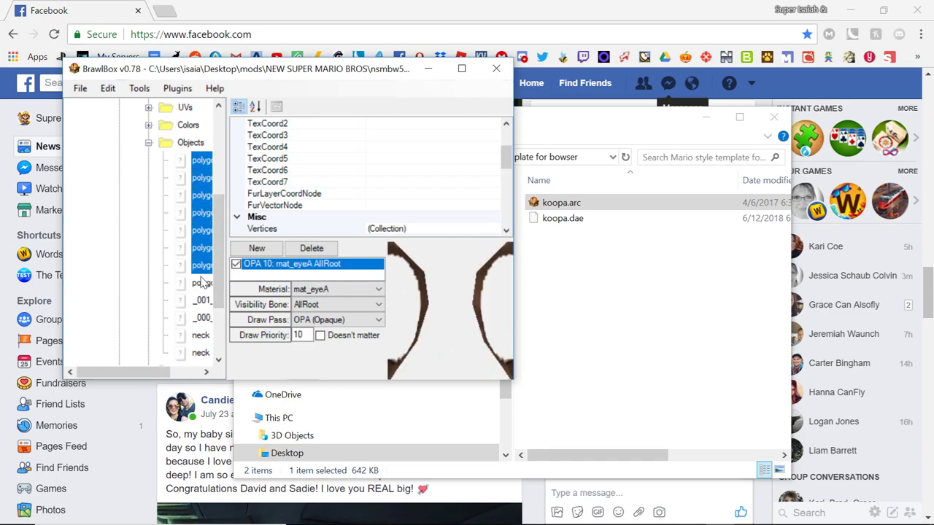
left_click(202, 283)
key("Delete")
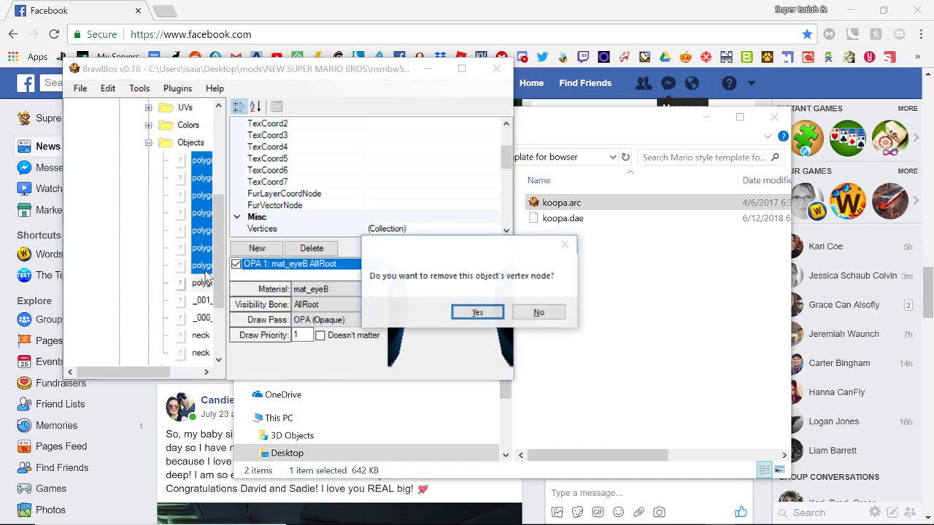
left_click(476, 312)
left_click(477, 313)
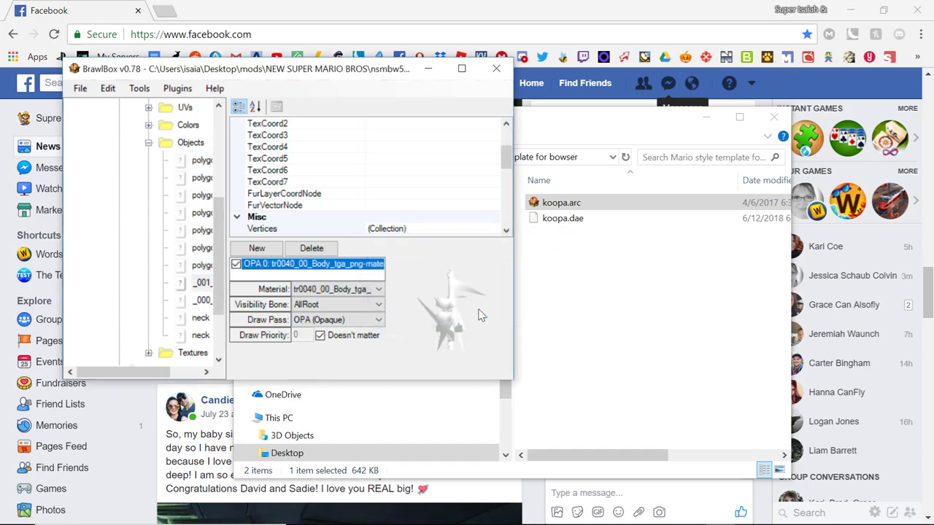
Step: Delete the Mario body, face and cap polygon objects from koopa, including their vertex and color nodes
left_click(201, 161)
key("Delete")
key("Return")
key("Return")
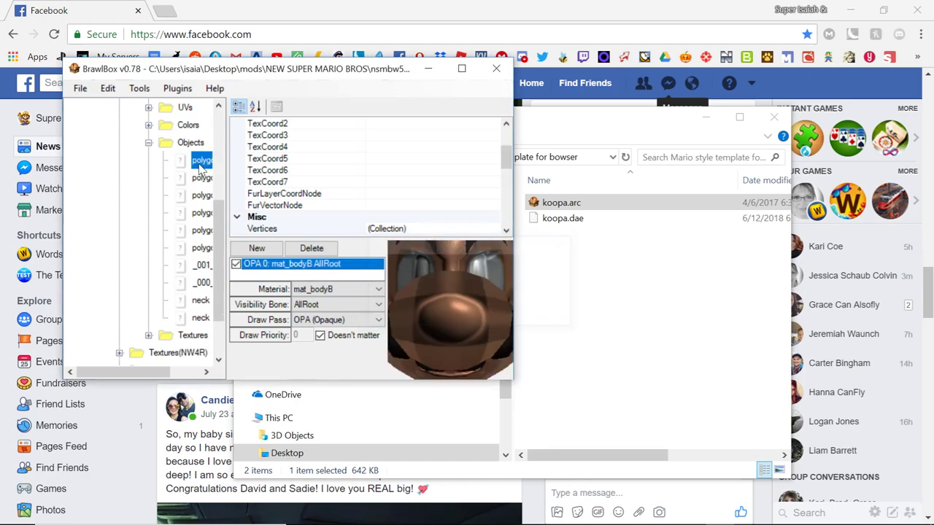
key("Delete")
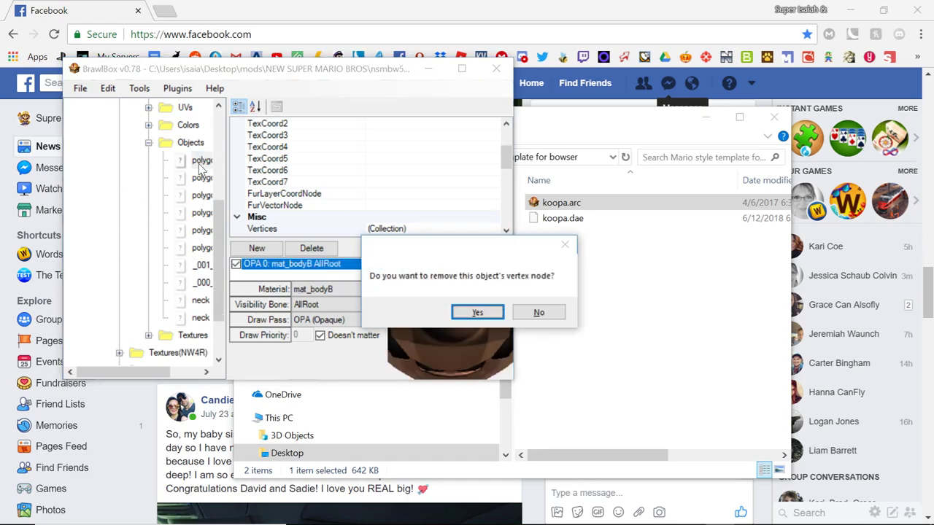
key("Return")
key("Return")
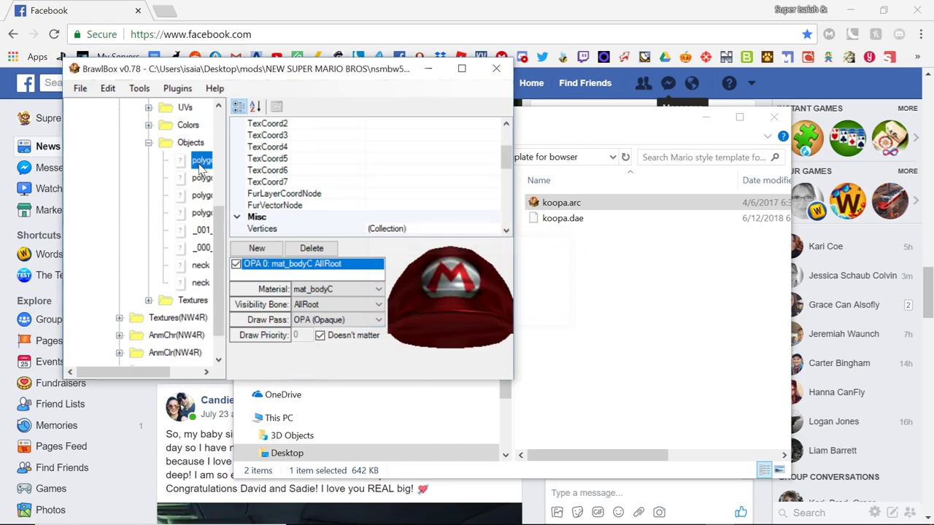
key("Delete")
Step: Delete the two hand polygon objects and the mat_eyeA polygon object from koopa, including their vertex and color nodes
key("Return")
key("Return")
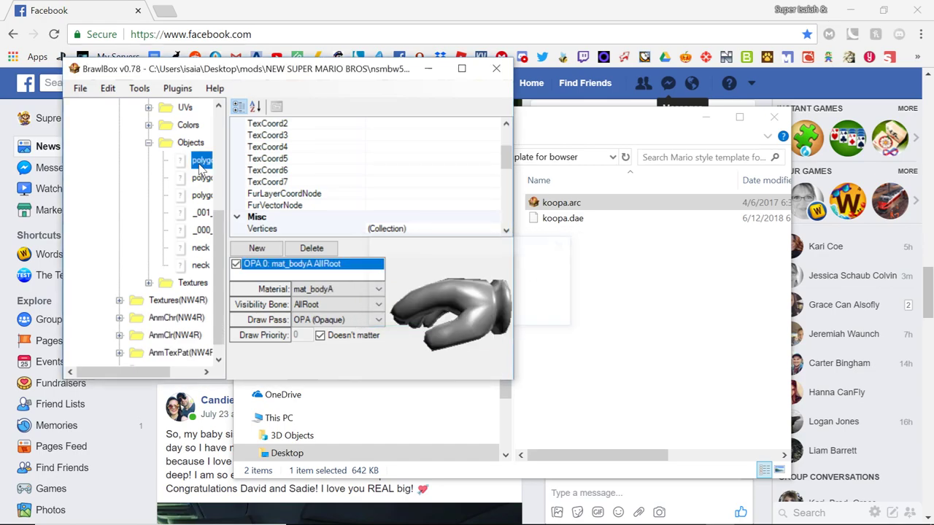
key("Delete")
key("Return")
key("Return")
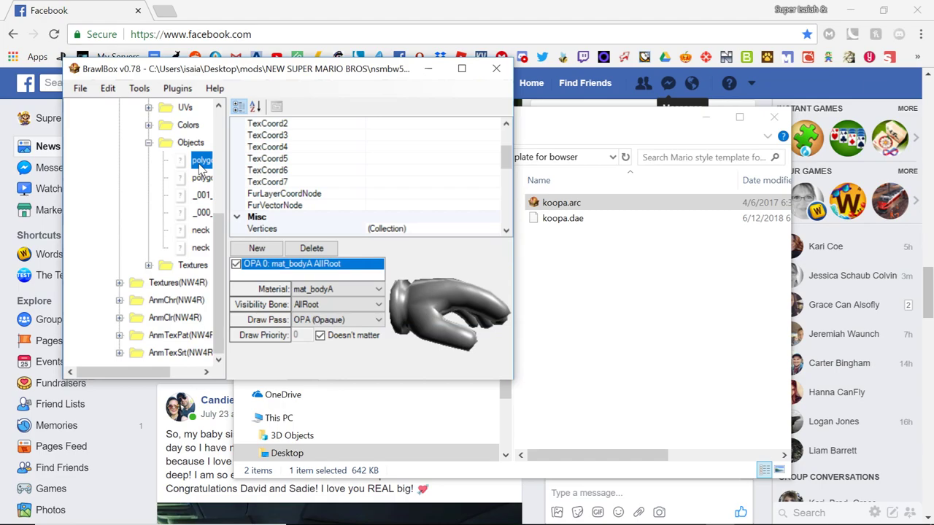
key("Delete")
key("Return")
key("Return")
key("Delete")
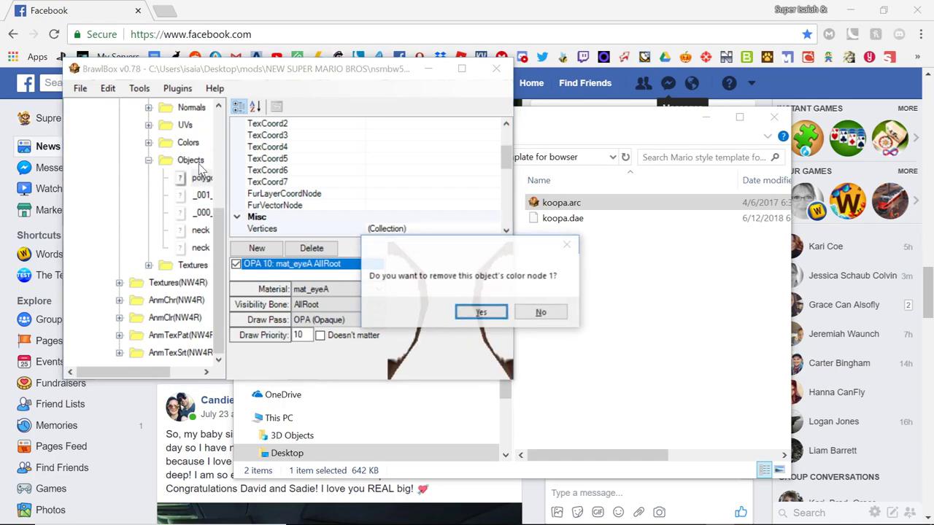
key("Return")
key("Return")
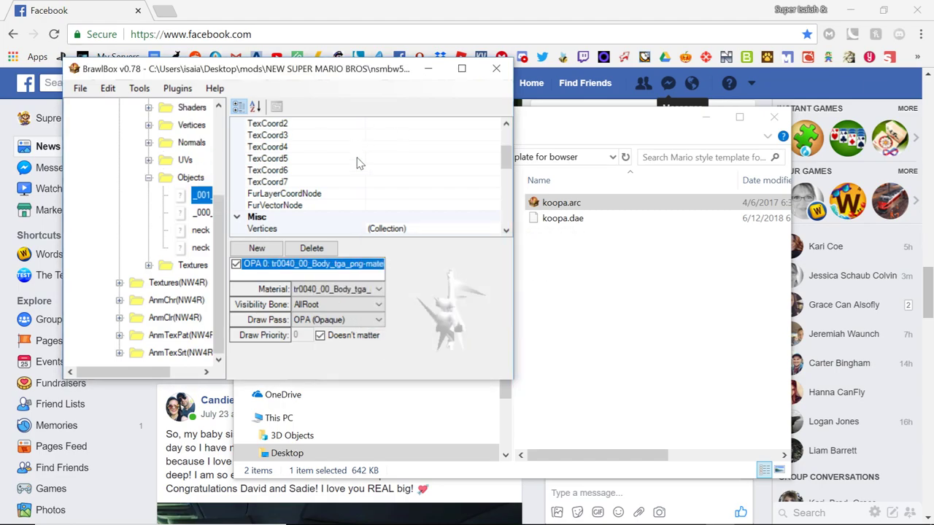
Step: Examine the imported body object in the preview, then select koopa to view the whole model
mouse_move(438, 319)
right_mouse_down()
mouse_move(375, 319)
mouse_move(453, 333)
mouse_move(363, 321)
right_mouse_up()
scroll(453, 333, "up", 5)
scroll(363, 320, "down", 2)
scroll(241, 182, "up", 5)
left_click(170, 178)
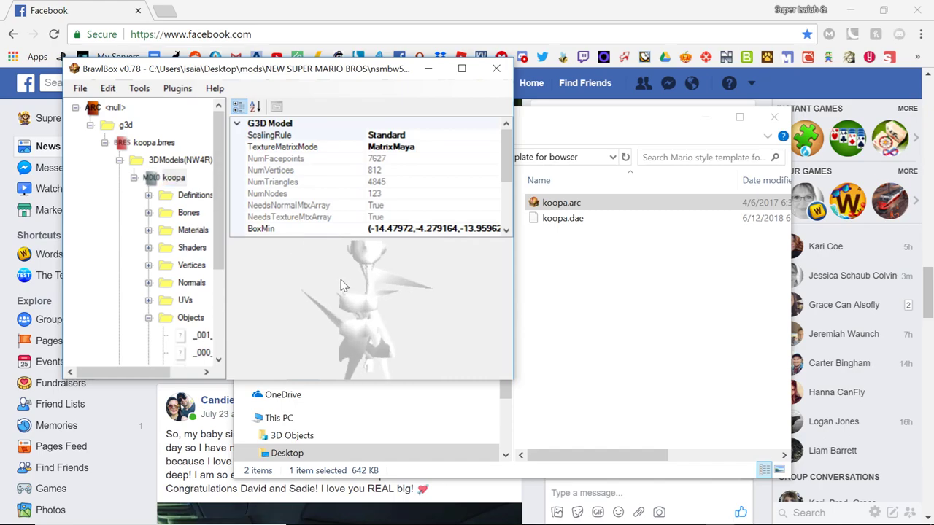
Step: Examine the whole koopa model from several angles in the preview and the model editor, then close the editor
right_click_drag(332, 294, 357, 318)
scroll(361, 320, "down", 3)
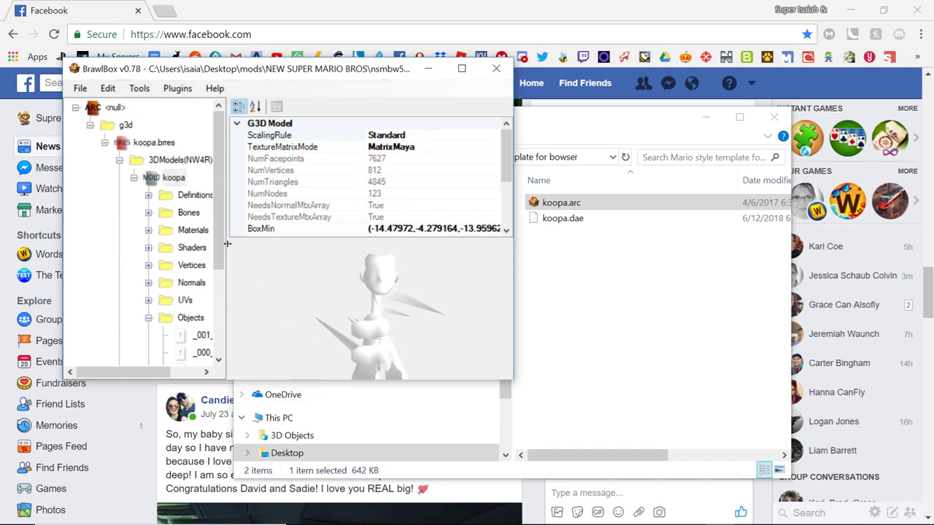
left_click(165, 196)
left_click(168, 179)
right_click(164, 183)
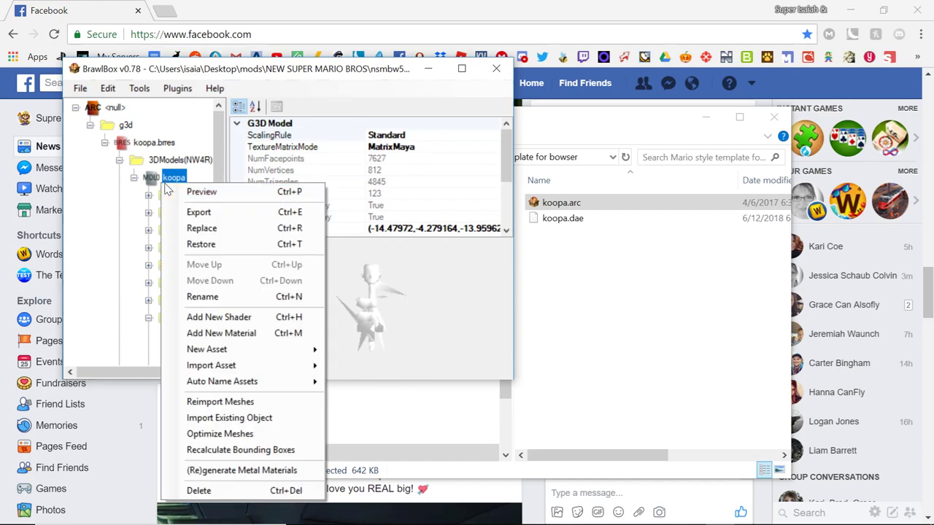
left_click(201, 192)
left_click_drag(199, 198, 228, 234)
scroll(228, 230, "up", 2)
right_click_drag(228, 229, 198, 316)
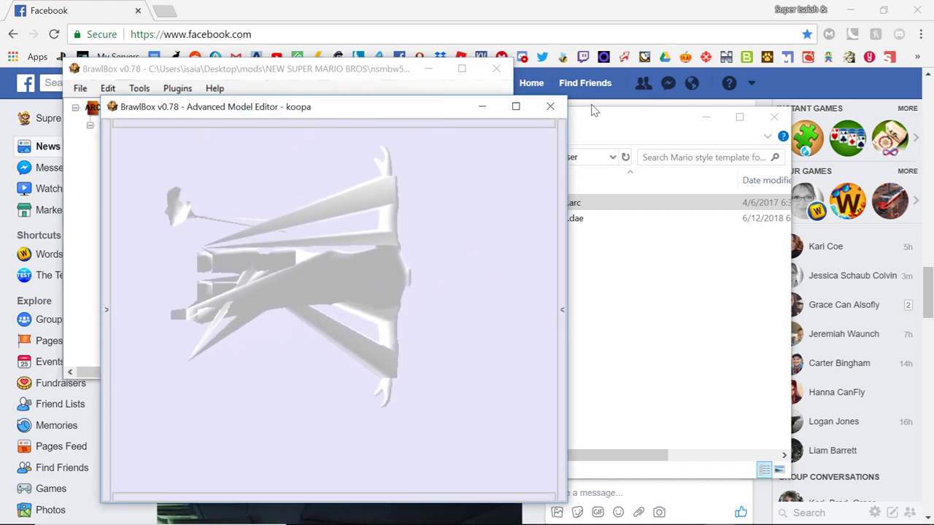
left_click(550, 107)
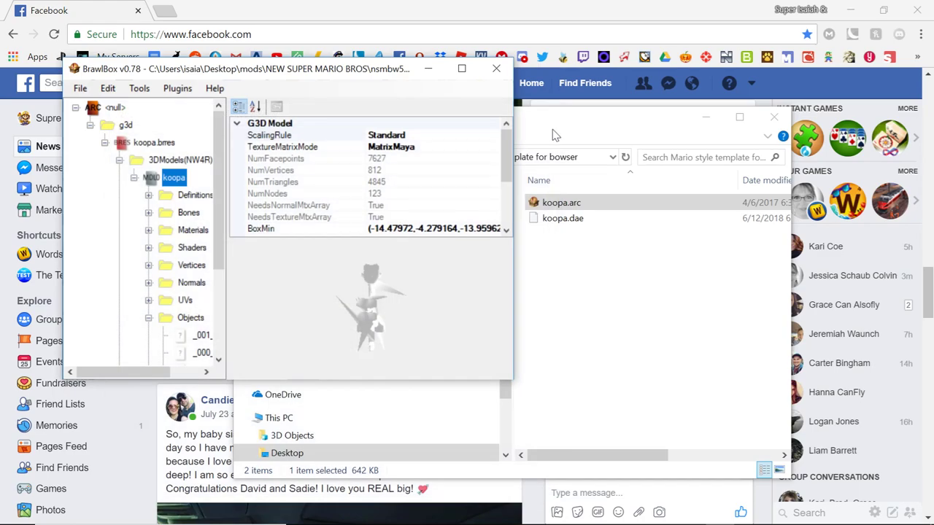
Step: Import the _001_tr0040_00_fi body object from test1.mdl0 into koopa, with Center as skeleton root and the base skeleton merged
right_click(175, 188)
left_click(241, 415)
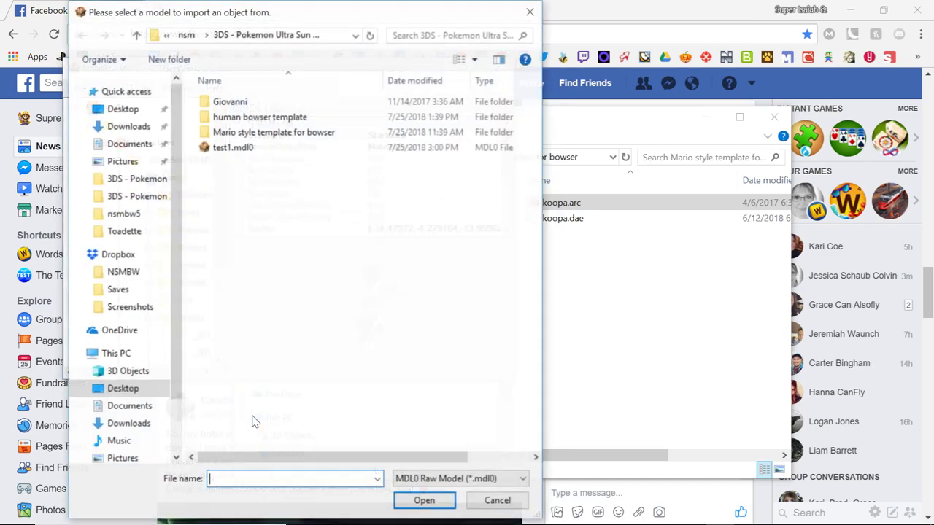
double_click(265, 148)
left_click(387, 183)
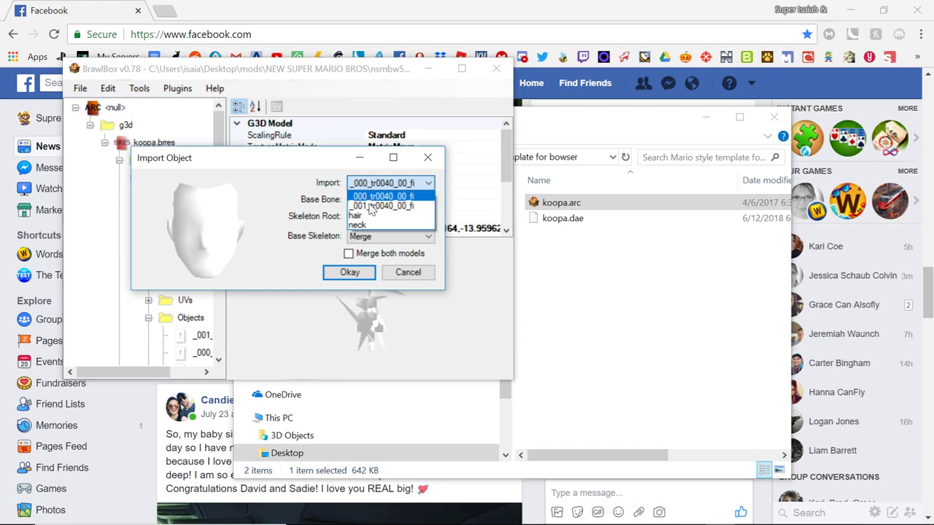
left_click(374, 206)
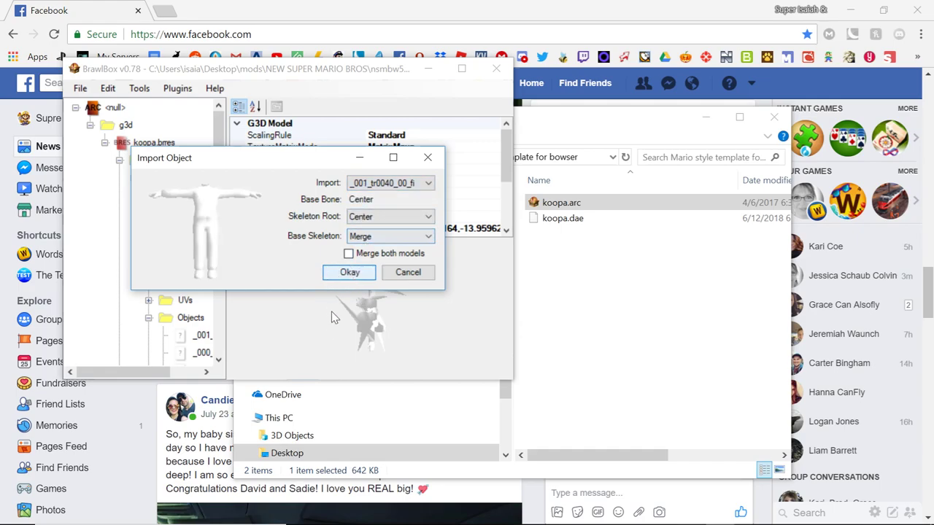
key("Return")
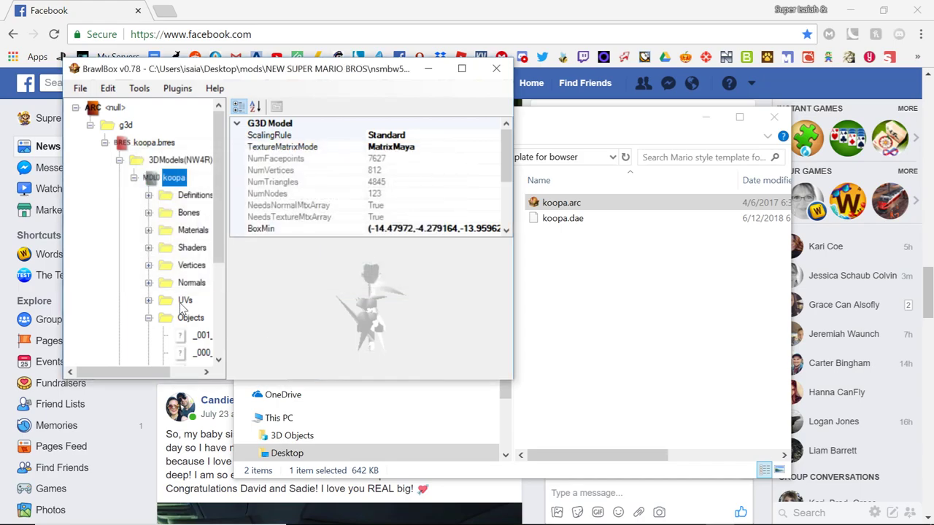
Step: Delete the older, distorted _001 body object from koopa's objects, keeping the newly imported one
scroll(121, 260, "down", 3)
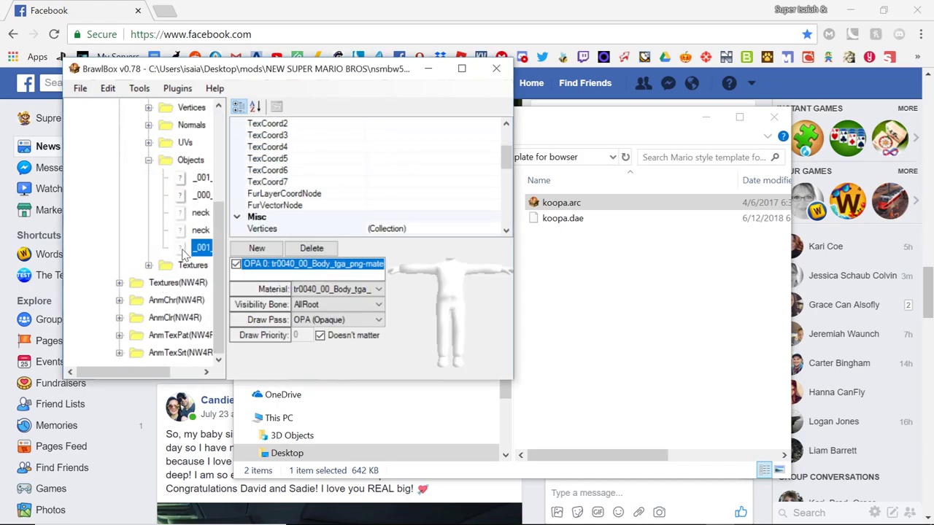
left_click(201, 195)
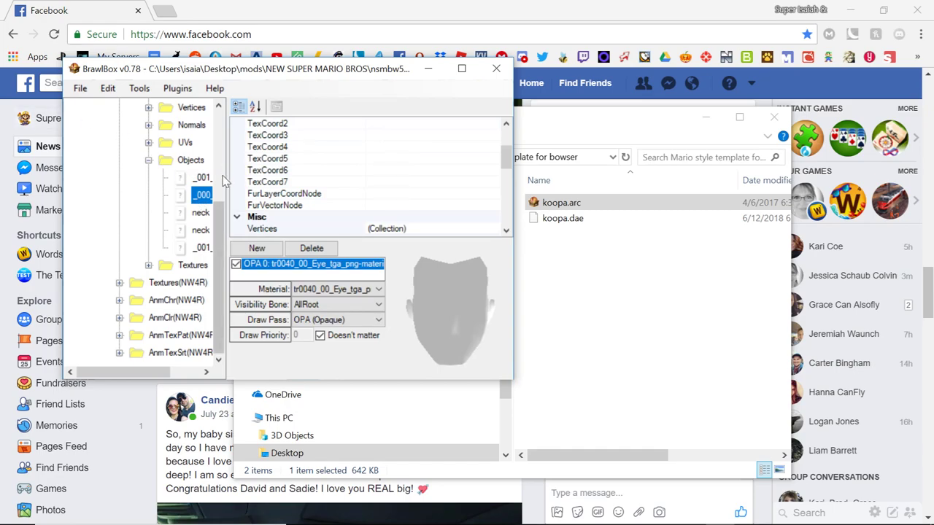
left_click(203, 177)
key("ctrl+Delete")
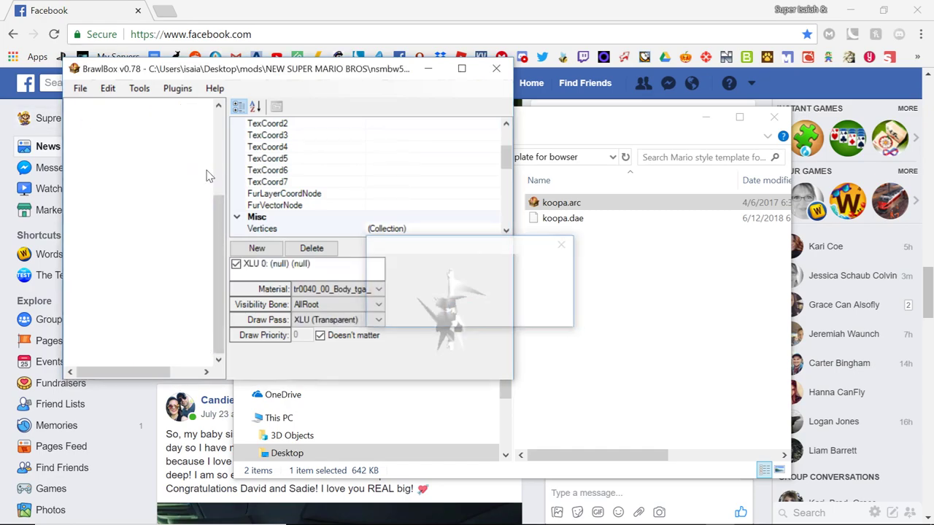
Step: Check the neck object, then examine the whole koopa model up close around the head and shoulders
left_click(201, 230)
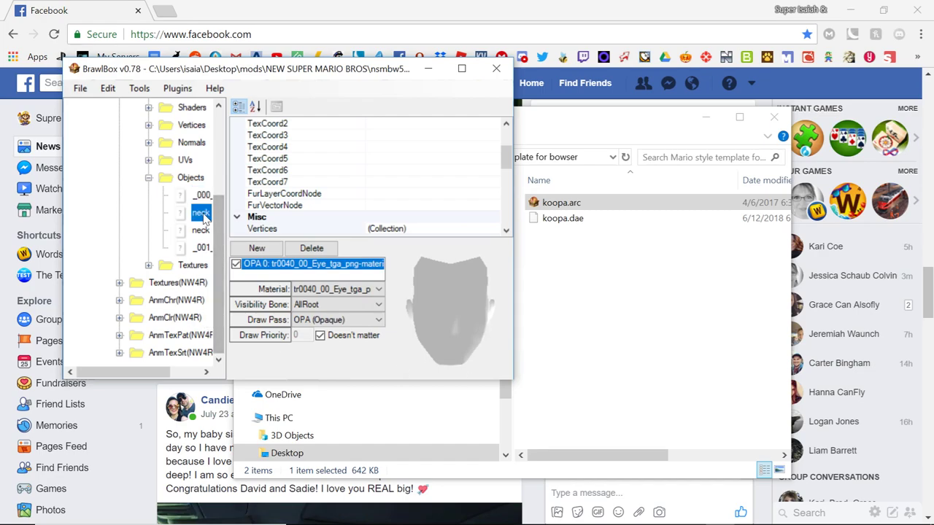
scroll(189, 227, "up", 3)
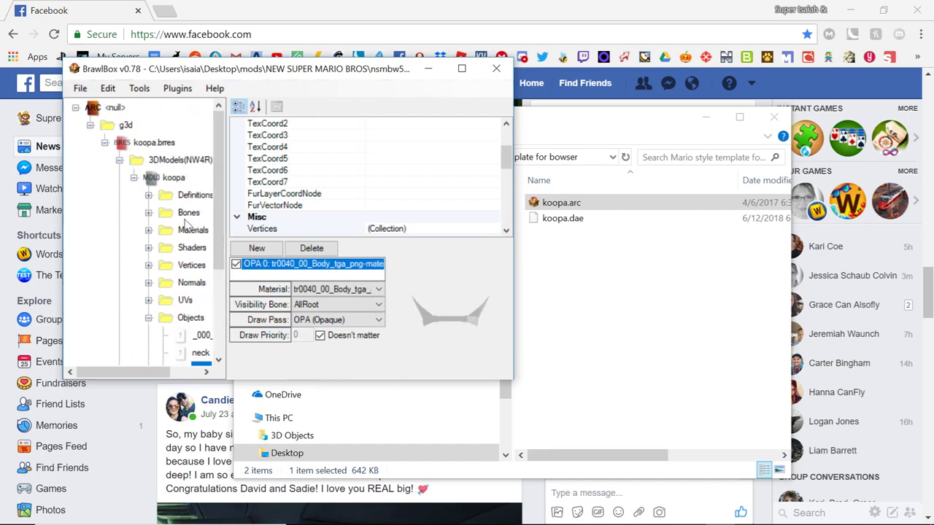
left_click(160, 180)
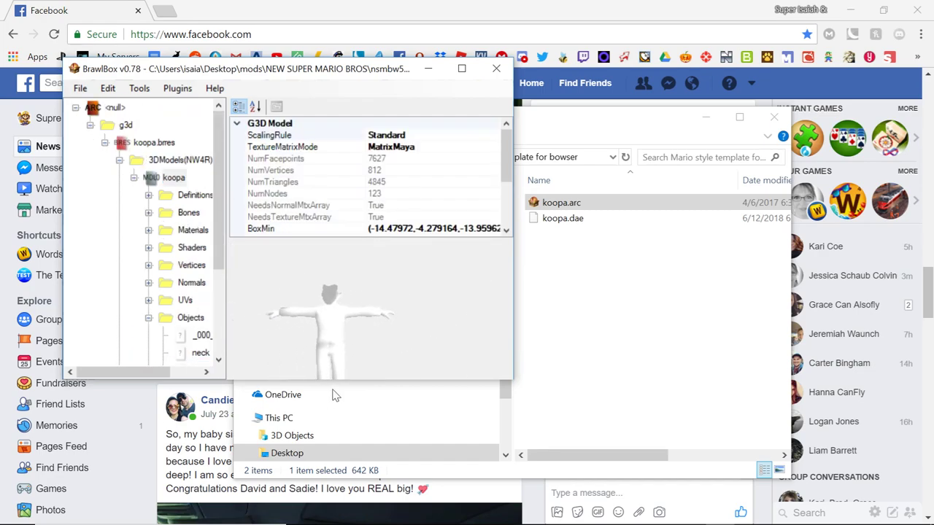
right_click_drag(335, 337, 301, 339)
scroll(329, 280, "up", 5)
right_click_drag(326, 367, 304, 367)
left_click_drag(305, 372, 343, 246)
right_click_drag(343, 246, 271, 303, "ctrl")
scroll(270, 303, "down", 2)
scroll(182, 300, "down", 3)
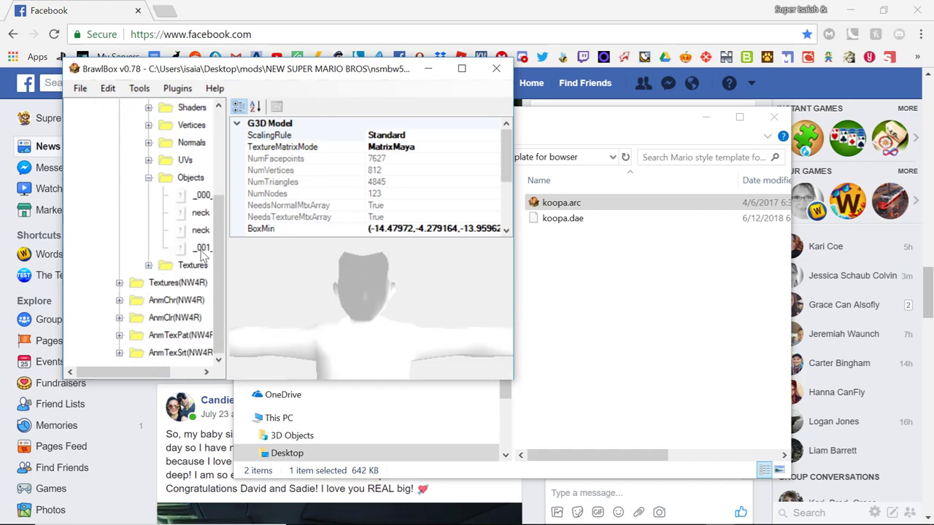
Step: Delete both neck objects from koopa, agreeing to remove their vertex nodes
left_click(188, 229)
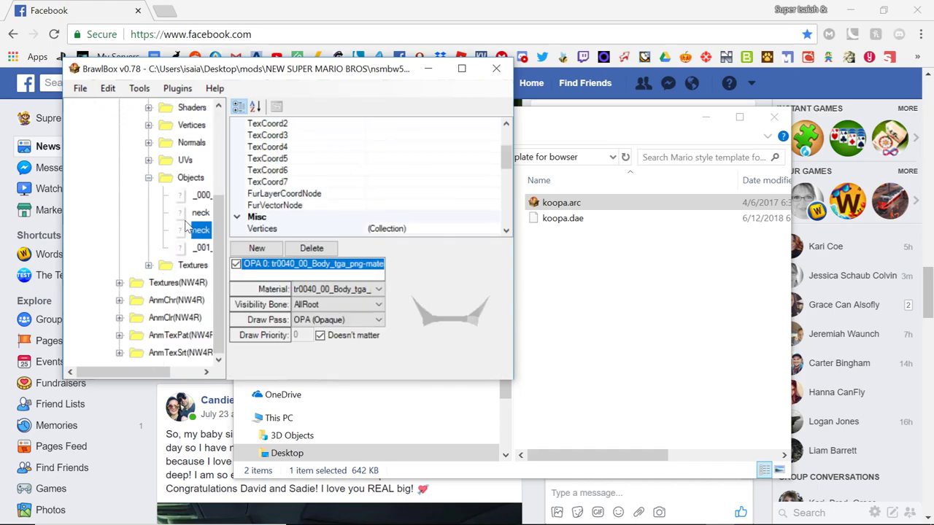
left_click_drag(133, 373, 158, 373)
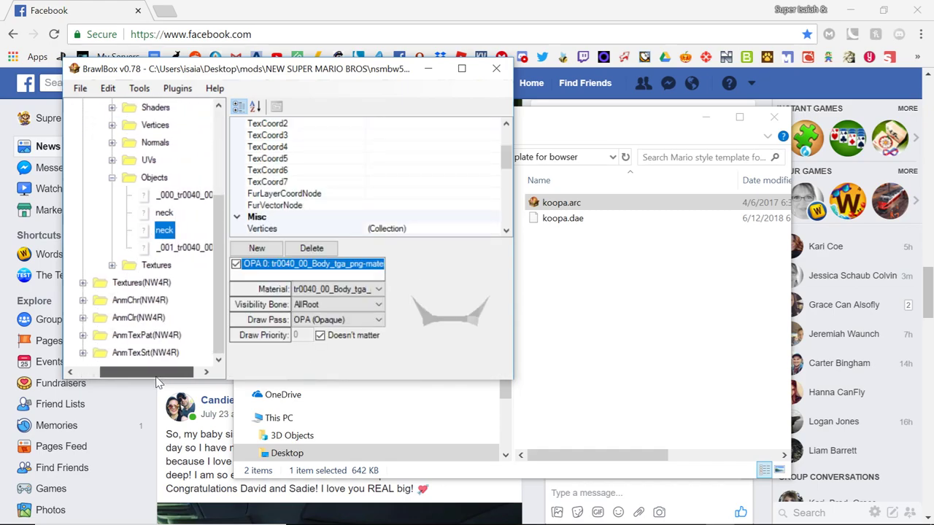
left_click(163, 214)
left_click(162, 231)
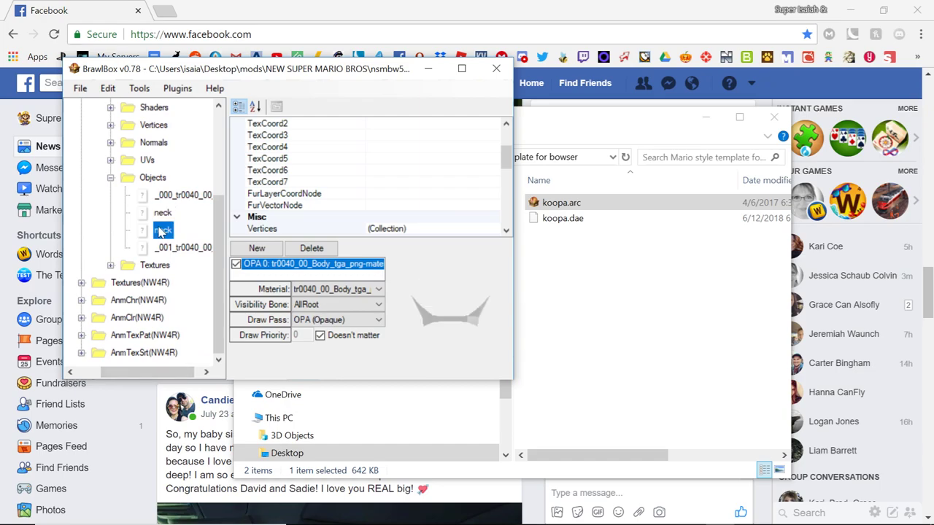
left_click(162, 213)
key("Delete")
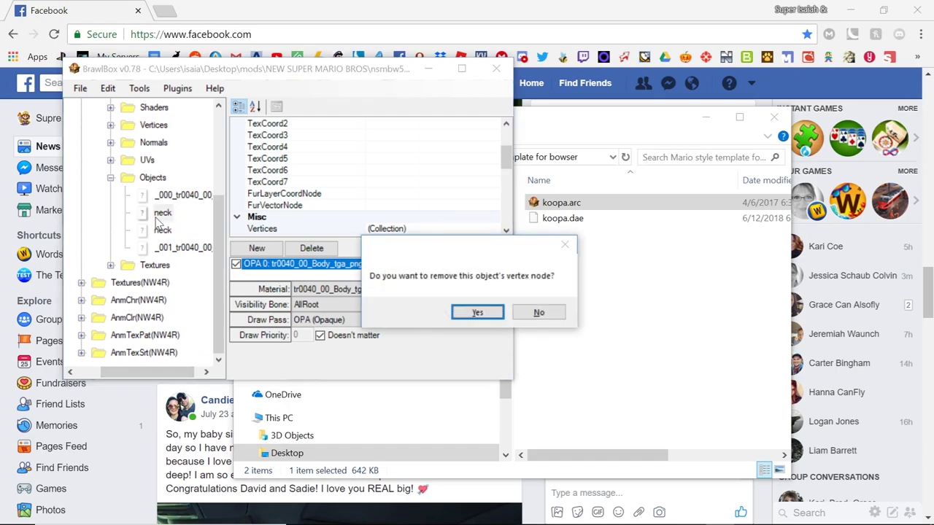
key("Return")
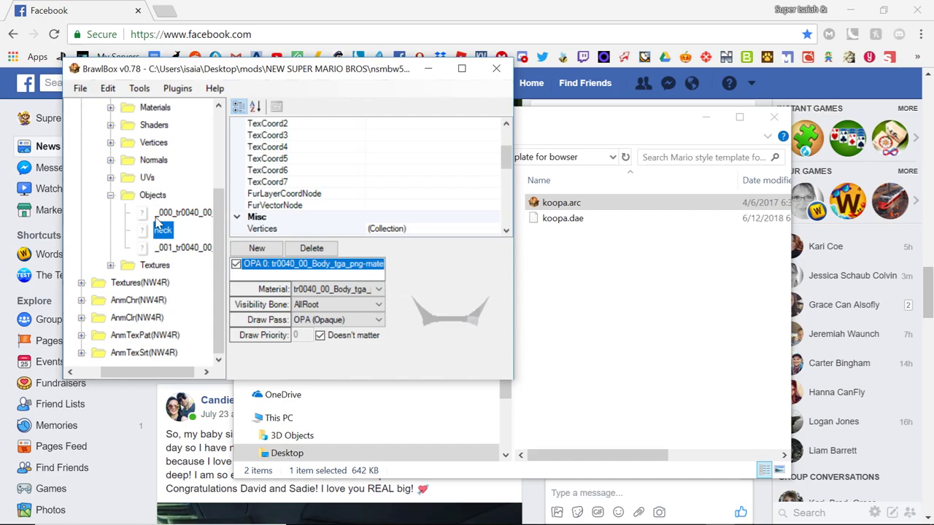
key("Delete")
key("Return")
key("Return")
key("Return")
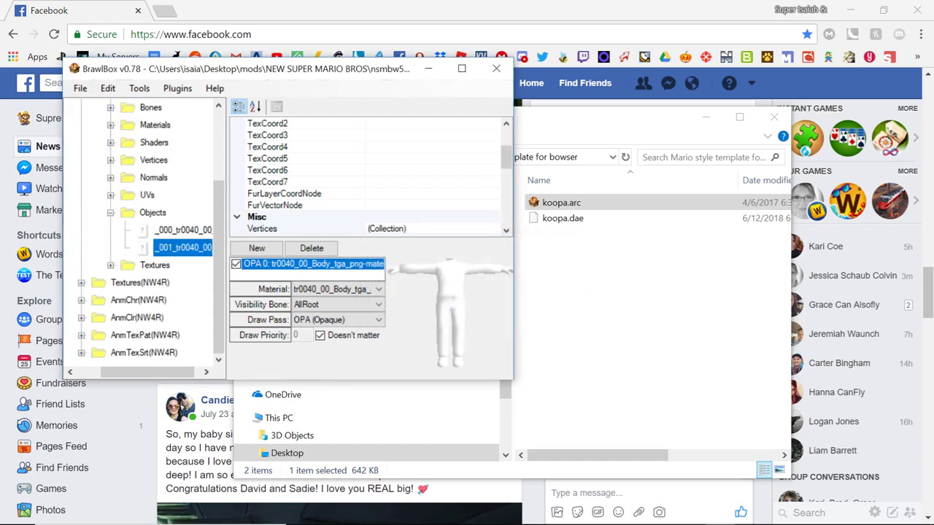
Step: Import the hair object from test1.mdl0 into the koopa model
scroll(168, 240, "up", 2)
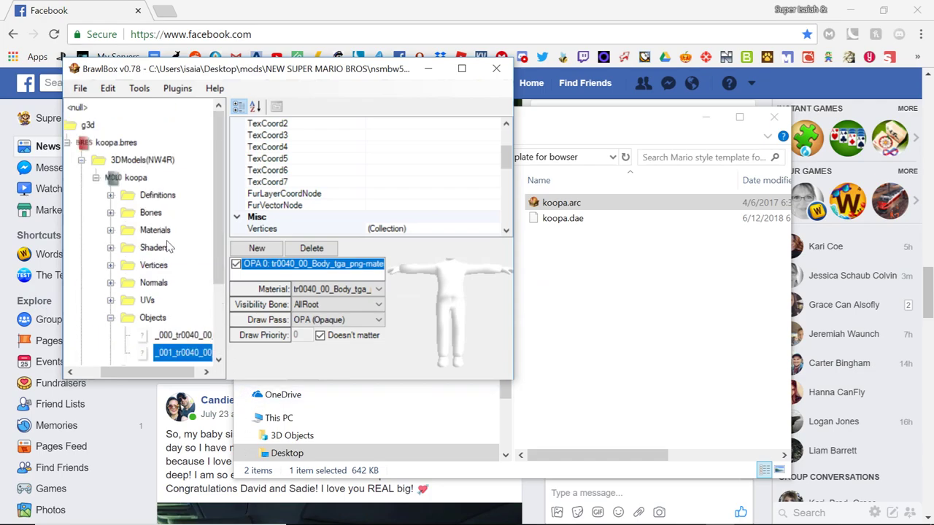
right_click(131, 184)
left_click(97, 264)
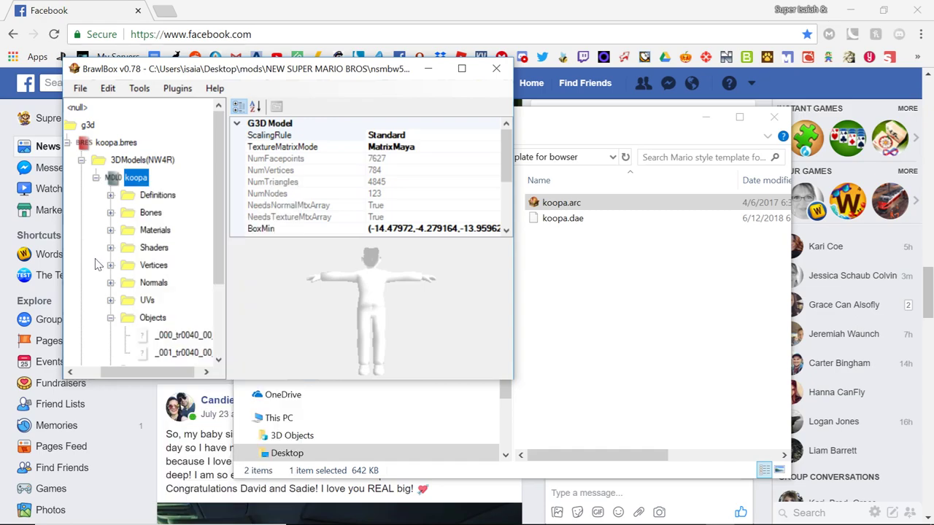
right_click(139, 184)
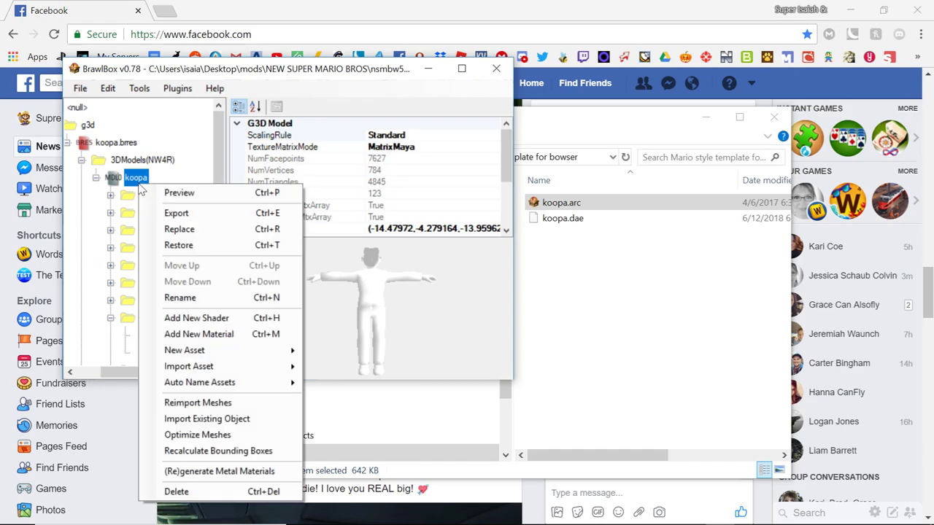
left_click(245, 419)
double_click(248, 148)
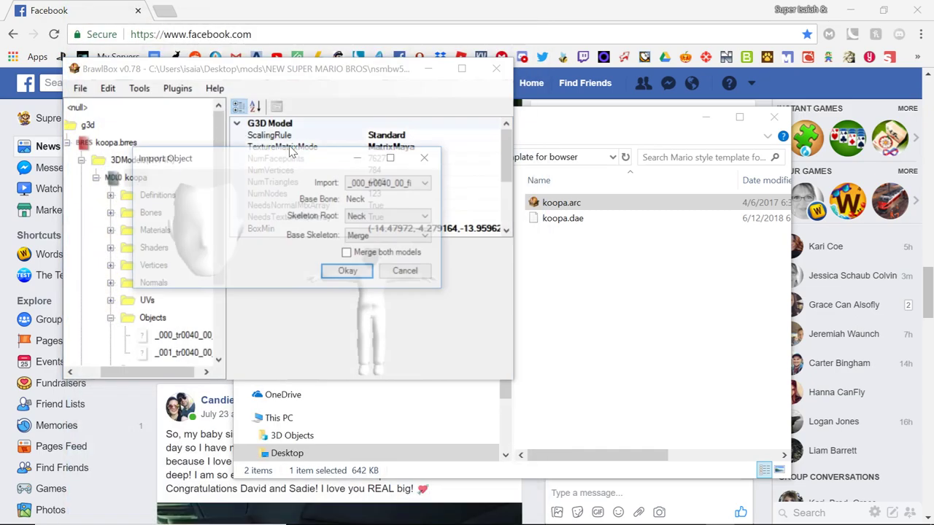
left_click(361, 186)
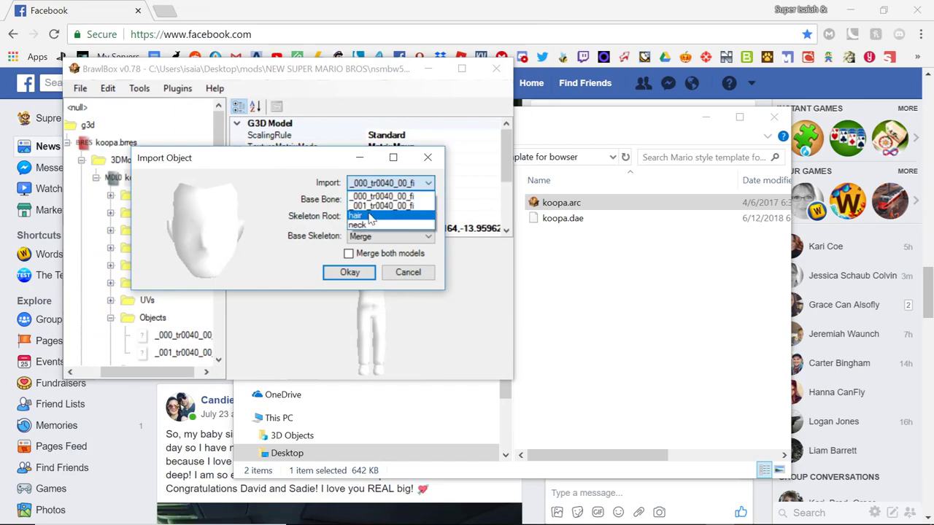
left_click(371, 214)
left_click(349, 273)
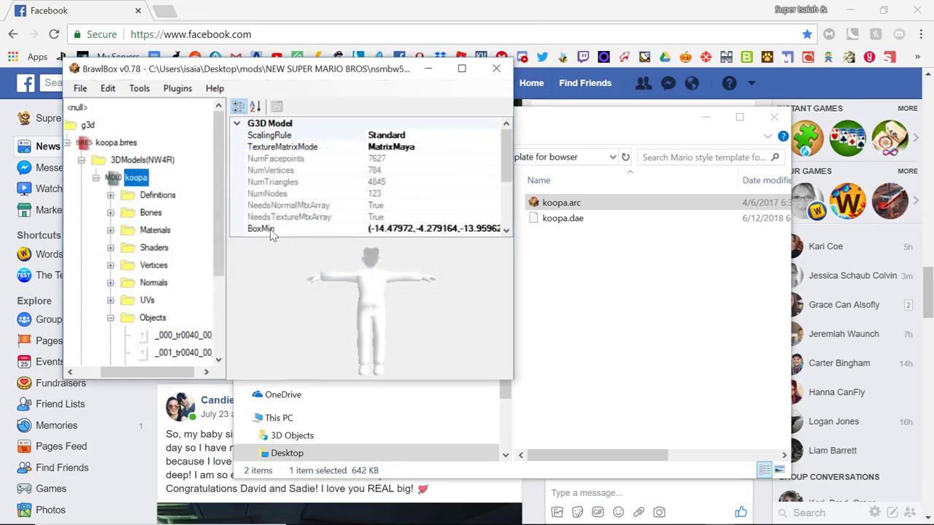
Step: Import the _000_tr0040_00_fi face object from test1.mdl0 into koopa, with Neck as skeleton root and the base skeleton merged
right_click(136, 181)
left_click(232, 408)
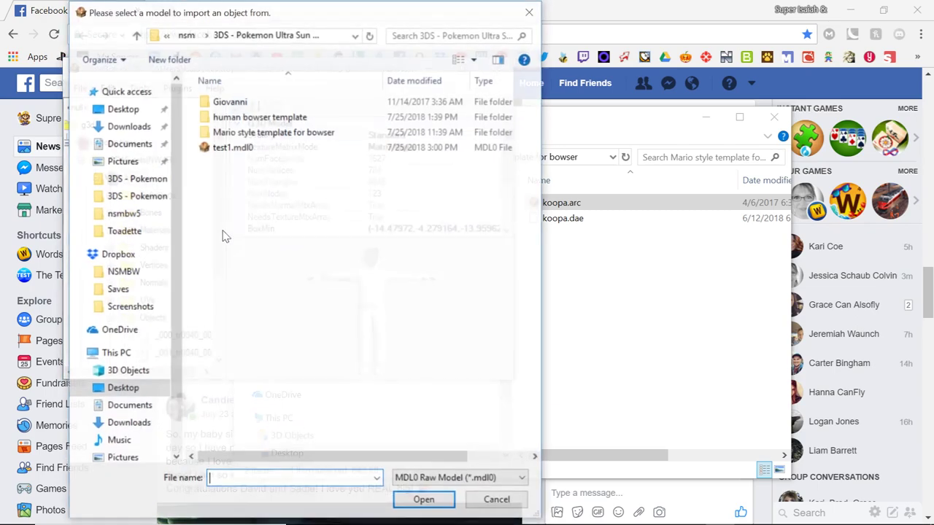
left_click(250, 150)
double_click(251, 148)
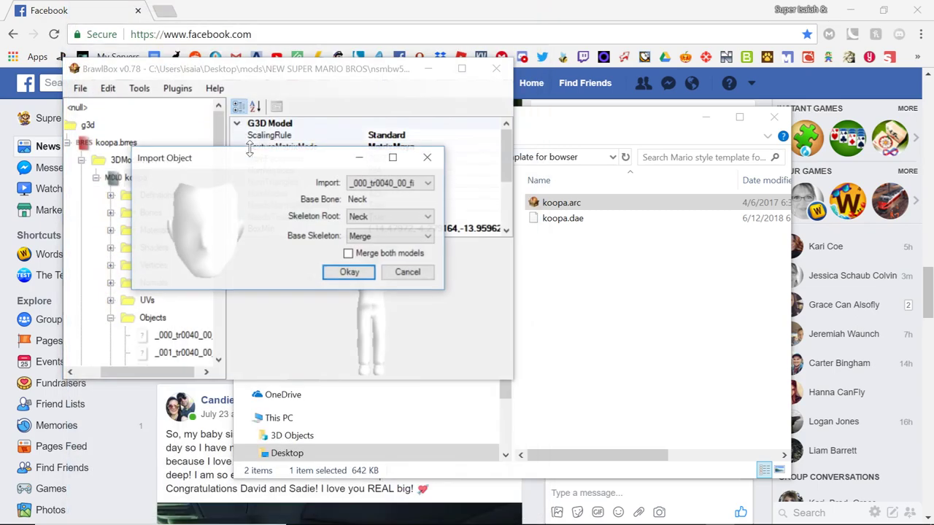
left_click(370, 185)
left_click(370, 197)
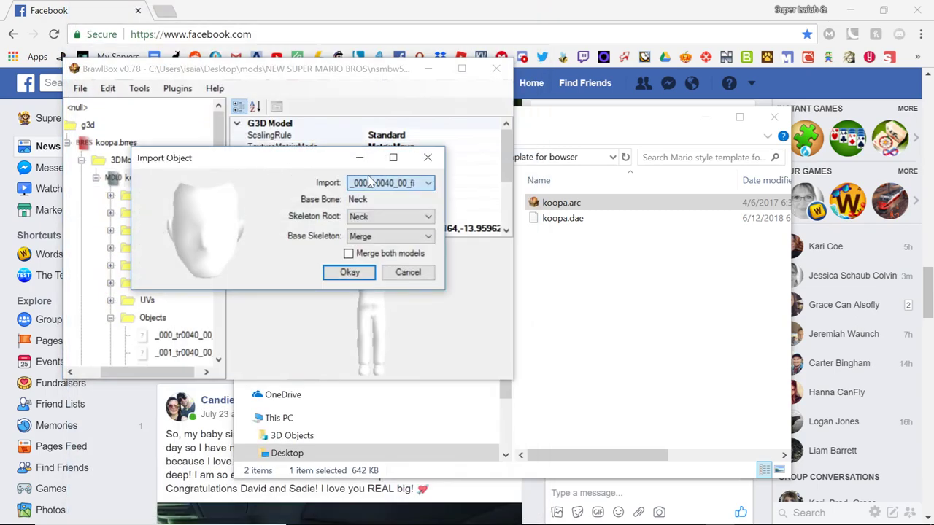
left_click(350, 272)
Step: Import the neck object from test1.mdl0 into the koopa model
right_click(120, 178)
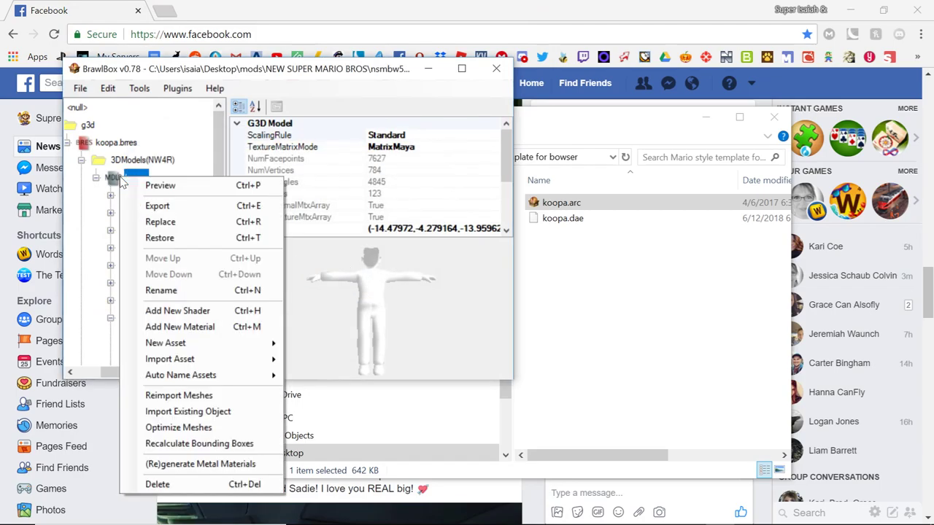
left_click(231, 413)
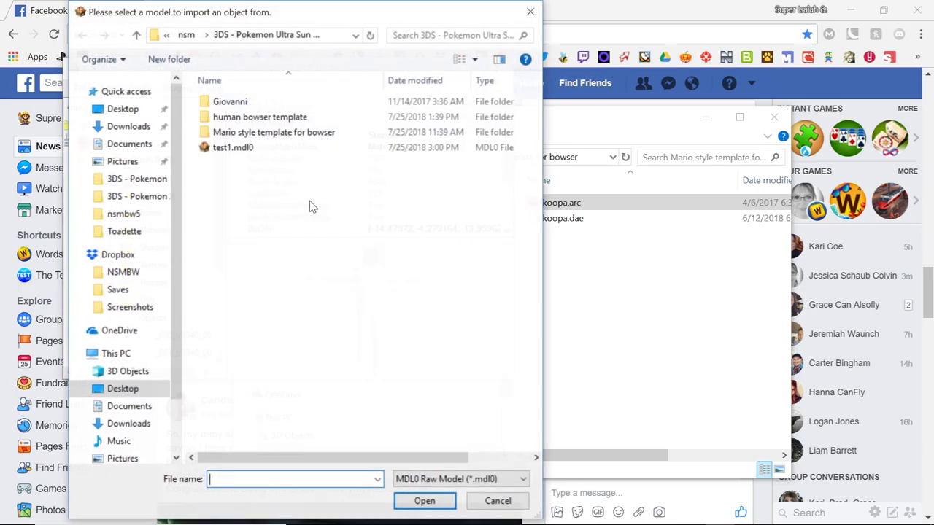
double_click(312, 147)
left_click(378, 184)
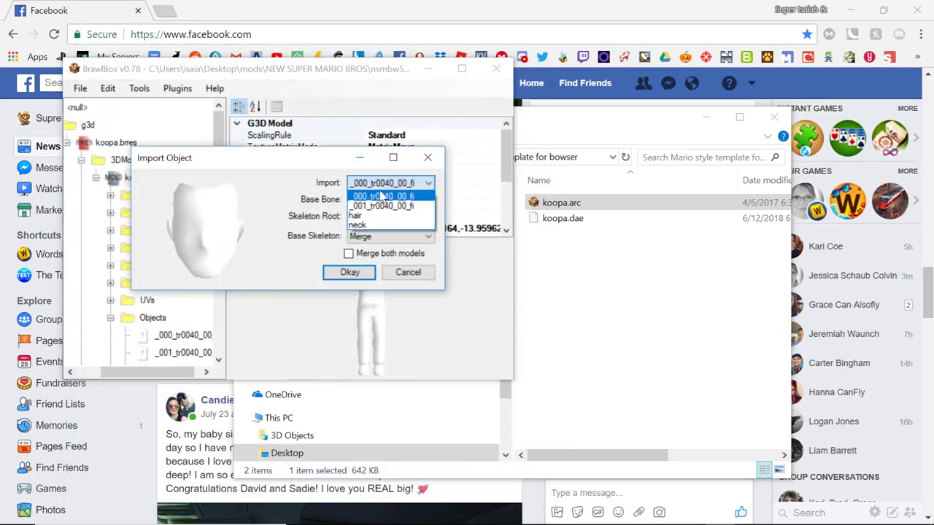
left_click(370, 223)
left_click(349, 272)
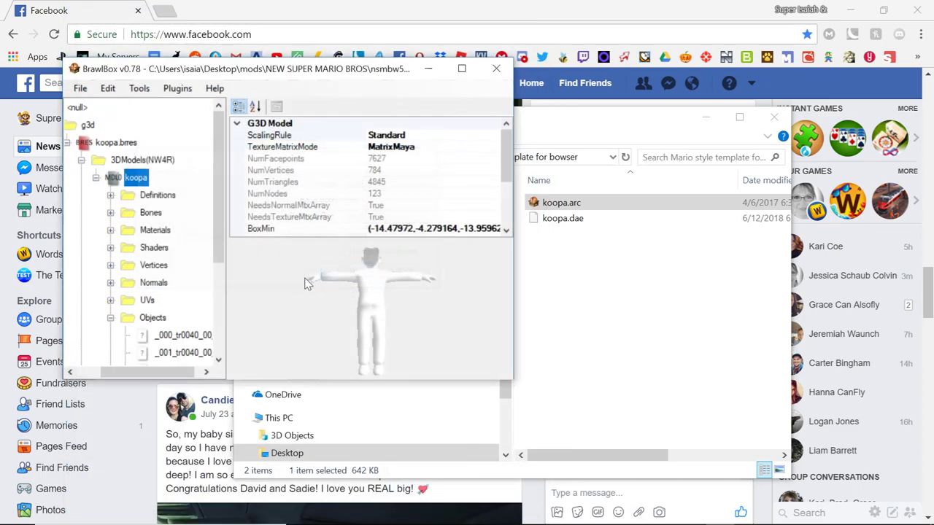
Step: Delete the first _000_tr0040_00_fi face object from koopa, agreeing to remove its vertex node
scroll(117, 305, "down", 3)
left_click(183, 230)
left_click(182, 177)
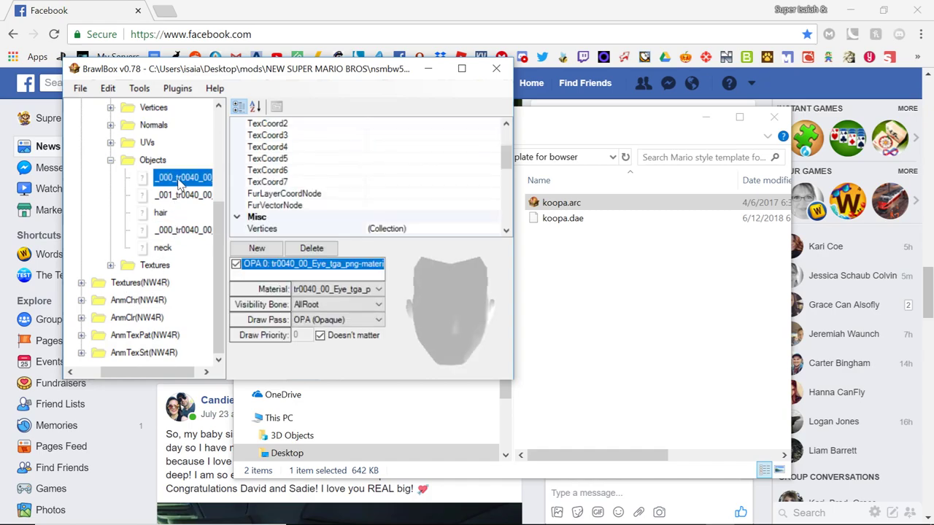
key("Delete")
key("Return")
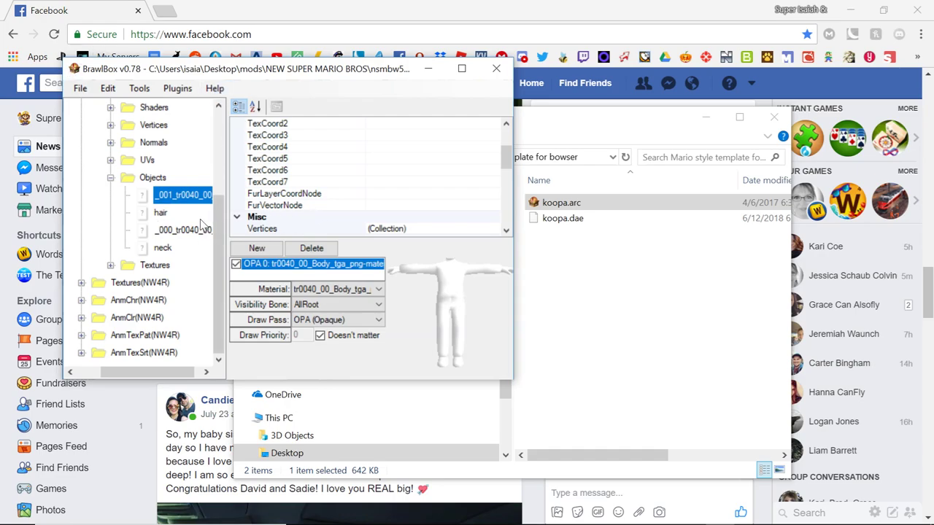
Step: Inspect the hair, face and neck objects one by one and check the whole koopa model
left_click(160, 213)
left_click(172, 229)
left_click(162, 248)
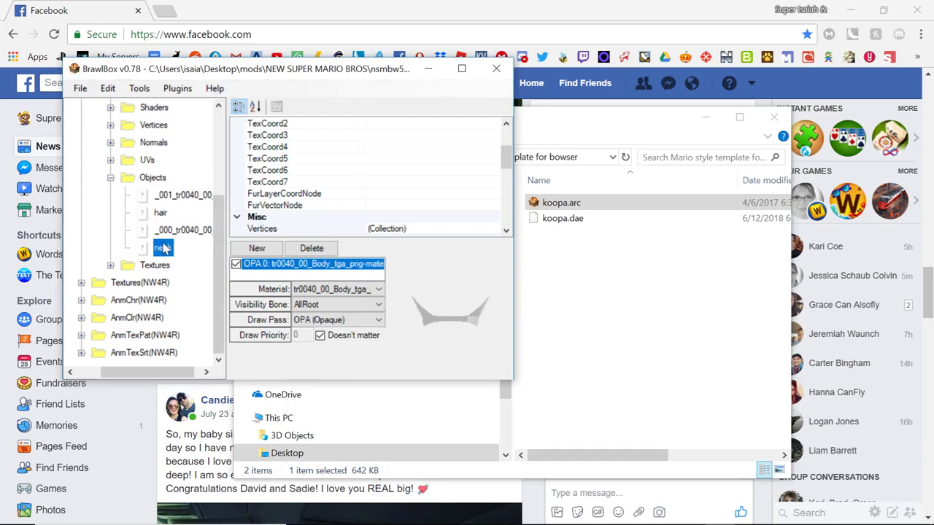
scroll(133, 153, "up", 3)
left_click(134, 177)
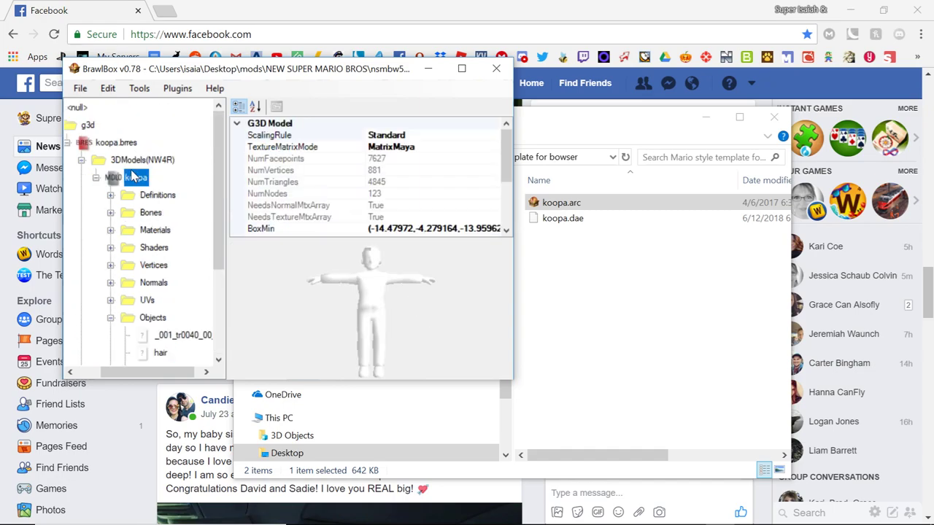
Step: Preview the koopa model in the Advanced Model Editor with the break animation applied
right_click(126, 145)
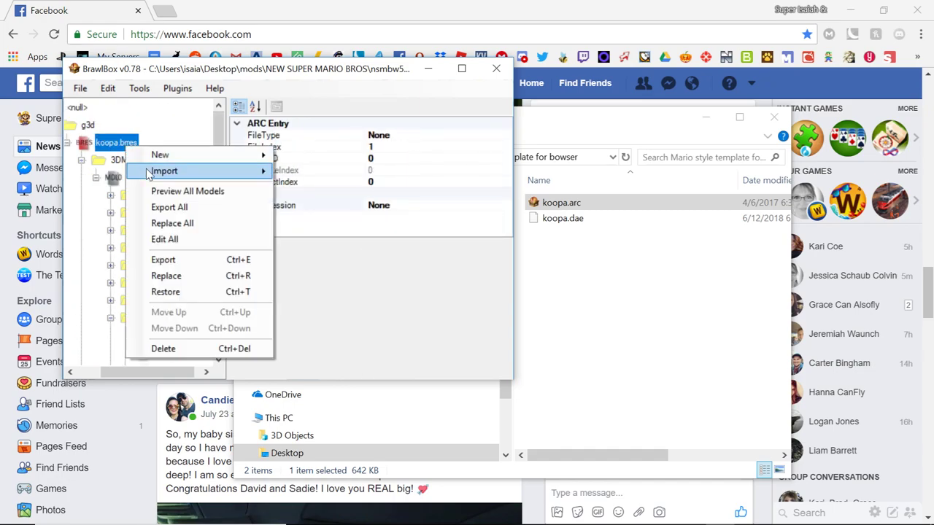
left_click(110, 179)
right_click(113, 179)
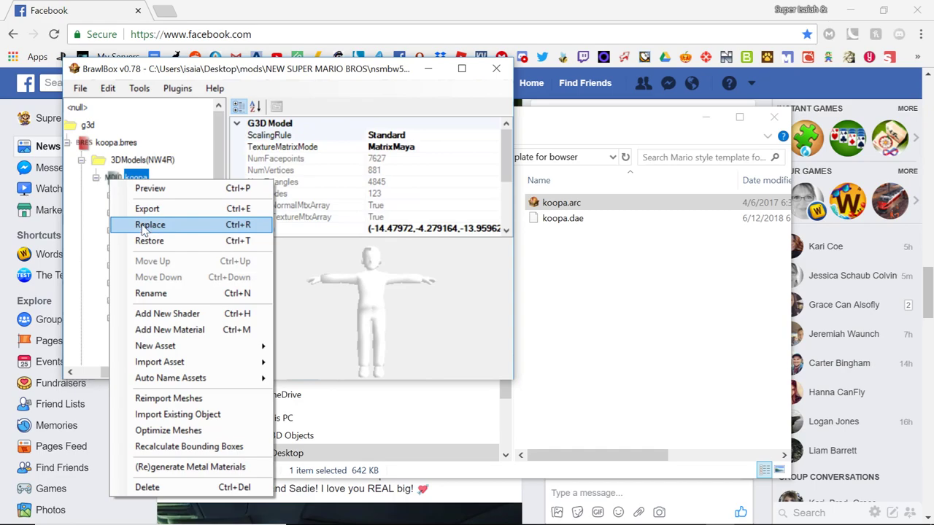
left_click(135, 188)
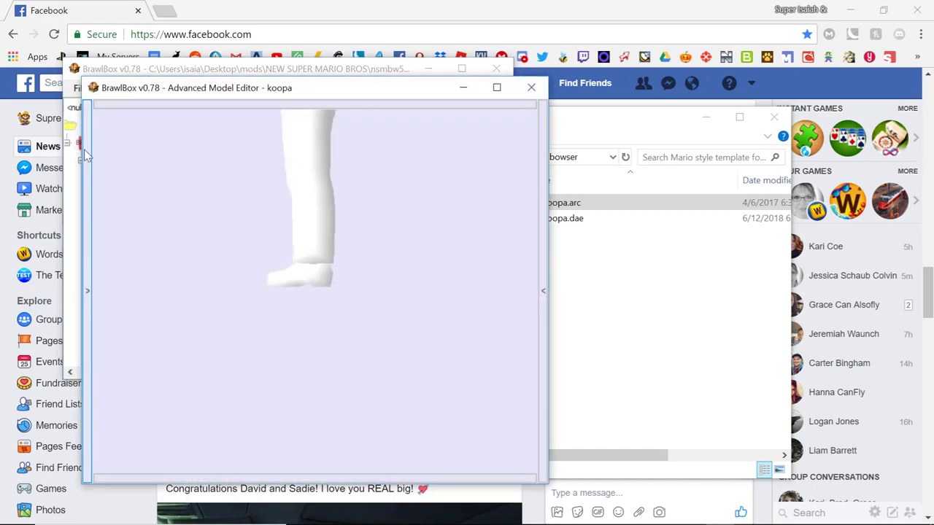
left_click(102, 178)
right_click_drag(287, 249, 326, 369)
scroll(329, 329, "up", 1)
scroll(332, 336, "down", 6)
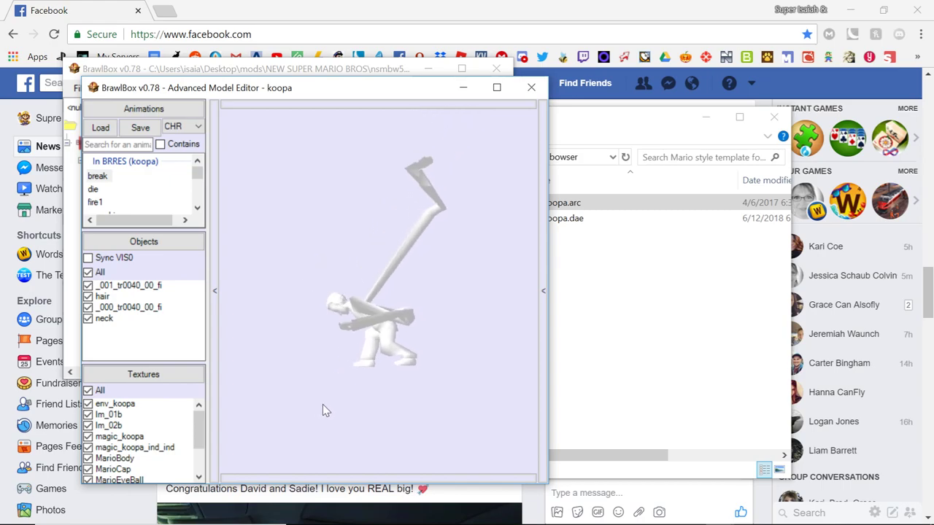
Step: Play the break animation from the playback controls, examine the body mesh's deformation, and close the preview
left_click(321, 476)
left_click_drag(381, 476, 449, 475)
left_click(475, 451)
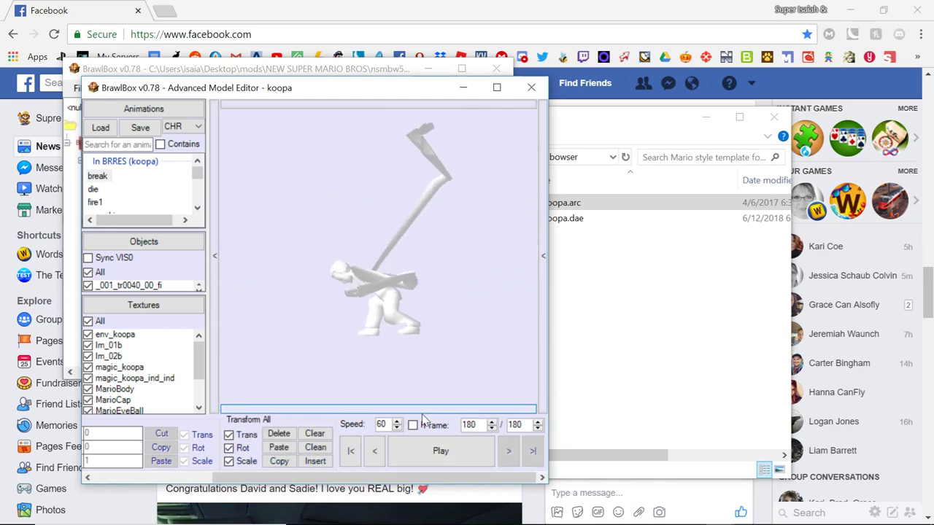
left_click(442, 449)
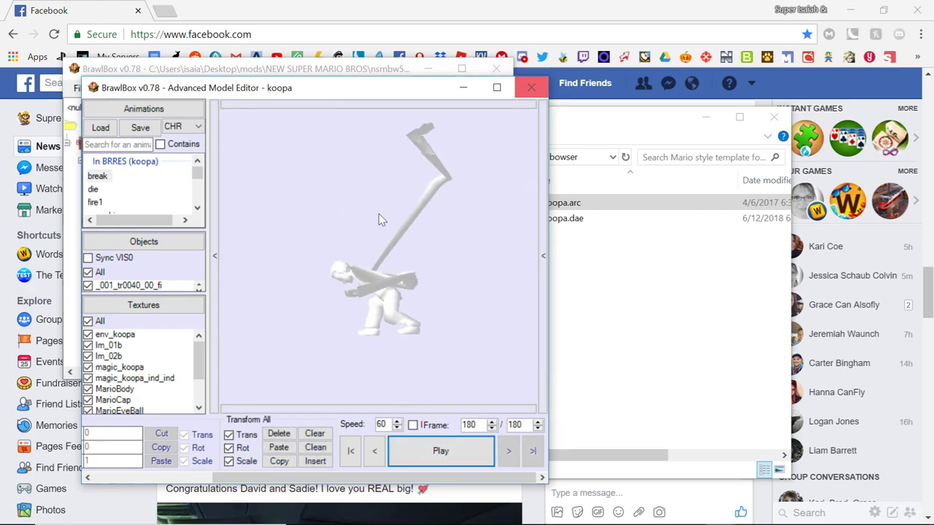
scroll(396, 291, "up", 2)
right_click_drag(387, 286, 374, 278)
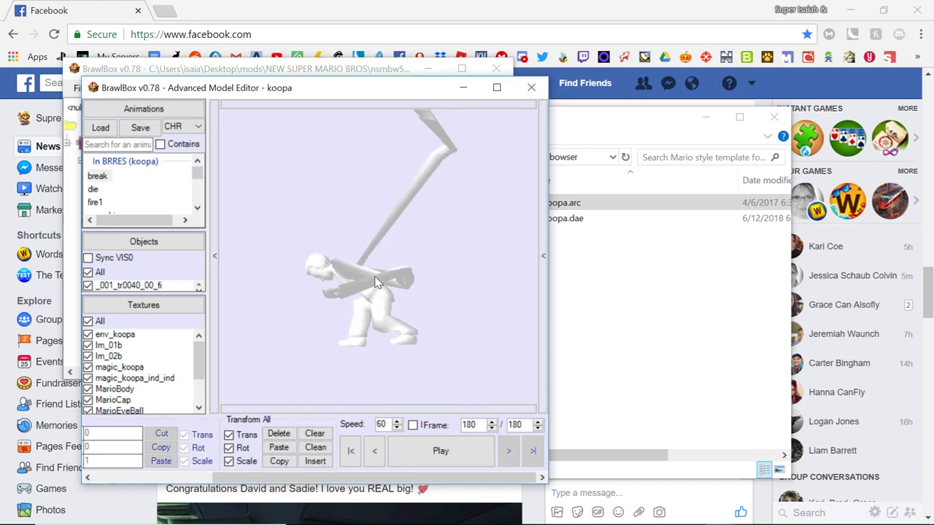
left_click(532, 89)
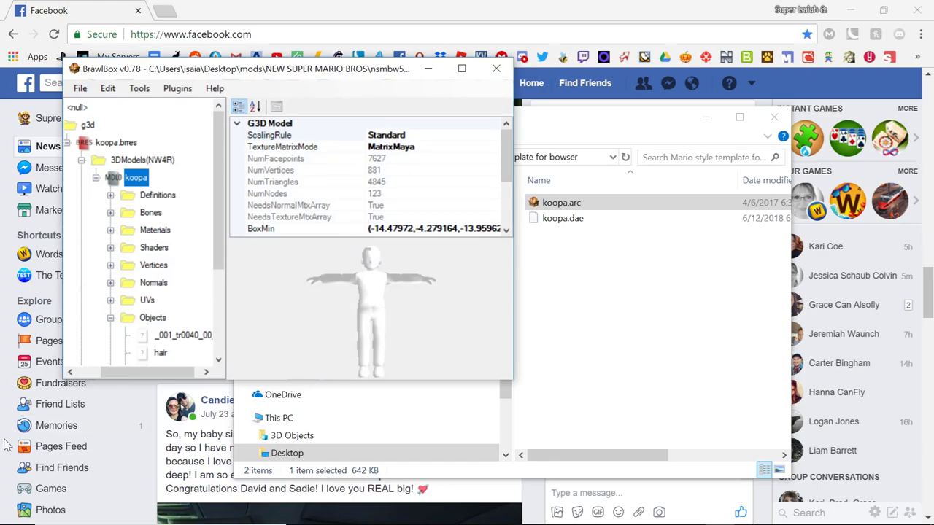
Step: Import the _001_tr0040_00_fi body object from test1.mdl0 into koopa, with Center as skeleton root and the base skeleton merged
scroll(302, 364, "up", 4)
right_click_drag(294, 295, 249, 365)
scroll(276, 369, "down", 2)
left_click_drag(251, 371, 166, 229)
right_click(138, 178)
left_click(207, 413)
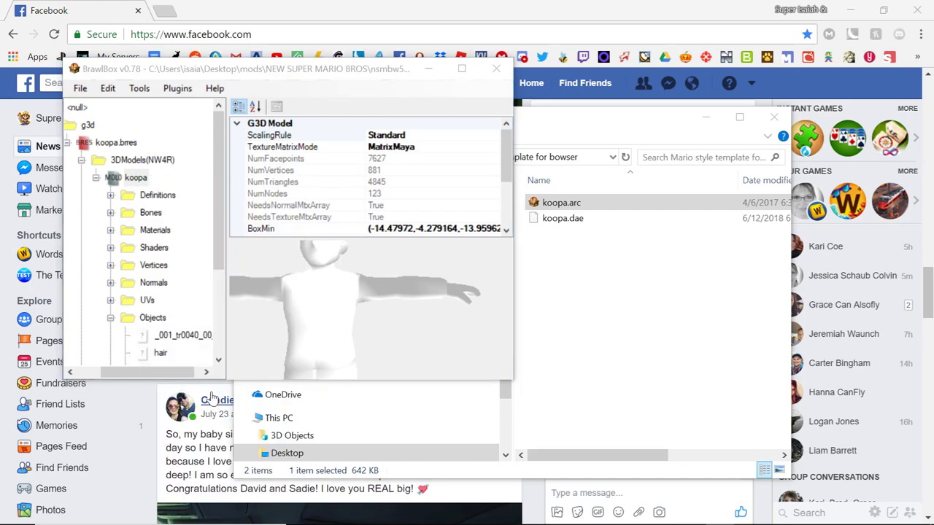
left_click(253, 148)
double_click(253, 148)
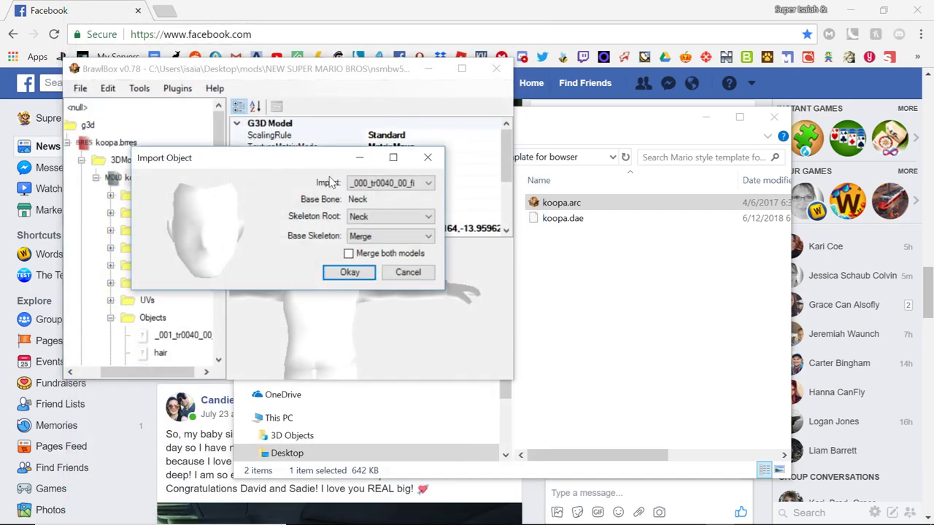
left_click(388, 183)
left_click(384, 206)
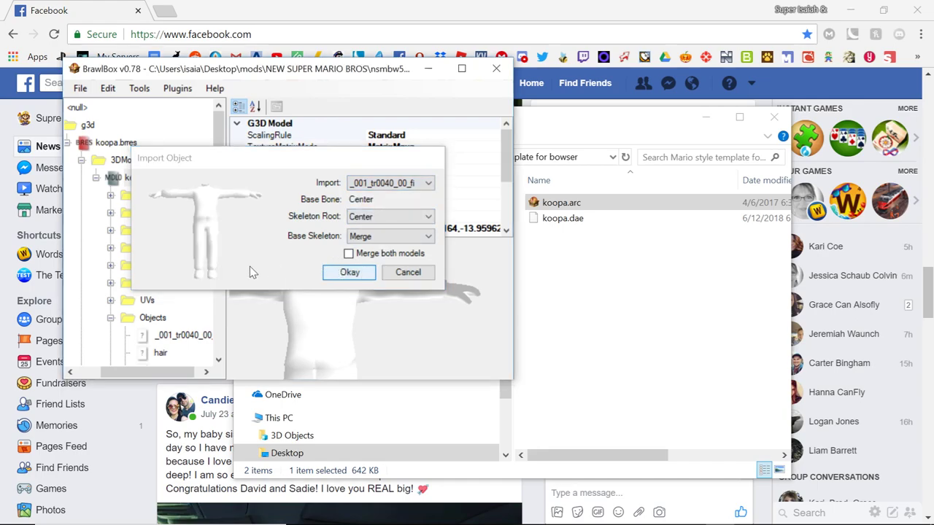
key("Return")
Step: Preview koopa with the newly imported body object, play its break animation, and close the preview
right_click(137, 180)
left_click(152, 191)
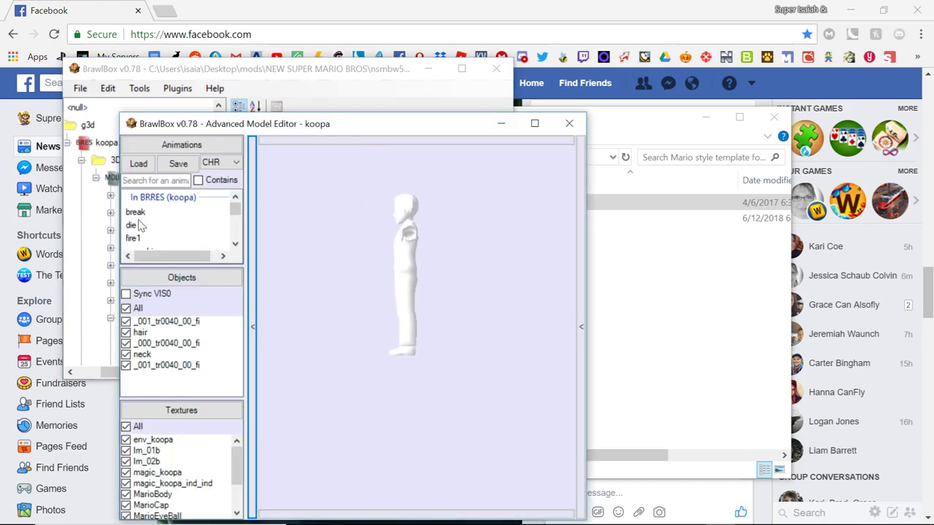
left_click(137, 212)
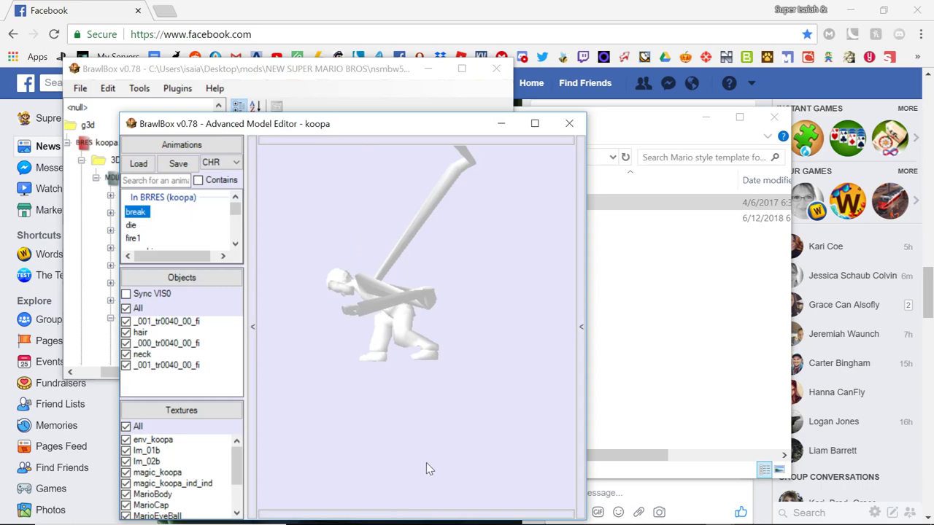
left_click(431, 514)
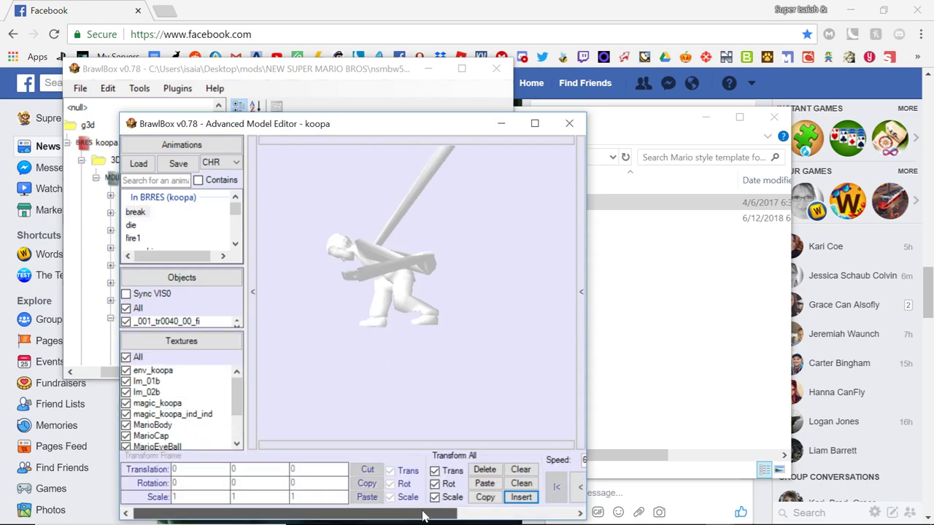
left_click(531, 490)
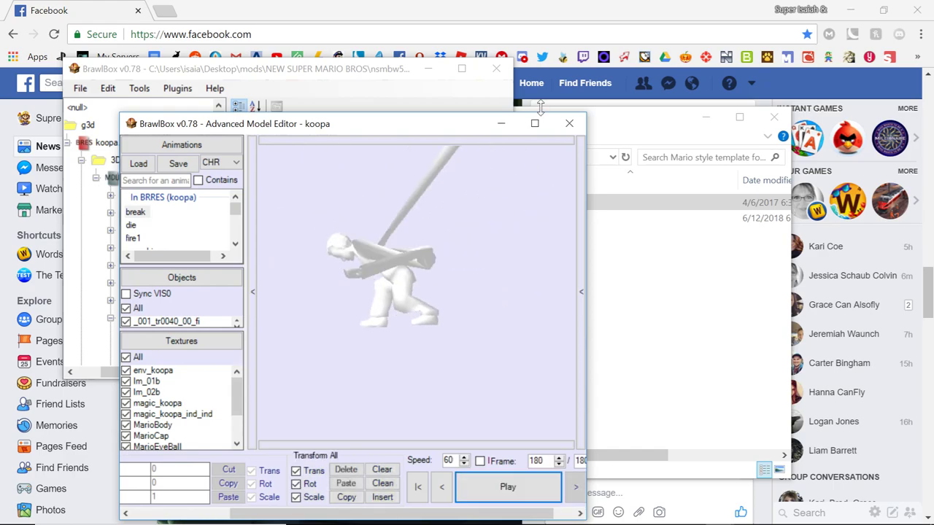
left_click(569, 123)
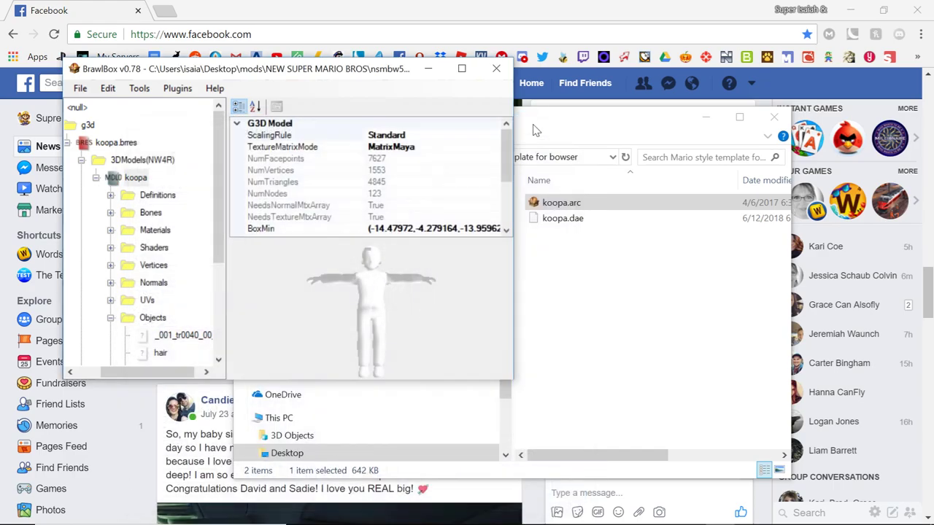
Step: Close koopa.arc without saving, reopen it, and expand koopa.brres down to the koopa model
left_click(496, 69)
left_click(460, 310)
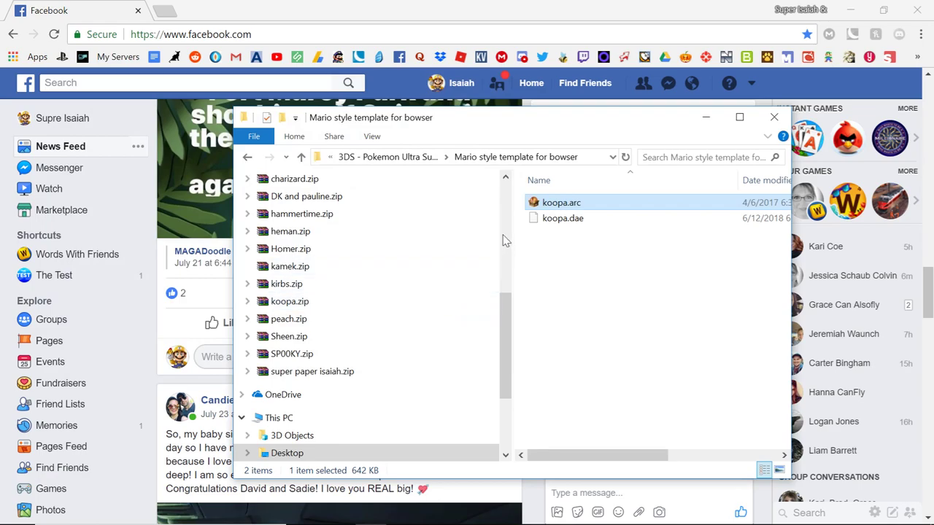
double_click(555, 203)
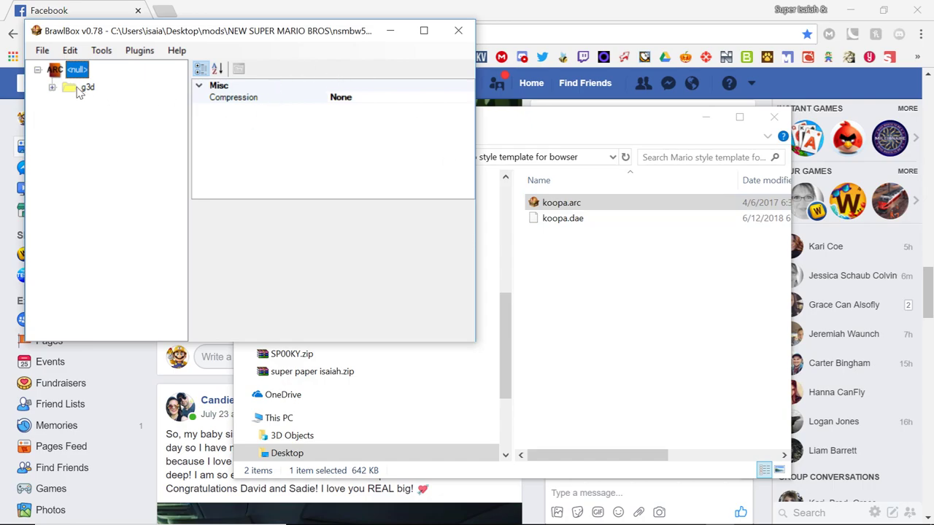
left_click(52, 87)
left_click(67, 105)
left_click(81, 122)
left_click(110, 140)
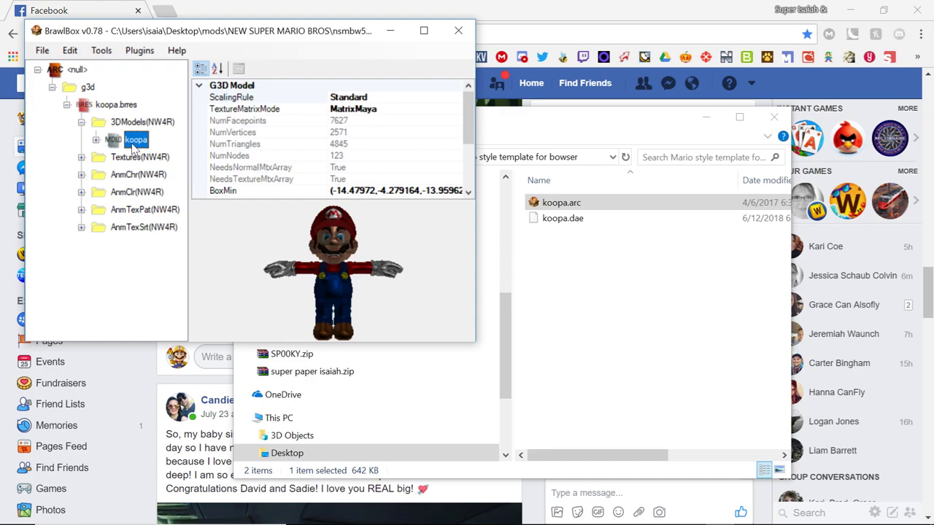
Step: Import the _001_tr0040_00_fi body object from test1.mdl0 into the reopened koopa model, with Center as skeleton root
right_click(133, 143)
left_click(255, 375)
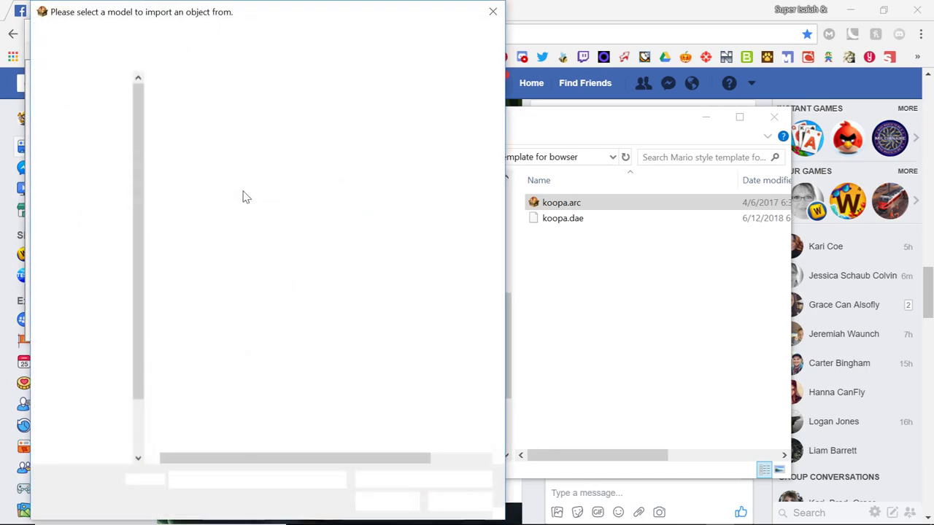
double_click(226, 147)
left_click(329, 150)
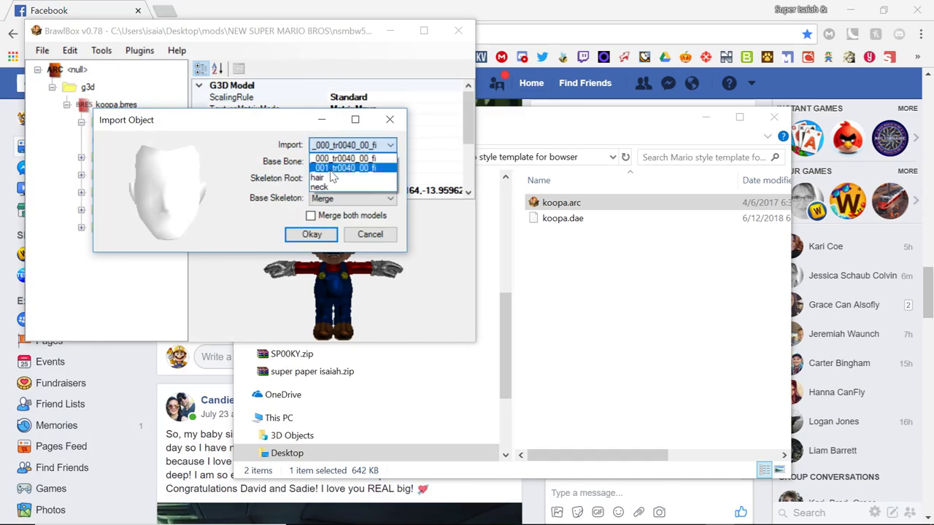
left_click(332, 169)
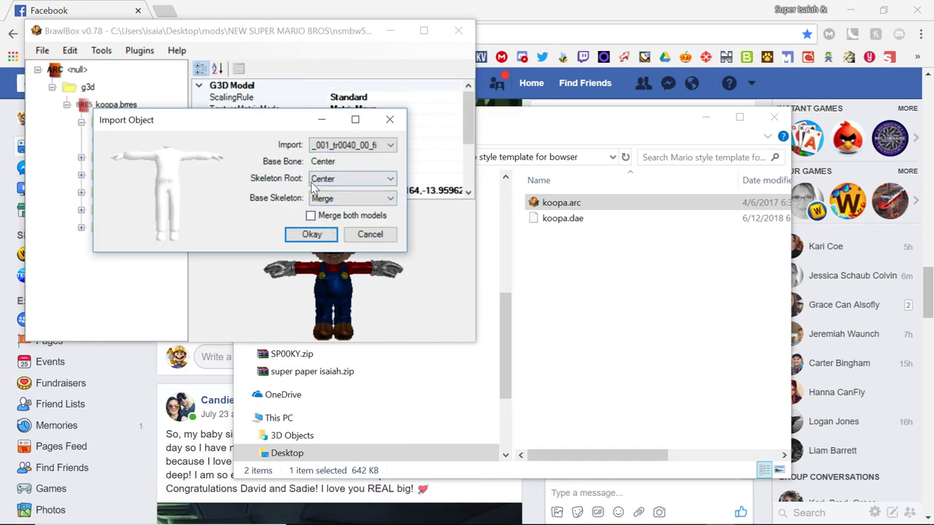
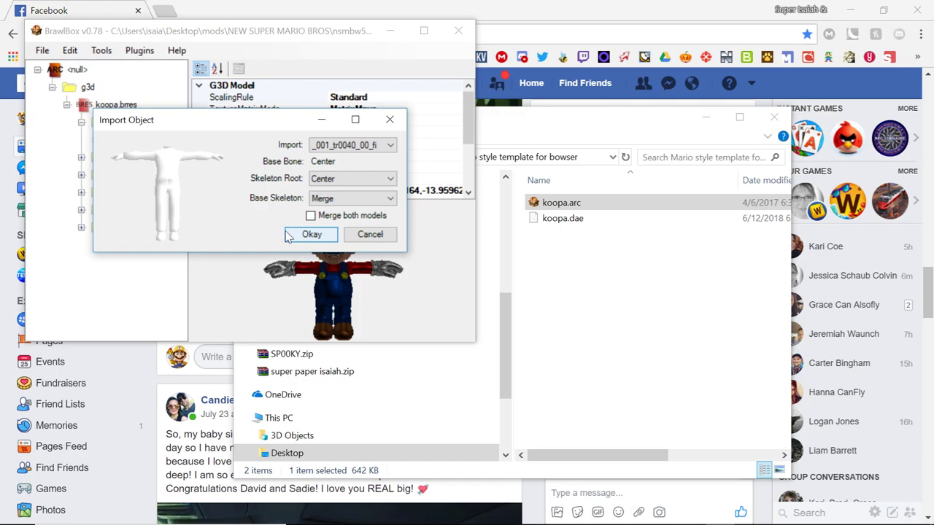
Step: Confirm the body object's import and assign mat_bodyA as the material of the new _001_tr0040_00_fi object in koopa
left_click(288, 234)
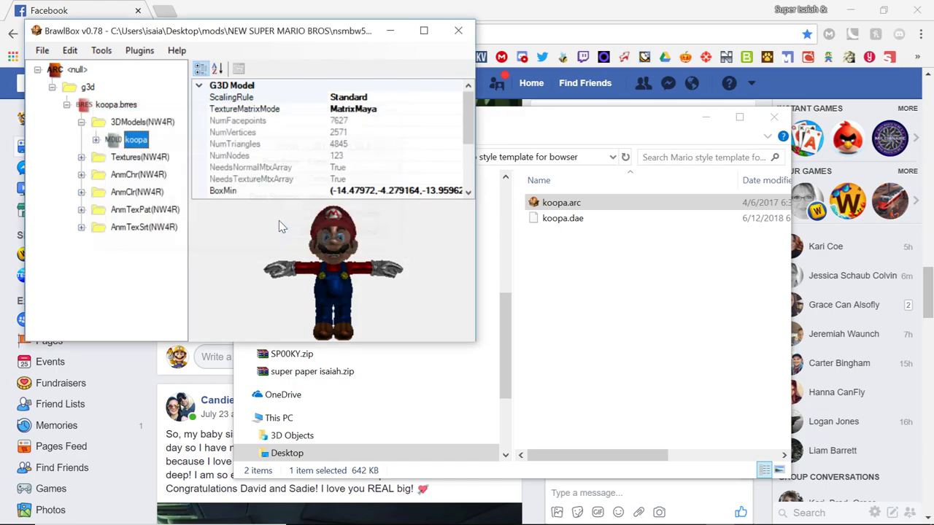
left_click(96, 140)
left_click(110, 297)
left_click(162, 315)
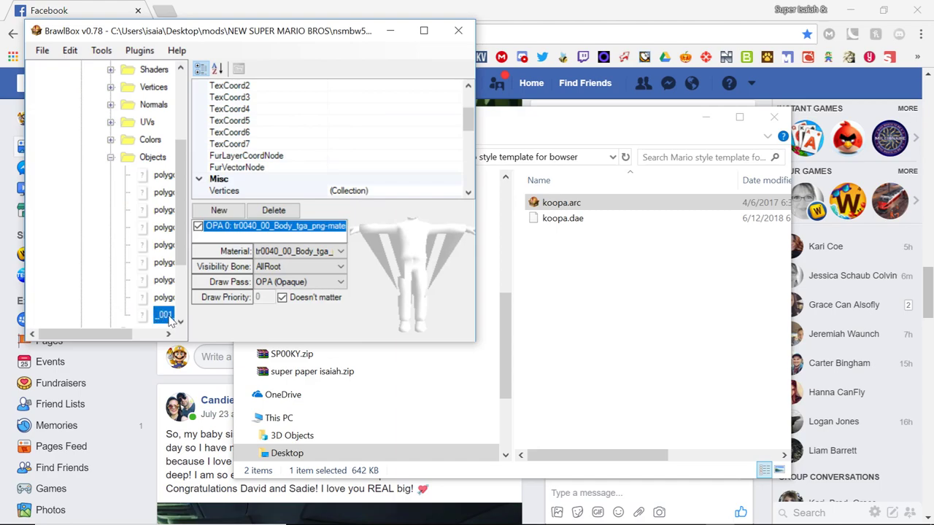
left_click(340, 251)
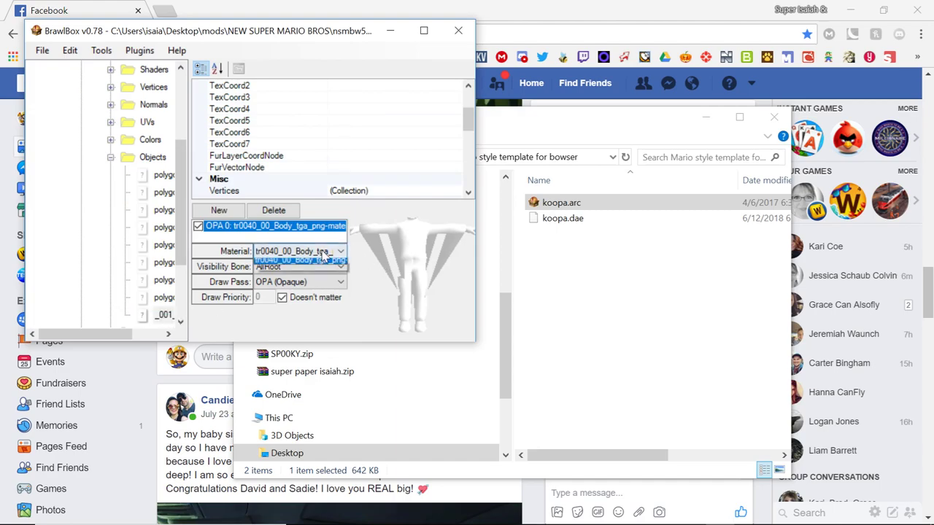
left_click(321, 264)
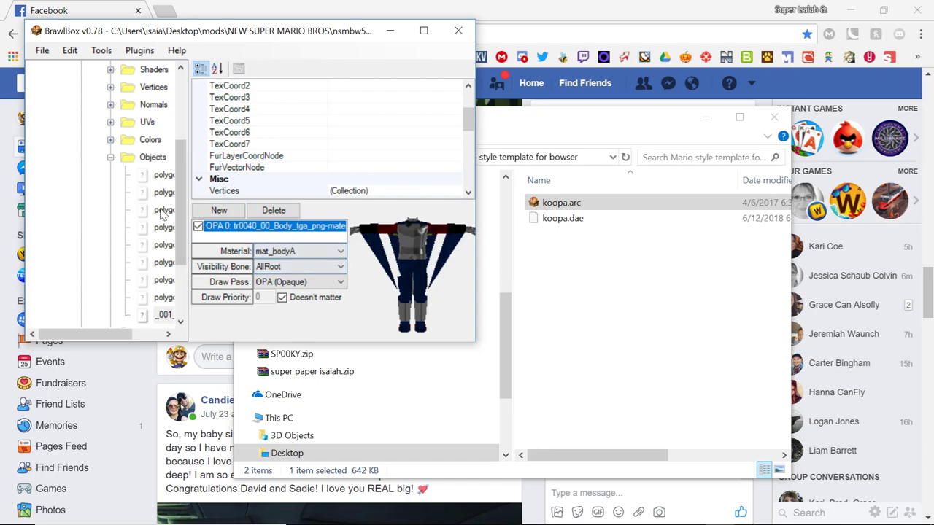
Step: Delete all the original Mario polygon objects from koopa along with their vertex and normal nodes, keeping only the imported body
left_click(163, 177)
key("Delete")
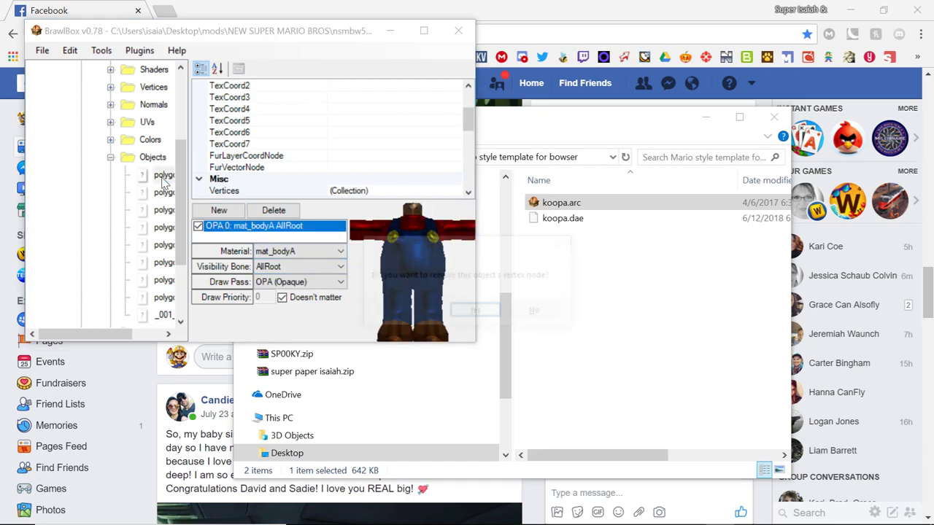
key("Return")
key("Delete")
key("Return")
key("Delete")
key("Return")
key("Delete")
key("Return")
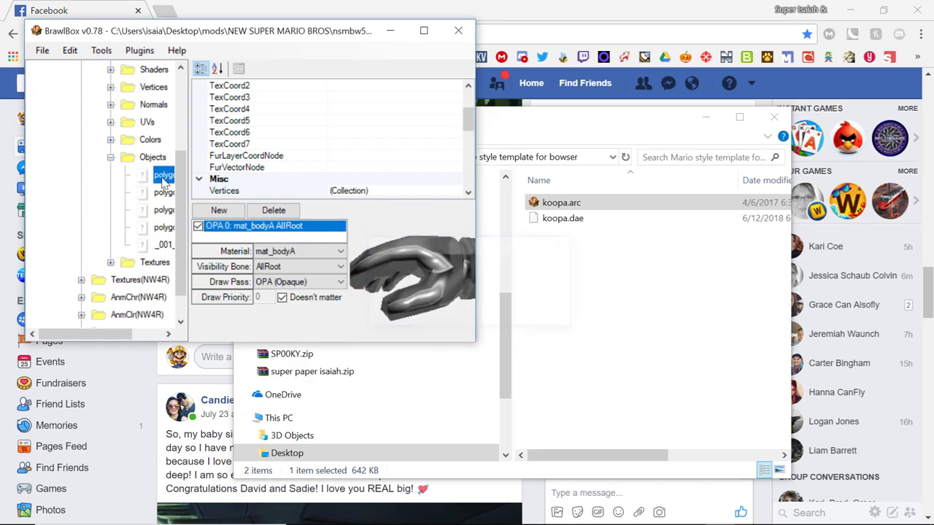
key("Delete")
key("Return")
key("Delete")
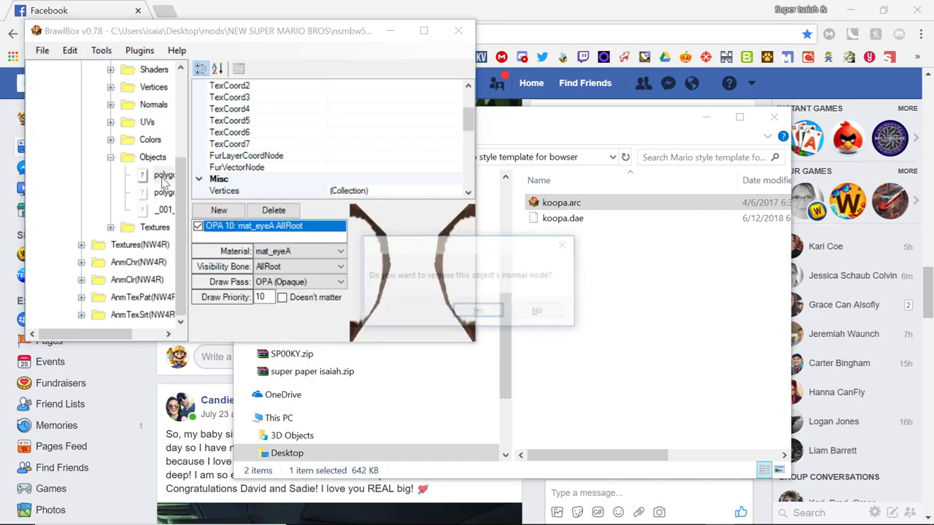
key("Return")
key("Delete")
key("Return")
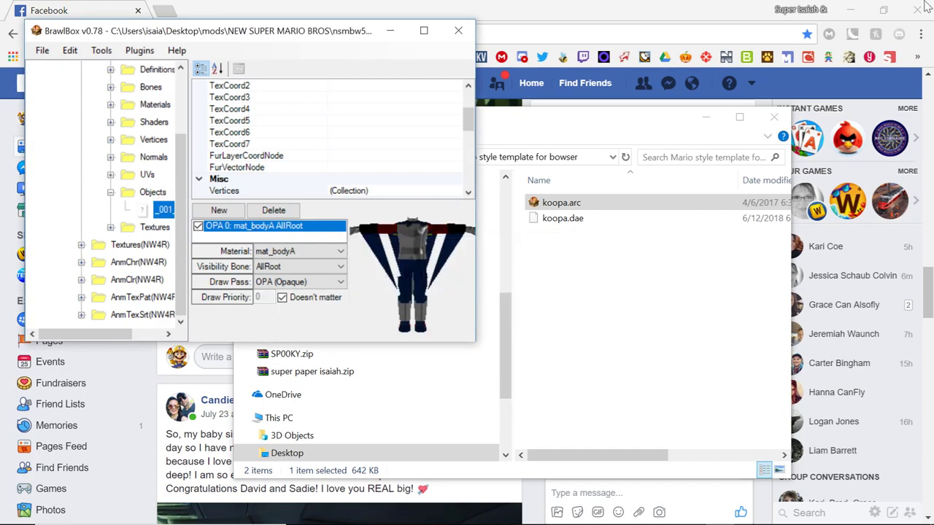
Step: Preview koopa with only the textured body object, inspect its rigging in the break animation, and close the preview
scroll(102, 142, "up", 2)
left_click(132, 140)
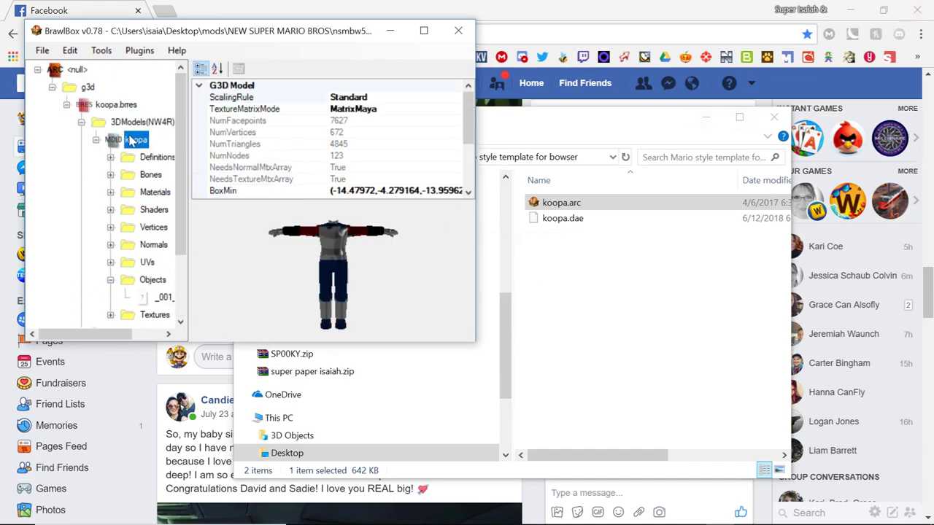
right_click(131, 140)
left_click(164, 143)
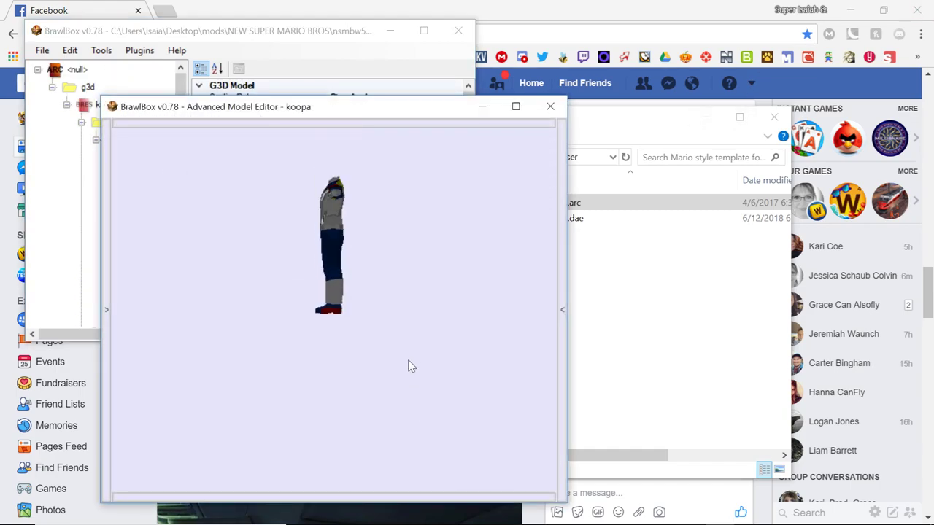
scroll(410, 379, "down", 1)
right_click_drag(408, 361, 450, 456)
scroll(416, 398, "up", 4)
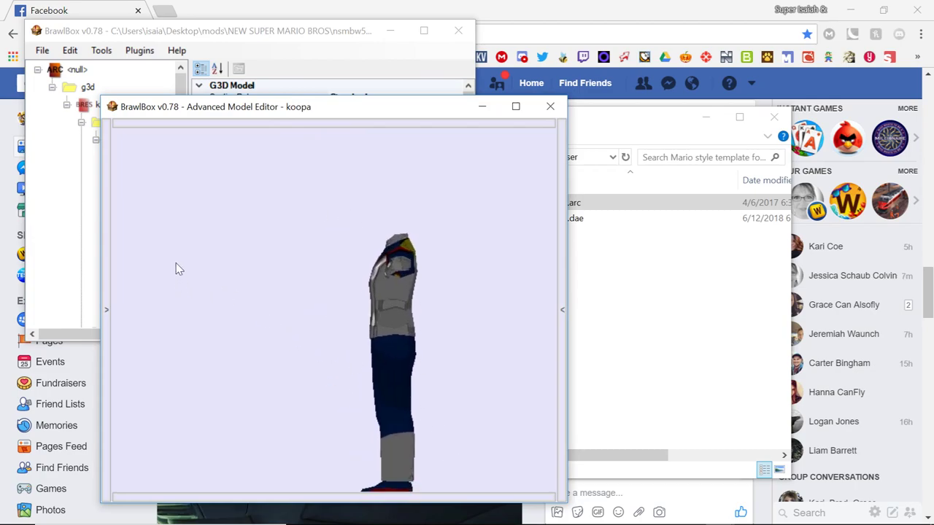
left_click(109, 248)
left_click(113, 208)
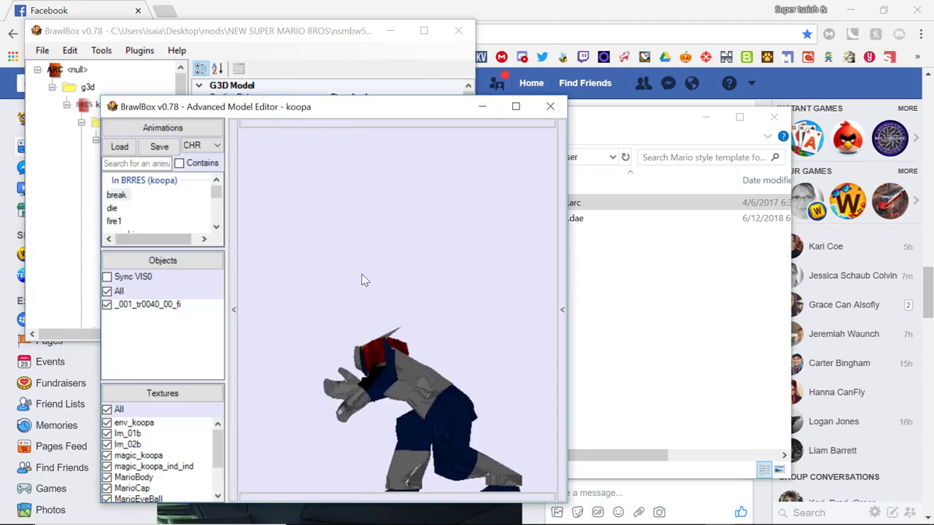
scroll(330, 206, "up", 2)
right_click_drag(330, 202, 316, 212)
scroll(316, 212, "up", 2)
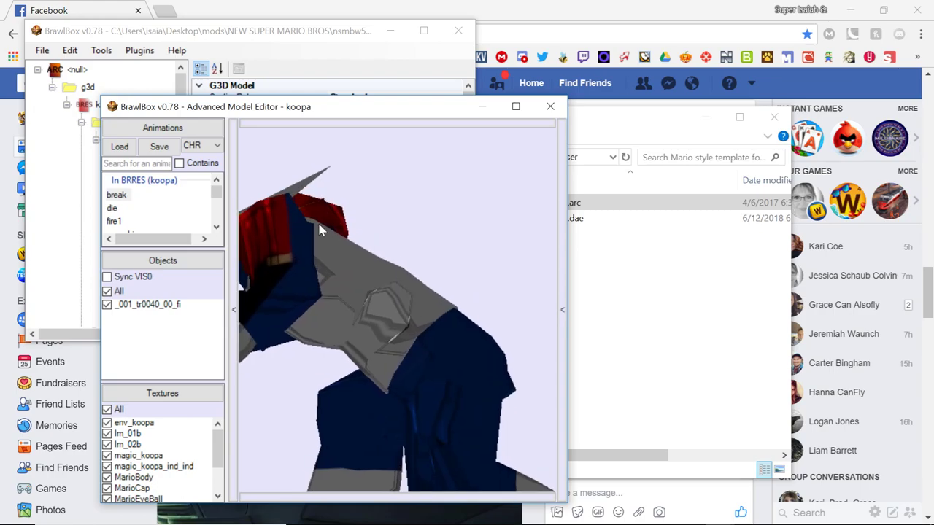
scroll(321, 219, "down", 3)
left_click(550, 107)
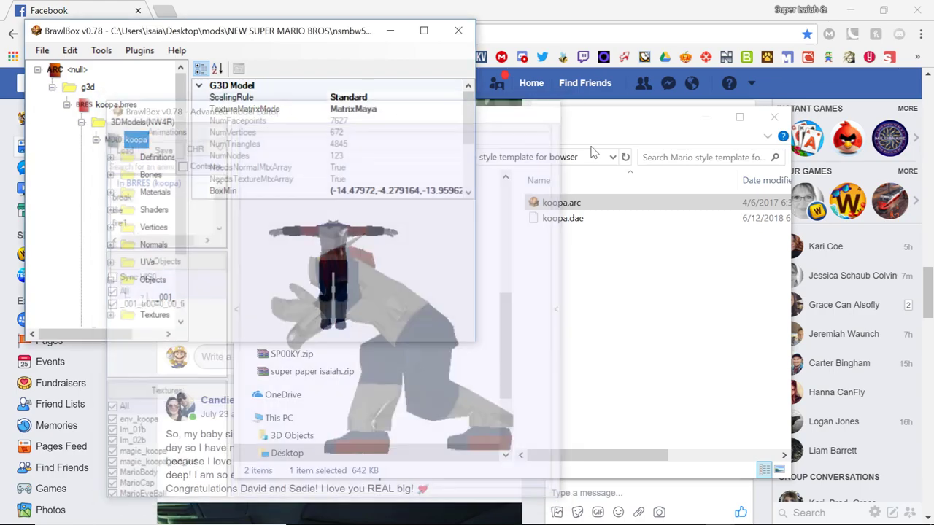
Step: Import the _000_tr0040_00_fi head object from test1.mdl0 into koopa, with Neck as skeleton root and the base skeleton merged
right_click(153, 127)
right_click(132, 137)
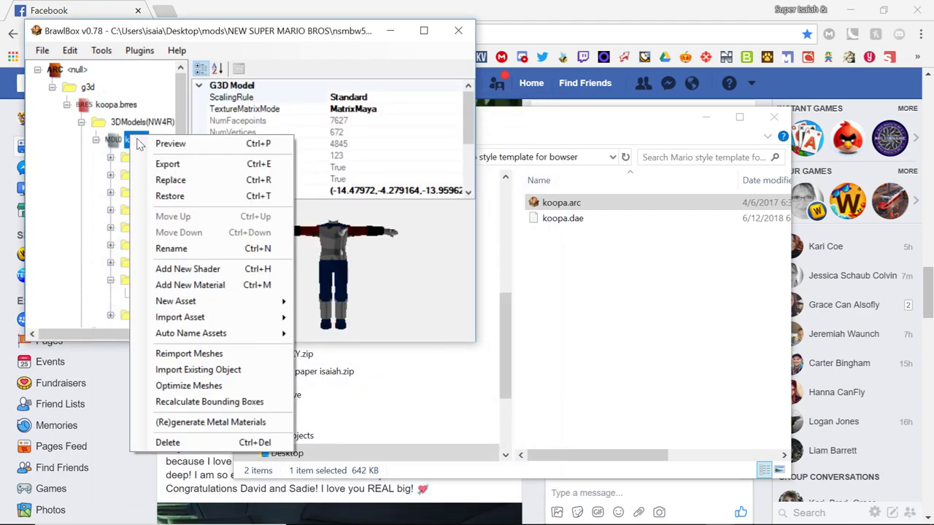
left_click(209, 370)
double_click(191, 149)
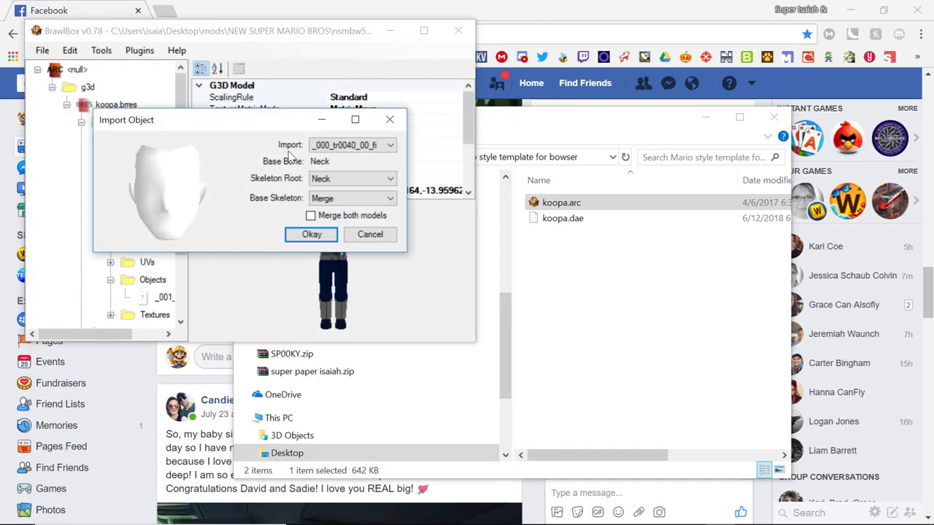
left_click(324, 231)
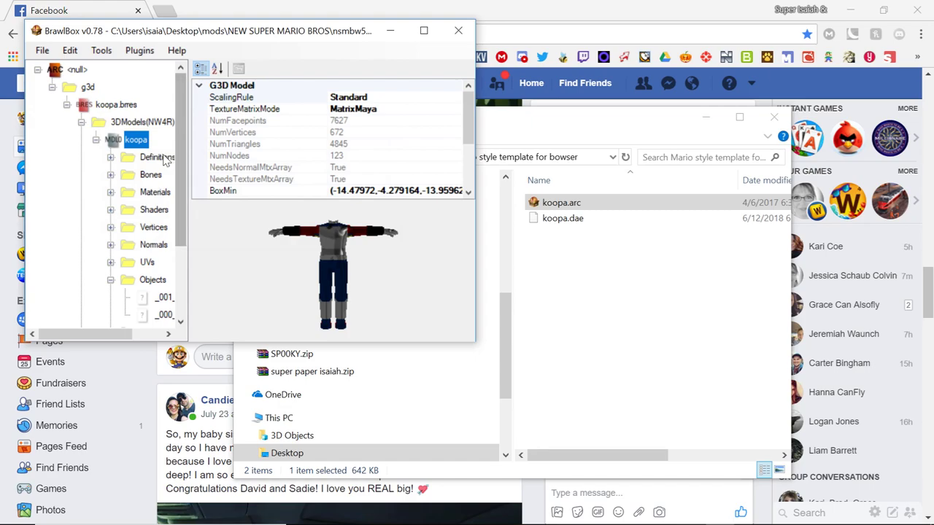
Step: Import the hair object from test1.mdl0 into the koopa model
left_click(131, 157)
left_click(126, 143)
right_click(126, 143)
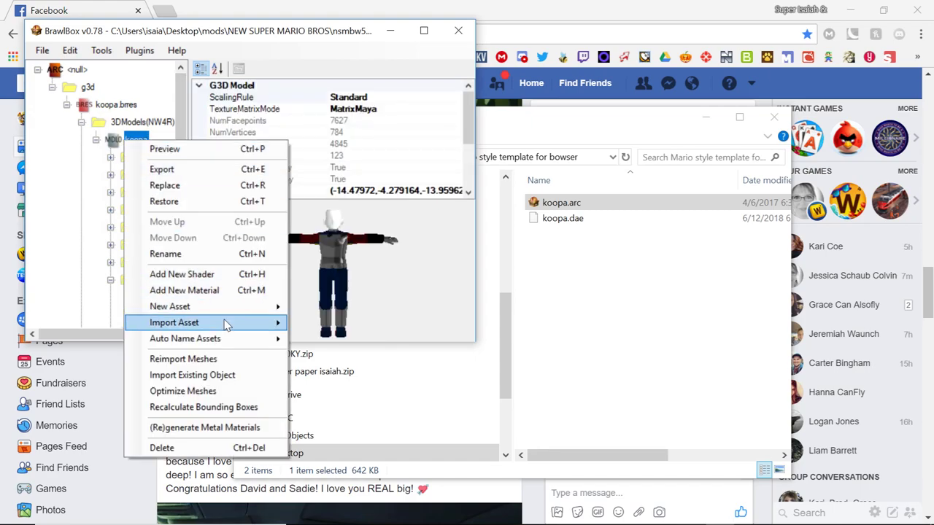
left_click(209, 370)
left_click(235, 151)
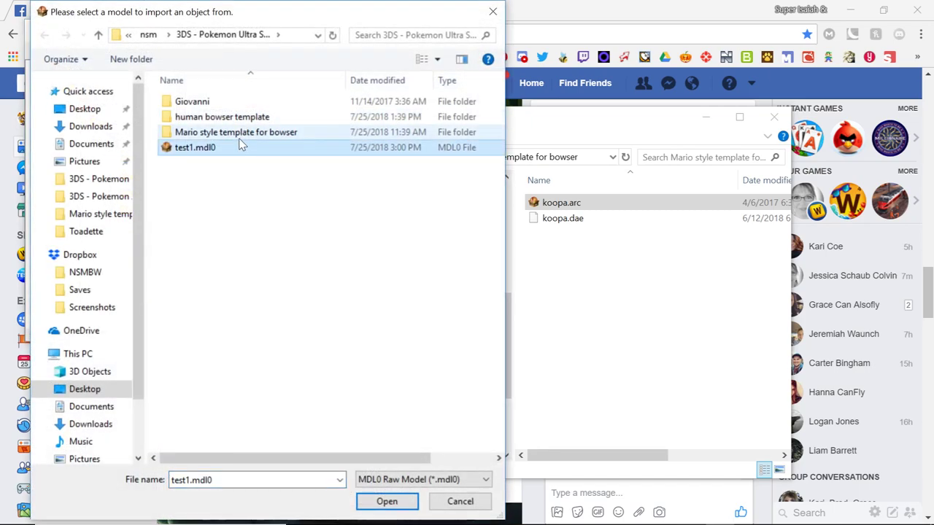
double_click(195, 147)
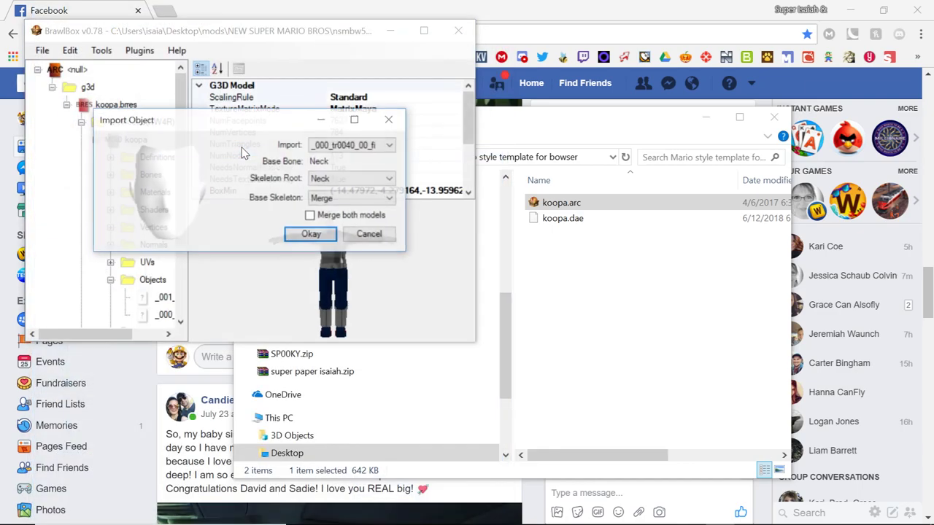
left_click(365, 145)
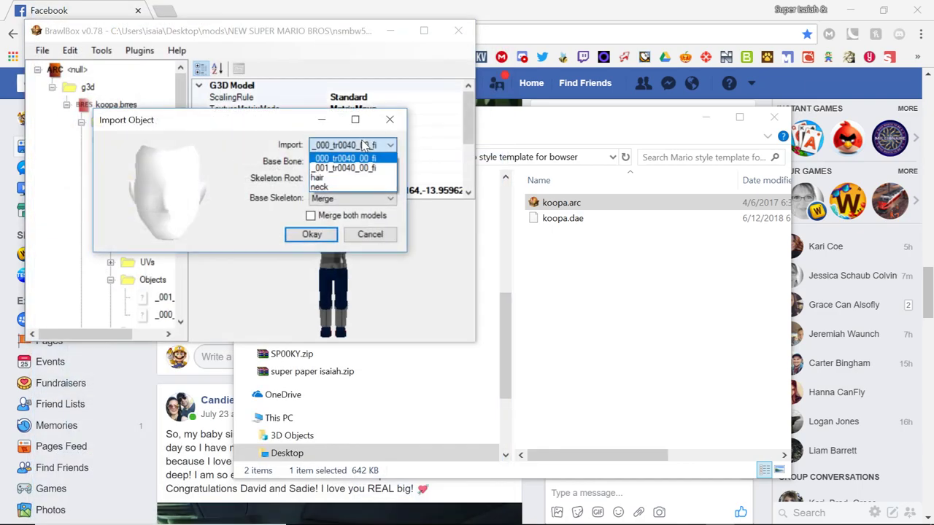
left_click(348, 178)
left_click(330, 235)
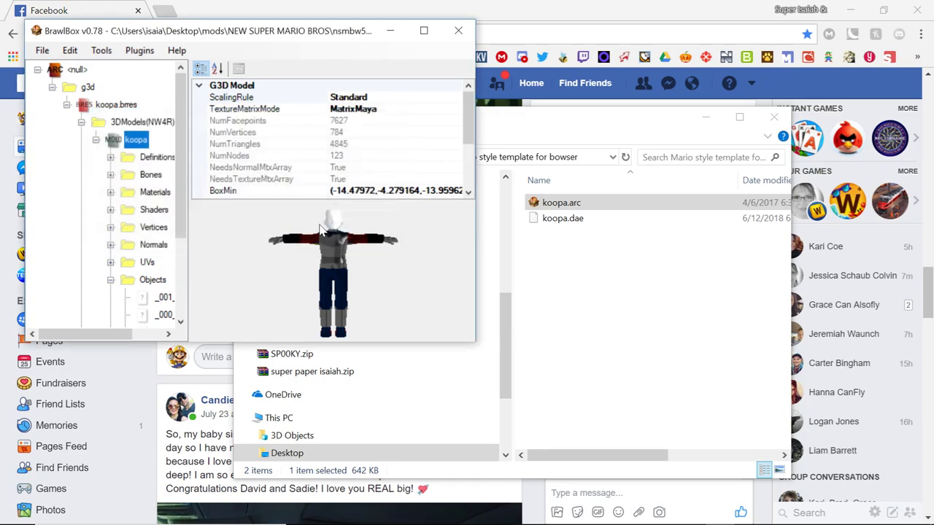
Step: Import the neck object from test1.mdl0 into koopa, with Hip1 as skeleton root and the base skeleton merged
left_click(134, 157)
left_click(134, 140)
right_click(134, 143)
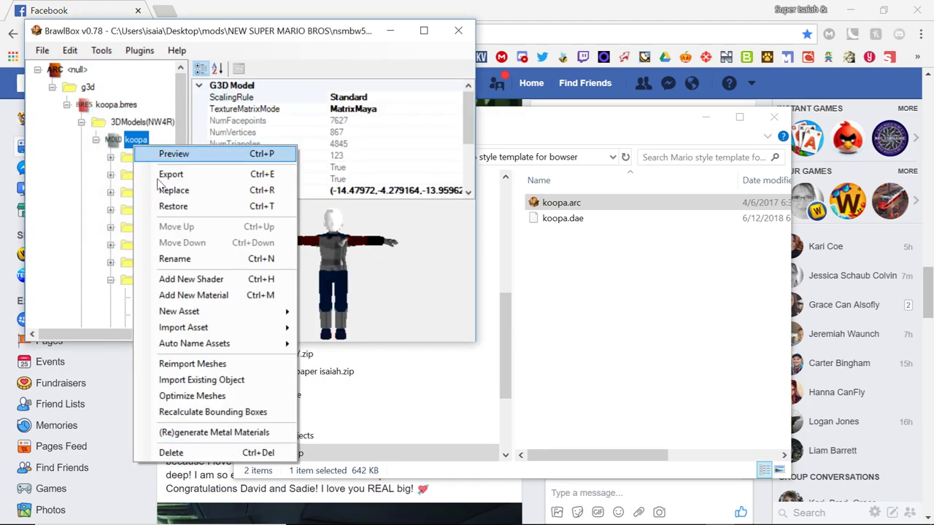
left_click(238, 380)
double_click(230, 152)
left_click(326, 146)
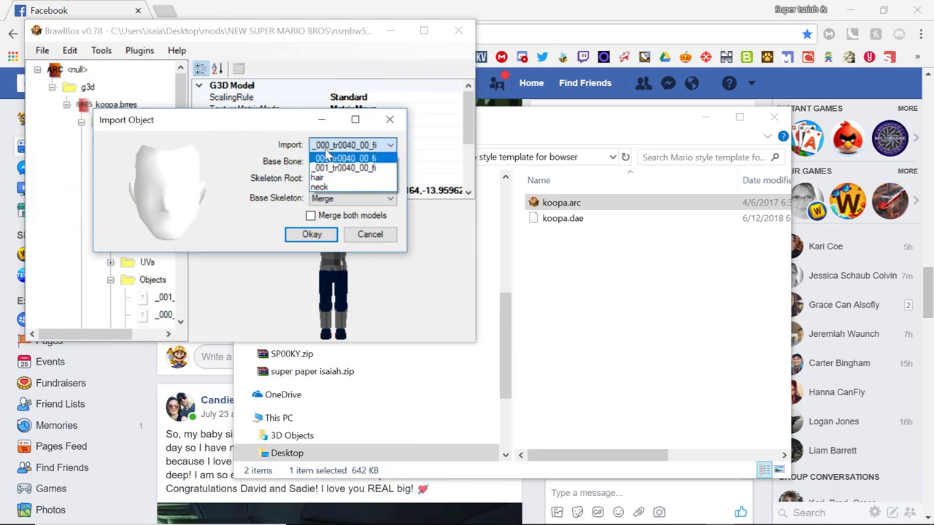
left_click(327, 189)
left_click(313, 235)
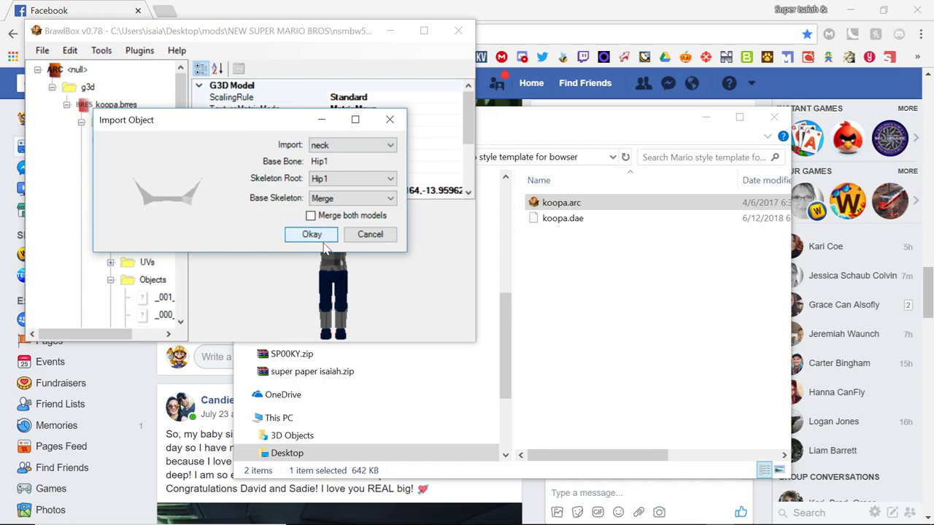
left_click(317, 238)
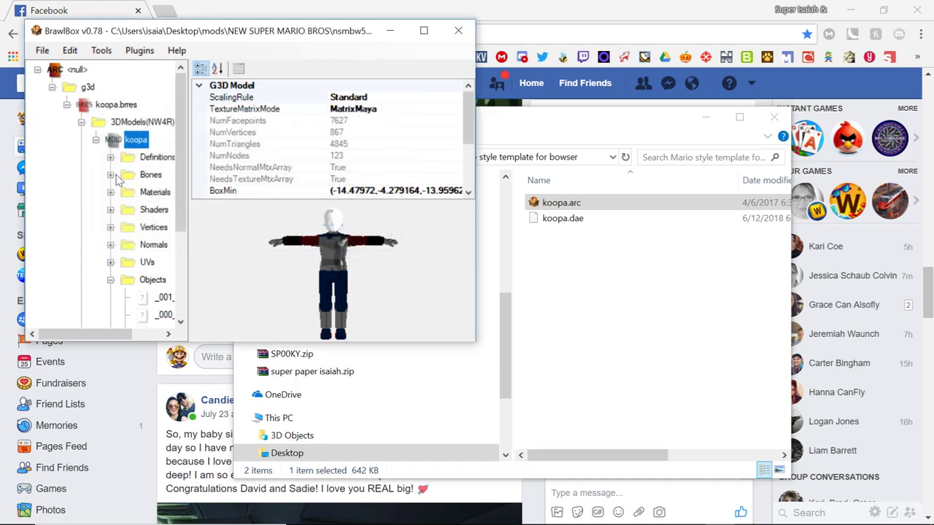
Step: Assign mat_bodyA as the material of both the hair and neck objects
scroll(157, 283, "down", 2)
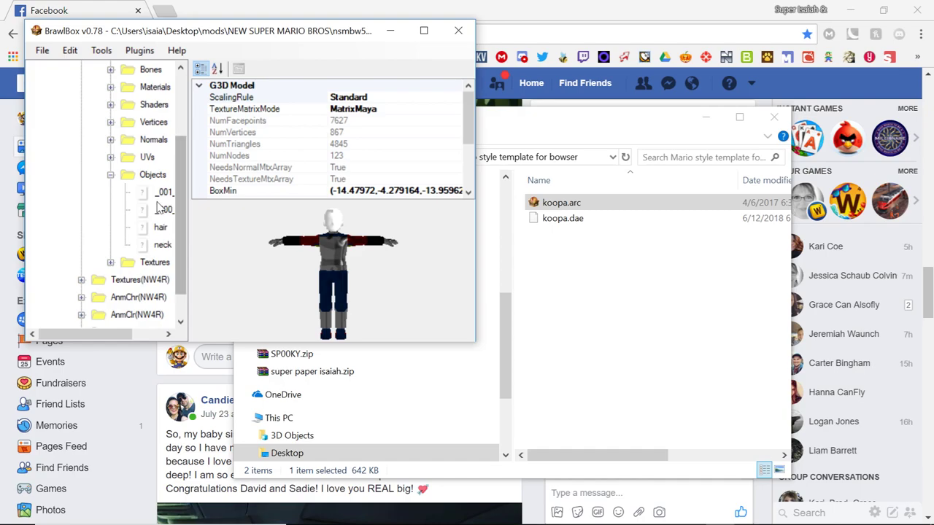
left_click(160, 227)
left_click(276, 252)
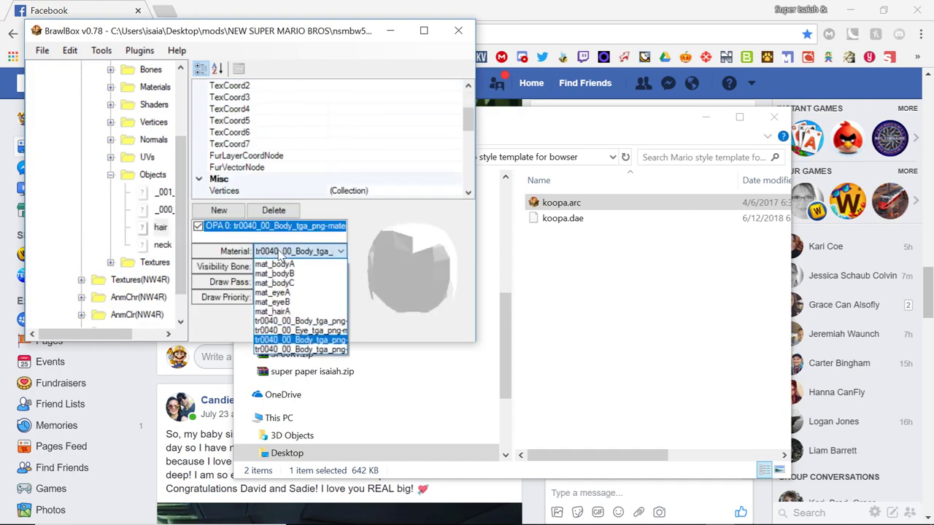
left_click(283, 264)
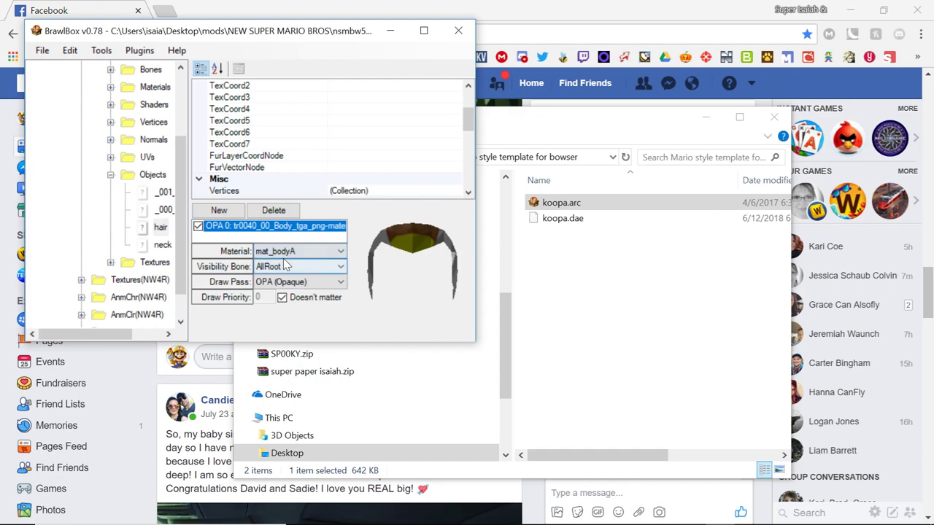
left_click(164, 245)
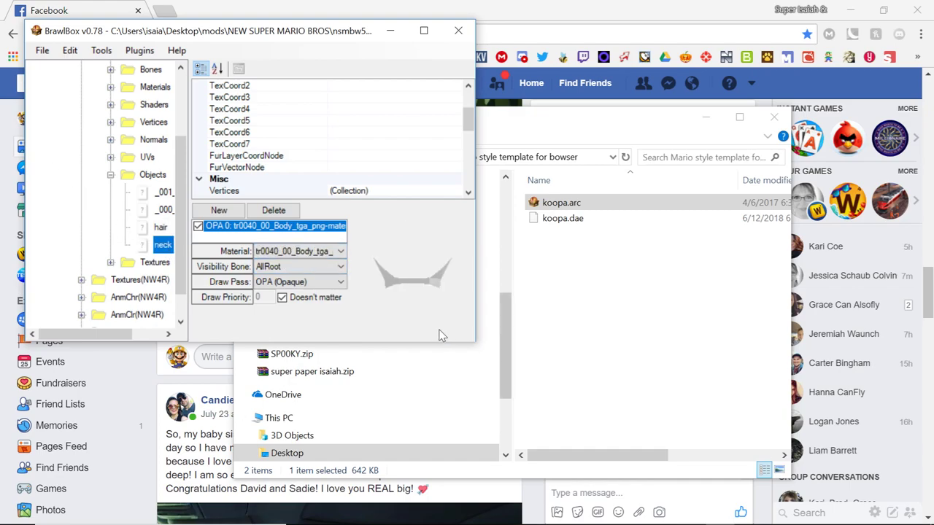
left_click(349, 250)
left_click(318, 264)
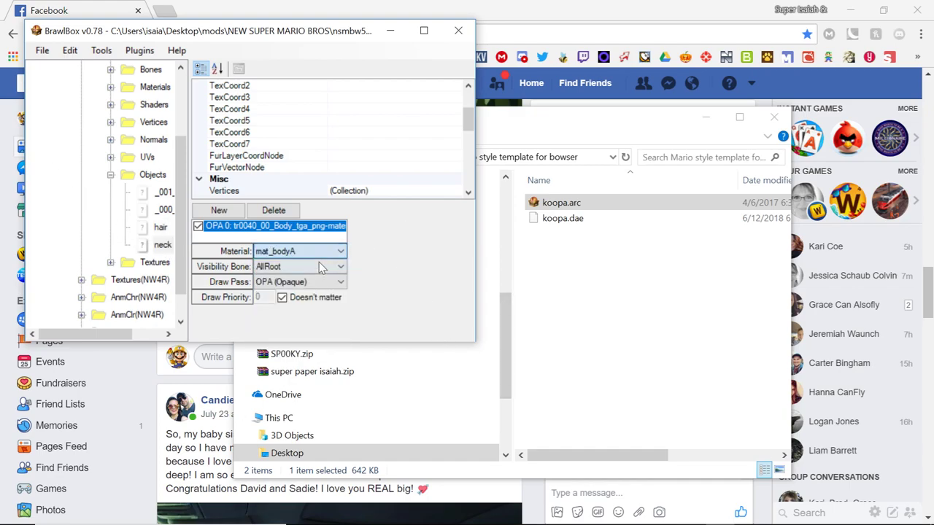
left_click(305, 252)
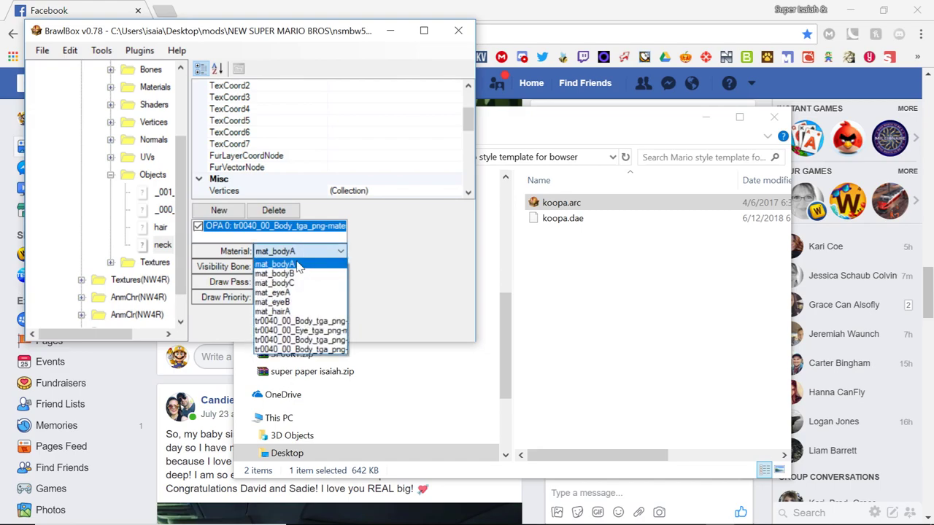
left_click(289, 263)
Step: Try mat_bodyA on the _000_tr0040_00_fi head object, and set its material to mat_bodyB instead
left_click(164, 210)
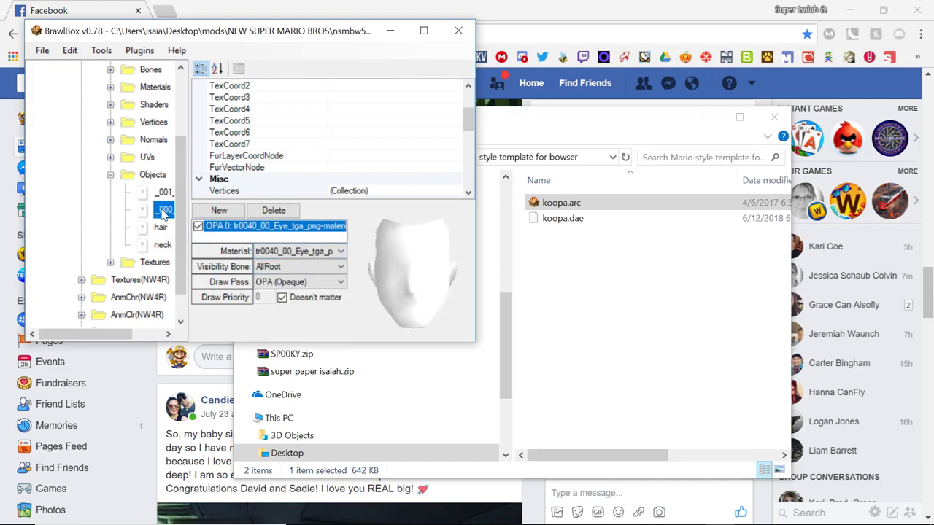
left_click(299, 252)
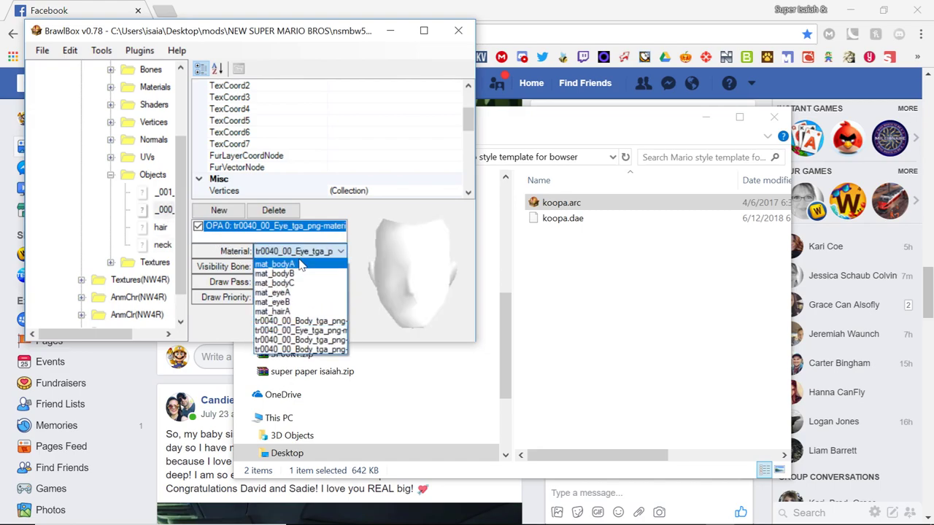
left_click(302, 265)
left_click(300, 252)
left_click(302, 273)
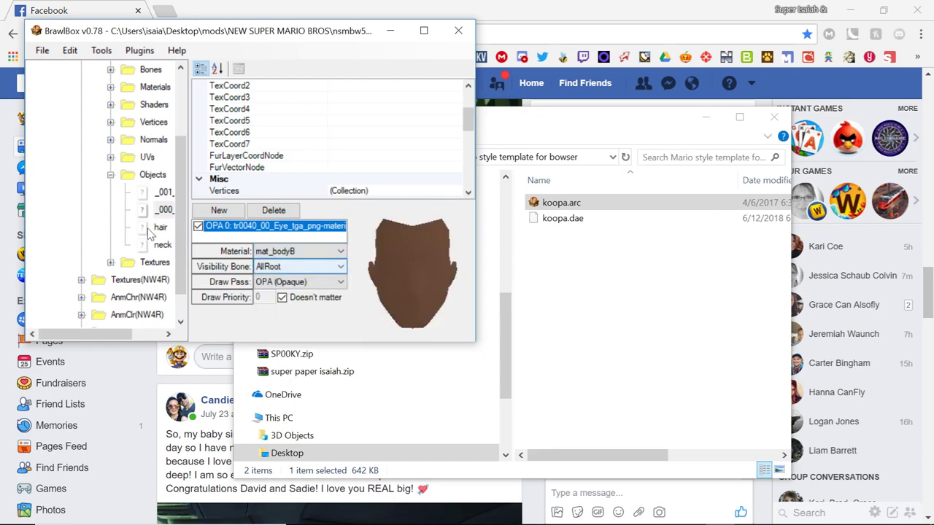
Step: Replace the MarioBody texture in koopa.brres with tr0040_00_Body.tga.png from the Giovanni folder
scroll(110, 226, "down", 1)
scroll(113, 226, "up", 4)
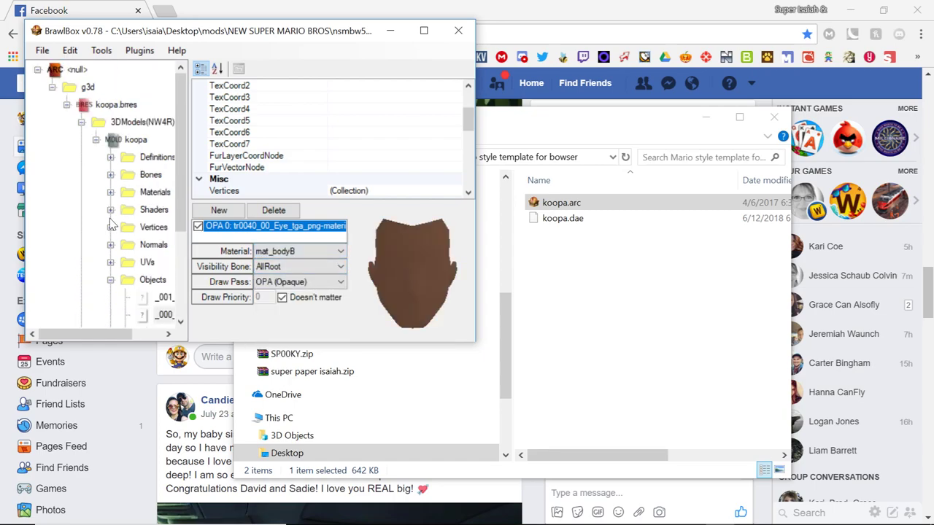
left_click(135, 140)
scroll(262, 264, "up", 3)
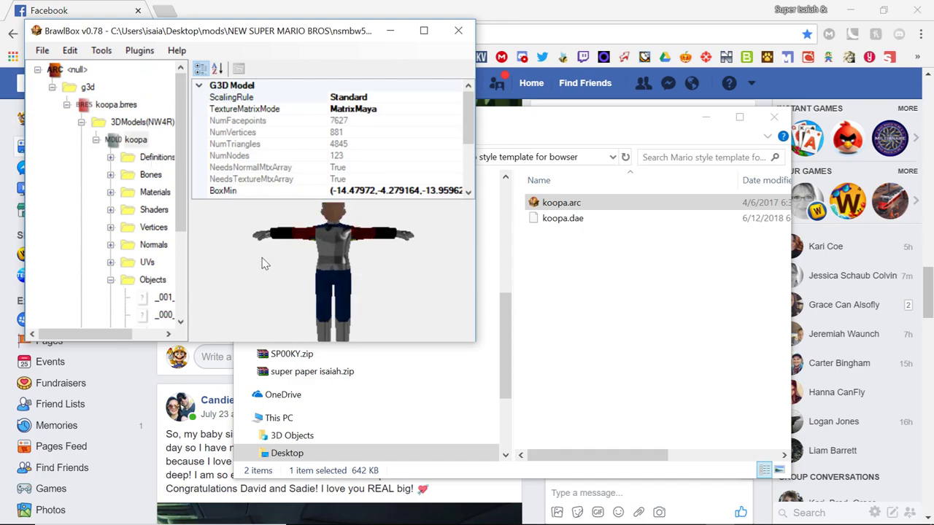
scroll(95, 255, "down", 4)
left_click(87, 245)
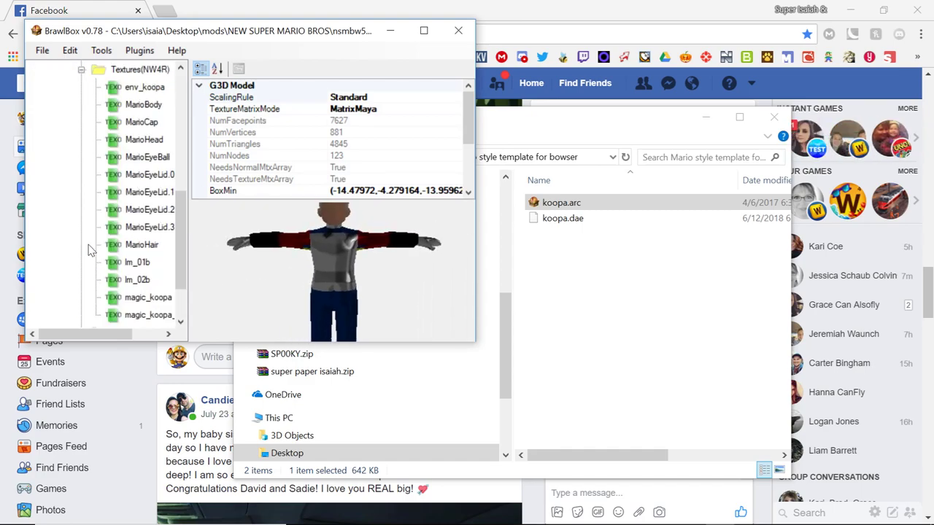
right_click(151, 106)
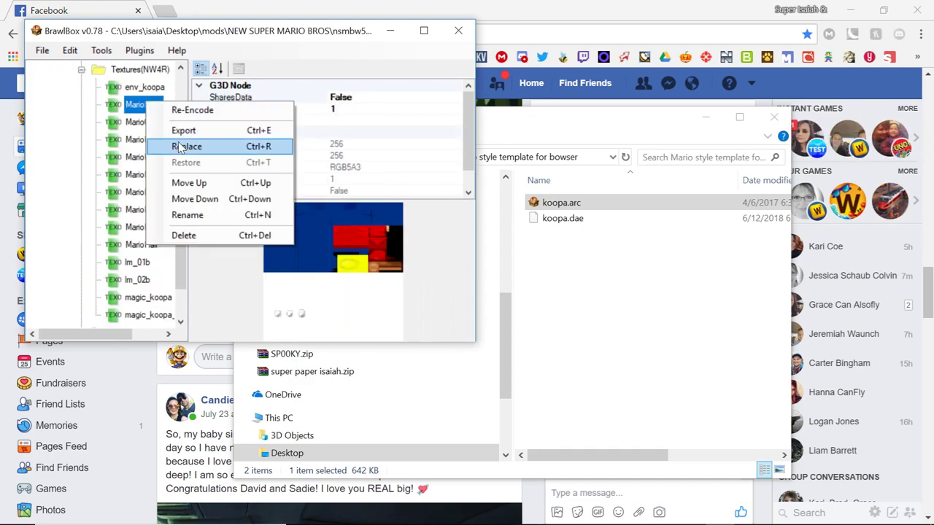
left_click(203, 146)
double_click(195, 104)
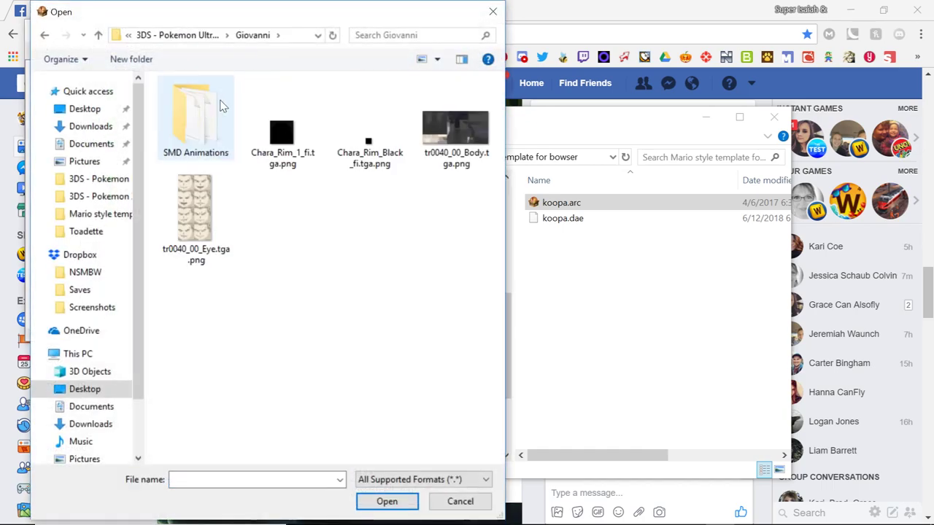
double_click(451, 142)
left_click(238, 238)
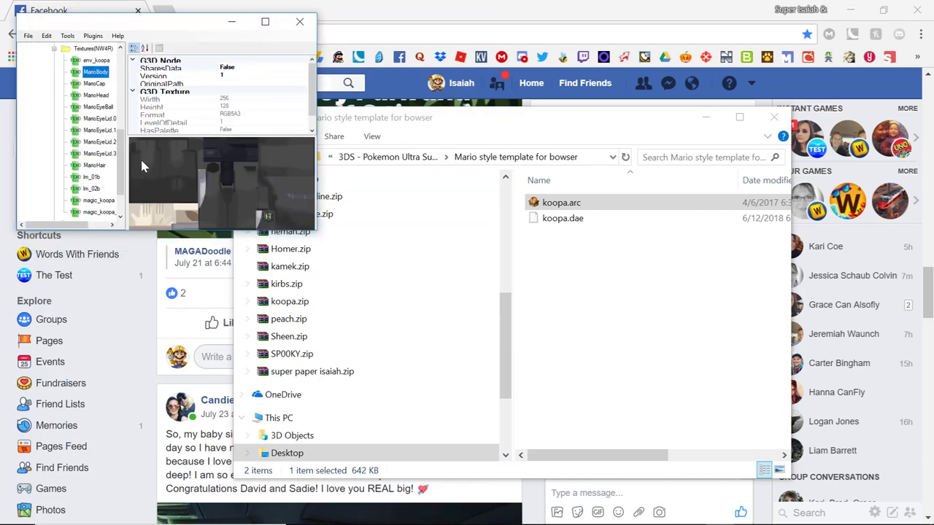
Step: Replace the MarioCap texture with tr0040_00_Eye.tga.png using the RGB5A3 format
right_click(103, 85)
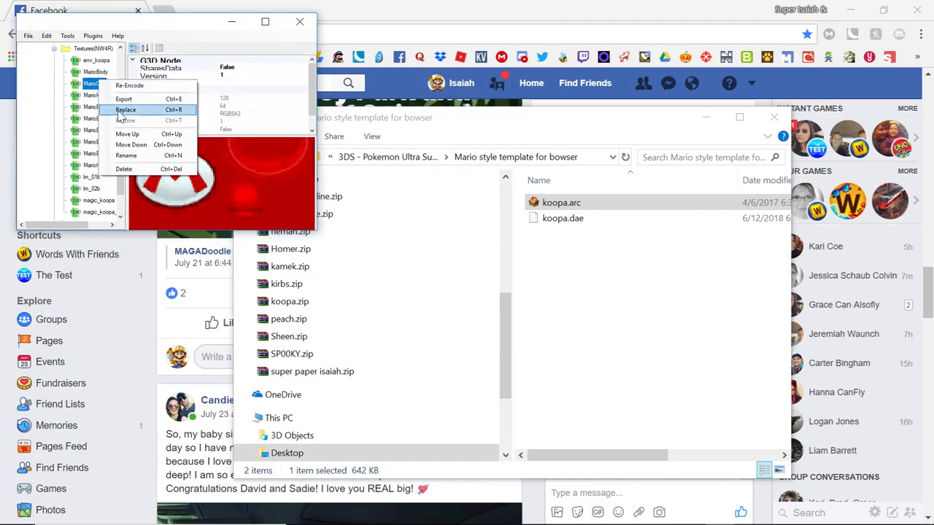
left_click(126, 109)
double_click(184, 219)
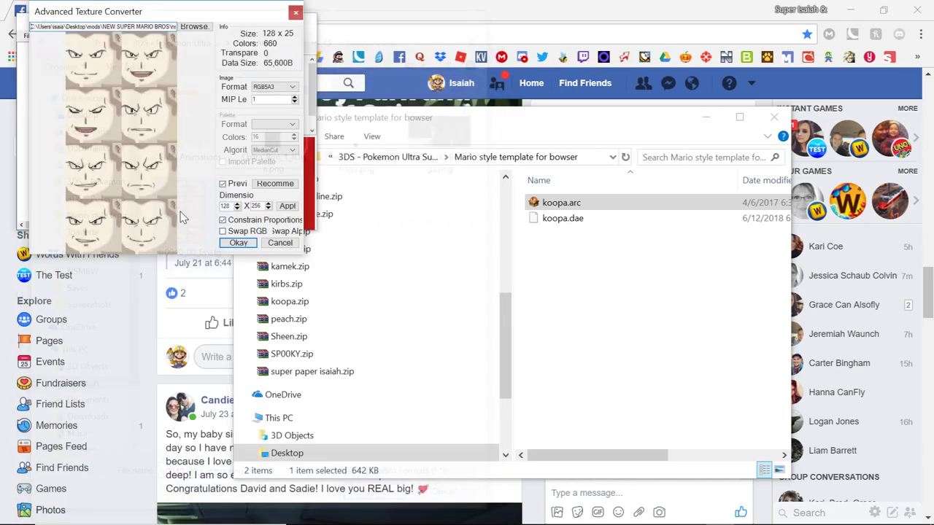
left_click(235, 232)
left_click(239, 243)
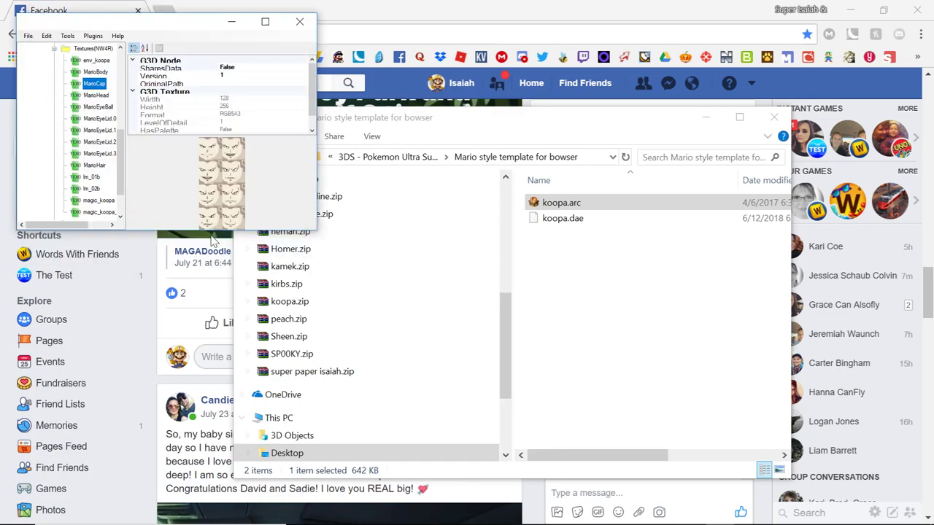
Step: Look through the MarioCap, MarioHead, MarioEyeBall and MarioEyeLid textures to compare their images
right_click(102, 96)
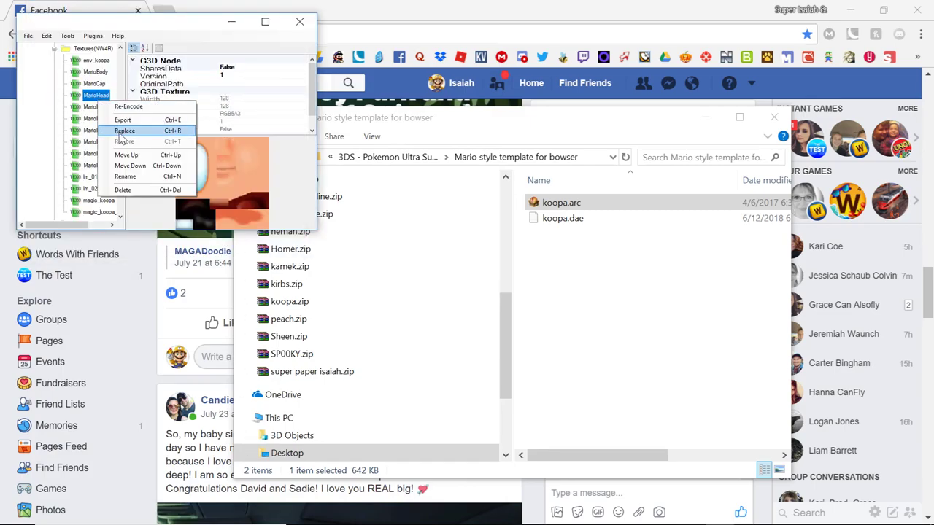
left_click(62, 126)
left_click(96, 83)
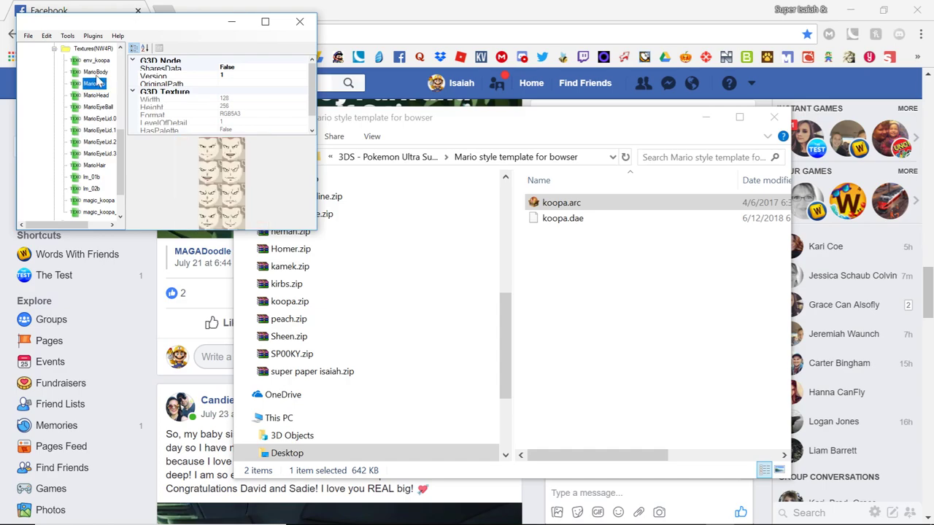
left_click(110, 107)
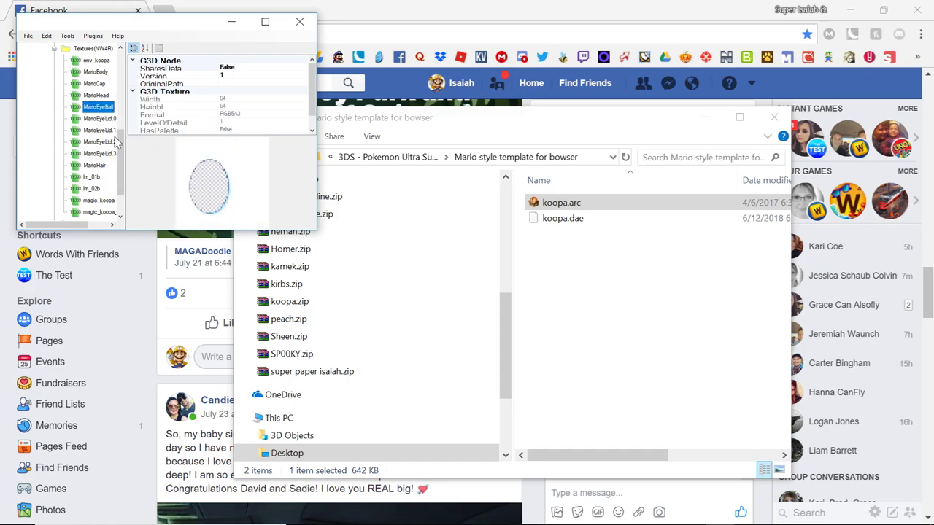
left_click(106, 120)
left_click(113, 155)
left_click(102, 122)
left_click(100, 107)
left_click(95, 96)
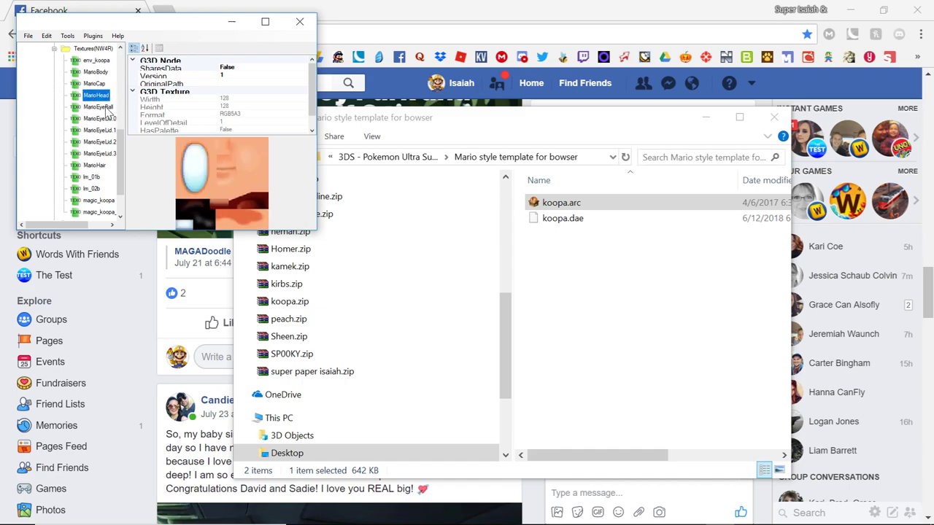
left_click(89, 86)
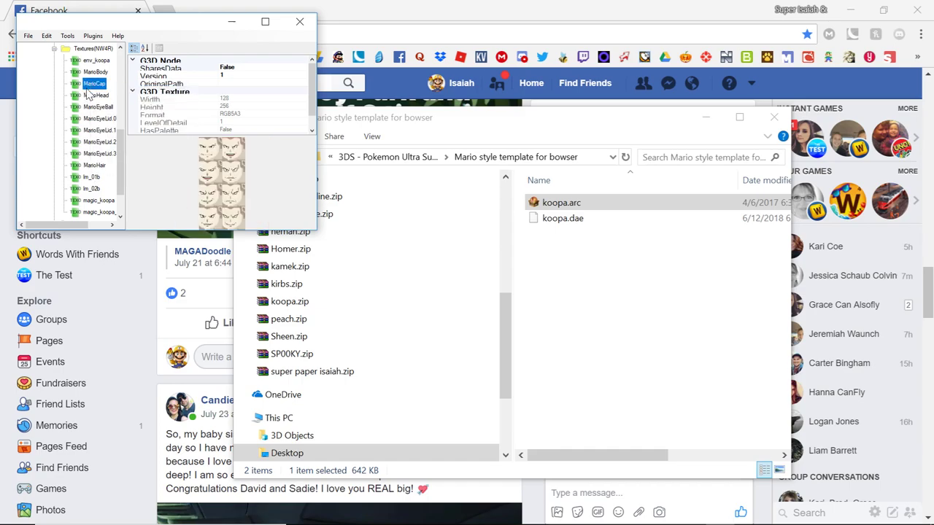
right_click(88, 96)
left_click(116, 121)
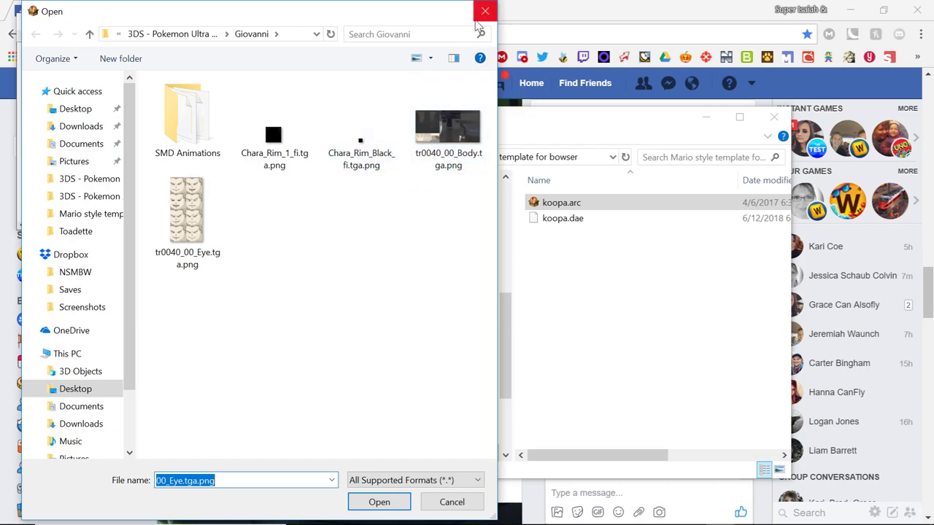
left_click(375, 268)
left_click(486, 11)
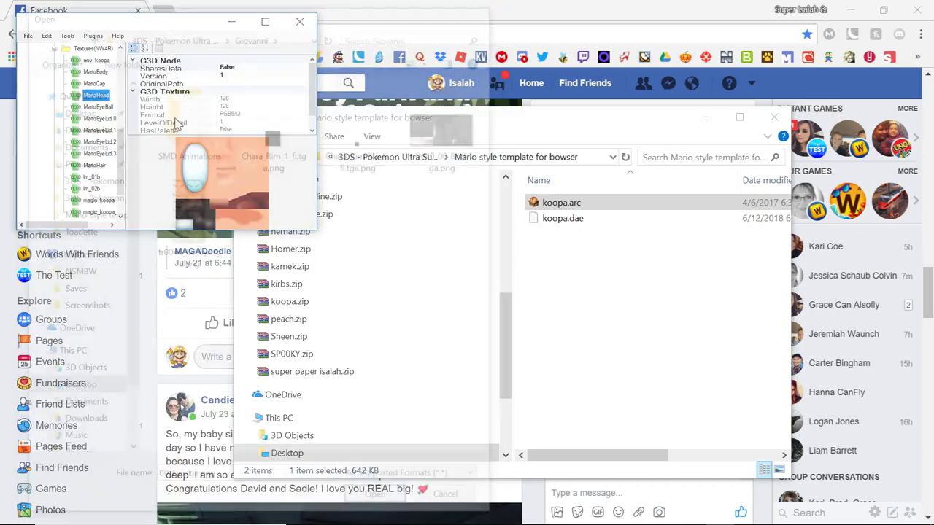
Step: Set the material of the _000_tr0040_00_fi head object to mat_bodyC
scroll(43, 175, "up", 5)
left_click(106, 177)
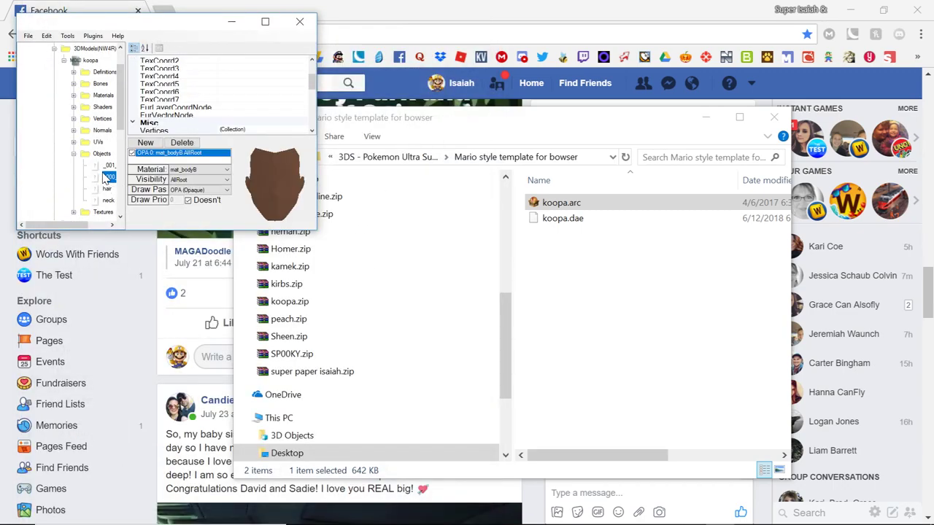
left_click(189, 170)
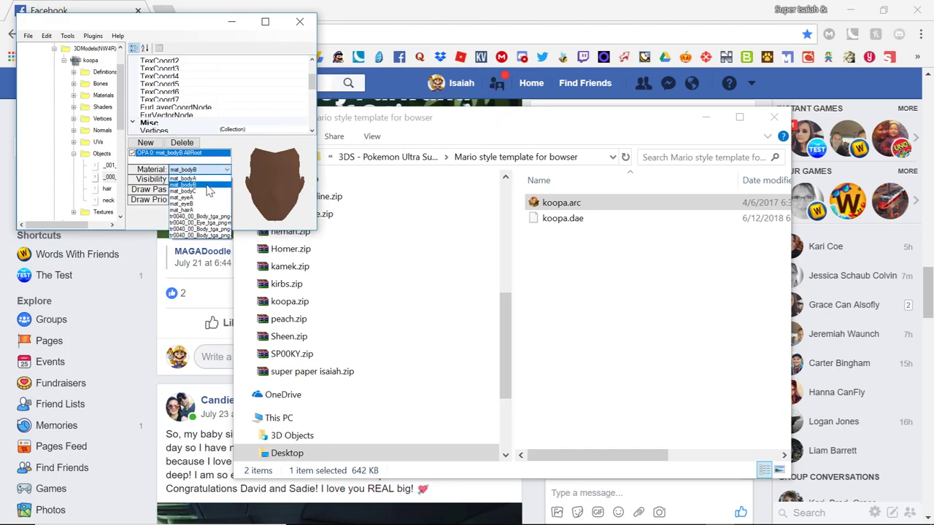
left_click(197, 191)
left_click(200, 171)
left_click(201, 185)
left_click(198, 169)
left_click(199, 192)
Step: Set UWrapMode to Repeat for the MarioCap texture reference in the mat_bodyC material
left_click(73, 96)
left_click_drag(59, 225, 74, 222)
left_click(54, 108)
left_click(84, 120)
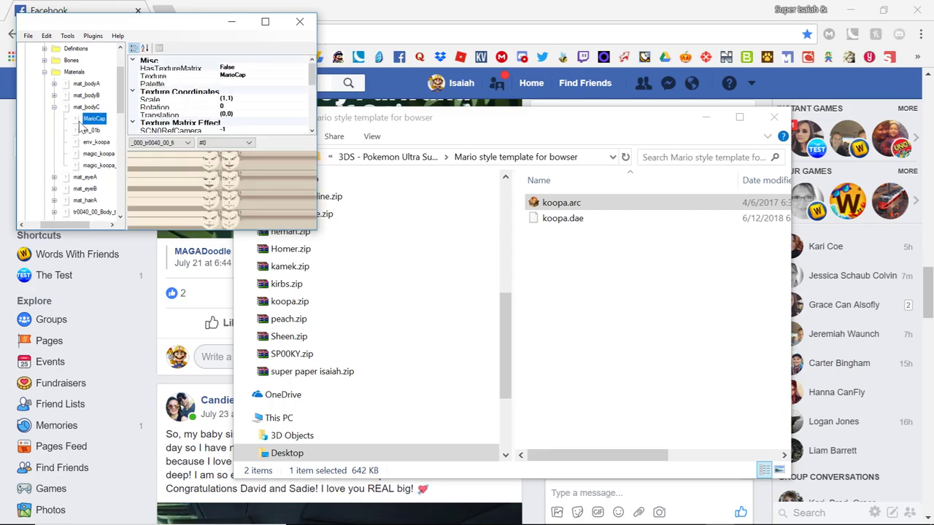
scroll(270, 83, "down", 1)
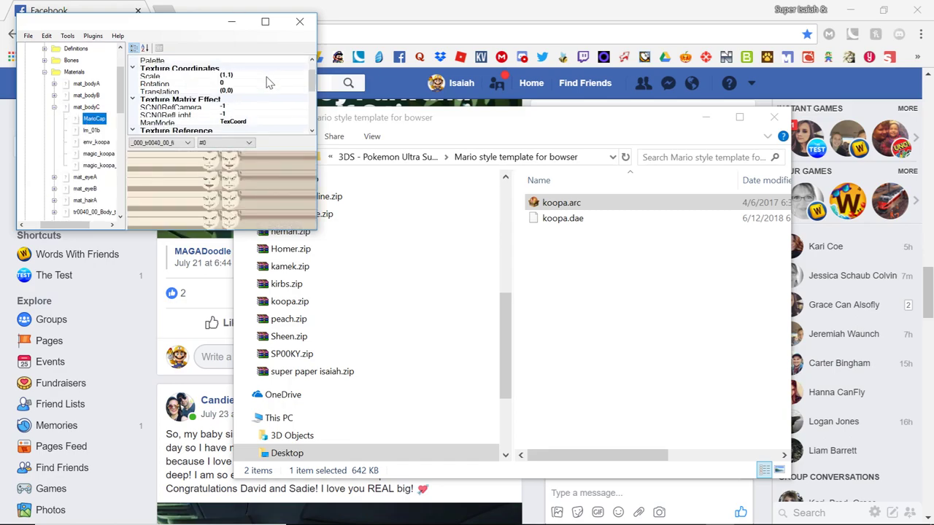
scroll(262, 109, "down", 1)
left_click(254, 122)
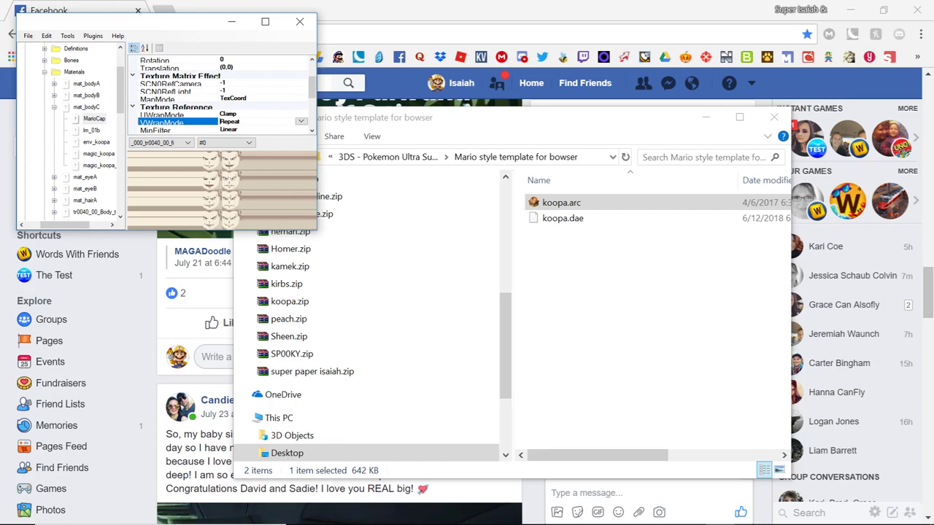
left_click(249, 115)
double_click(250, 115)
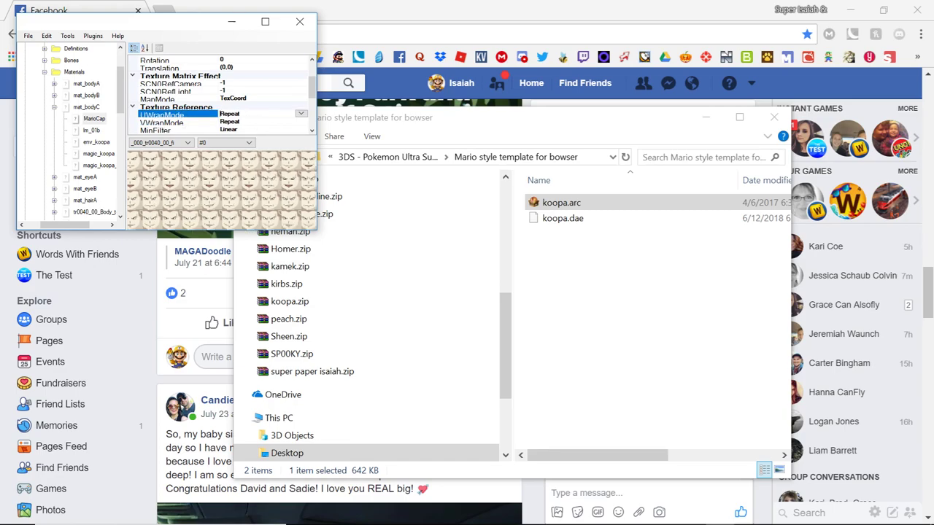
Step: Inspect the face and suit textures on the koopa model in the preview
left_click(255, 190)
scroll(67, 66, "up", 1)
scroll(66, 65, "up", 1)
left_click(64, 94)
scroll(183, 204, "up", 3)
right_click_drag(183, 260, 180, 188)
Step: Delete the leftover imported tr0040_00 materials from the koopa model
scroll(179, 205, "down", 4)
scroll(58, 146, "down", 2)
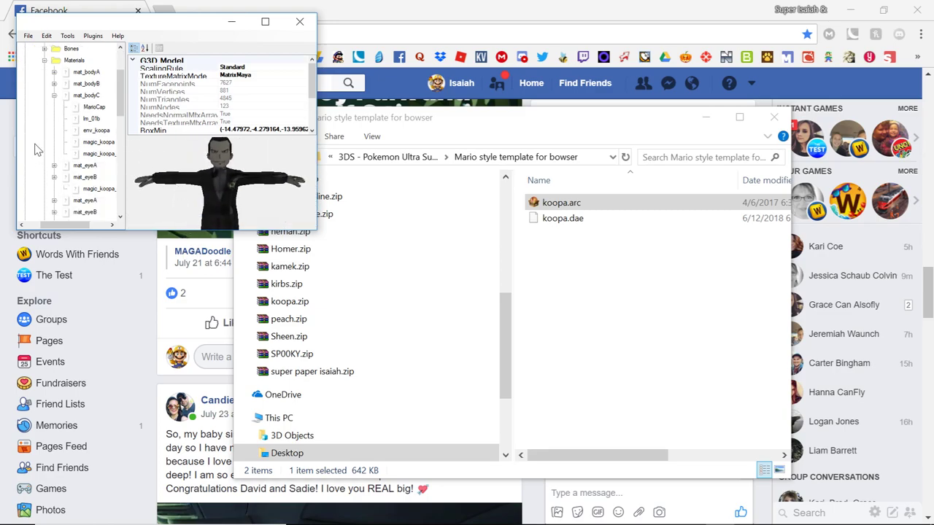
scroll(82, 171, "down", 1)
left_click(82, 130)
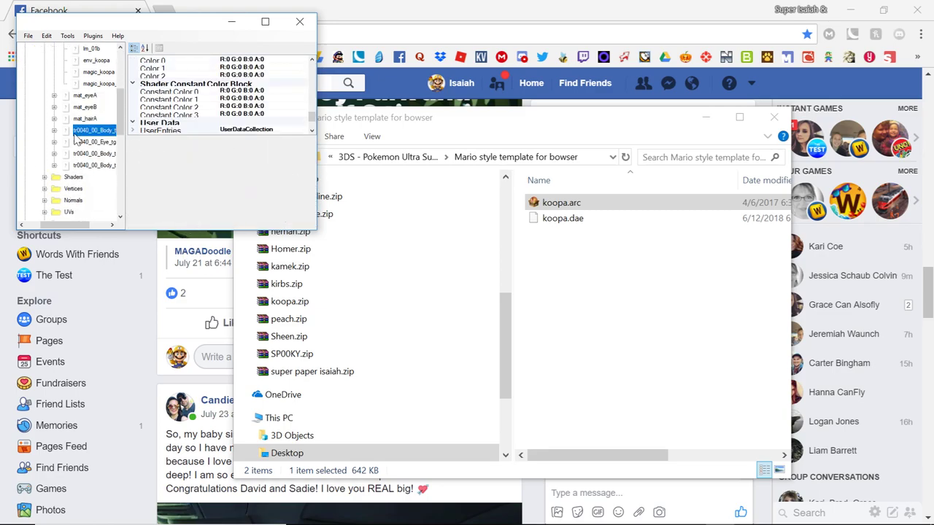
key("ctrl+Delete")
key("ctrl+Delete")
key("ctrl+Delete")
key("ctrl+Delete")
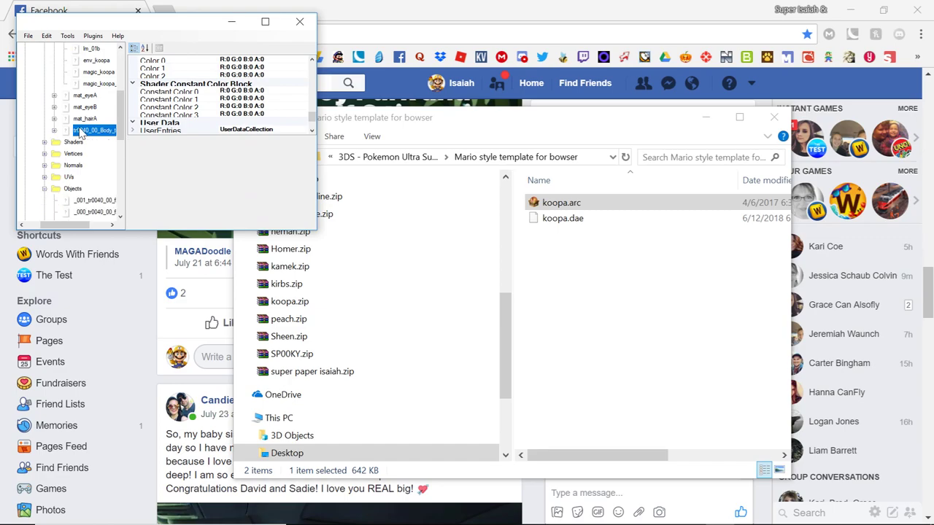
Step: Check the materials assigned to the _001_tr0040_00_fi, hair and neck objects, and examine the whole koopa model in the preview
left_click(102, 190)
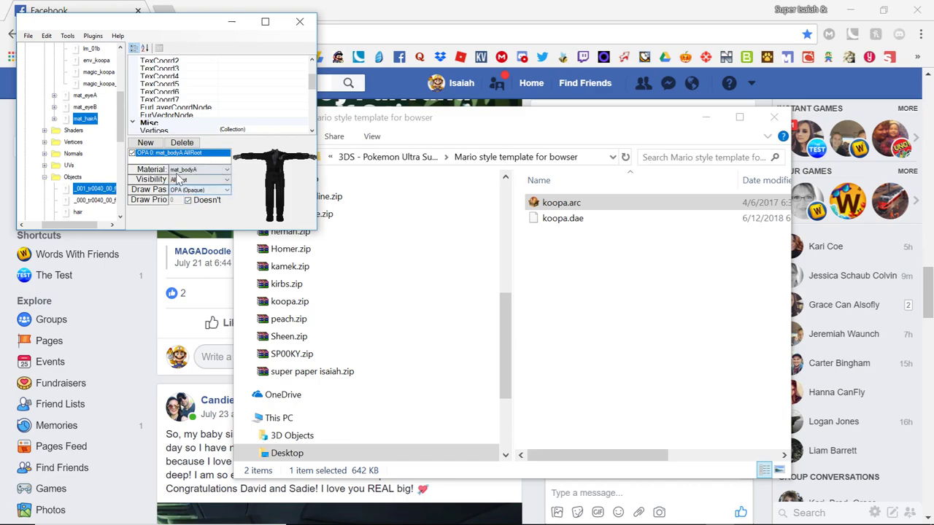
scroll(42, 189, "down", 1)
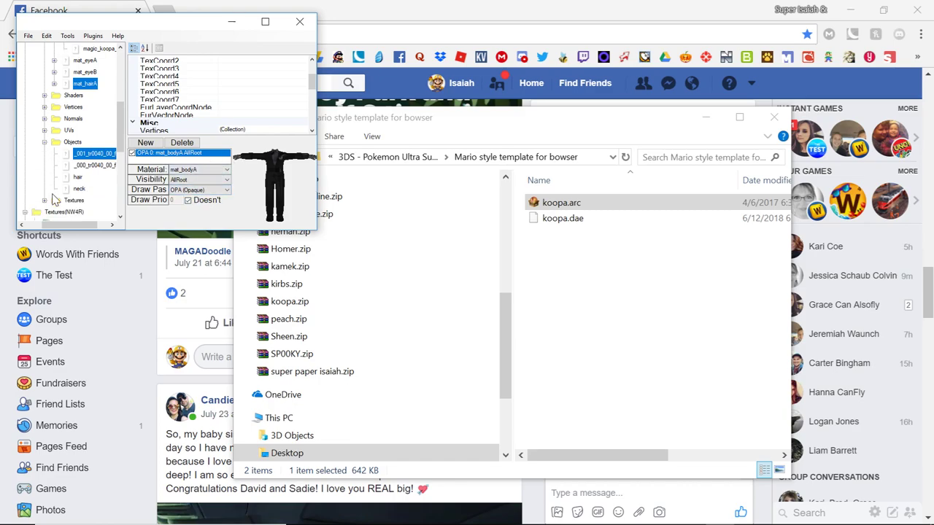
left_click(78, 177)
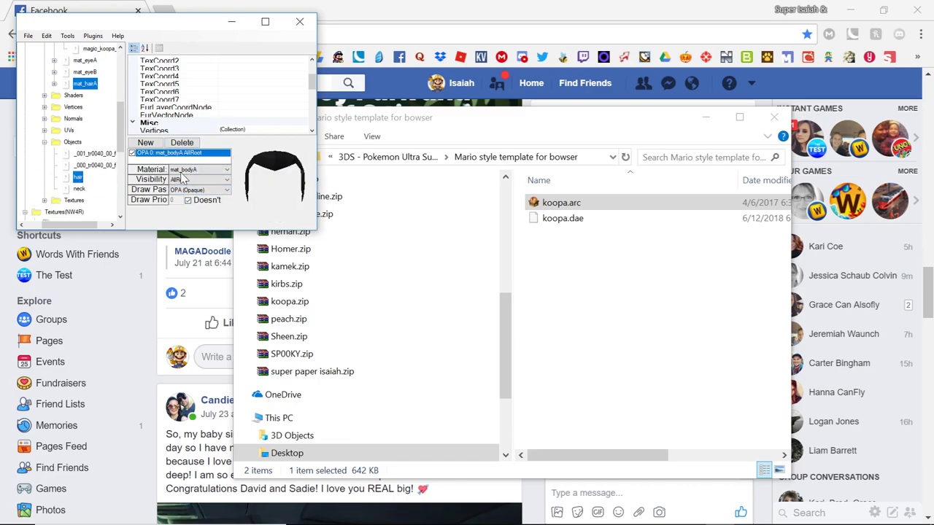
left_click(226, 171)
left_click(226, 172)
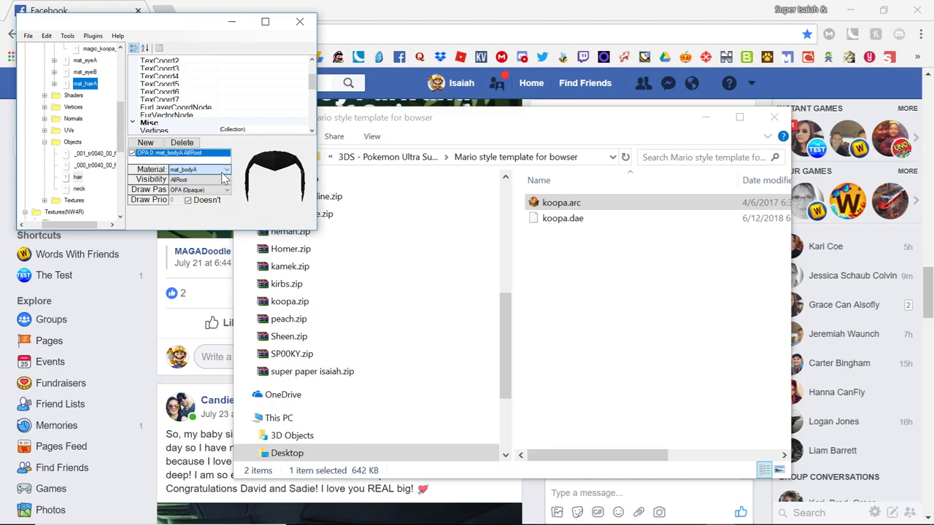
left_click(79, 189)
scroll(73, 124, "up", 5)
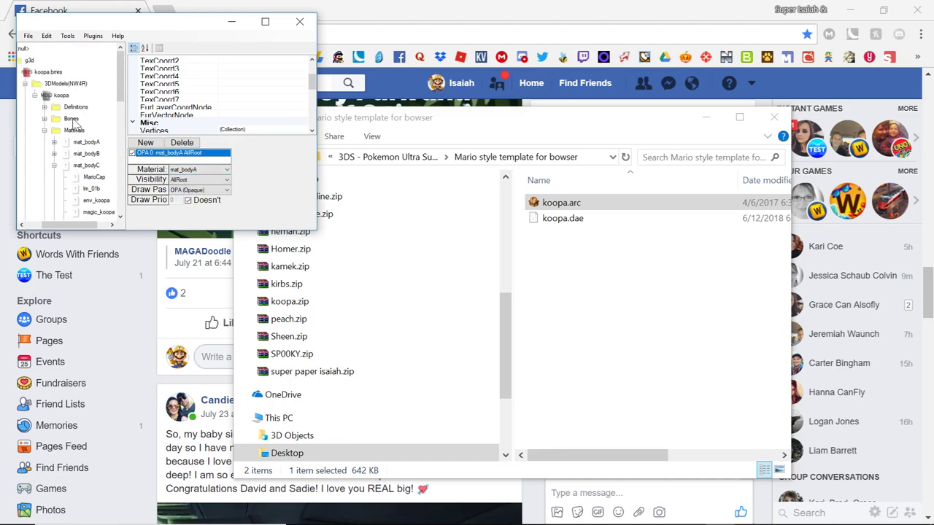
left_click(61, 95)
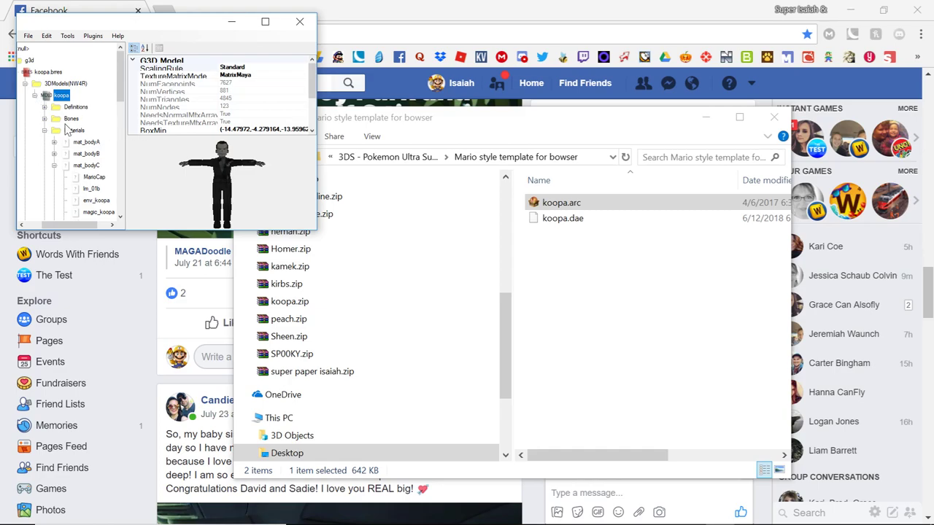
left_click(34, 96)
scroll(208, 181, "up", 5)
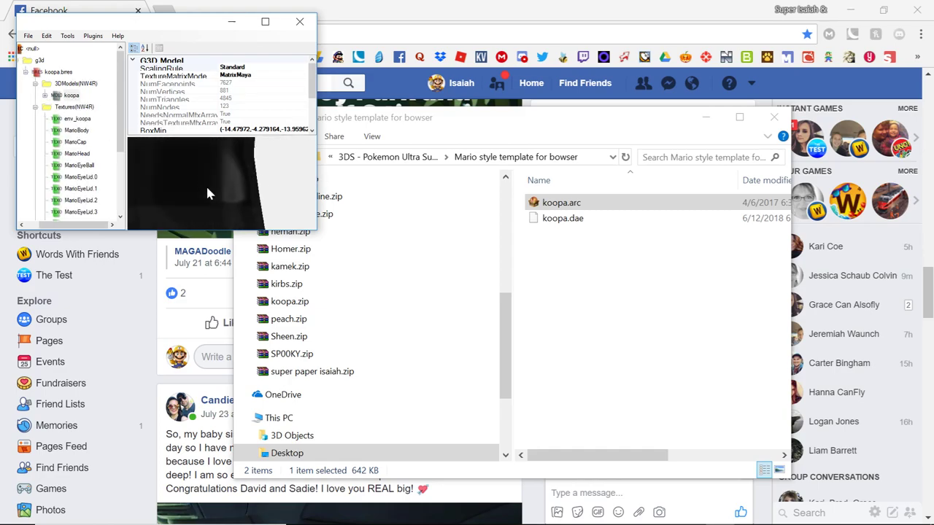
right_click_drag(205, 187, 169, 231)
left_click_drag(169, 235, 121, 133)
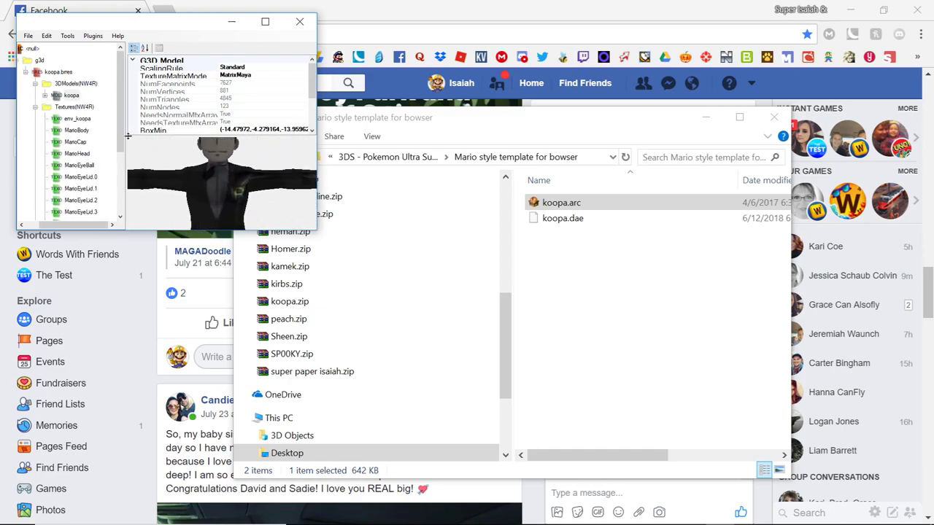
Step: Preview the koopa model in the Advanced Model Editor with the break animation applied
right_click(70, 96)
left_click(96, 105)
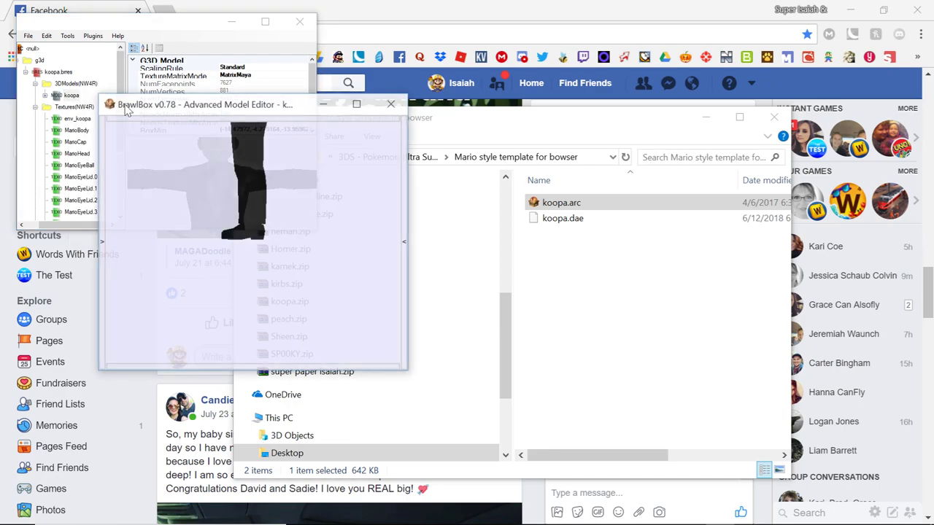
scroll(276, 248, "up", 8)
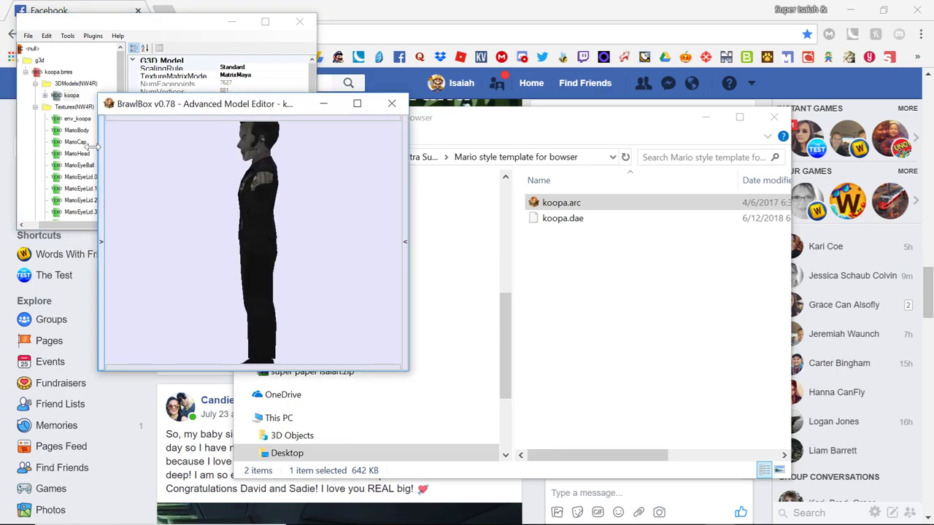
left_click(102, 183)
left_click(108, 170)
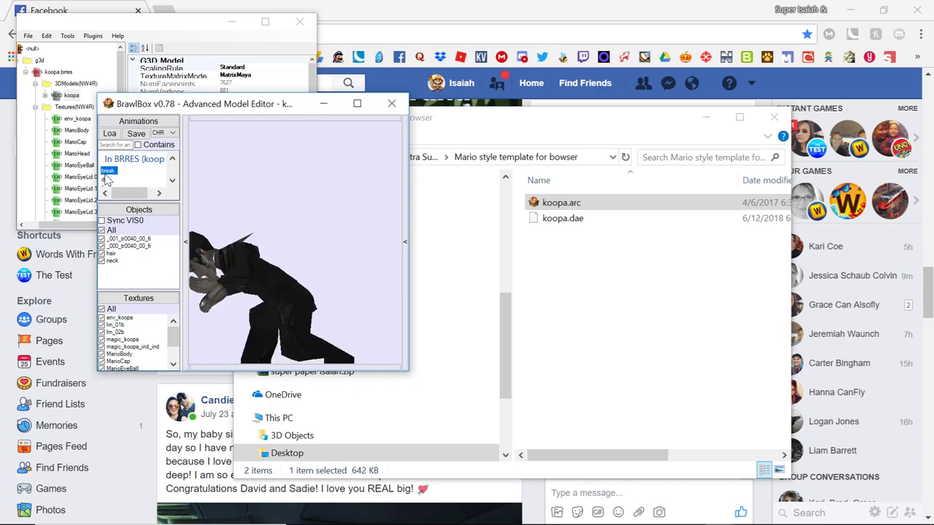
Step: Bring the whole koopa model into view in the Advanced Model Editor and play its break animation
right_click_drag(383, 252, 440, 210)
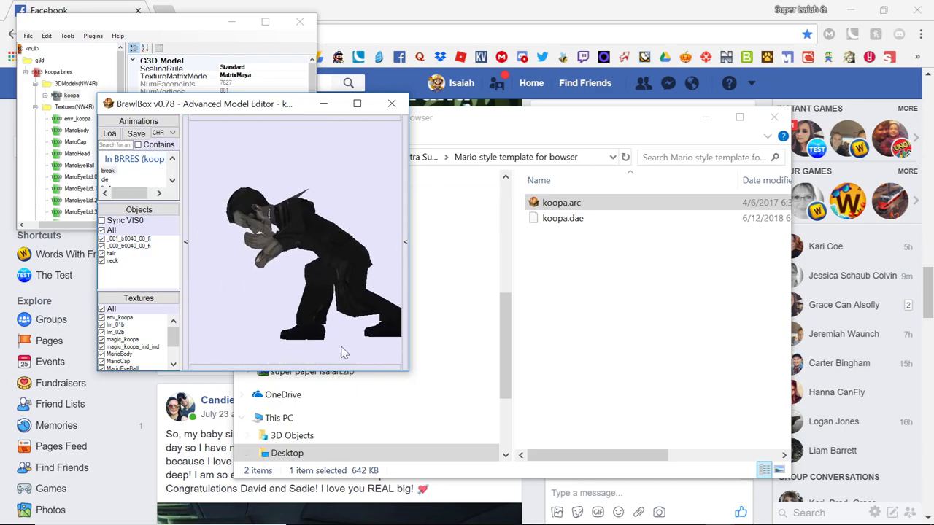
left_click(320, 365)
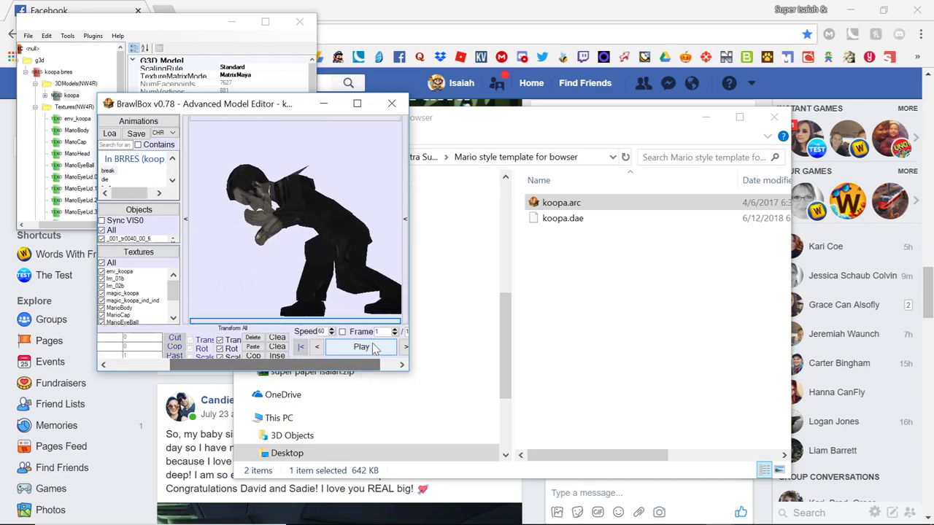
left_click(369, 347)
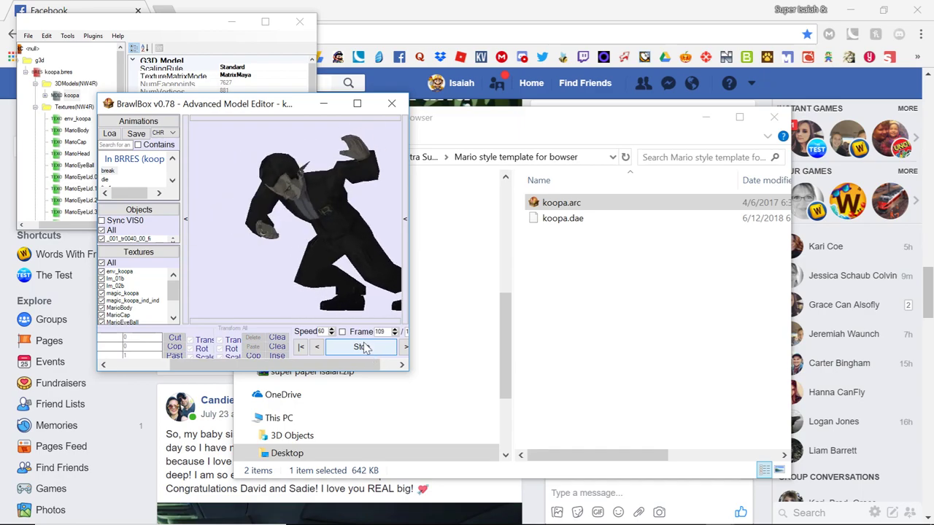
Step: Close the Advanced Model Editor and exit BrawlBox, saving the changes to koopa.arc
left_click(392, 103)
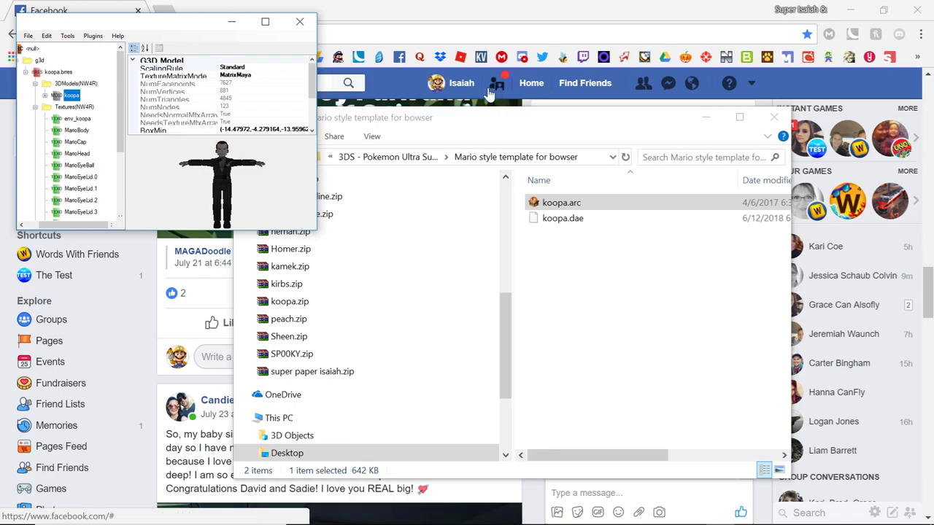
left_click(300, 22)
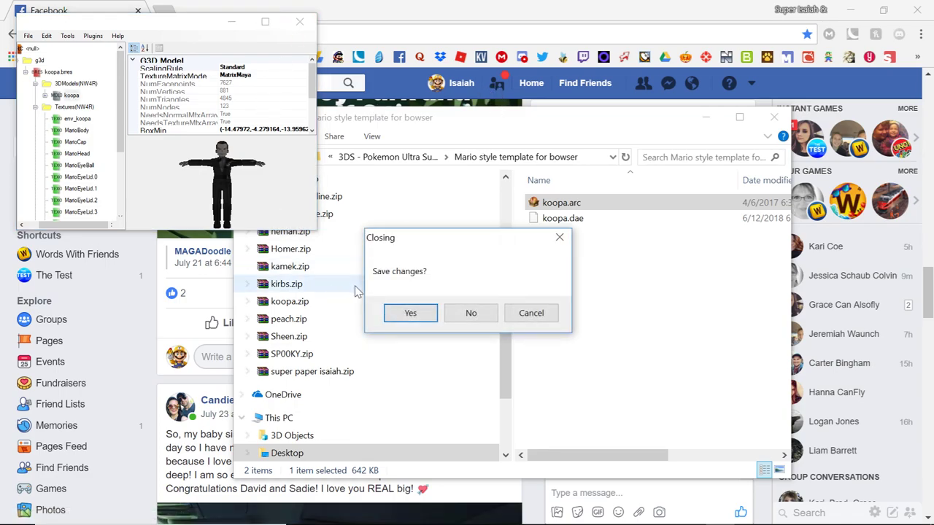
left_click(412, 314)
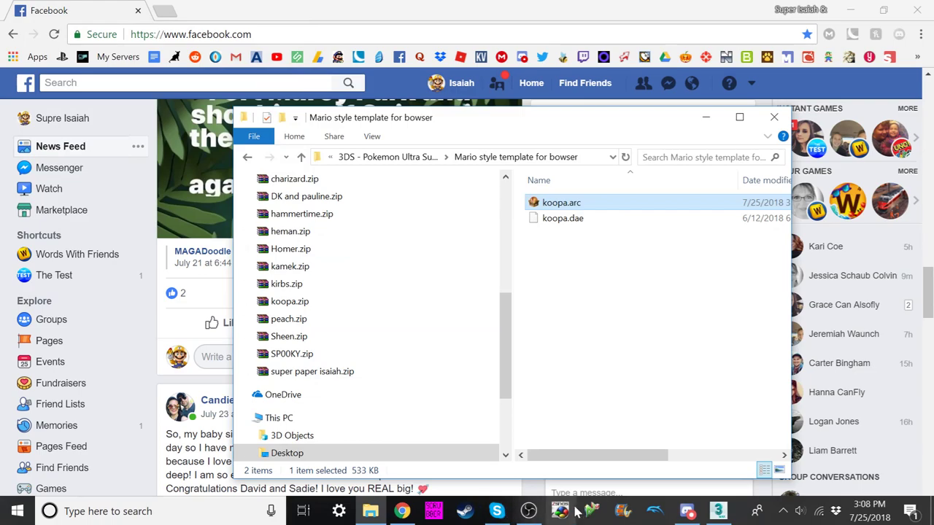
Step: Switch to WiiScrubber and load the New Super Mario Bros. Wii ISO from the nsmbw5 folder
left_click(435, 510)
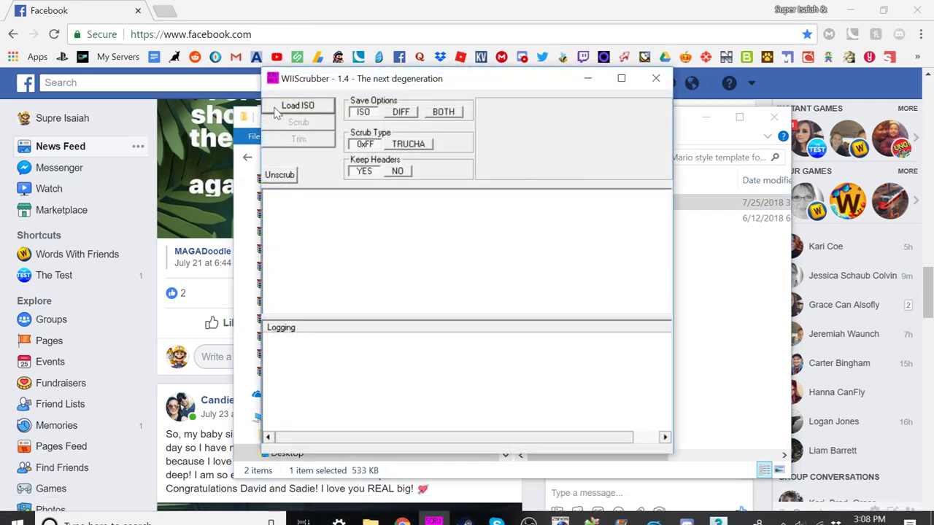
left_click(297, 106)
left_click(431, 186)
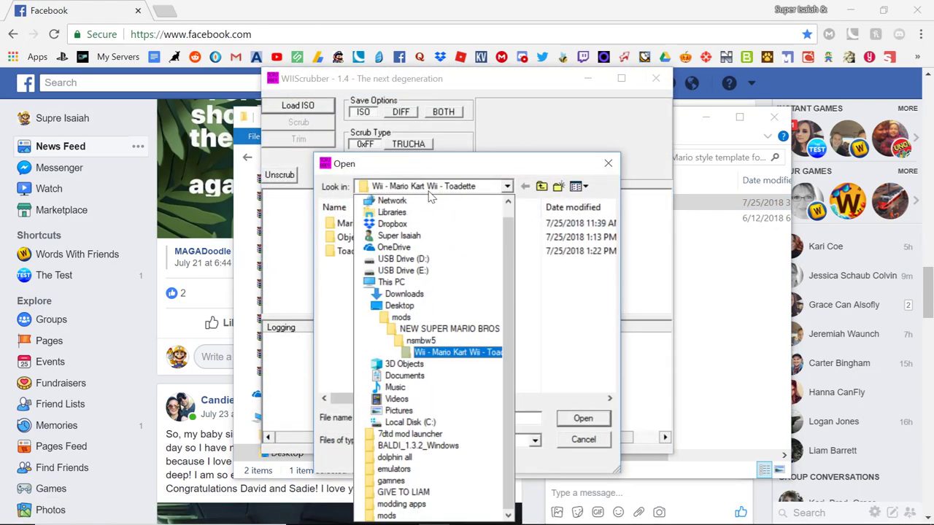
left_click(430, 341)
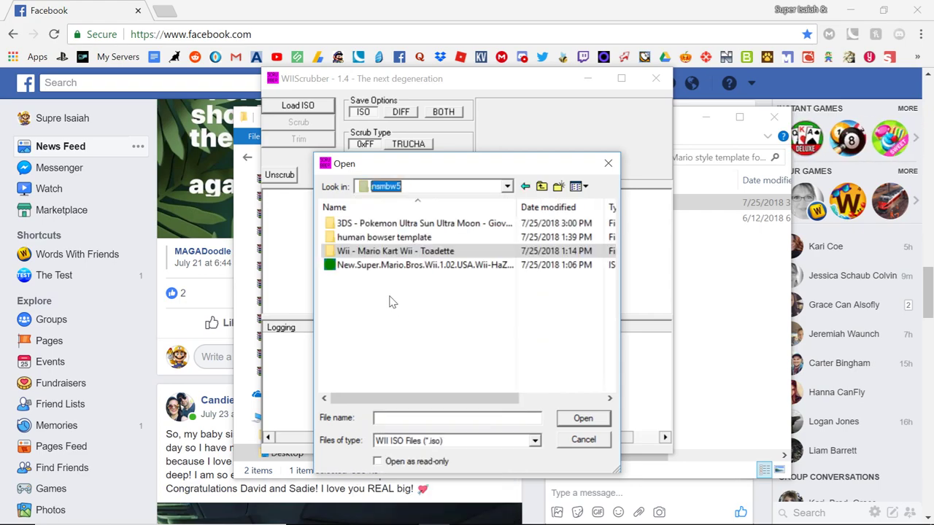
double_click(372, 267)
Step: Expand the disc's DATA partition and select koopa.arc in its file tree
left_click(270, 223)
left_click(269, 221)
scroll(271, 221, "down", 7)
left_click(284, 196)
scroll(285, 202, "down", 15)
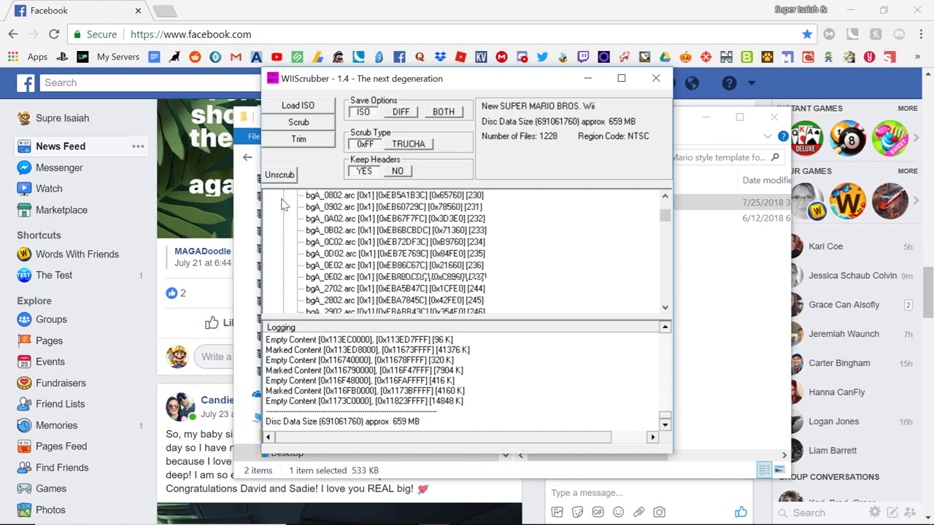
scroll(328, 232, "down", 14)
scroll(352, 271, "down", 7)
scroll(348, 262, "down", 3)
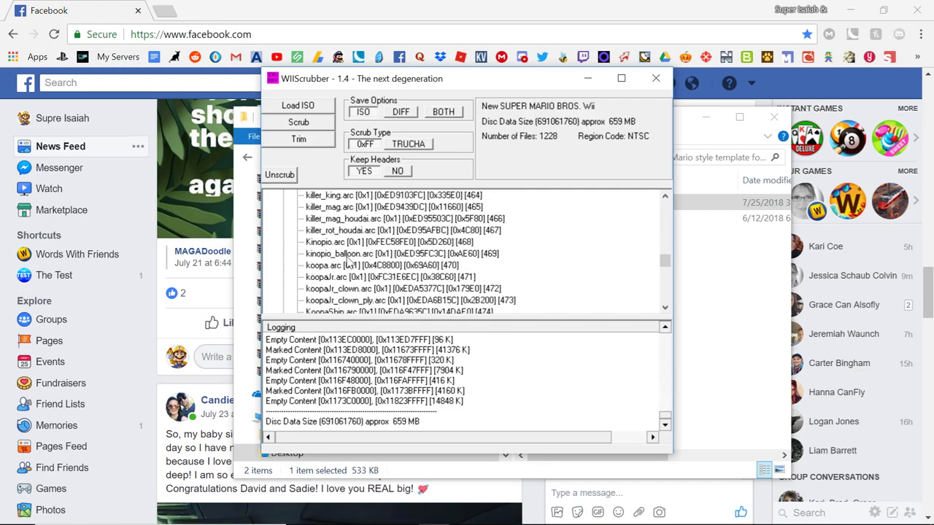
left_click(344, 267)
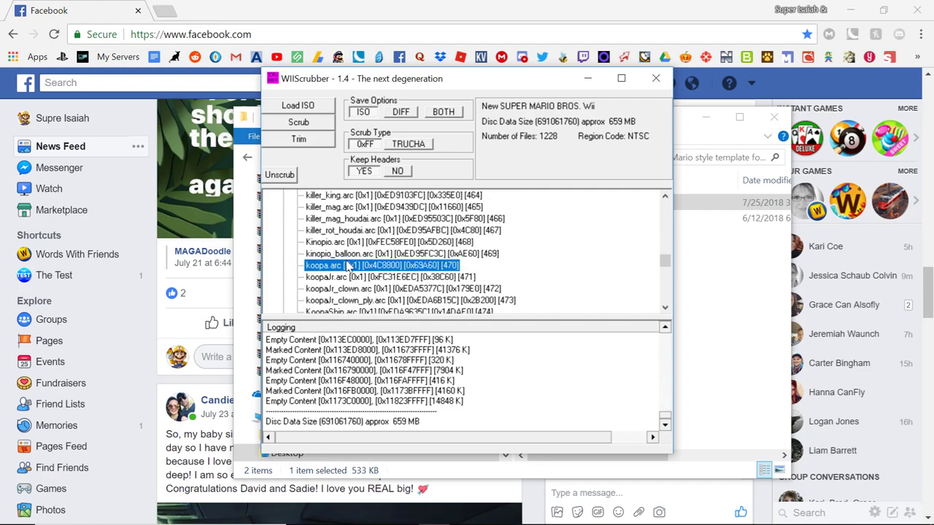
Step: Replace the disc's koopa.arc with the edited koopa.arc from the Mario style template for bowser folder
right_click(345, 267)
left_click(362, 290)
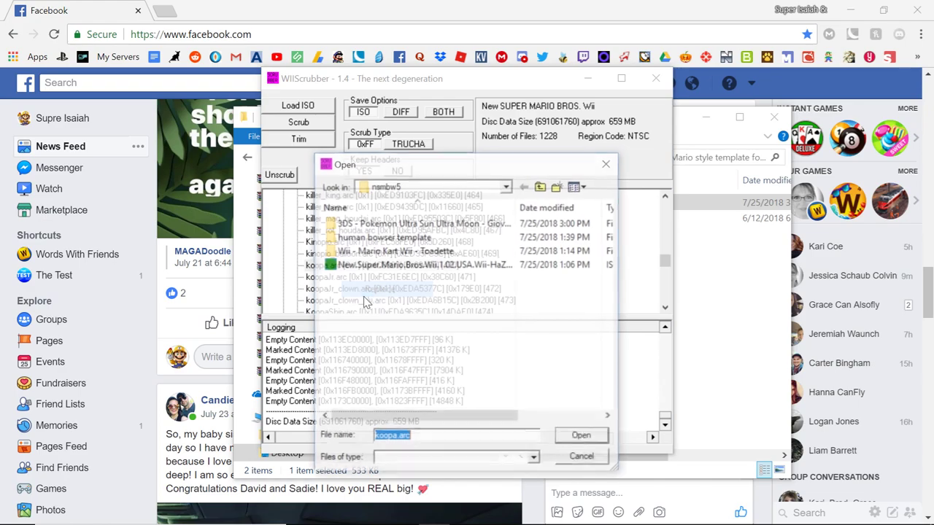
left_click(398, 223)
double_click(398, 224)
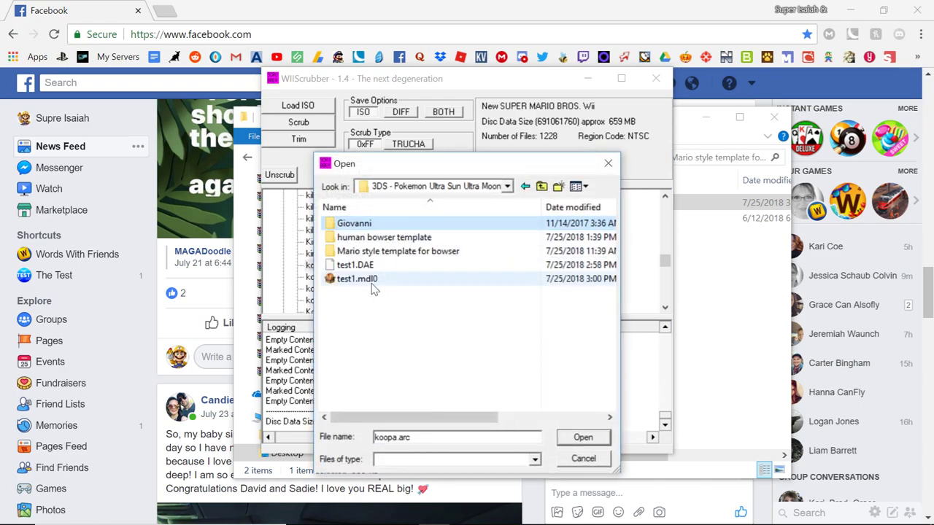
double_click(384, 225)
left_click(438, 186)
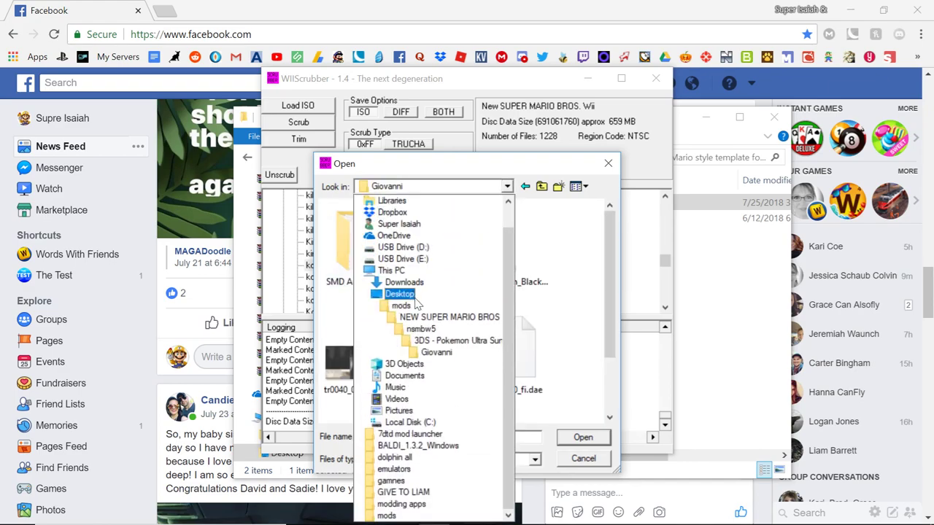
left_click(399, 295)
double_click(376, 251)
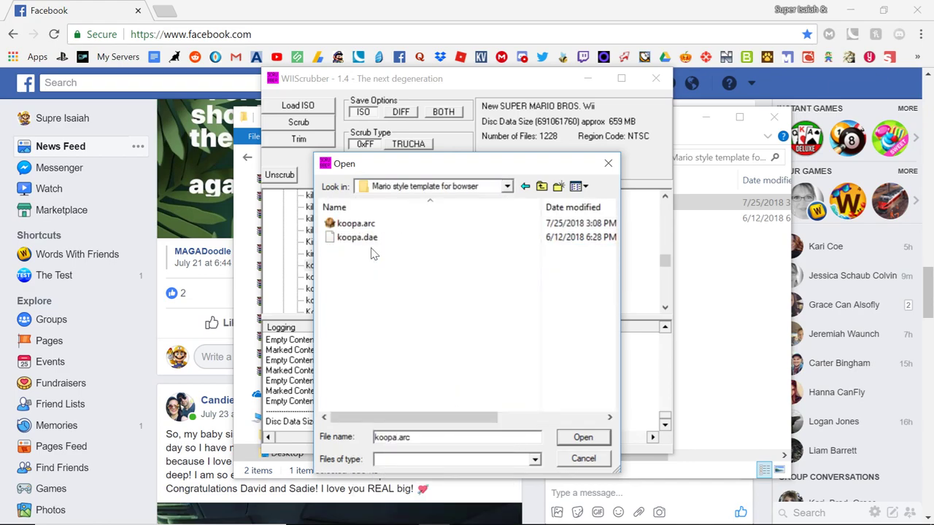
double_click(370, 223)
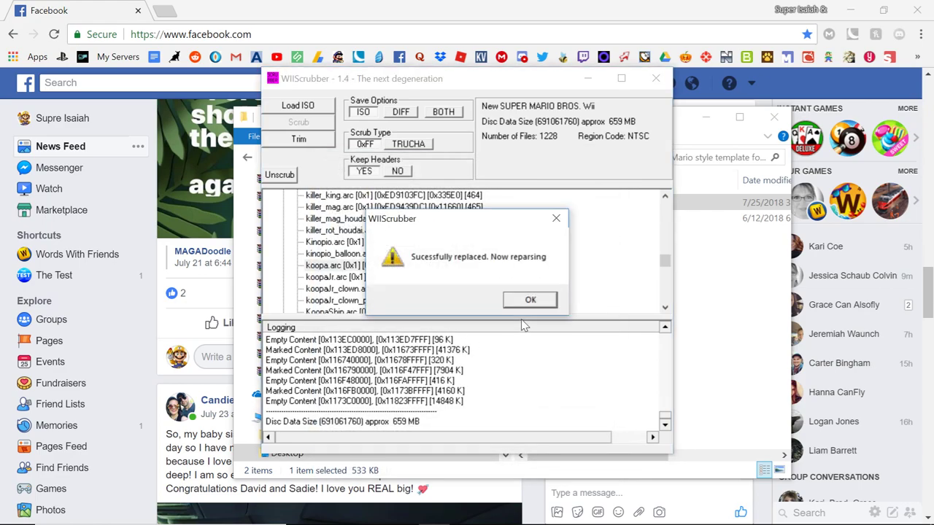
left_click(530, 299)
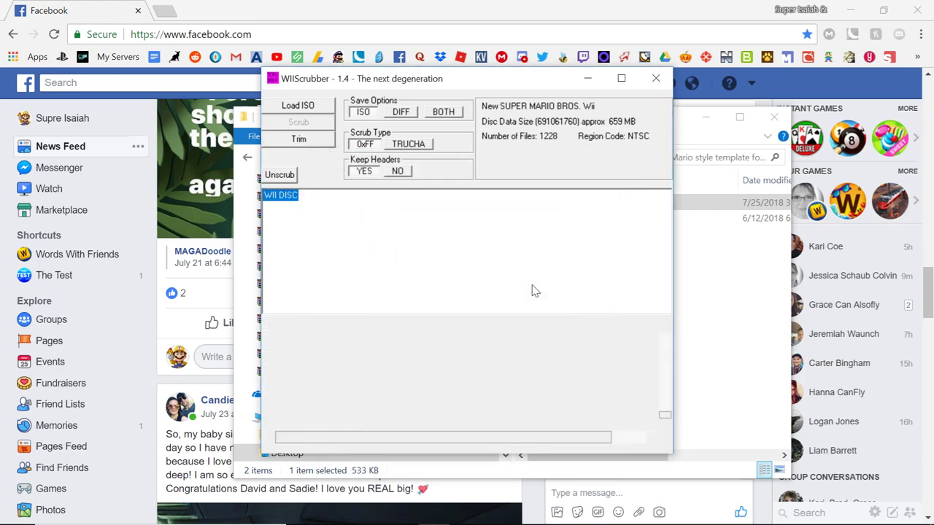
Step: Exit WiiScrubber and launch the Dolphin emulator
left_click(659, 81)
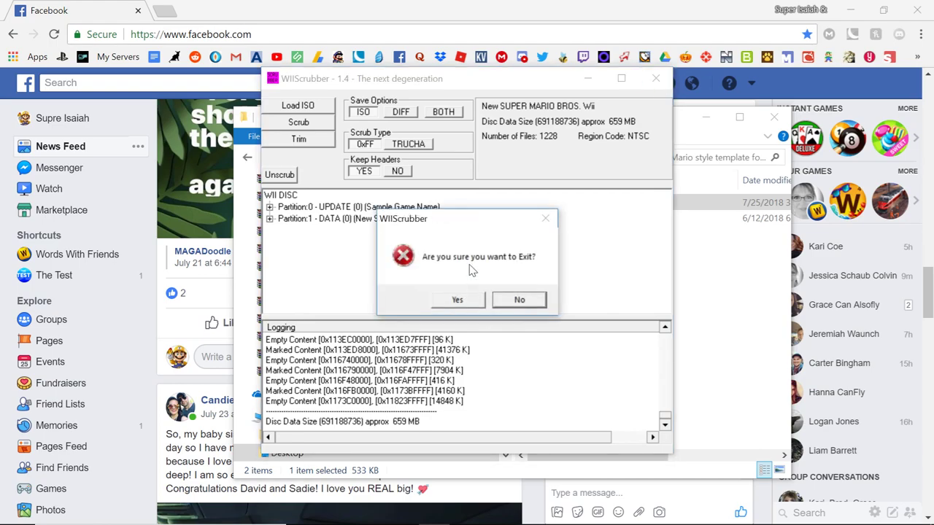
left_click(464, 299)
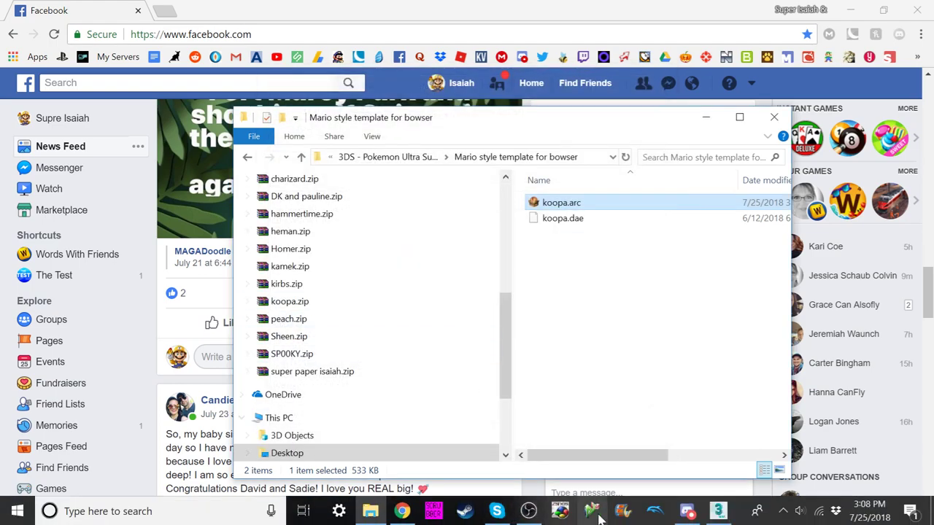
left_click(654, 517)
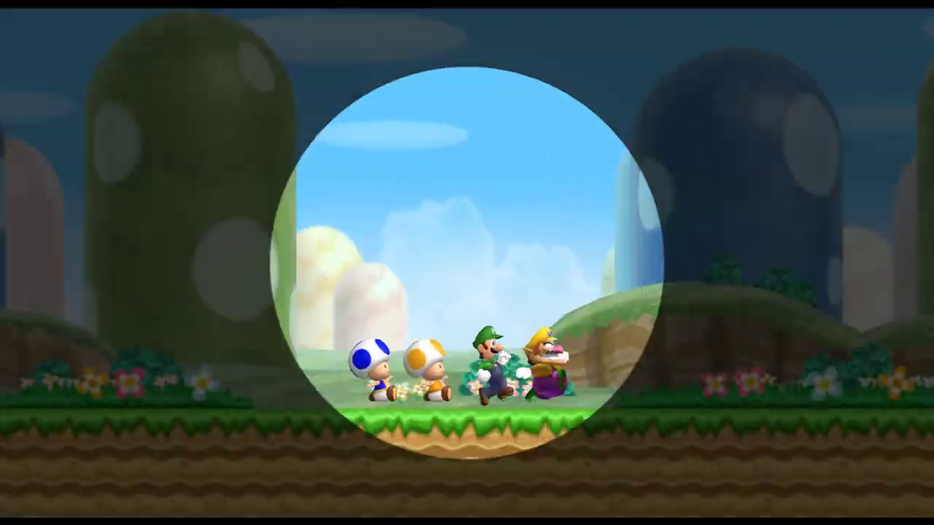
Step: Use a Star from the item inventory at the World 8 castle and enter the castle level
key("2")
key("2")
key("Down")
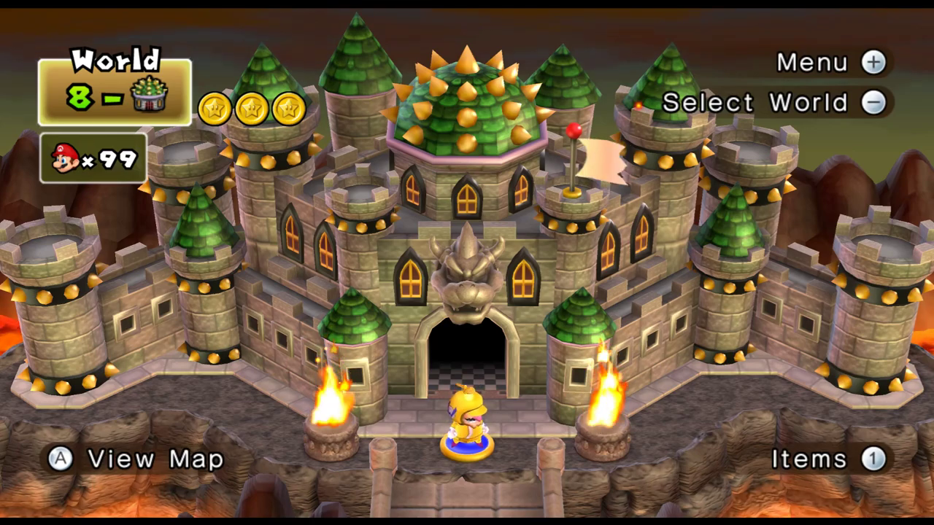
key("1")
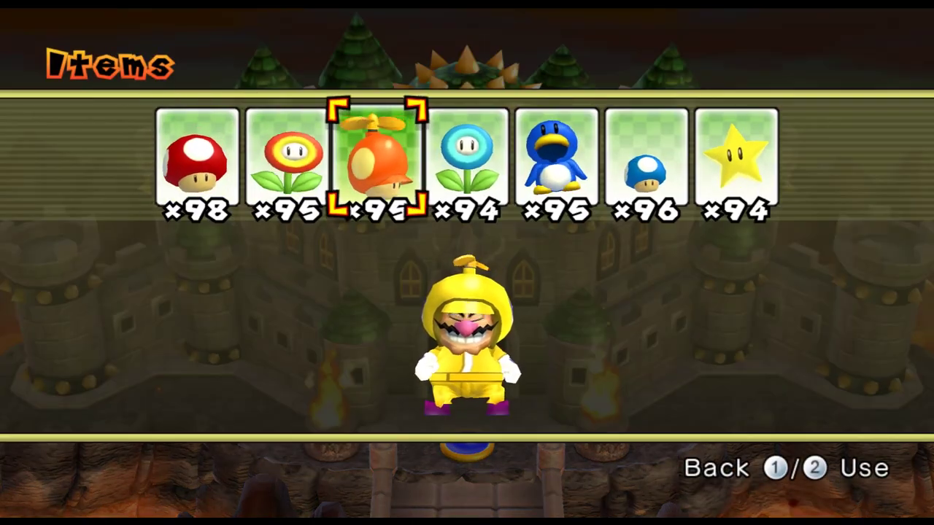
key("Right")
key("Right")
key("Right")
key("Right")
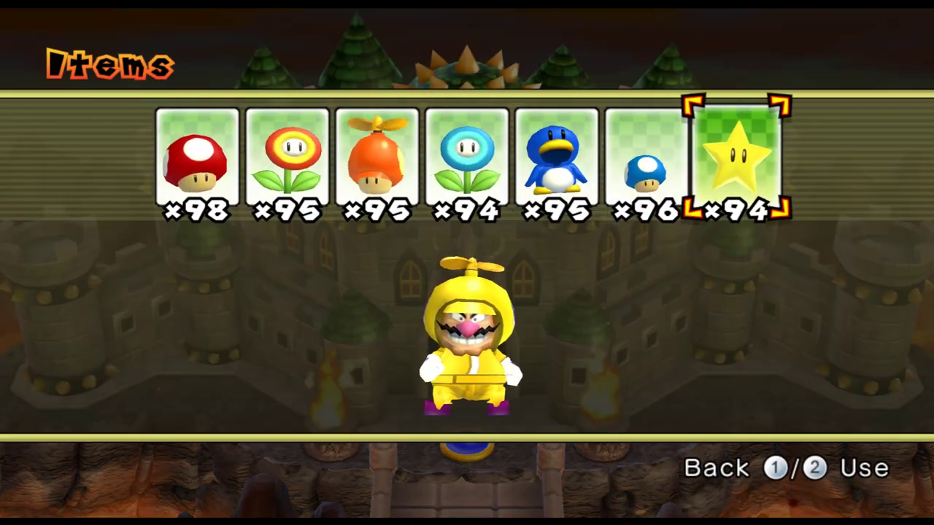
key("2")
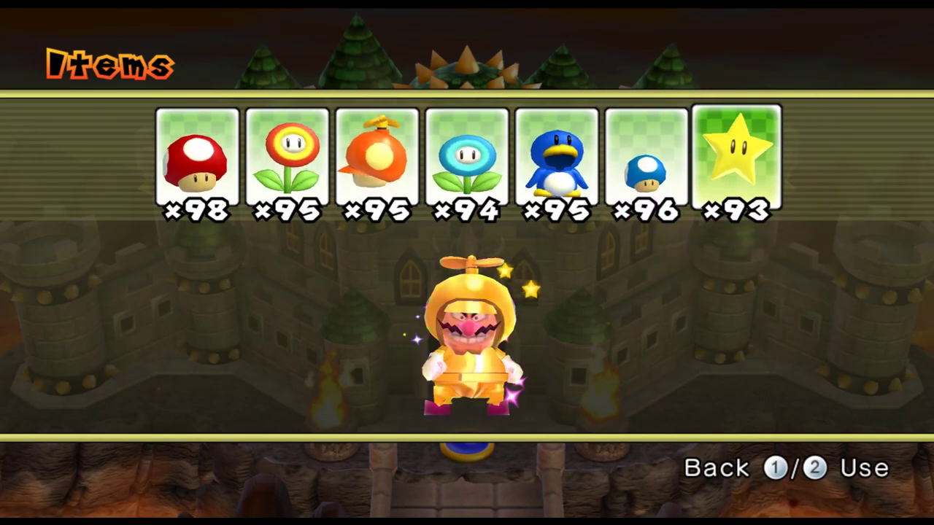
key("2")
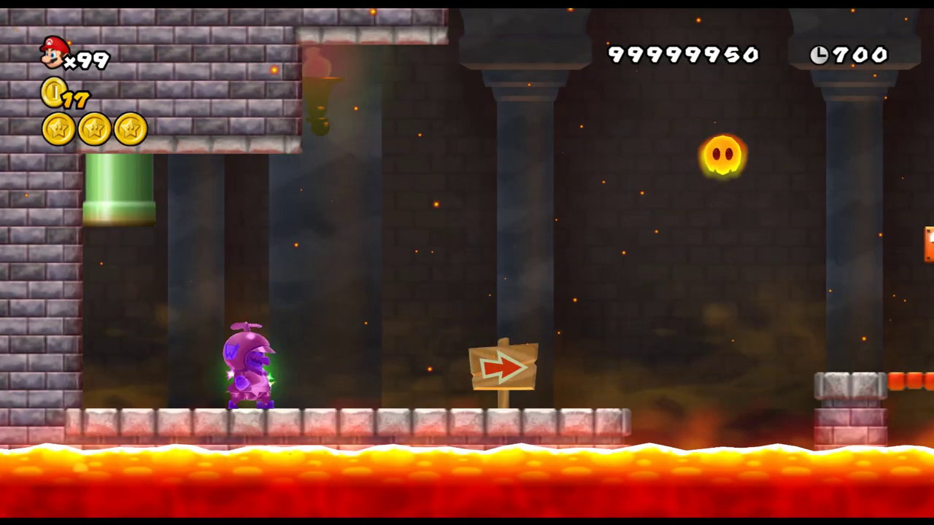
key("Right")
key("Left")
key("Left")
key("2")
key("Up")
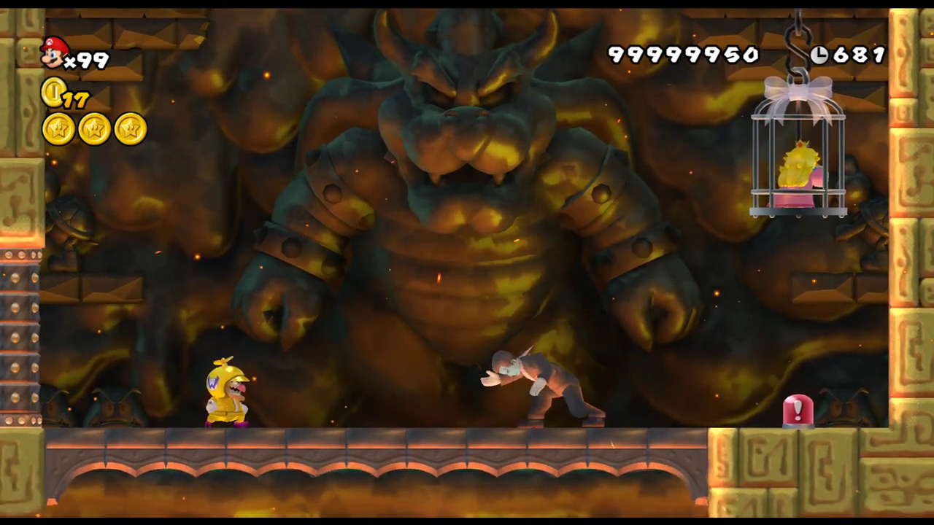
key("Right")
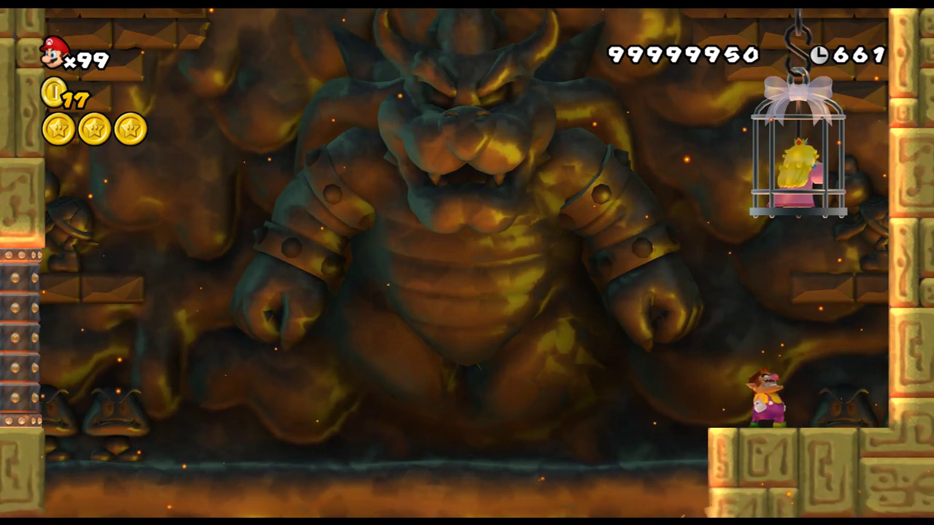
key("Home")
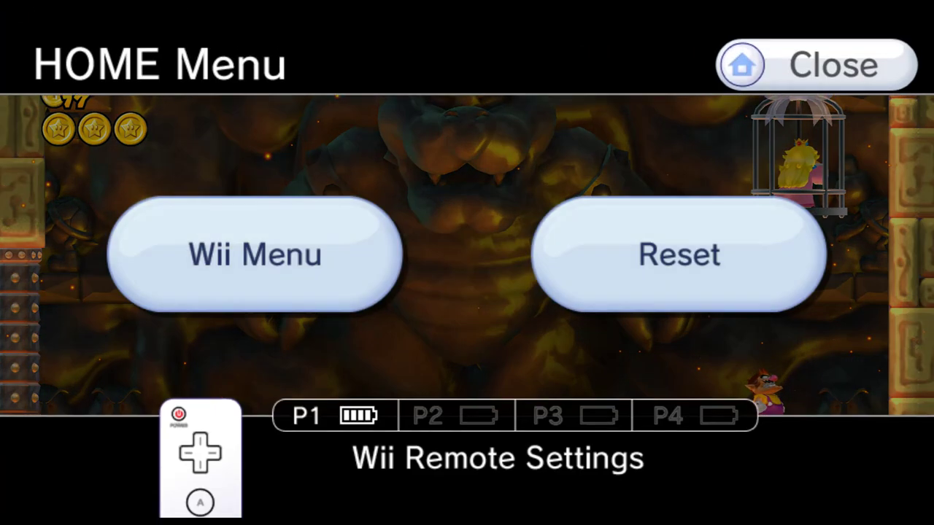